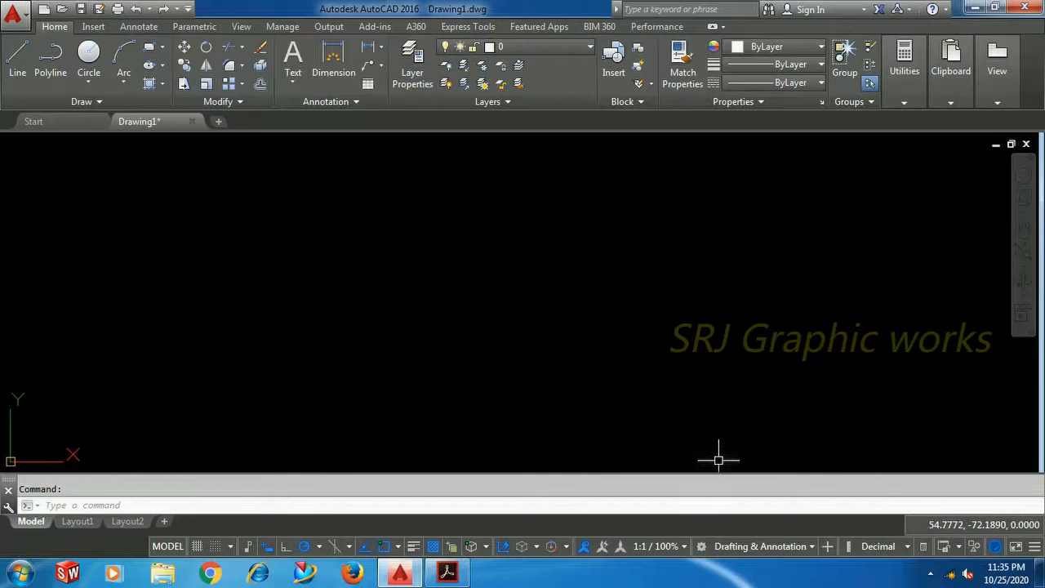
Step: Switch the workspace from Drafting & Annotation to 3D Modeling
left_click(735, 511)
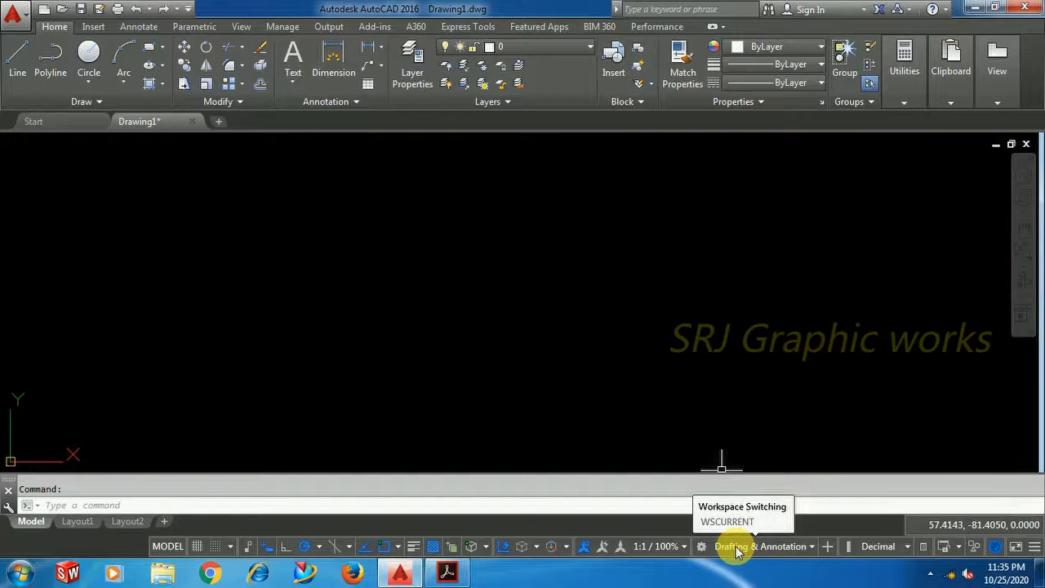
left_click(736, 547)
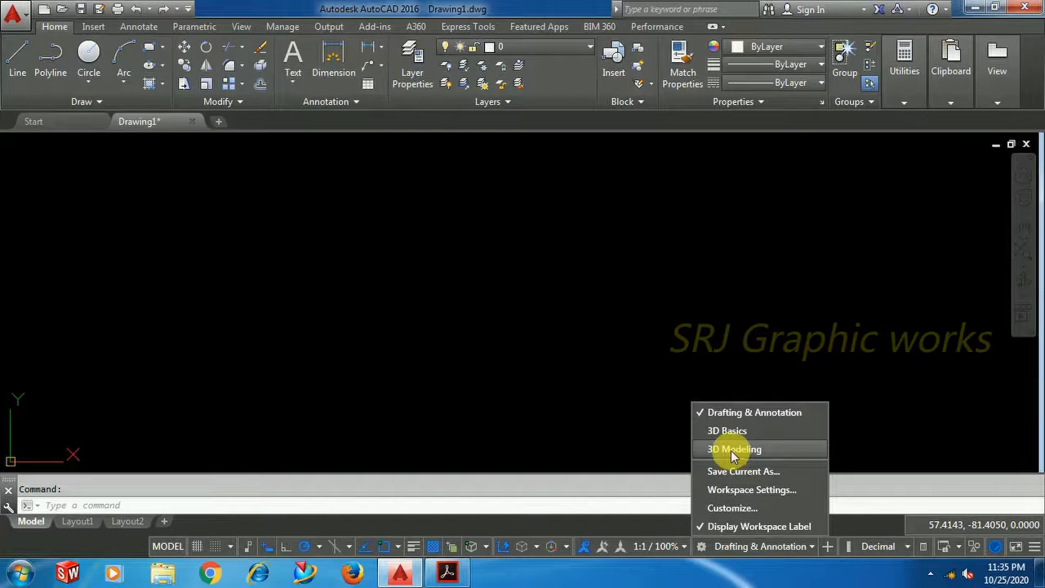
left_click(732, 450)
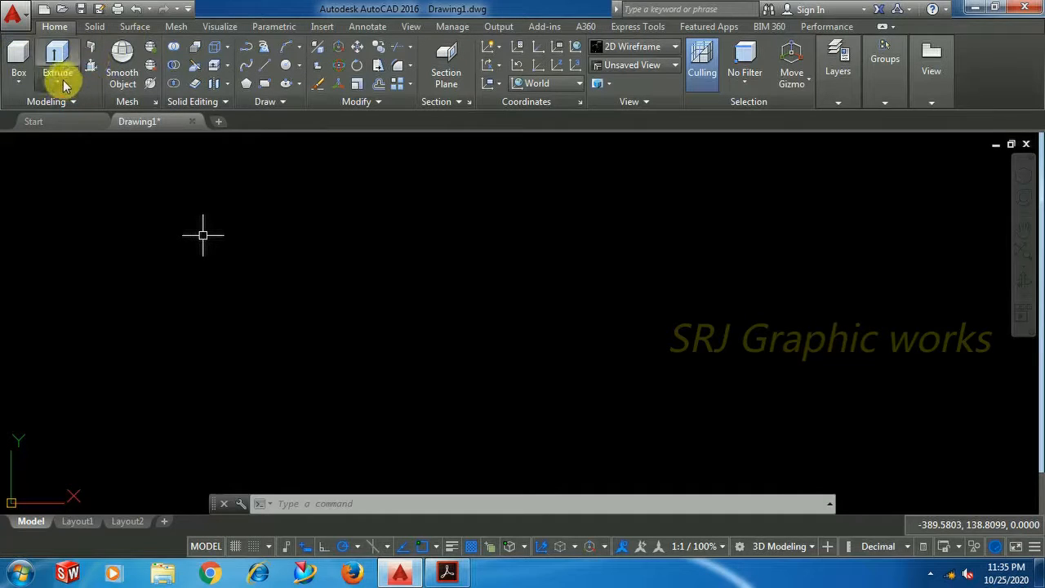
left_click(62, 83)
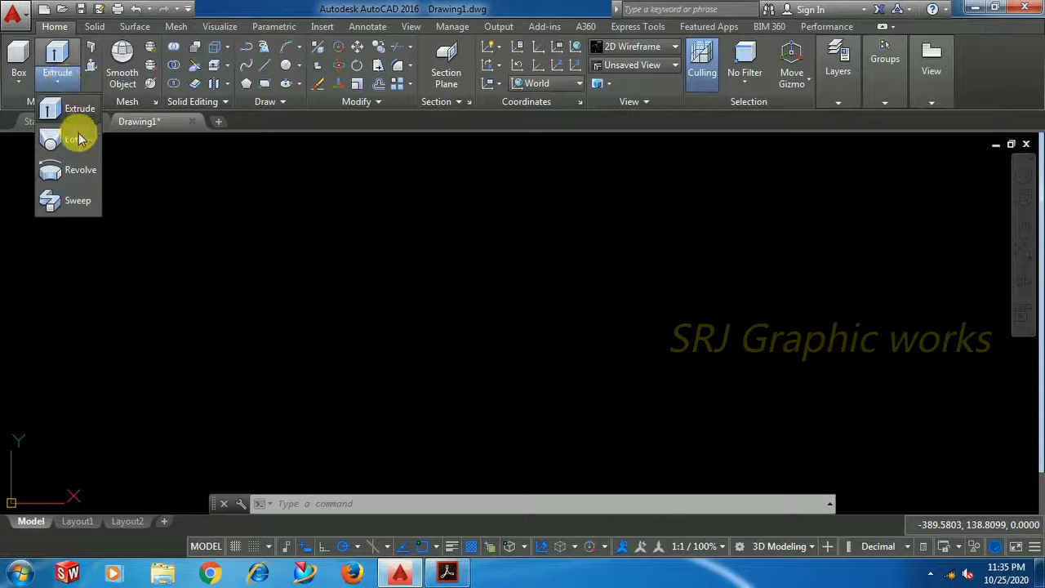
left_click(18, 80)
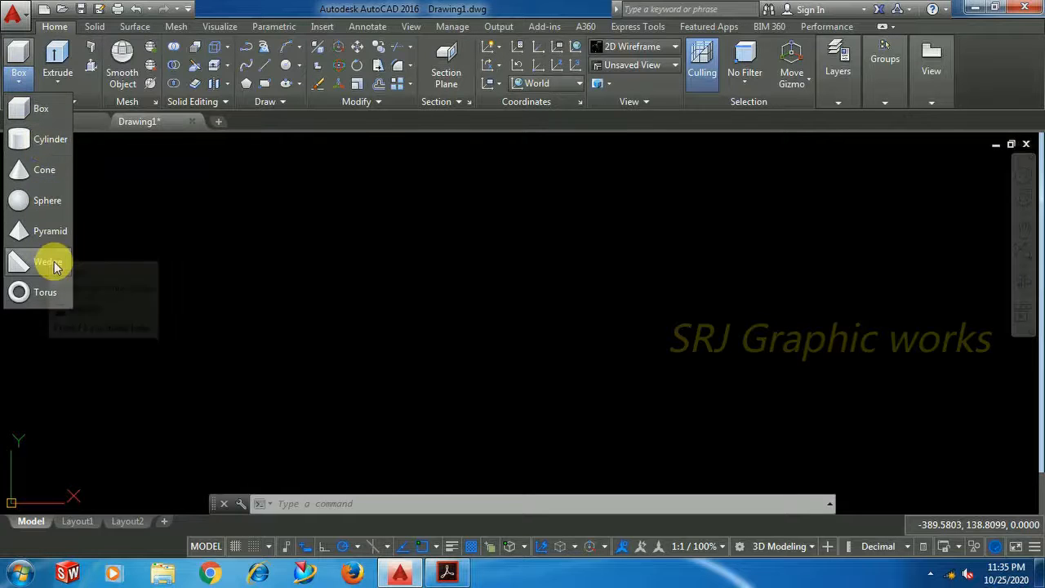
left_click(227, 240)
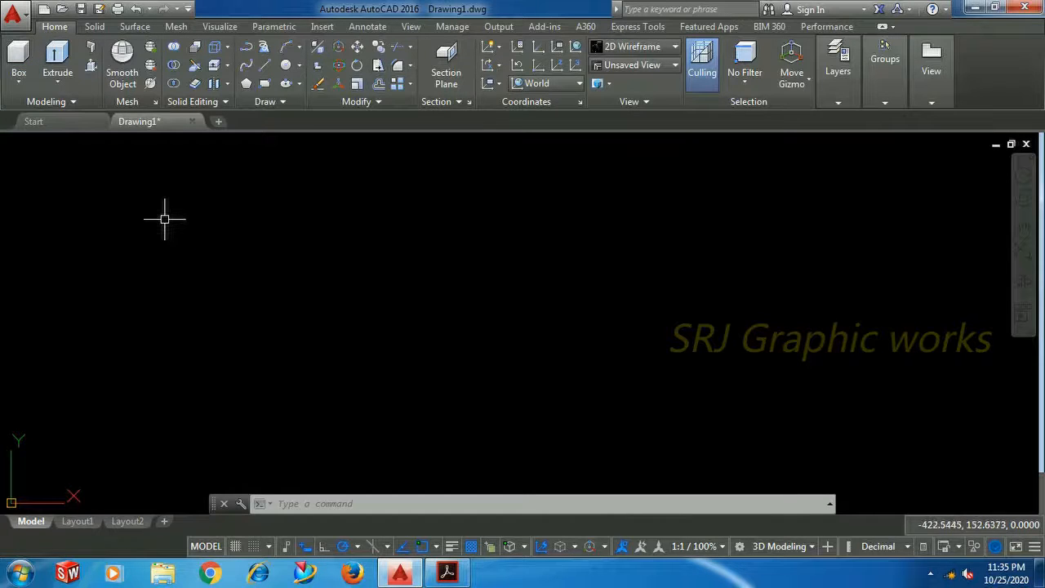
Step: Dock the floating command line below the drawing area
left_click(214, 503)
left_click_drag(214, 503, 180, 499)
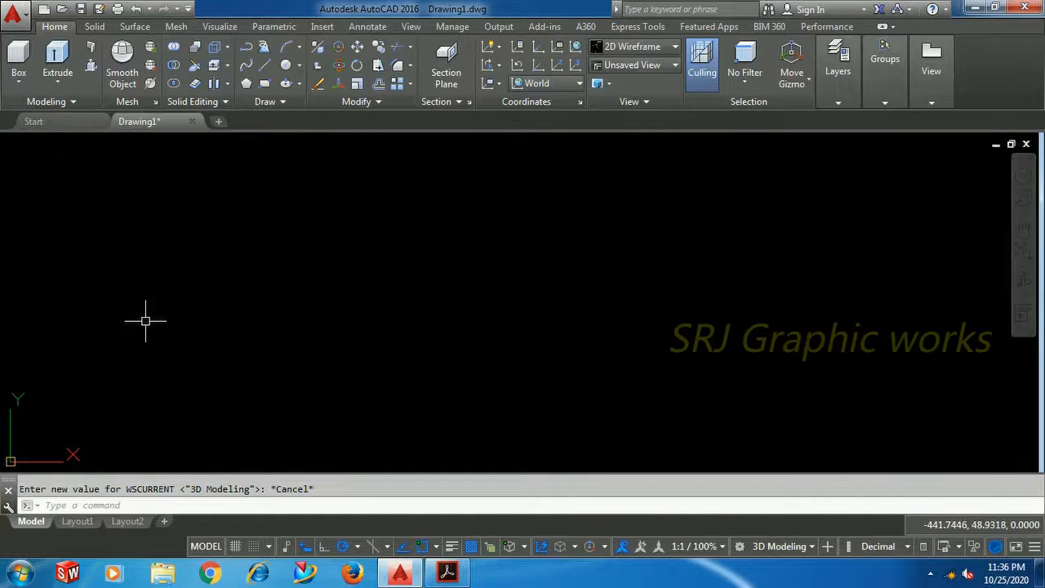
Step: Examine the crane hook picture on page 31 of the PDF work book in Adobe Acrobat Reader and return to AutoCAD
left_click(442, 575)
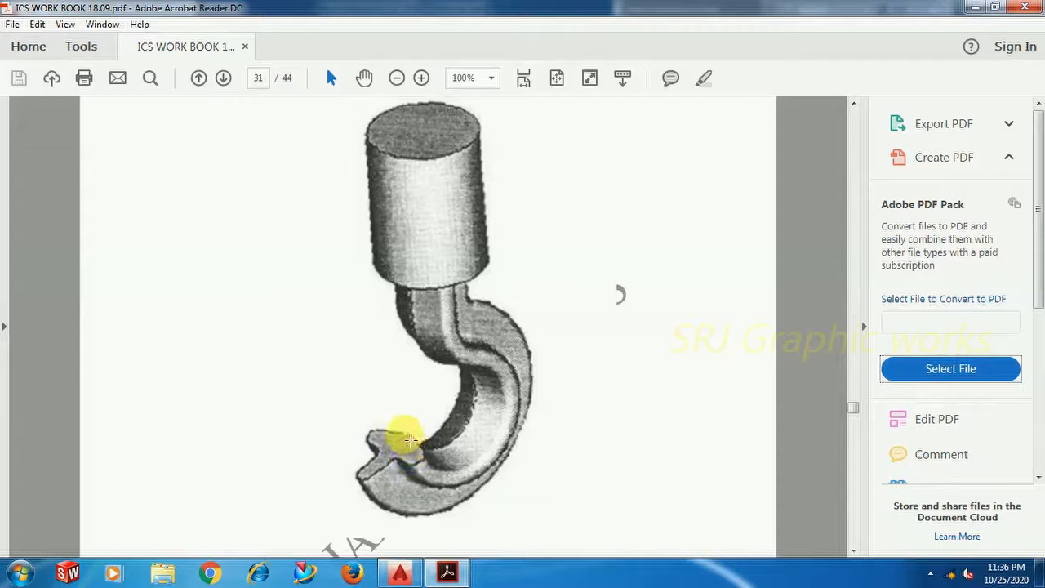
left_click(446, 572)
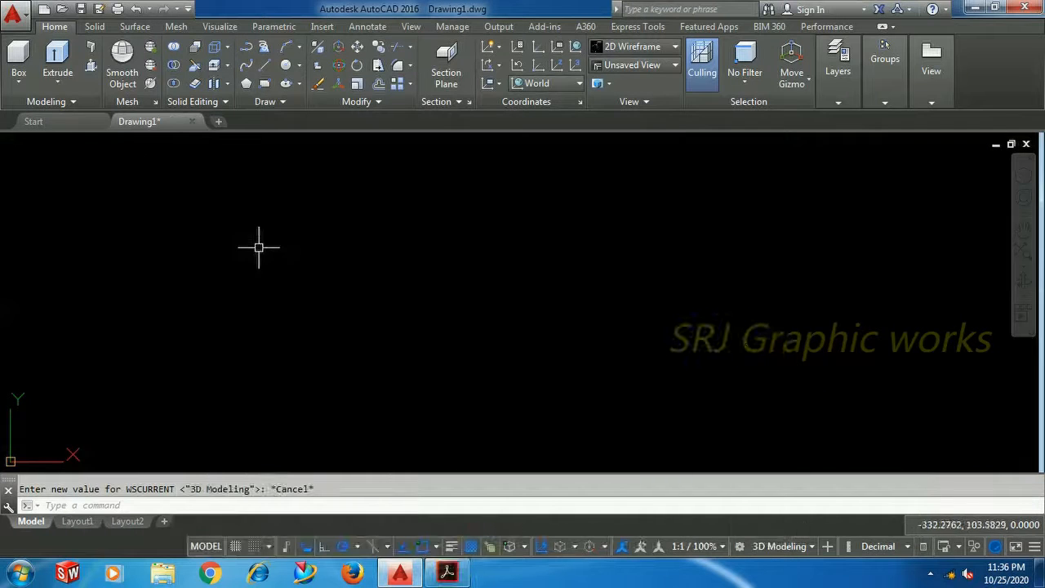
left_click(57, 86)
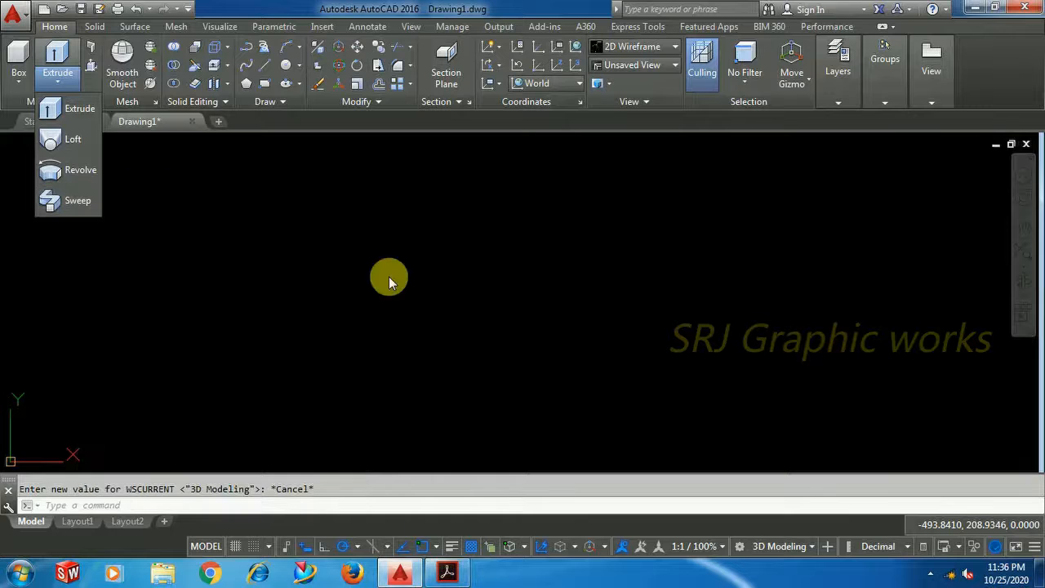
left_click(448, 576)
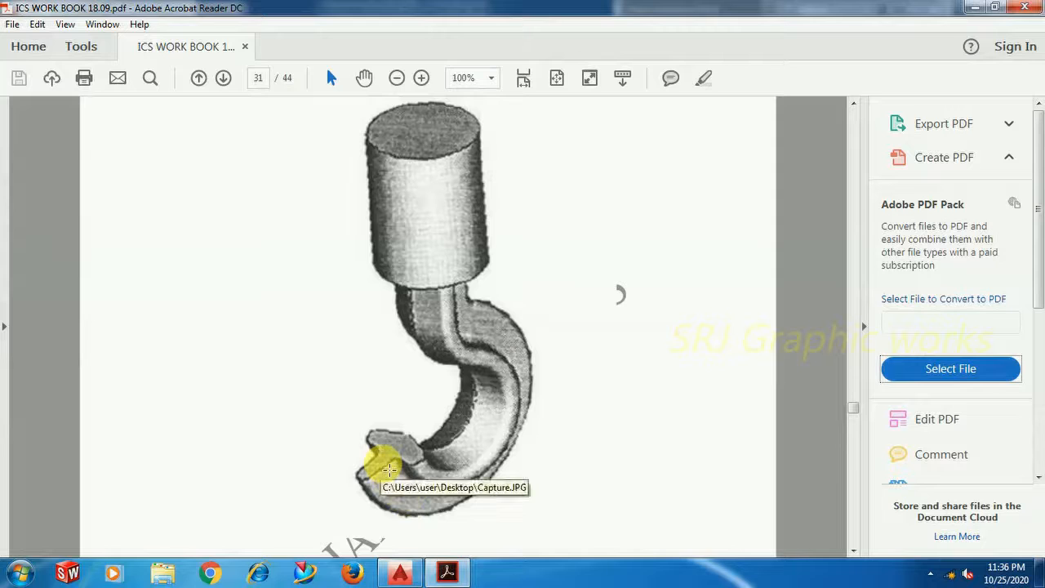
left_click(411, 578)
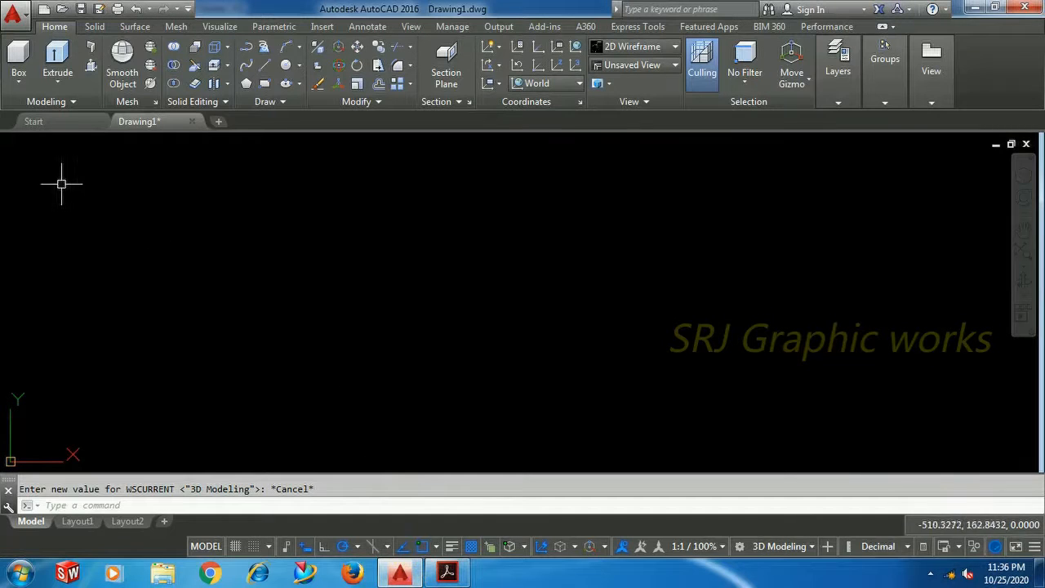
Step: Set the model view to Front so that the hook path is drawn in the front plane
left_click(45, 147)
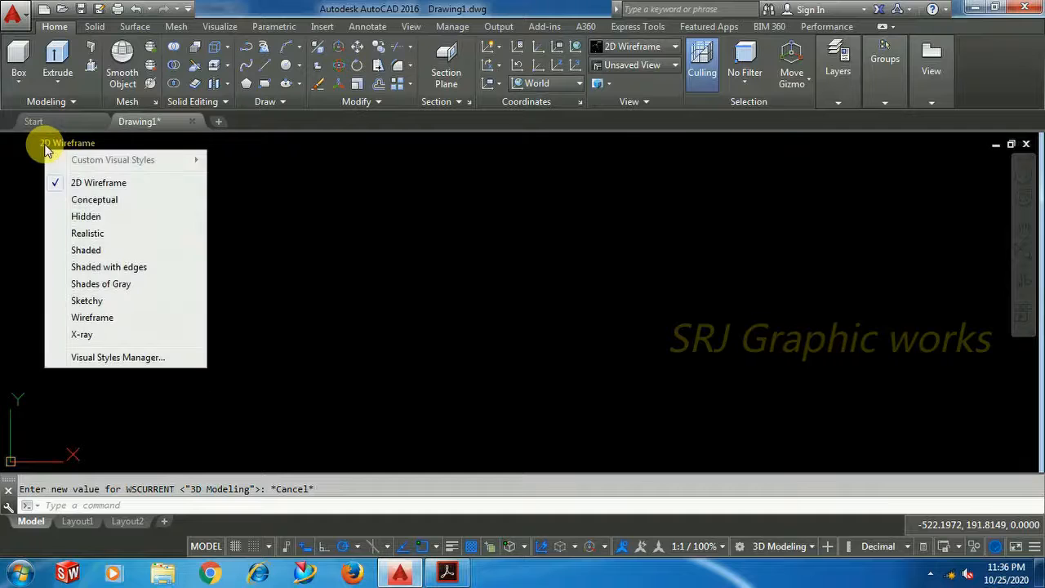
left_click(16, 145)
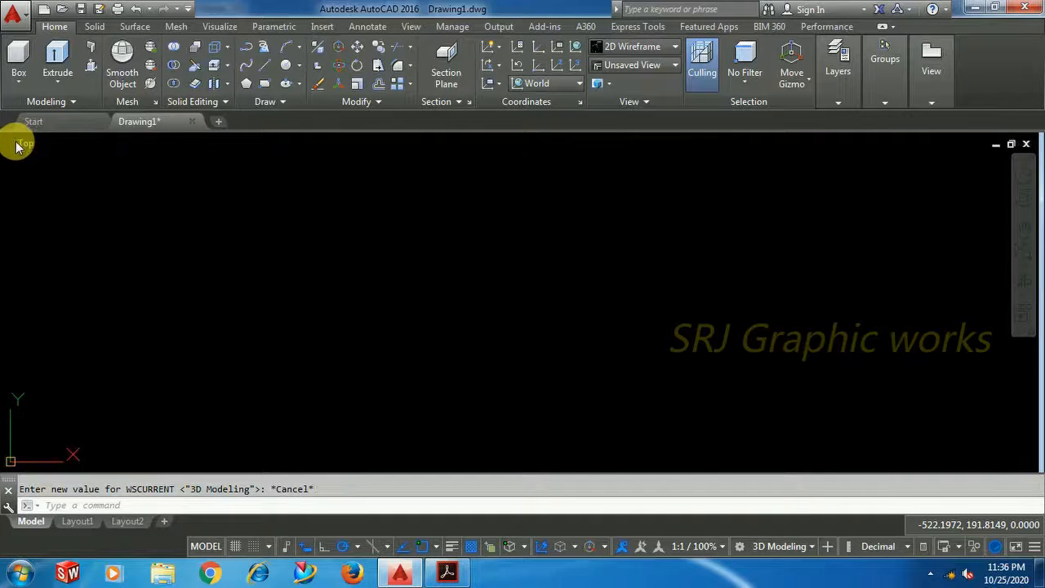
left_click(16, 145)
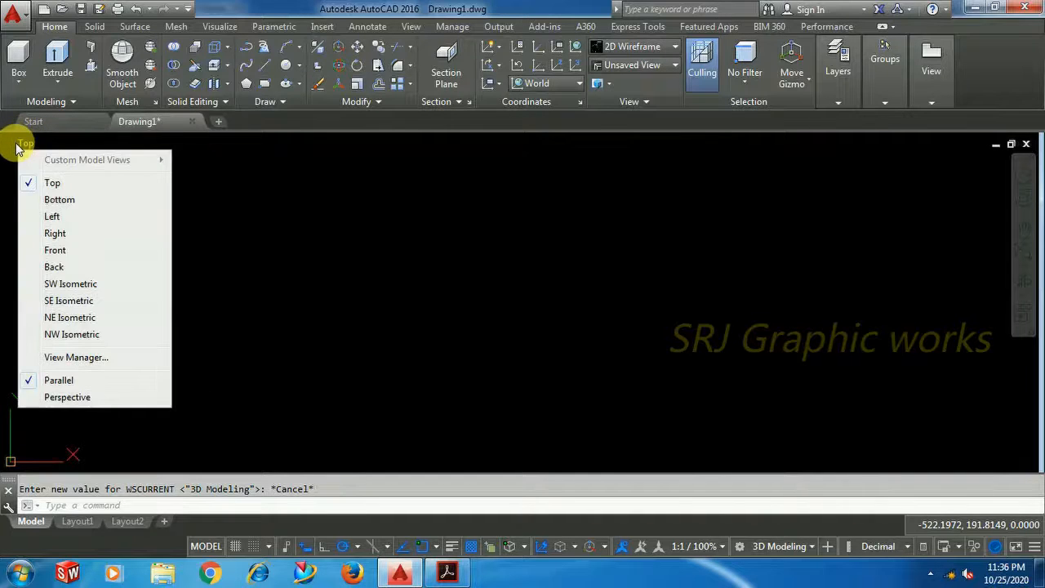
left_click(49, 252)
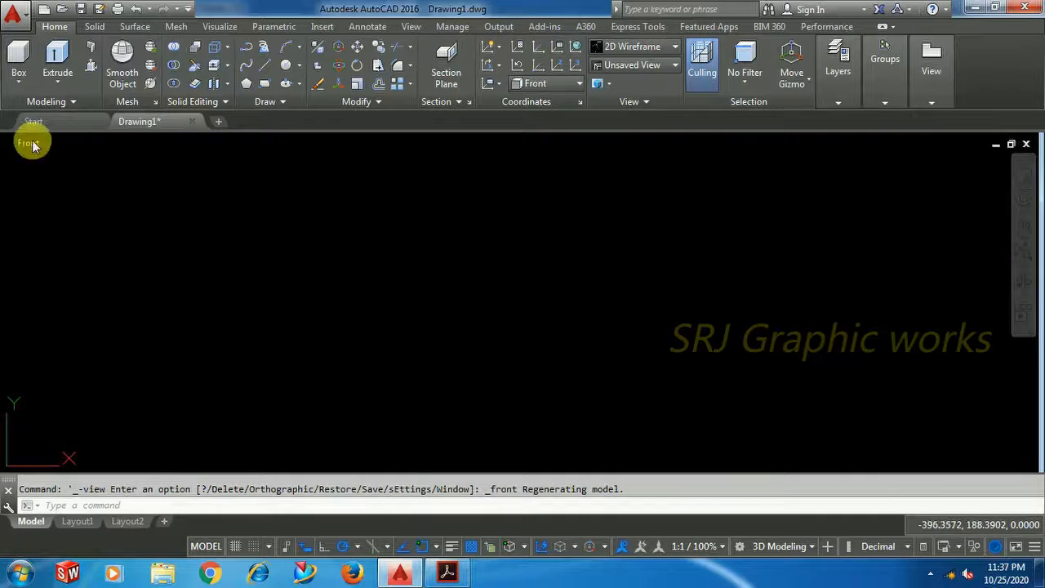
left_click(30, 144)
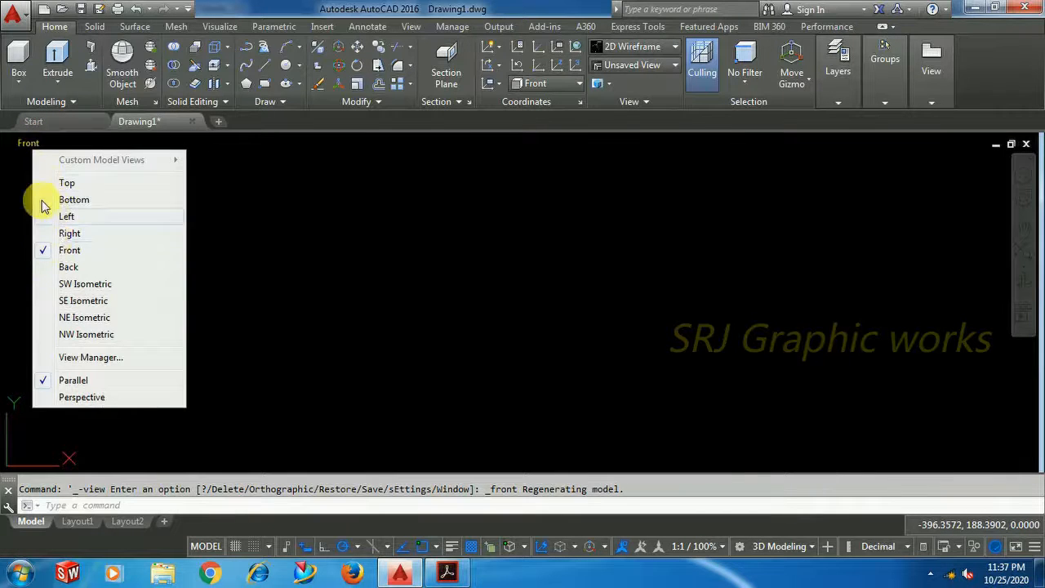
left_click(311, 209)
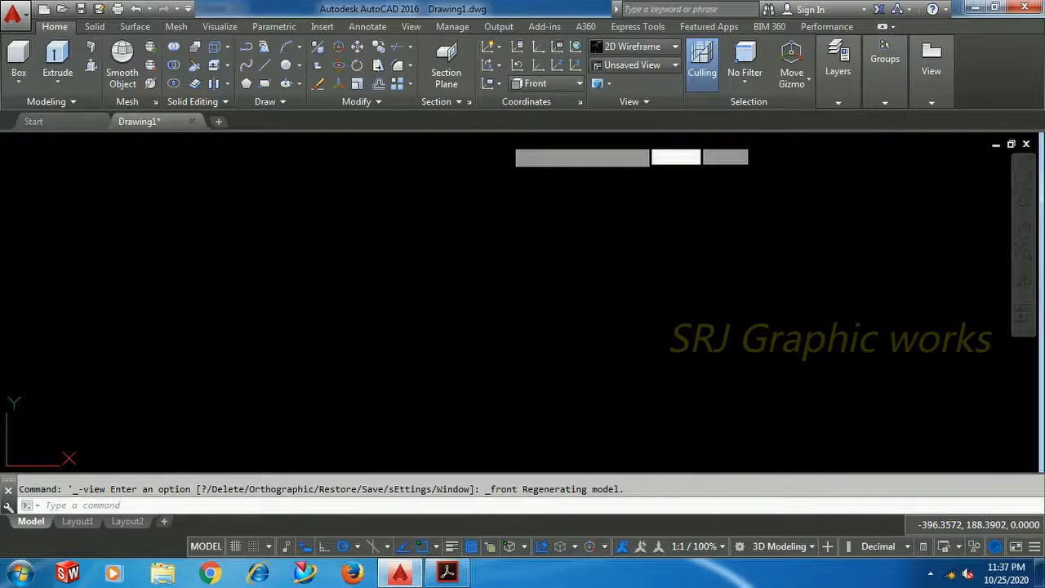
left_click(311, 209)
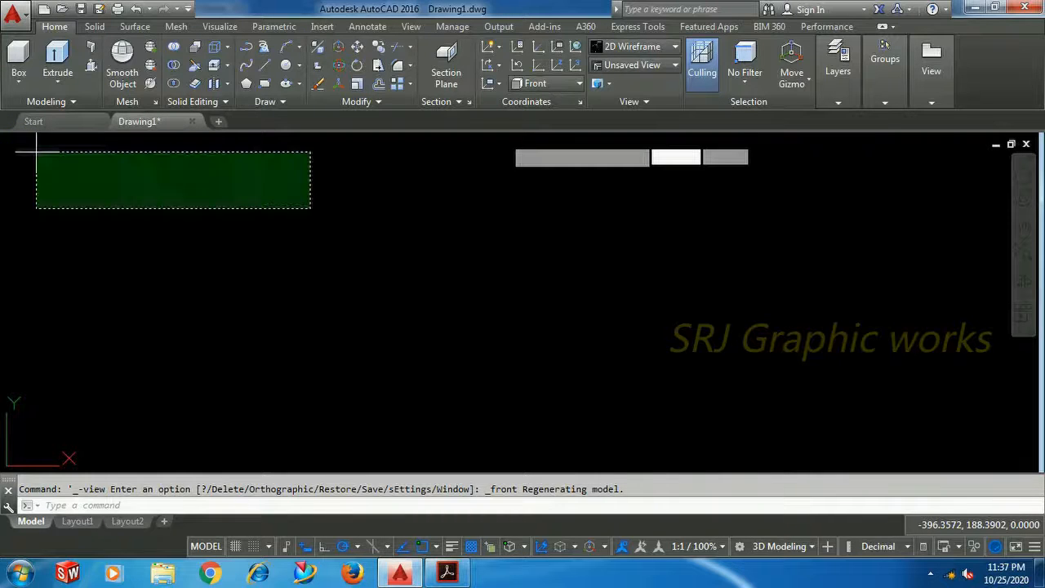
left_click(652, 69)
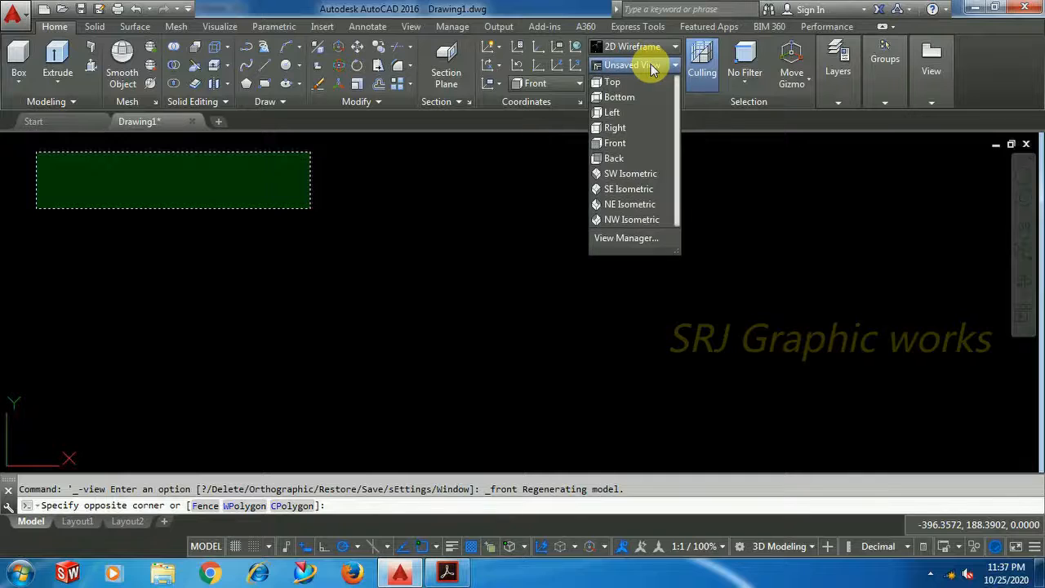
left_click(617, 144)
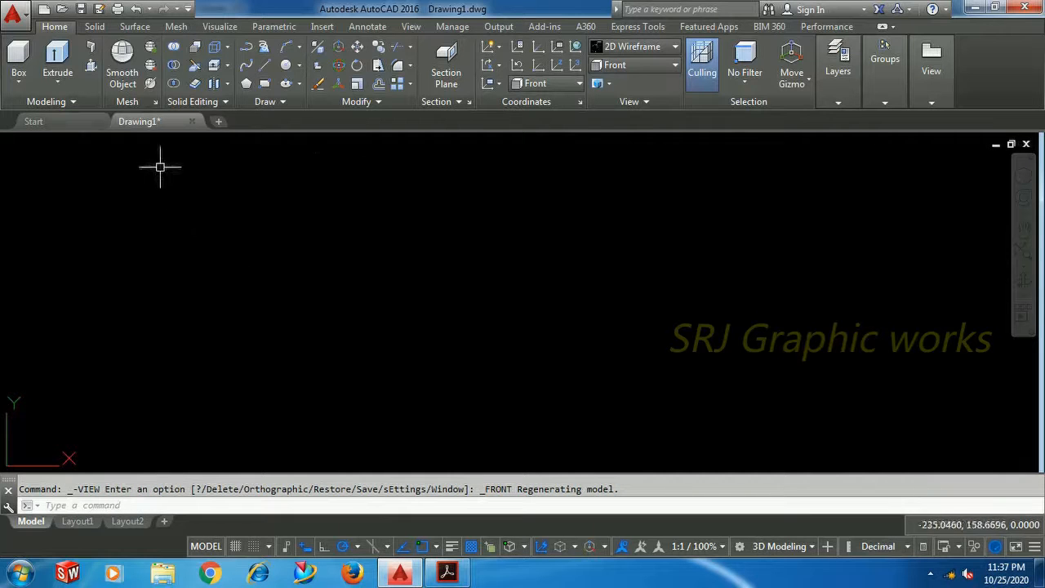
Step: Check the hook picture in Adobe Acrobat Reader and draw a circle of radius 150 in AutoCAD's front view
left_click(446, 576)
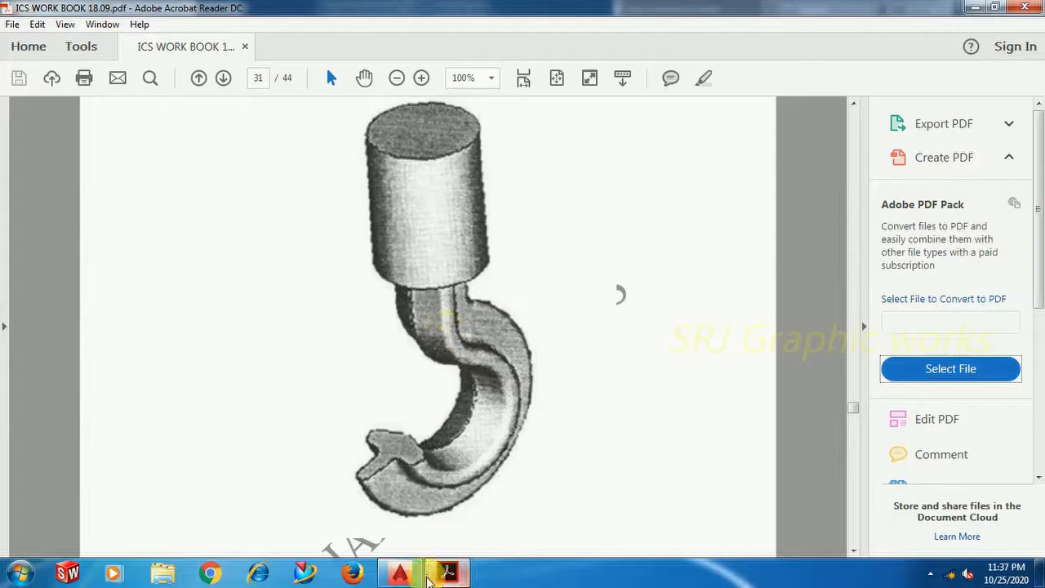
left_click(400, 575)
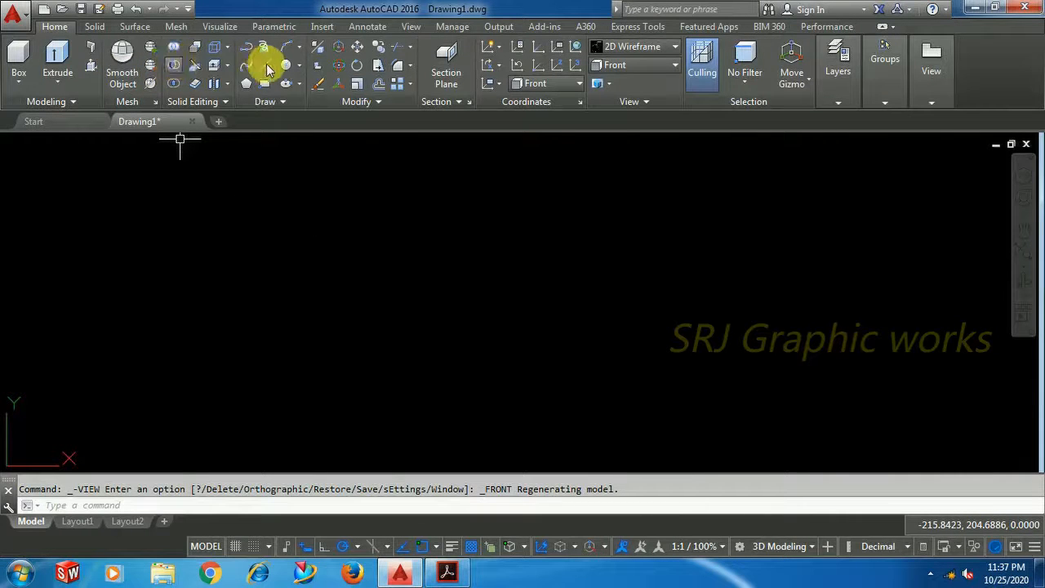
left_click(433, 335)
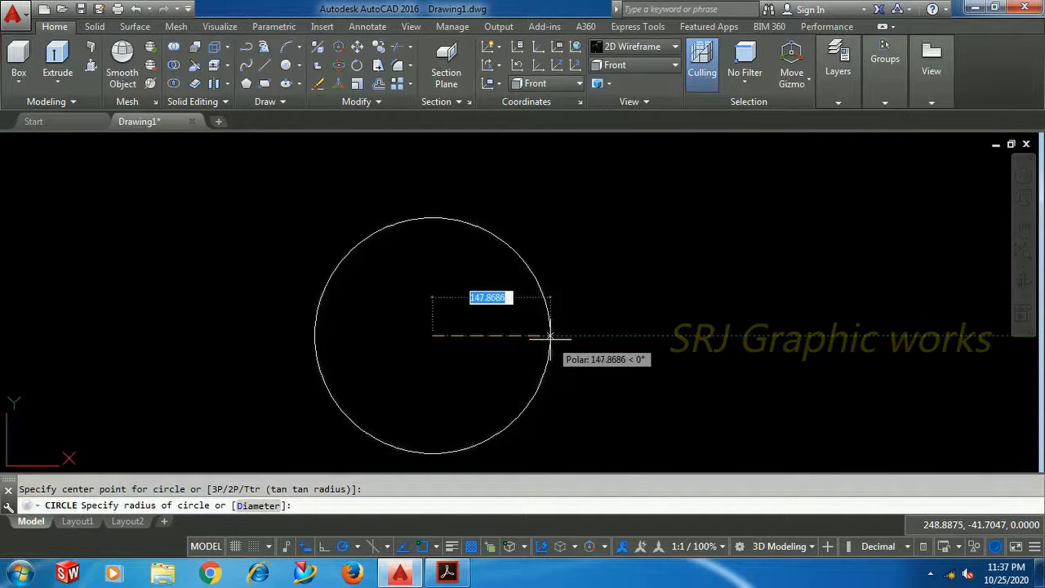
type("150")
key("Return")
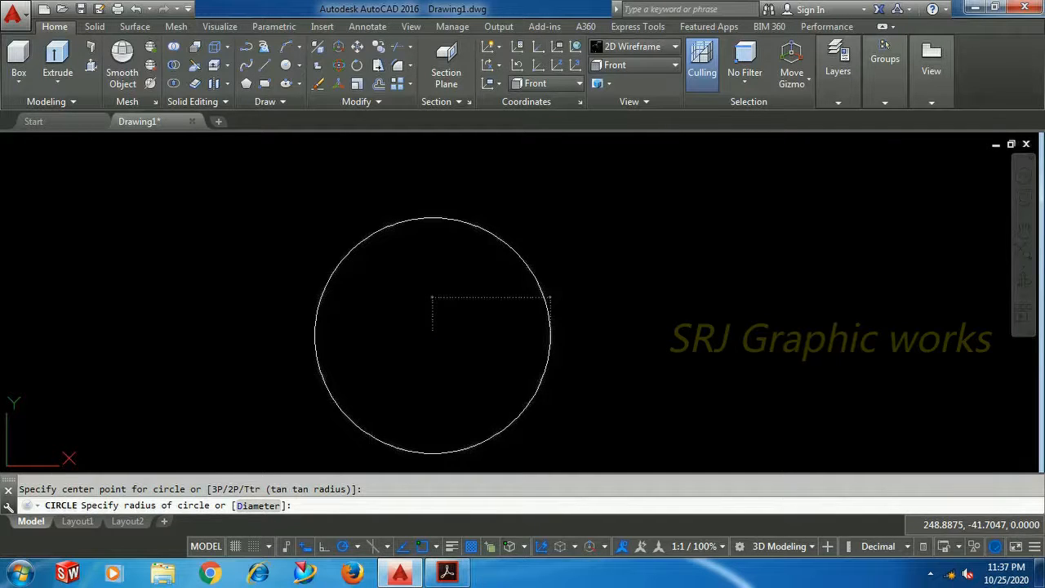
Step: Draw a vertical line about 320 units long upward from the top quadrant of the circle
scroll(446, 311, "down", 2)
middle_click_drag(458, 314, 473, 334)
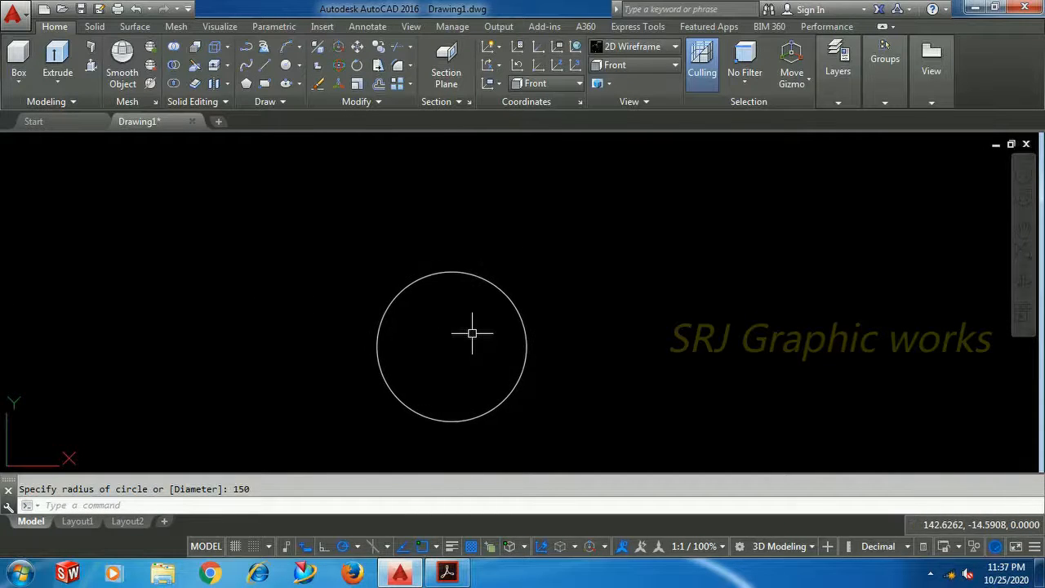
scroll(472, 333, "up", 2)
scroll(472, 333, "down", 2)
middle_click_drag(473, 333, 474, 349)
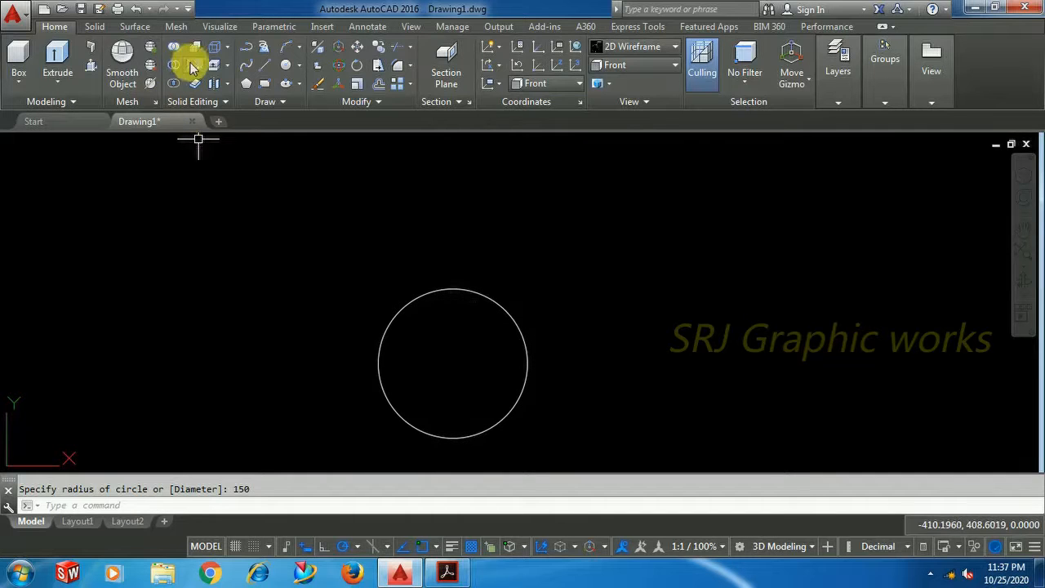
left_click(265, 64)
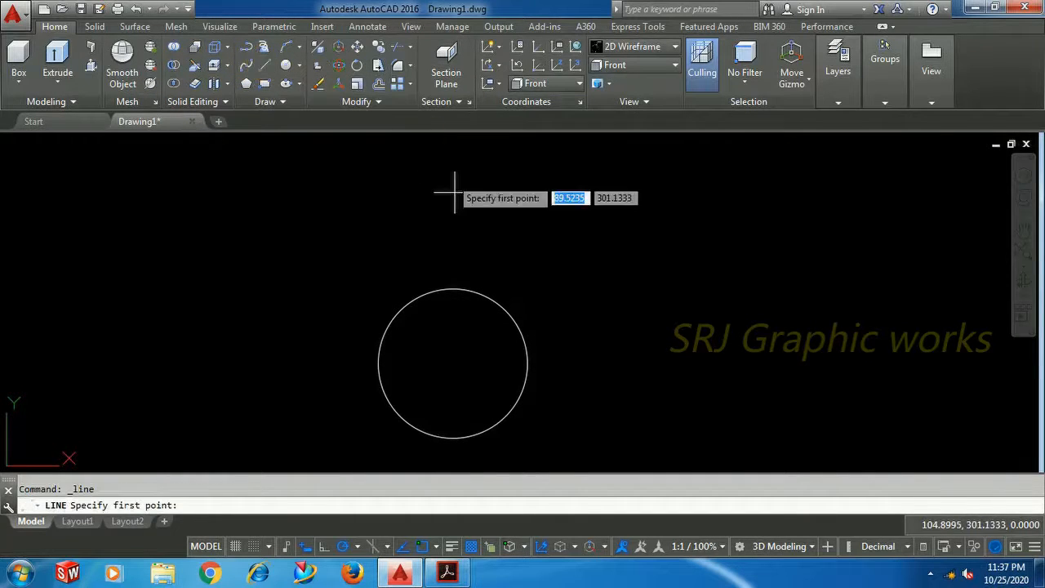
left_click(453, 289)
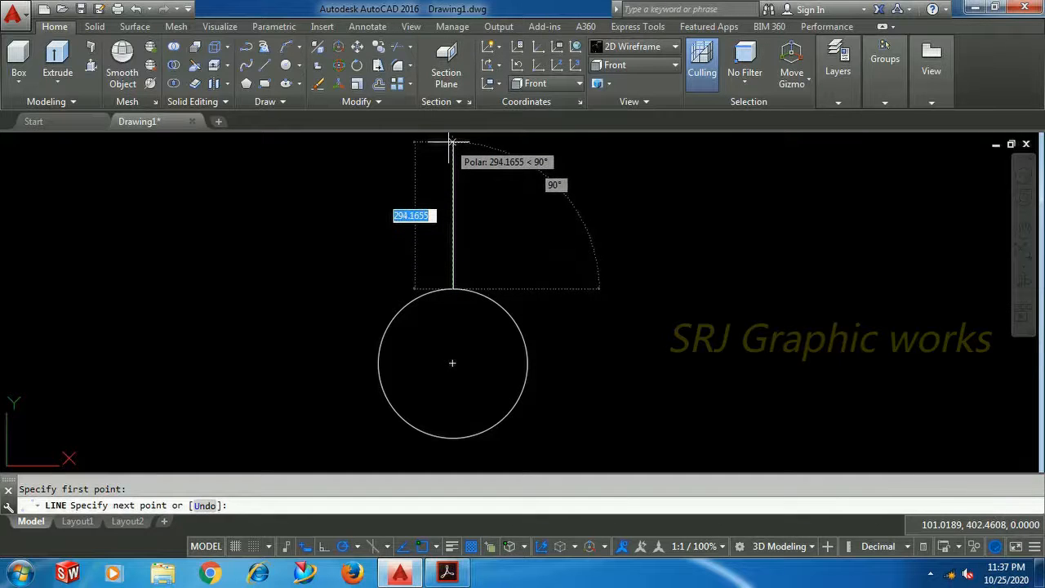
middle_click_drag(444, 151, 449, 178)
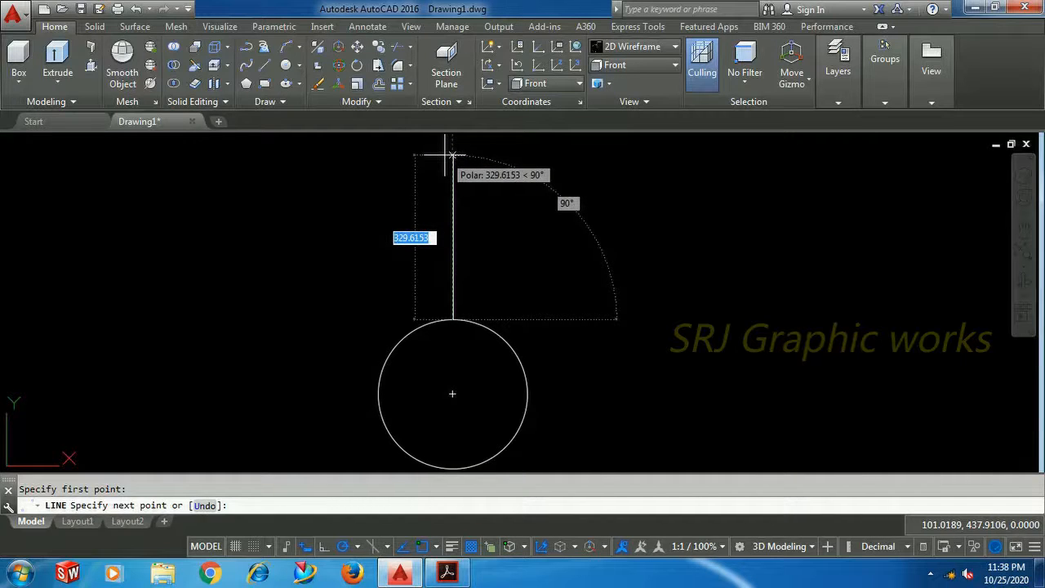
left_click(452, 160)
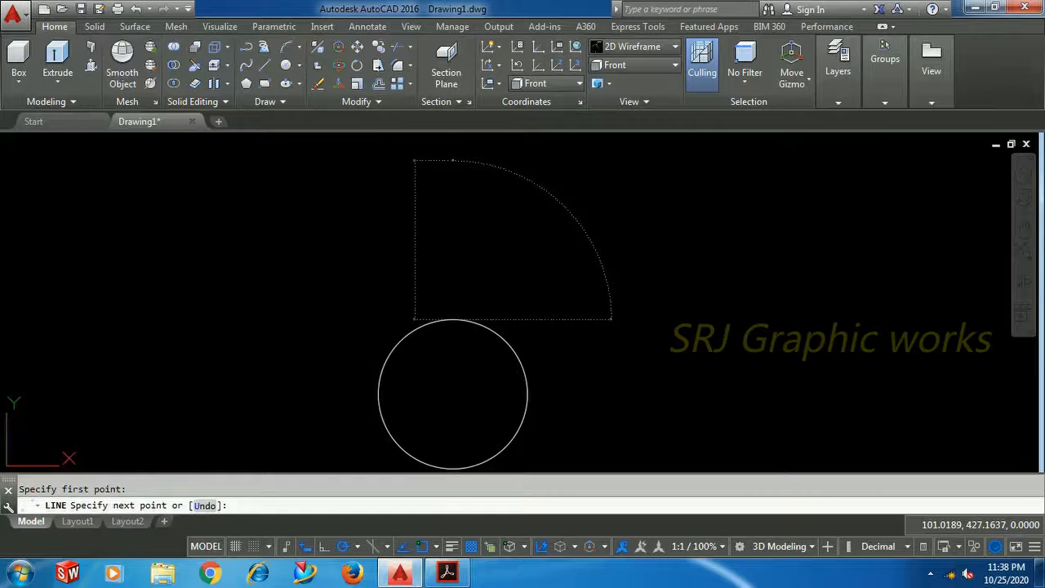
right_click(553, 192)
left_click(575, 192)
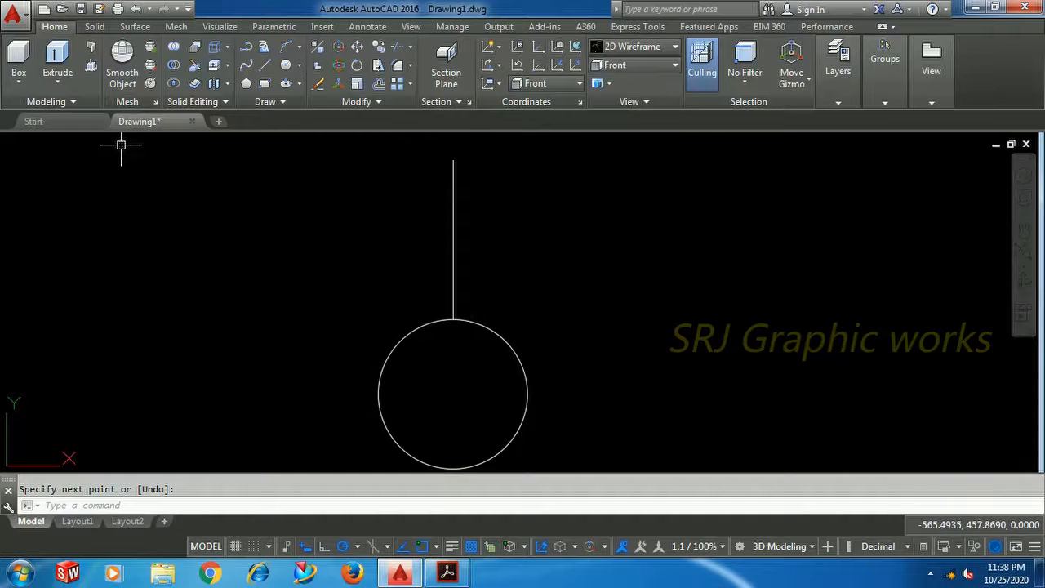
Step: Draw a horizontal line from the circle's center to the left, extending beyond the circle's edge
left_click(263, 72)
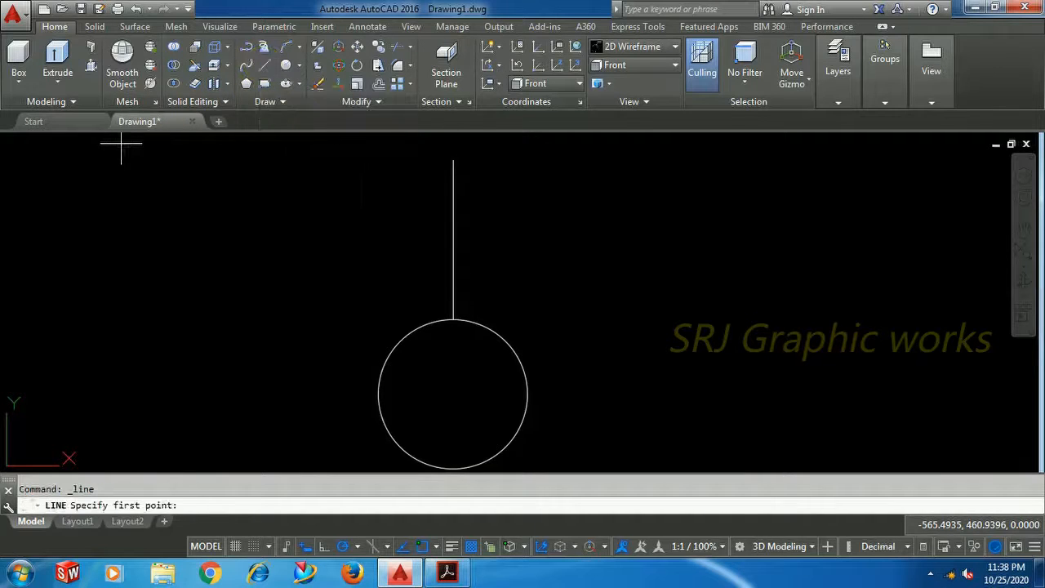
left_click(454, 394)
right_click(332, 311)
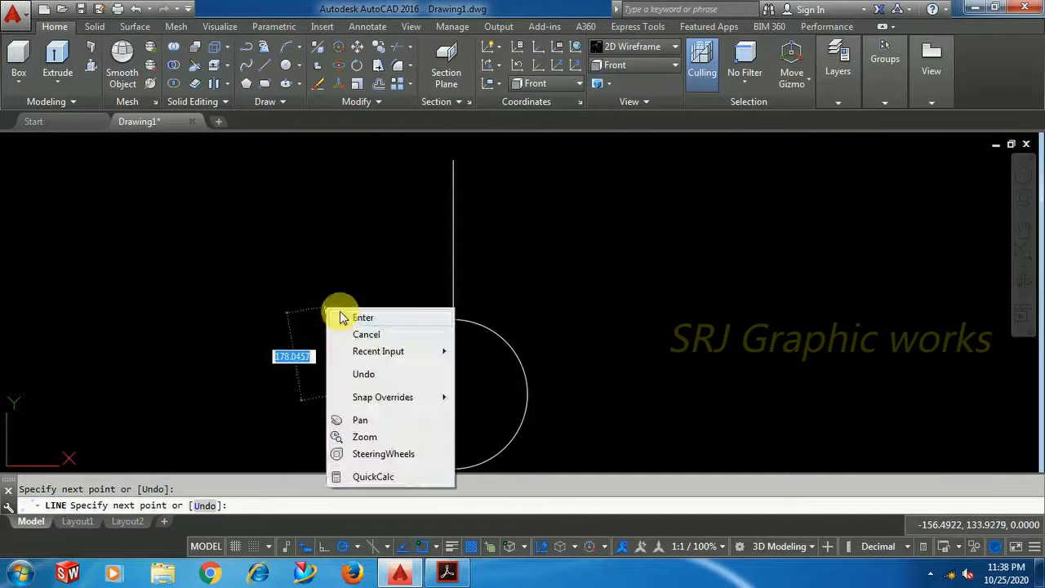
left_click(360, 317)
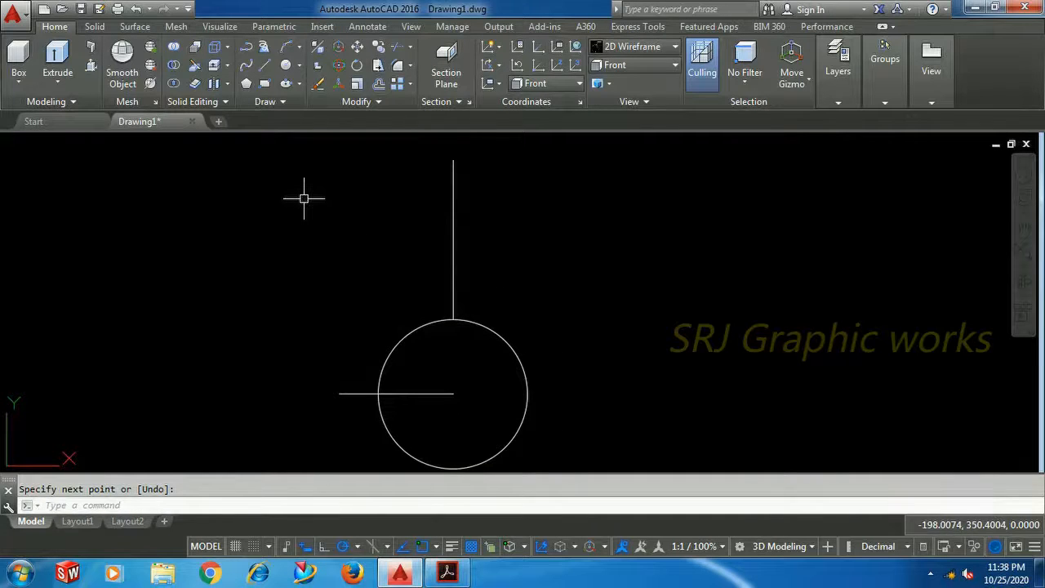
Step: Trim away the upper-left quarter of the circle and erase the horizontal construction line
type("tr")
key("Return")
key("Return")
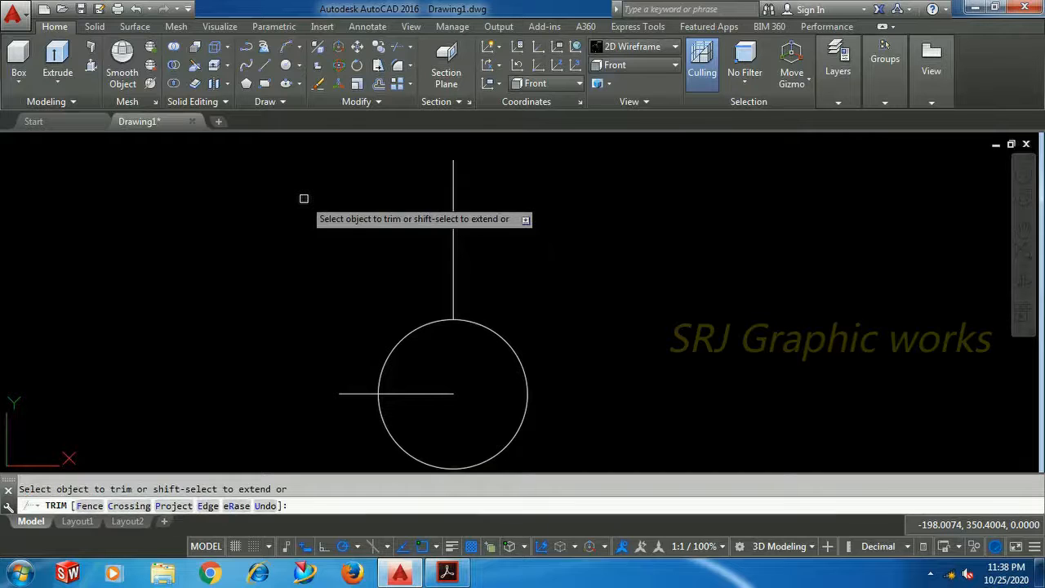
left_click(410, 331)
right_click(397, 286)
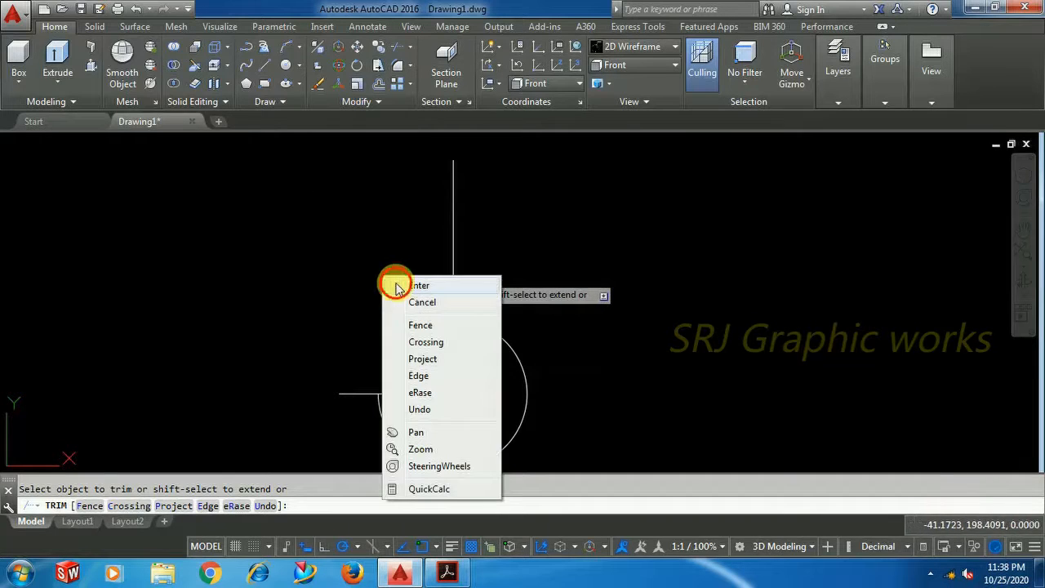
left_click(416, 286)
left_click(433, 393)
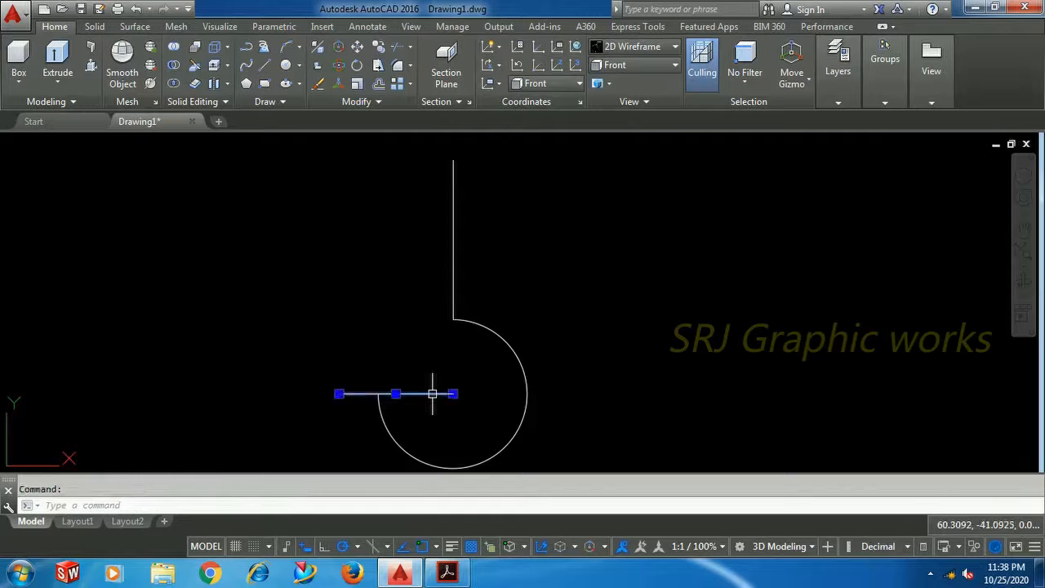
key("Delete")
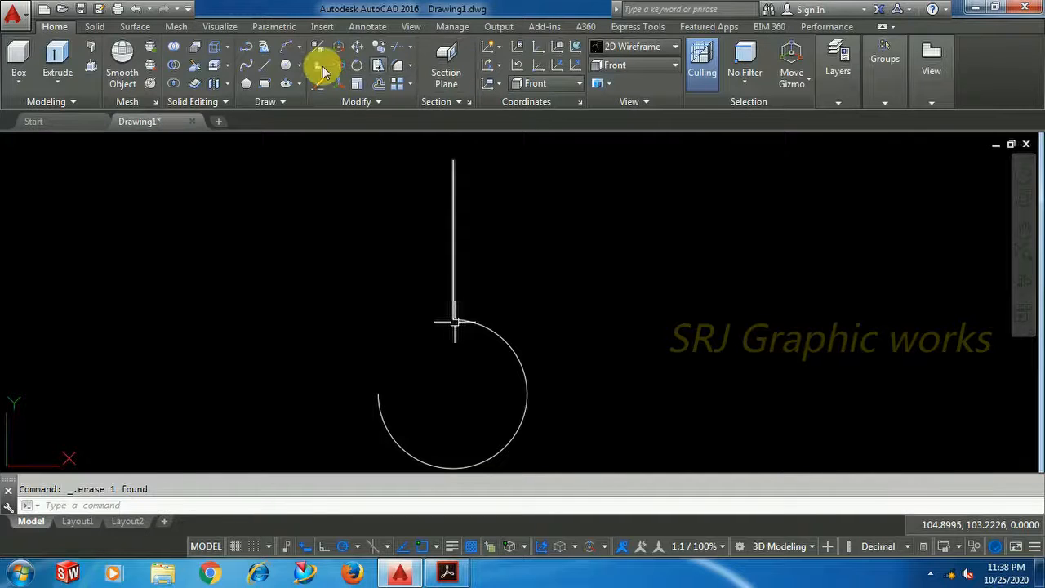
Step: Fillet the corner between the vertical line and the large arc with a radius of 30
left_click(410, 70)
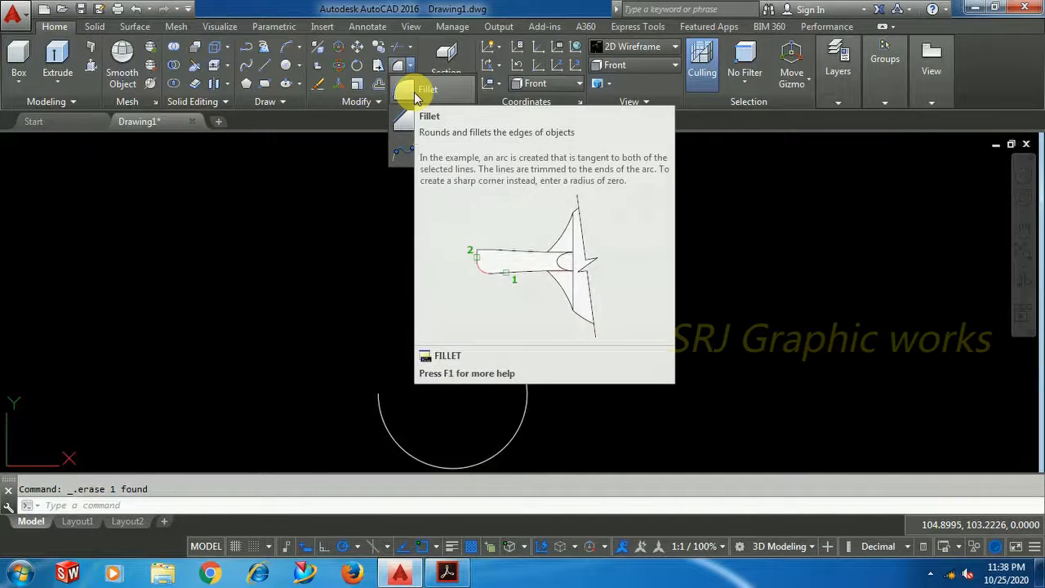
left_click(415, 96)
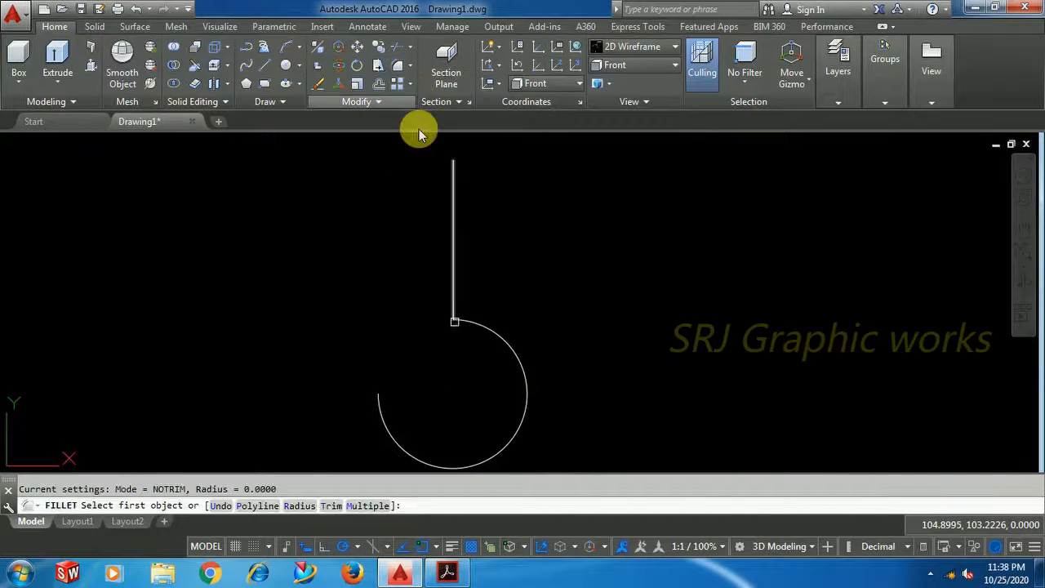
right_click(368, 234)
left_click(407, 317)
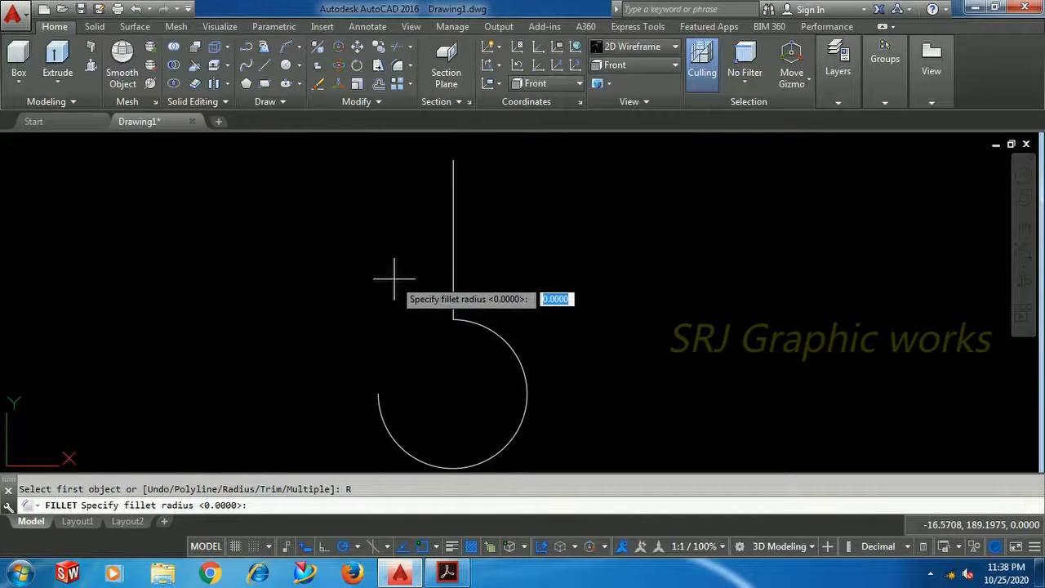
type("30")
key("Return")
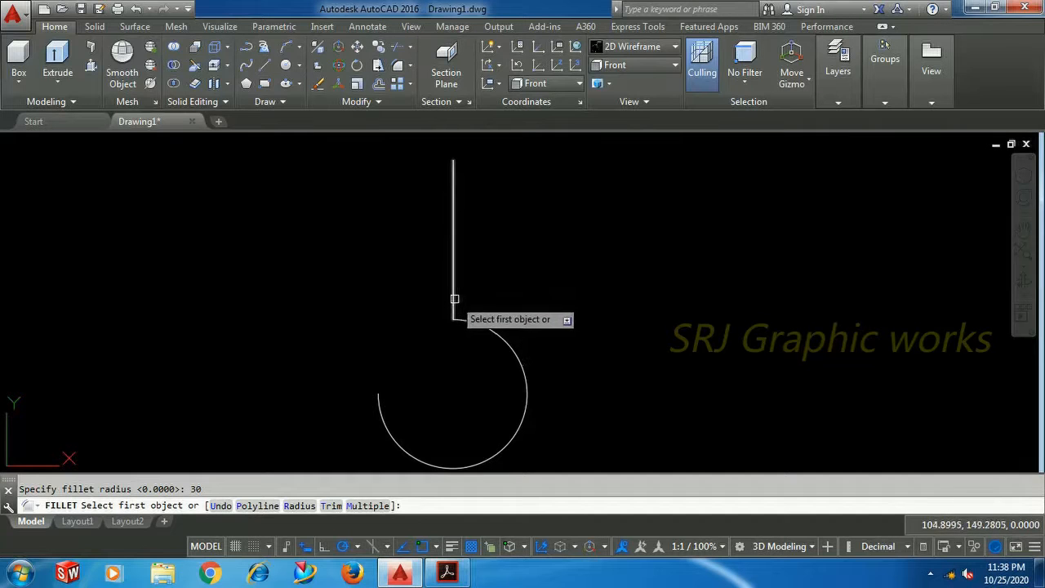
left_click(455, 298)
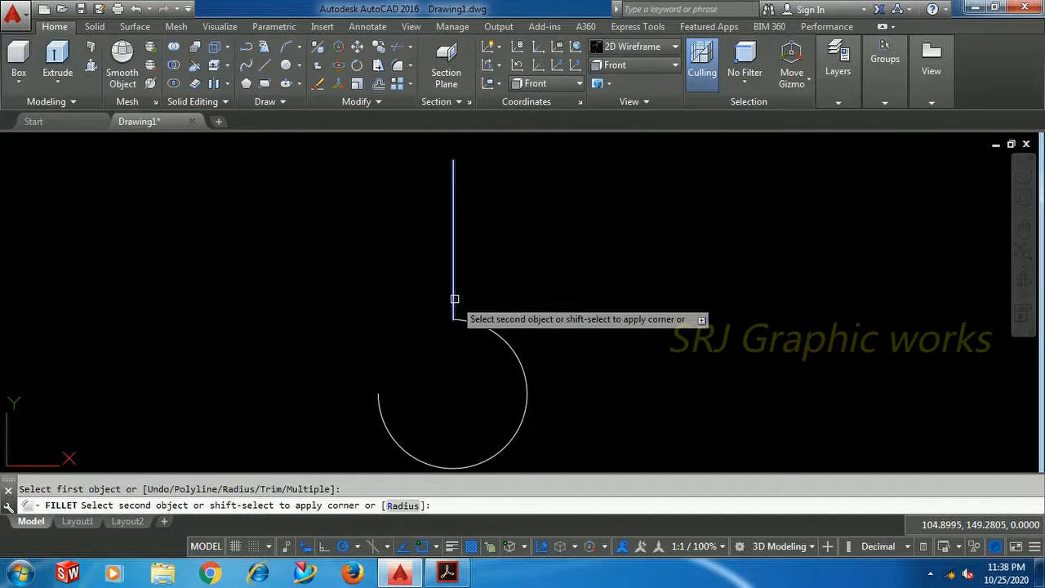
left_click(492, 331)
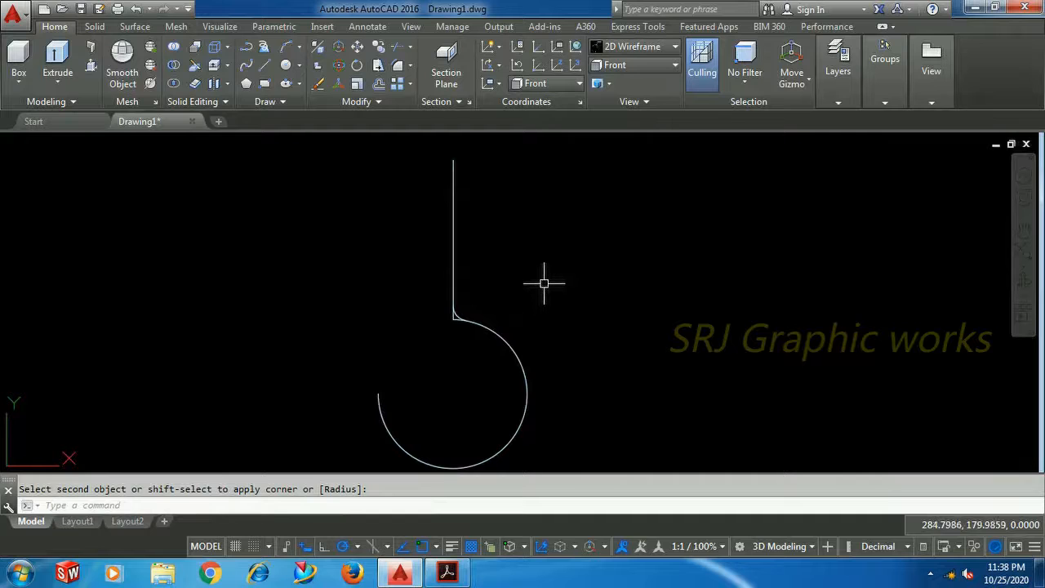
Step: Fillet the large arc and the vertical line with a radius of 60, using the Trim mode
type("f")
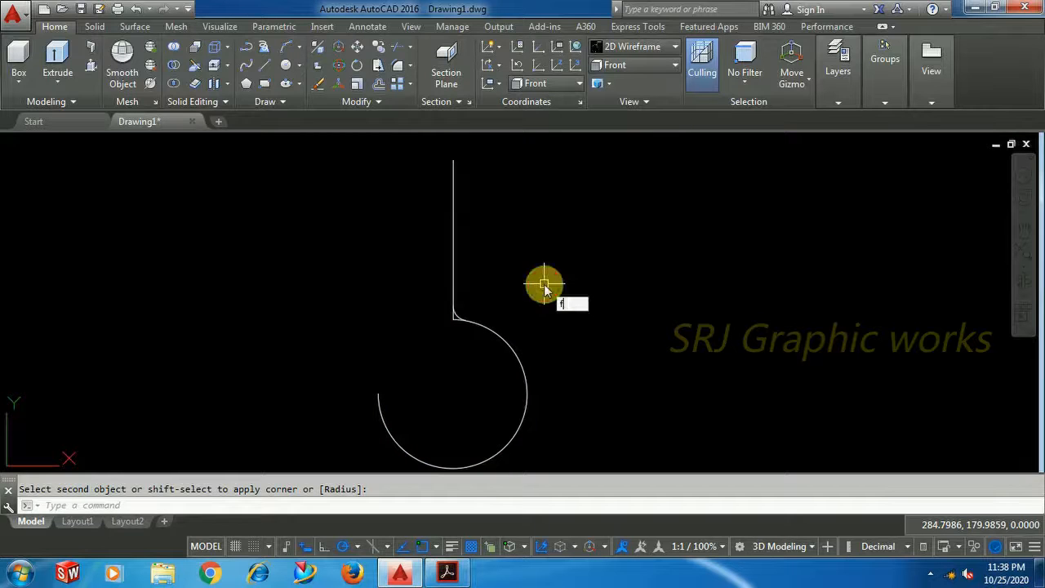
key("Return")
right_click(545, 284)
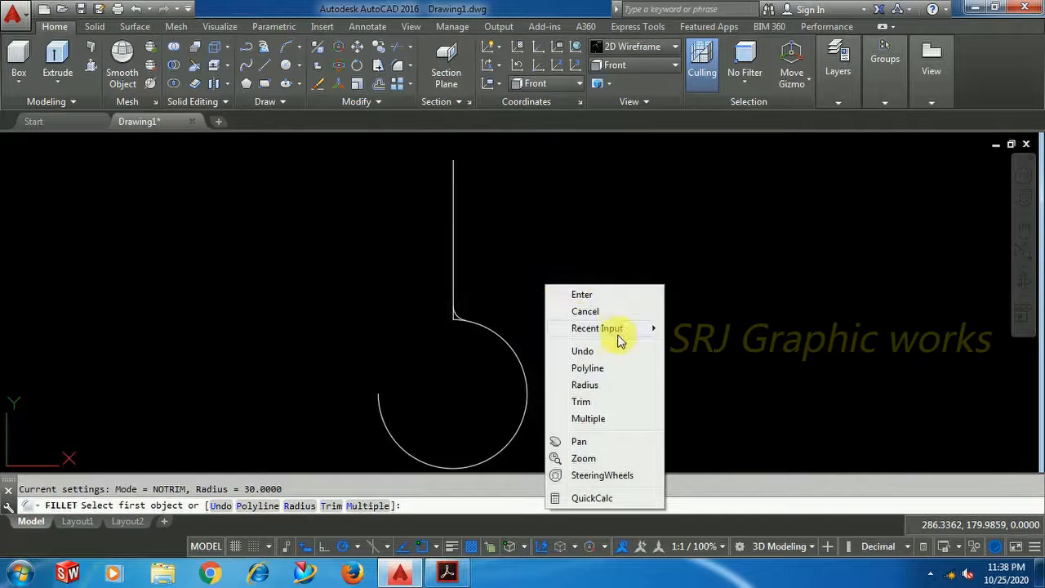
left_click(605, 387)
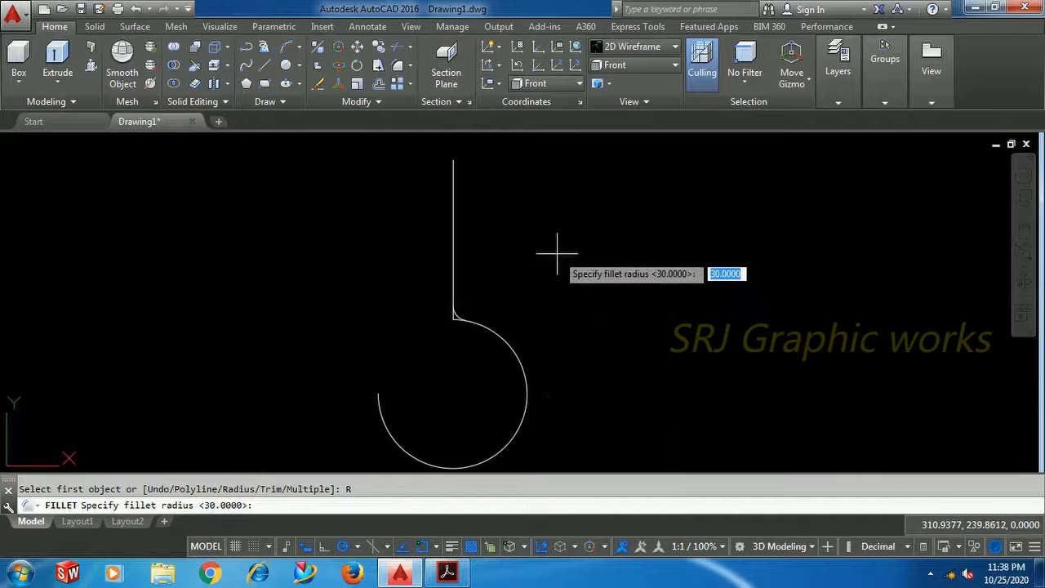
type("60")
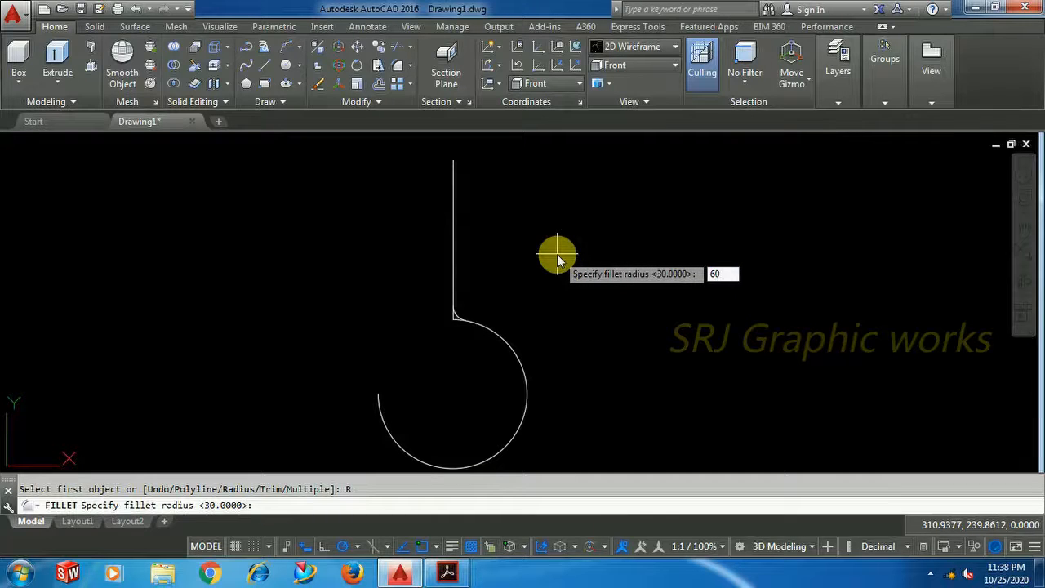
key("Return")
right_click(557, 253)
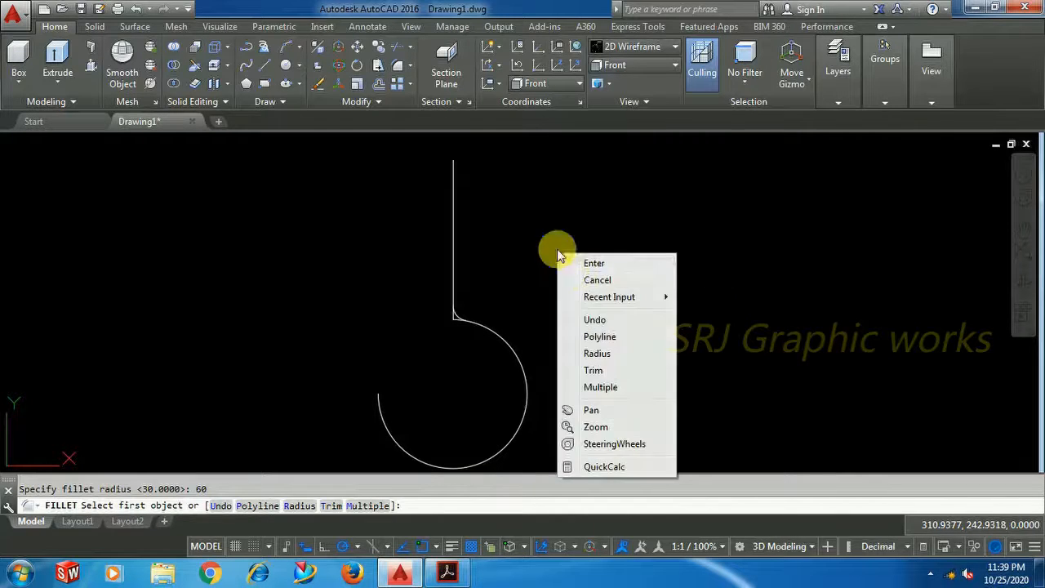
left_click(594, 371)
left_click(631, 409)
left_click(490, 327)
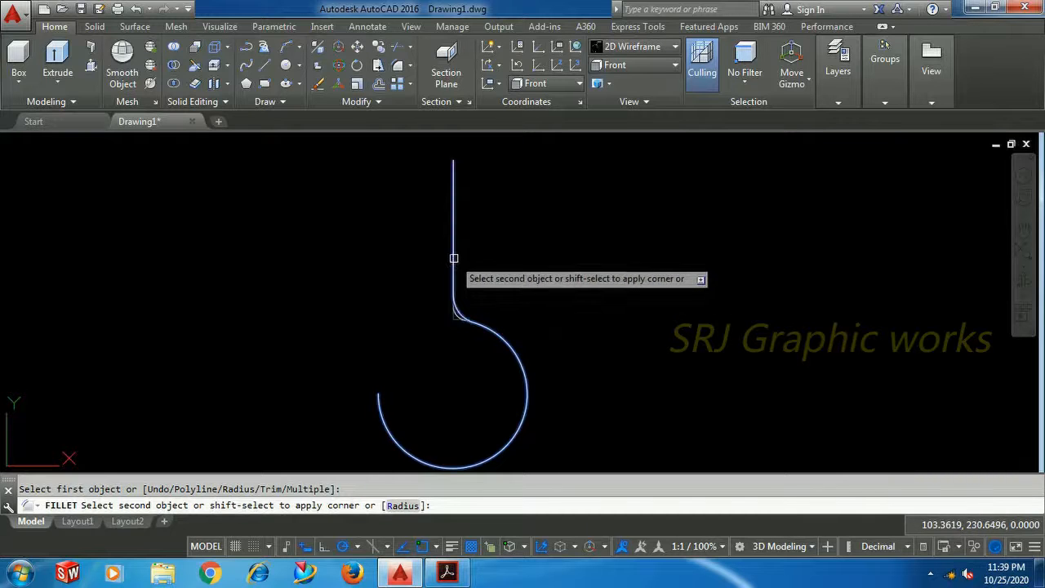
left_click(453, 258)
Step: Erase the leftover radius 30 fillet arc beside the path's bend
scroll(455, 313, "up", 4)
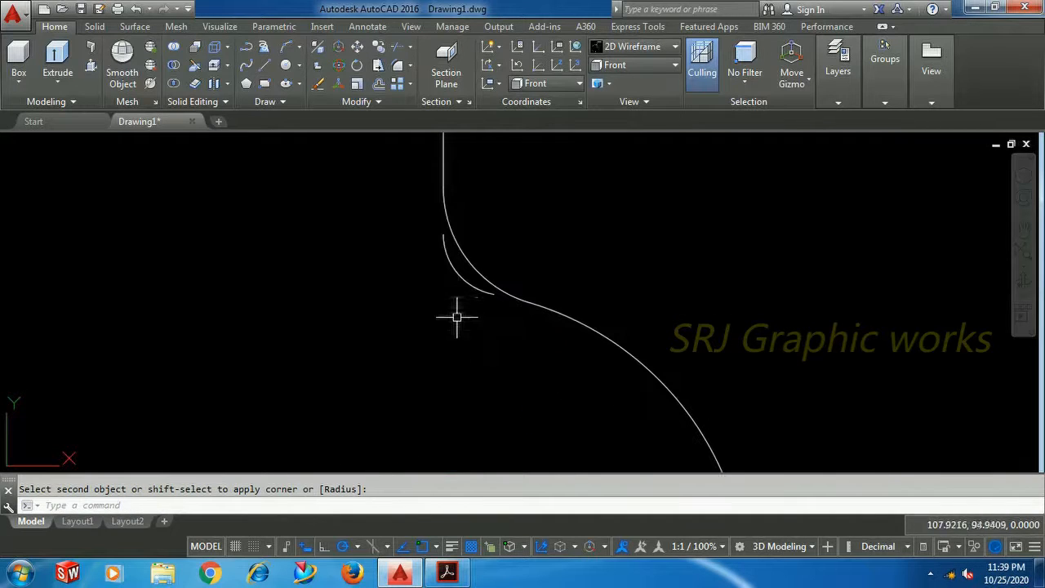
left_click(457, 274)
left_click(458, 274)
mouse_move(457, 276)
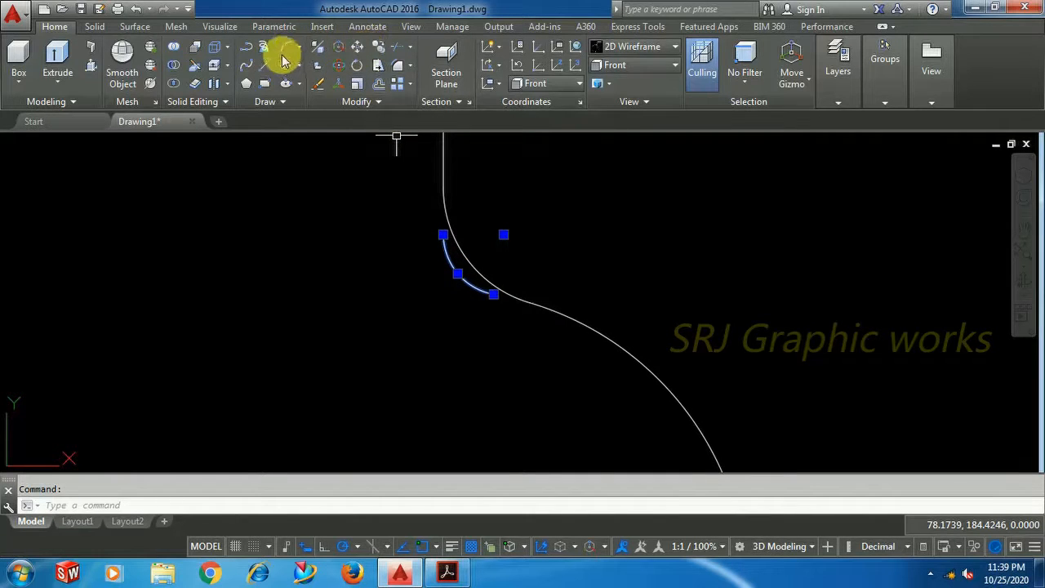
left_click(319, 85)
scroll(551, 241, "down", 4)
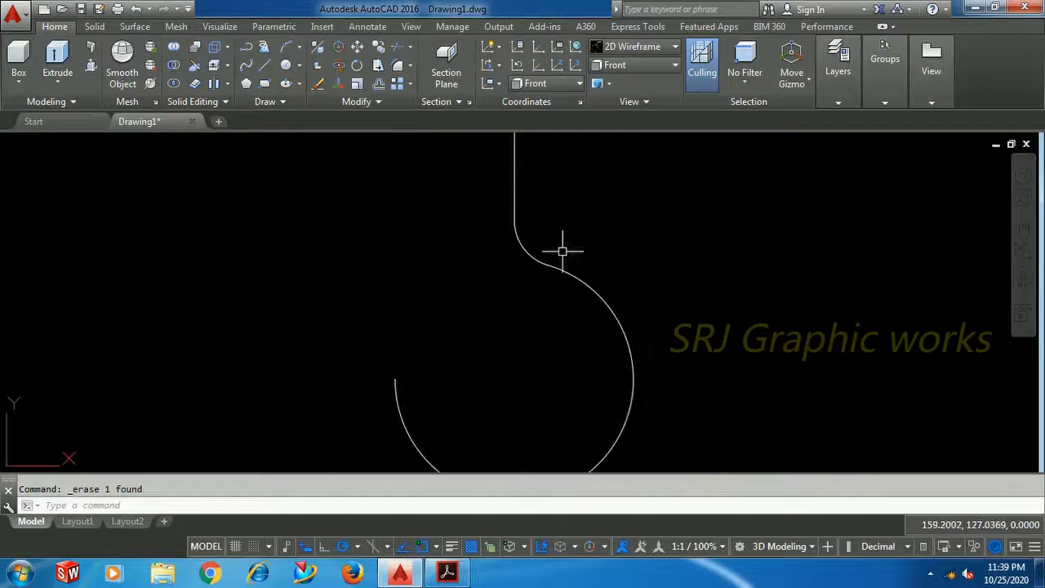
middle_click_drag(612, 278, 568, 319)
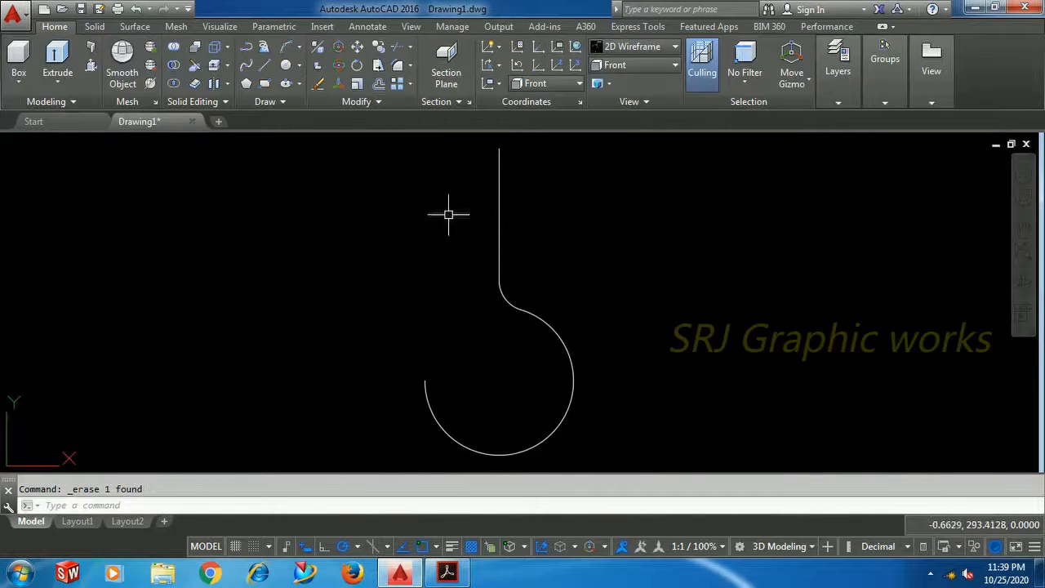
Step: Fillet the large arc and the vertical line again with a radius of 90
right_click(380, 191)
mouse_move(418, 221)
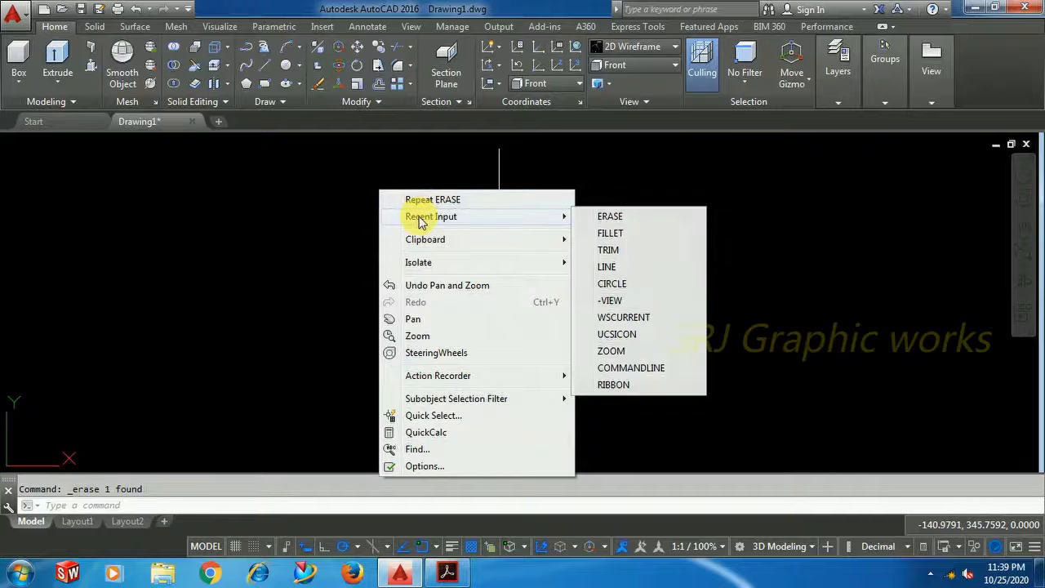
left_click(604, 235)
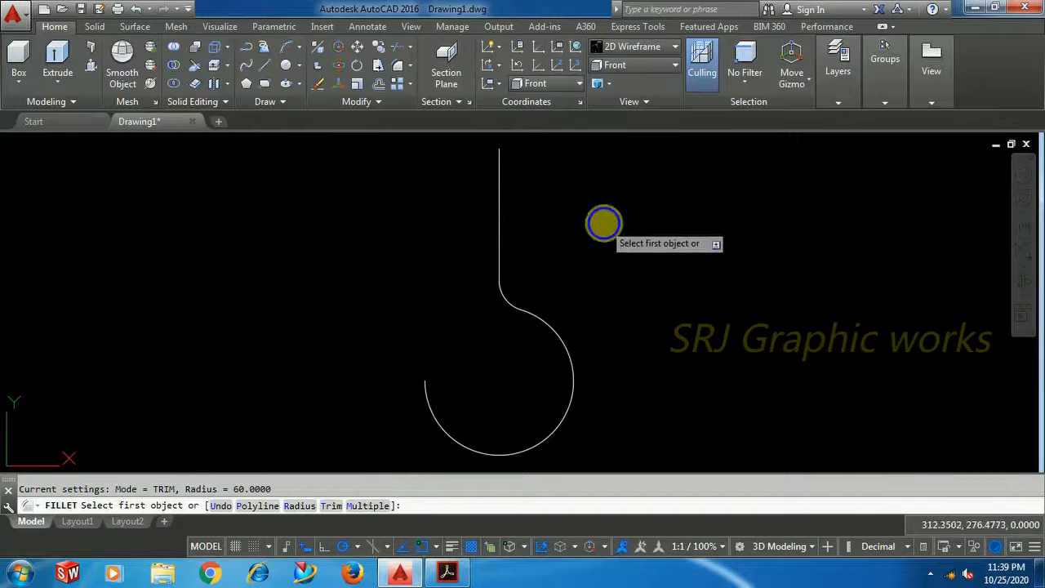
right_click(605, 224)
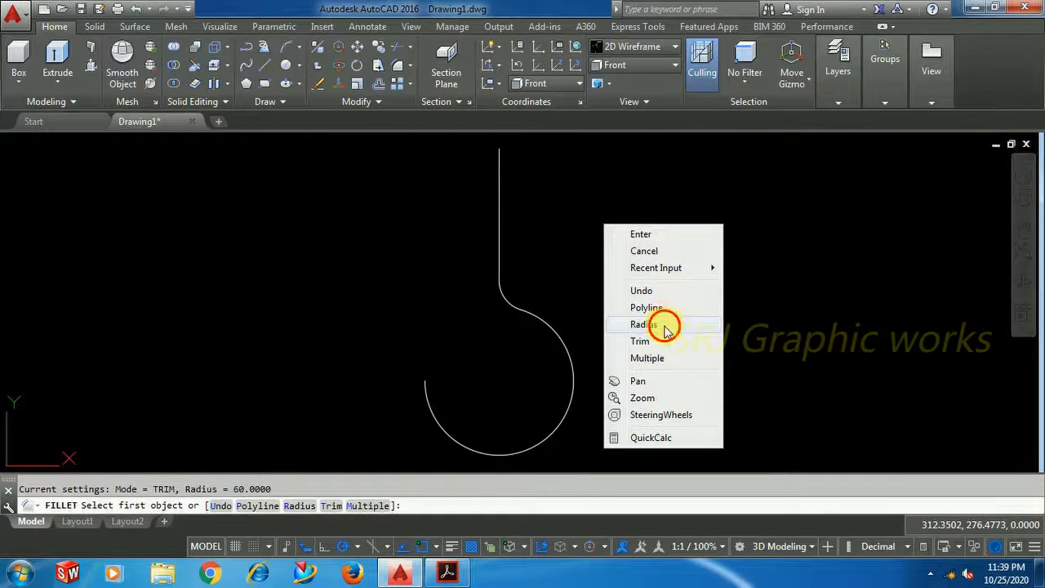
left_click(666, 328)
type("90")
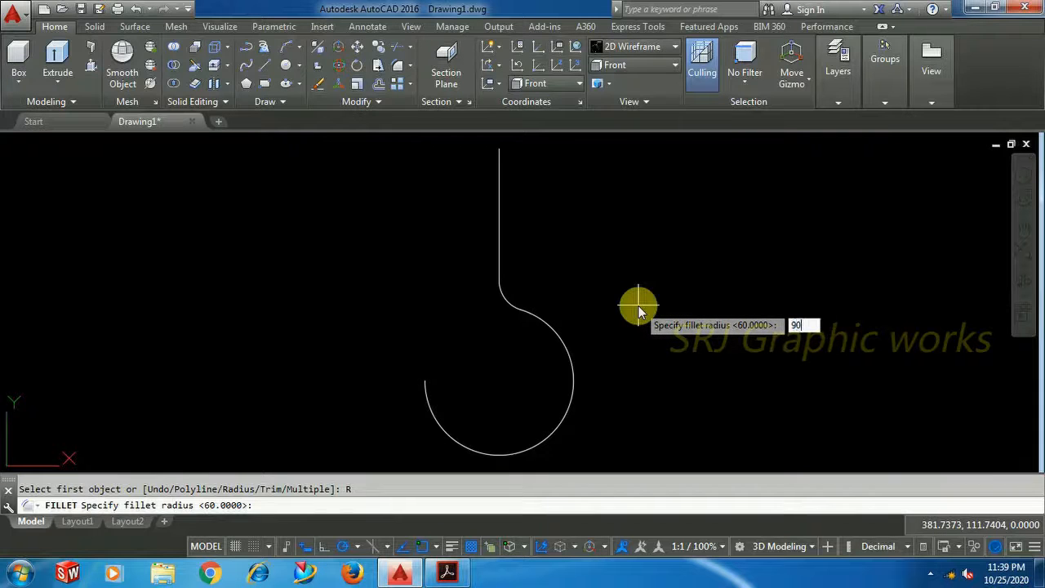
key("Return")
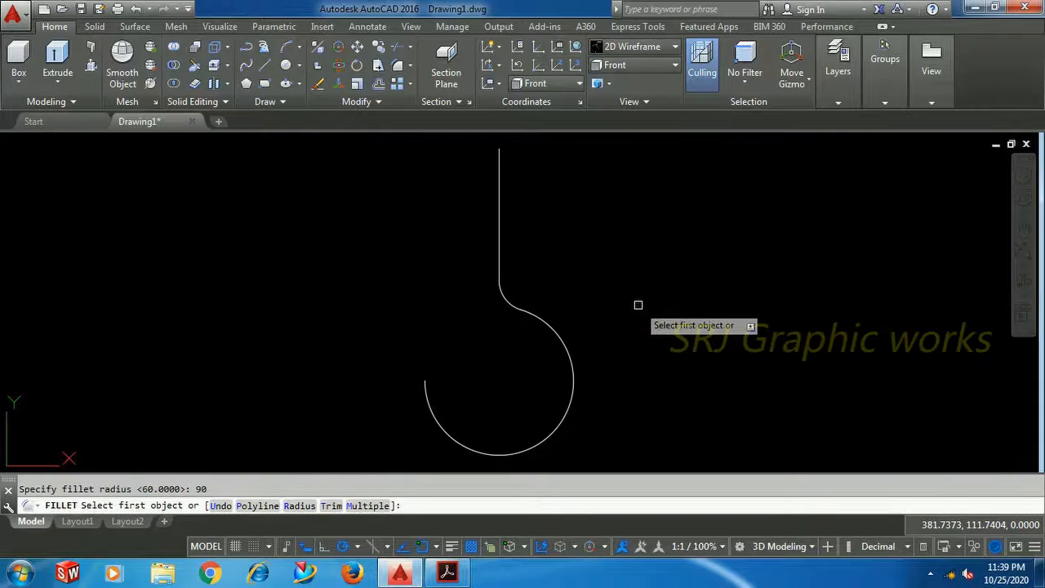
left_click(530, 311)
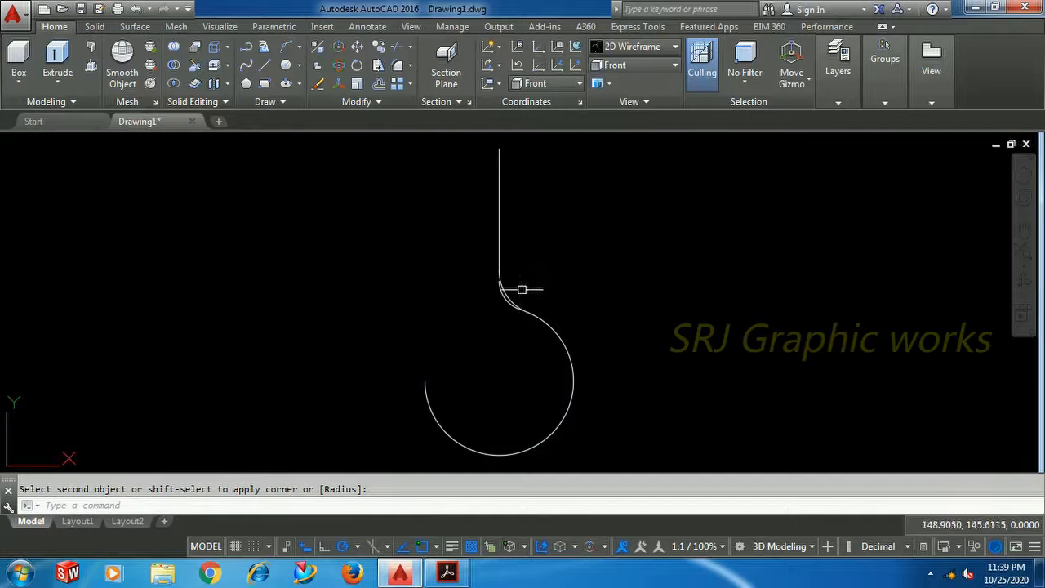
Step: Erase the leftover radius 60 fillet arc inside the bend of the hook path
scroll(513, 298, "up", 2)
left_click(318, 83)
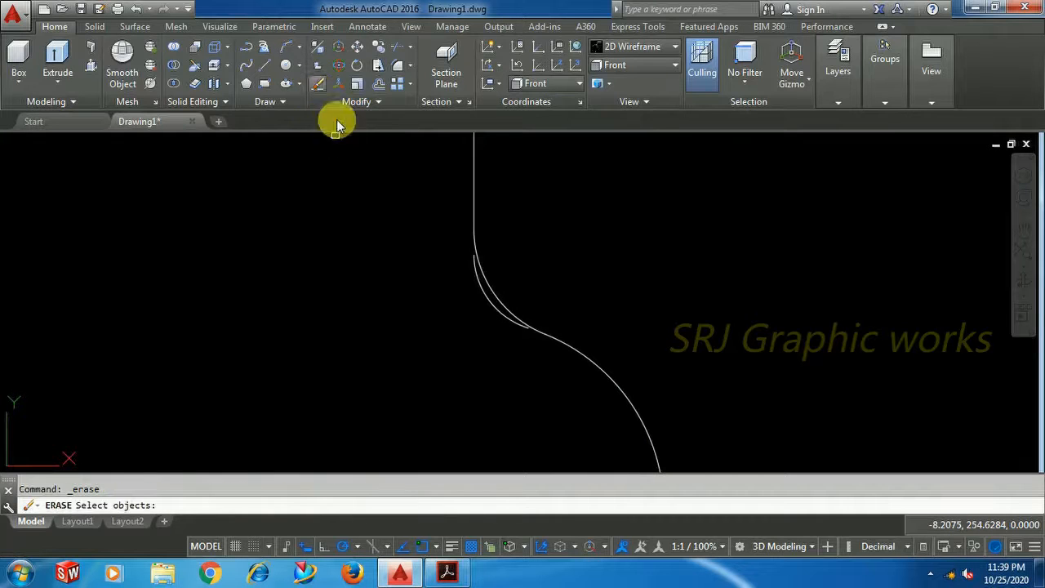
left_click(490, 299)
key("Return")
scroll(567, 226, "down", 3)
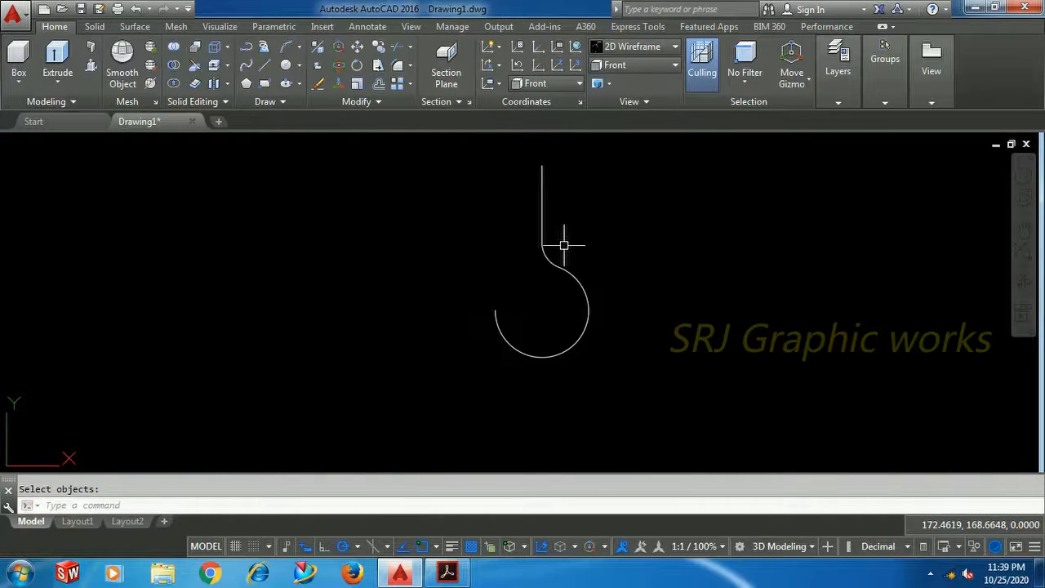
mouse_move(599, 234)
middle_mouse_down()
mouse_move(532, 284)
mouse_move(532, 270)
middle_mouse_up()
scroll(527, 266, "up", 2)
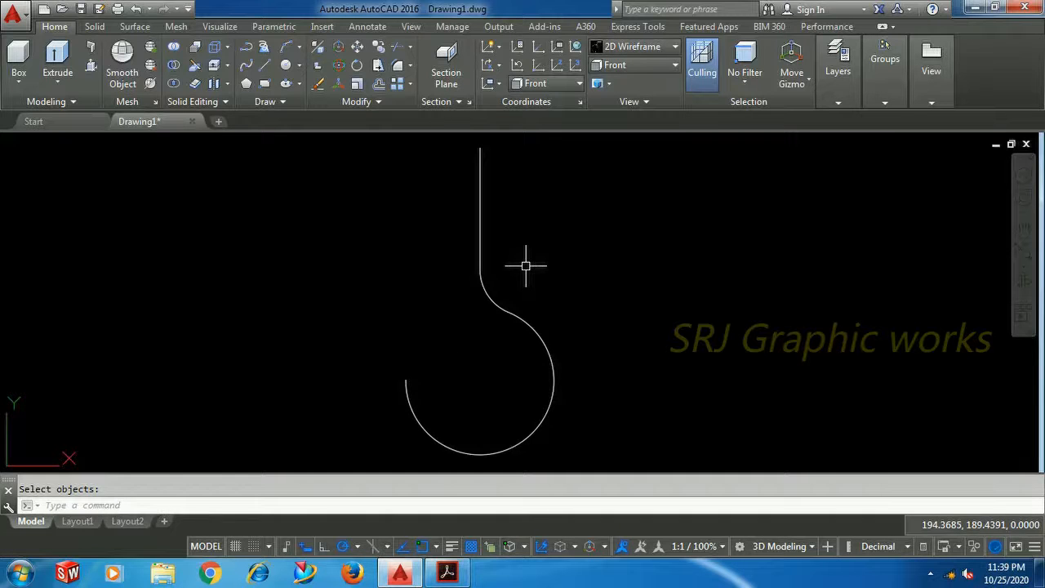
Step: Shorten the vertical line from its upper end to a length of about 169
left_click(480, 211)
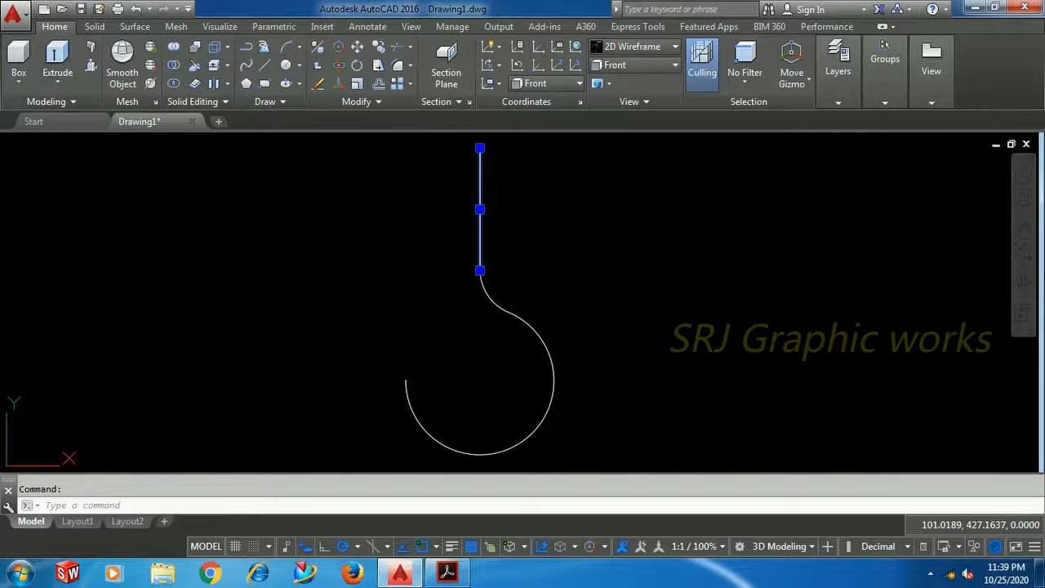
left_click(479, 148)
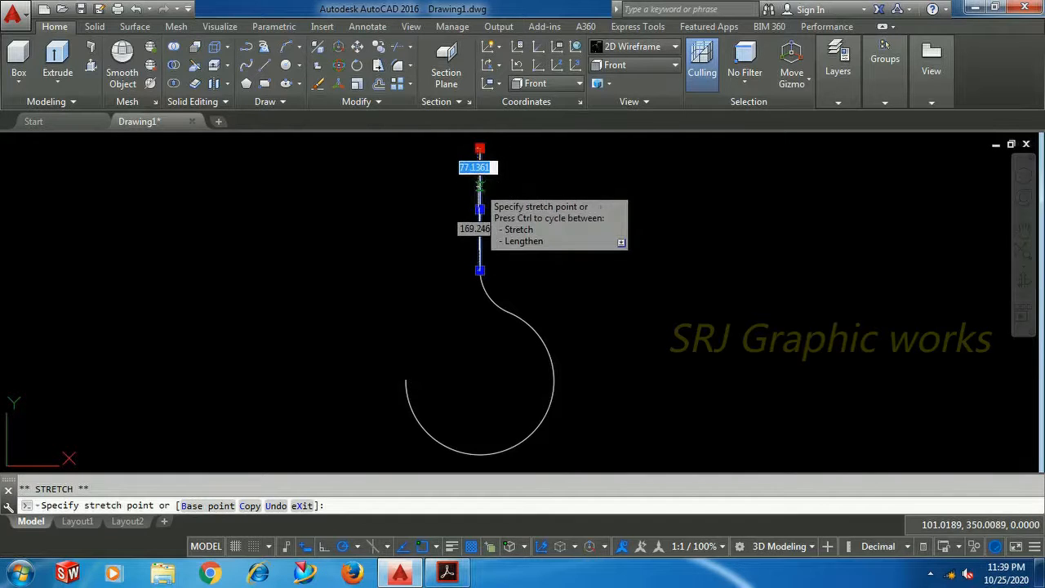
left_click(479, 186)
key("Escape")
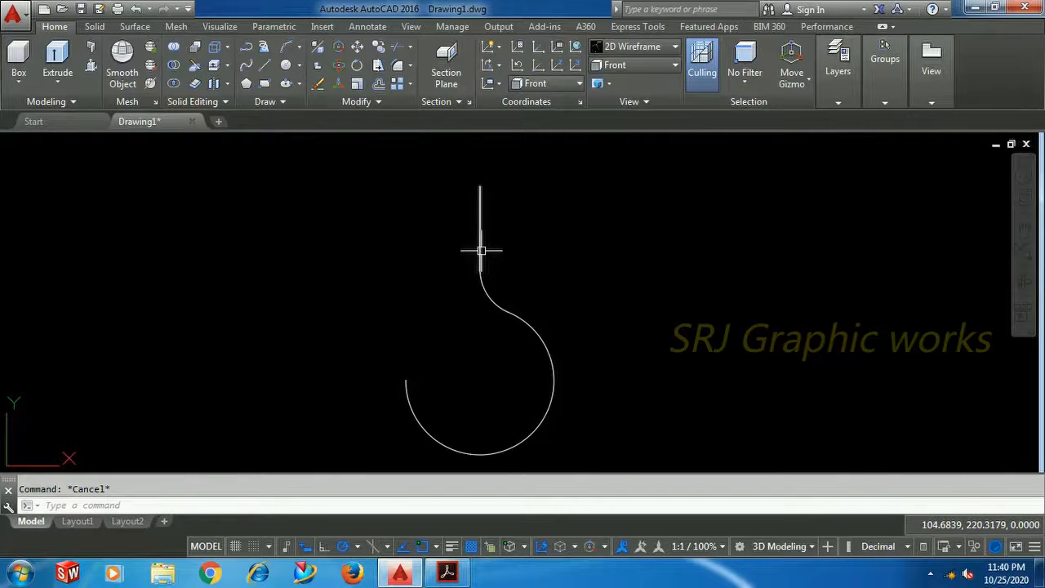
left_click(487, 292)
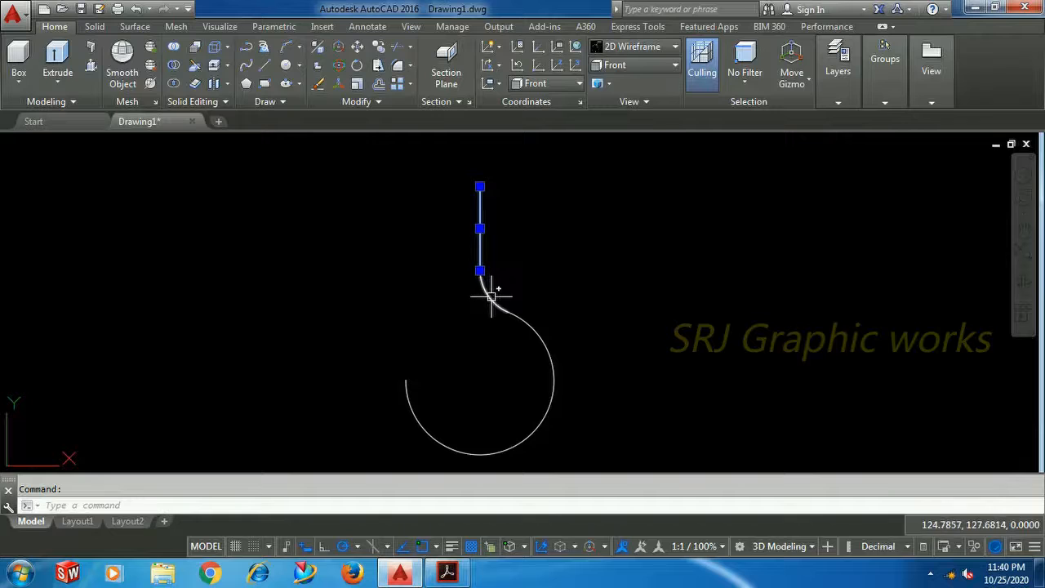
left_click(538, 331)
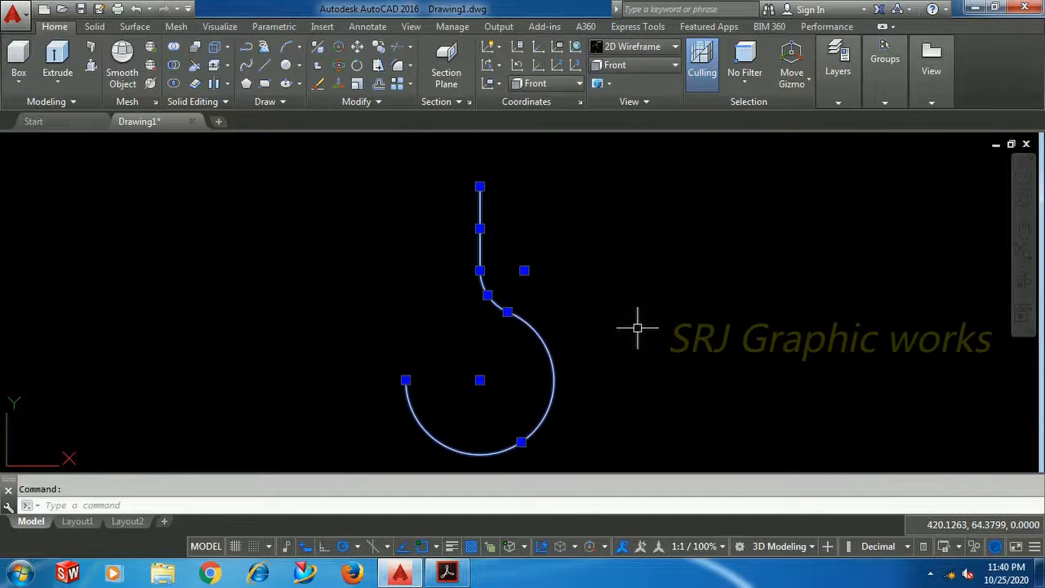
key("Escape")
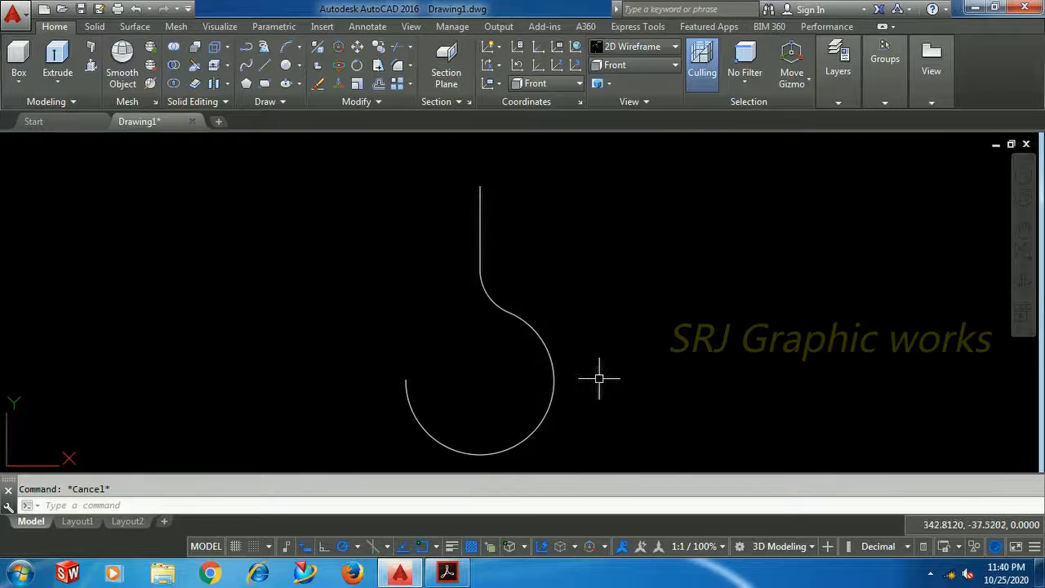
Step: Join the large arc, the fillet arc and the vertical line into a single polyline for the hook path
left_click(451, 572)
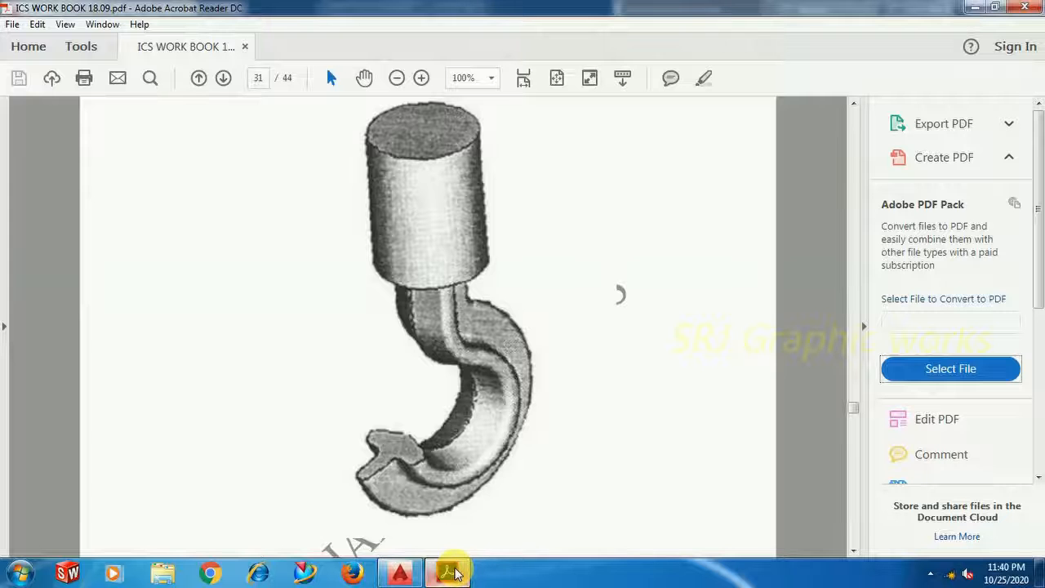
left_click(451, 573)
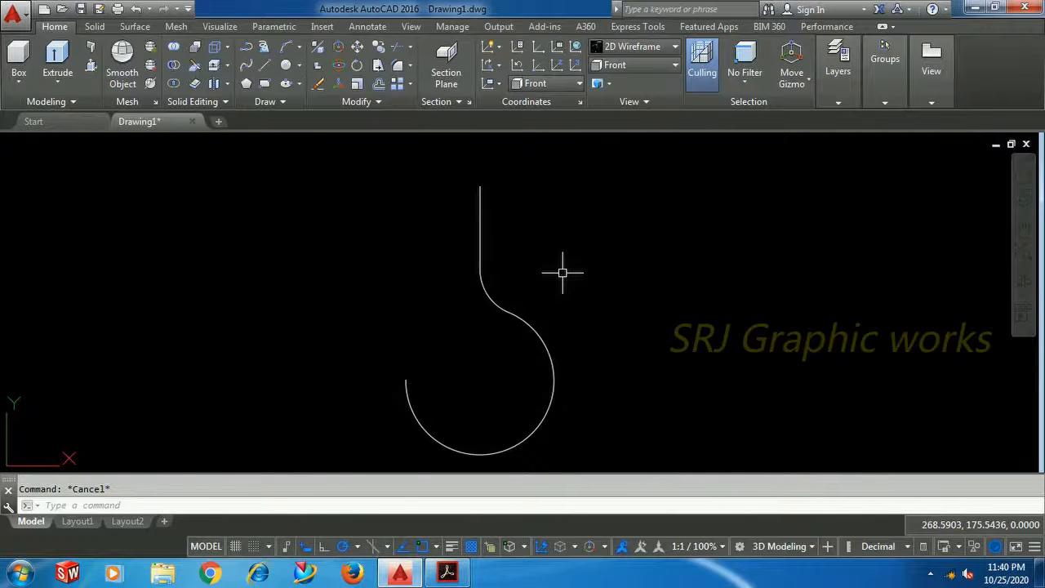
type("l")
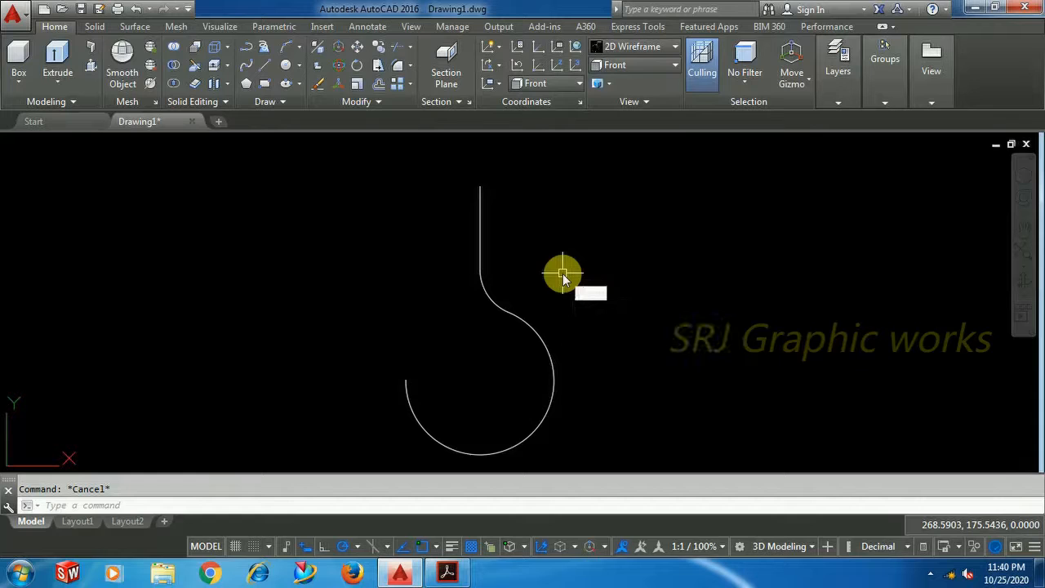
key("Return")
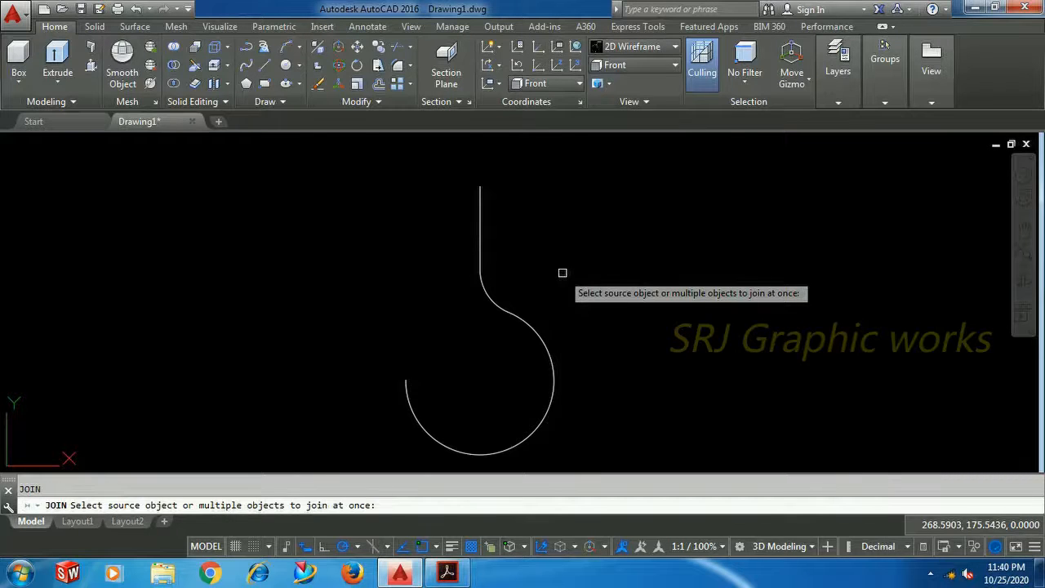
left_click(553, 370)
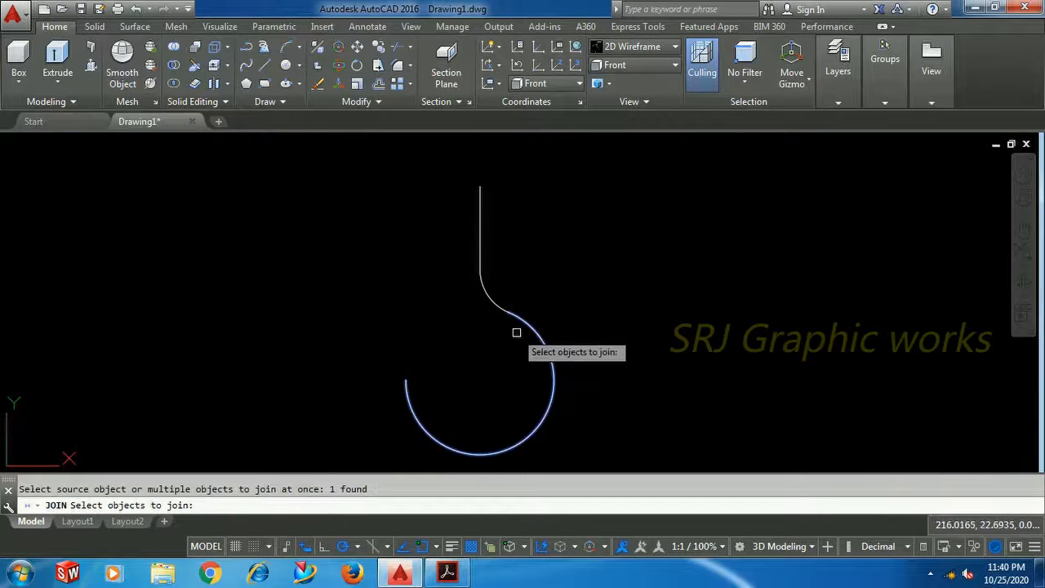
left_click(491, 298)
left_click(492, 237)
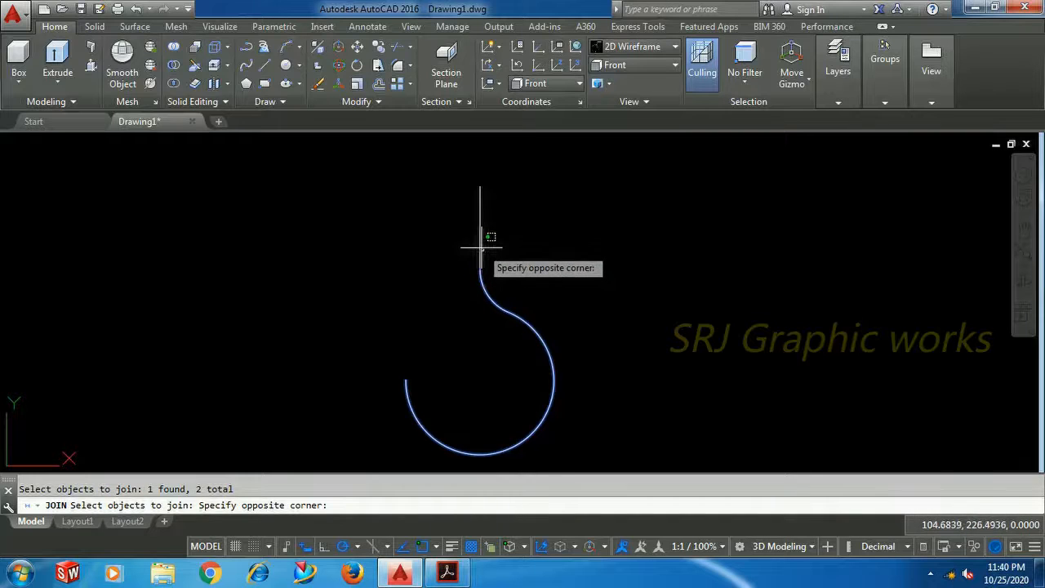
left_click(476, 234)
key("Return")
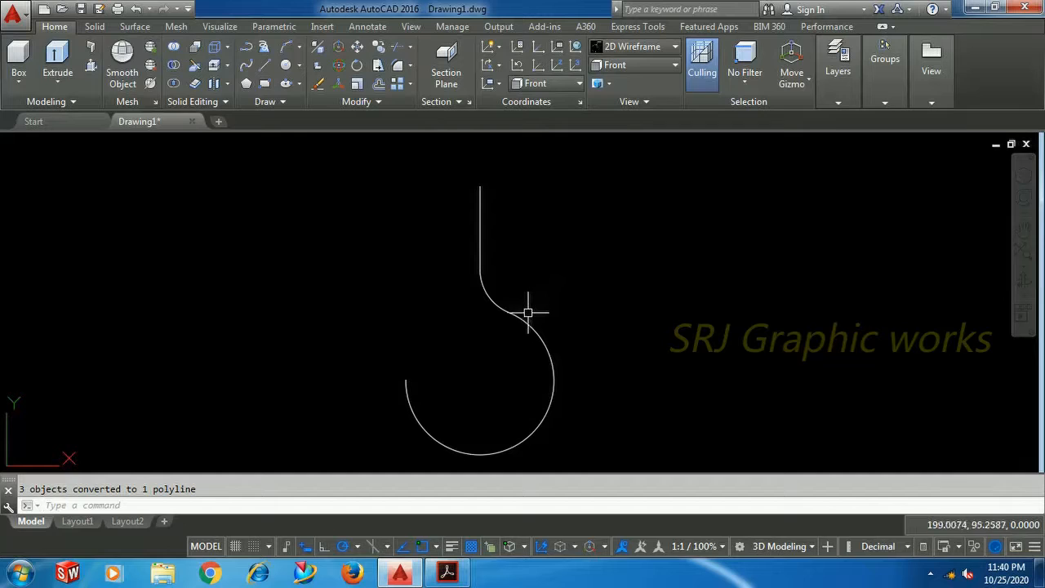
mouse_move(523, 319)
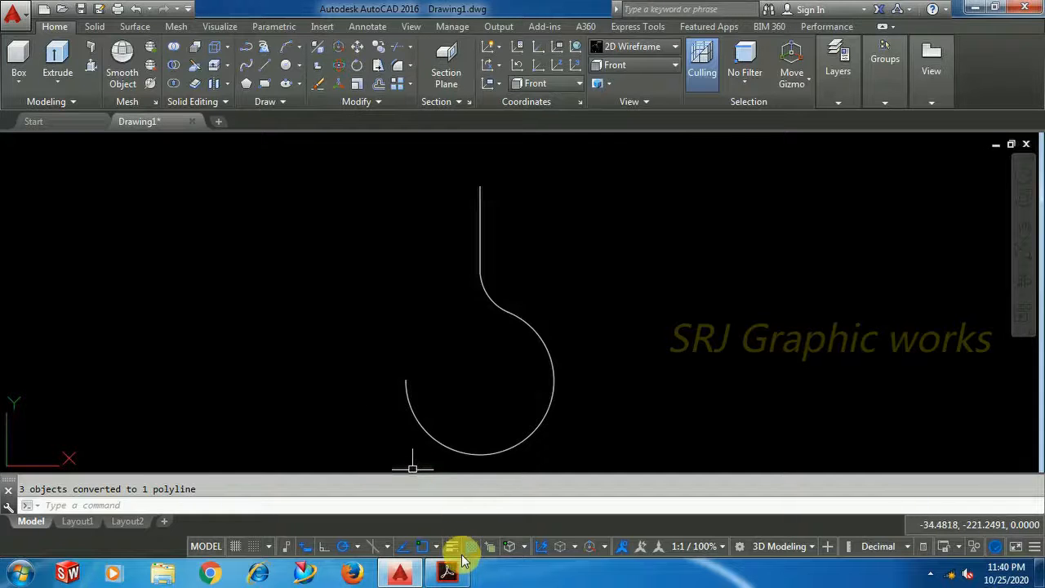
Step: Draw a small circle centred on the open end of the hook path
left_click(446, 576)
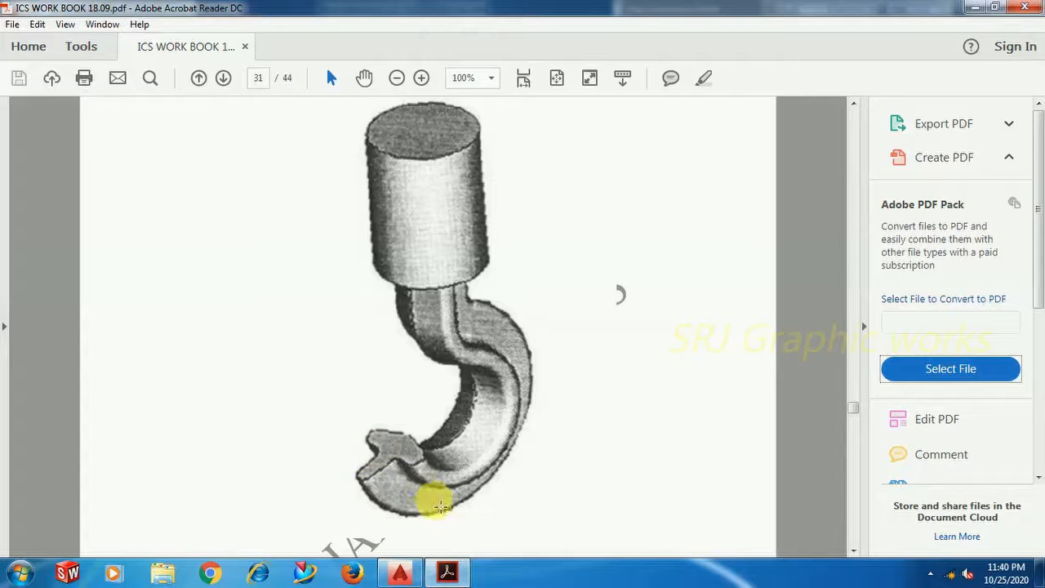
left_click(445, 574)
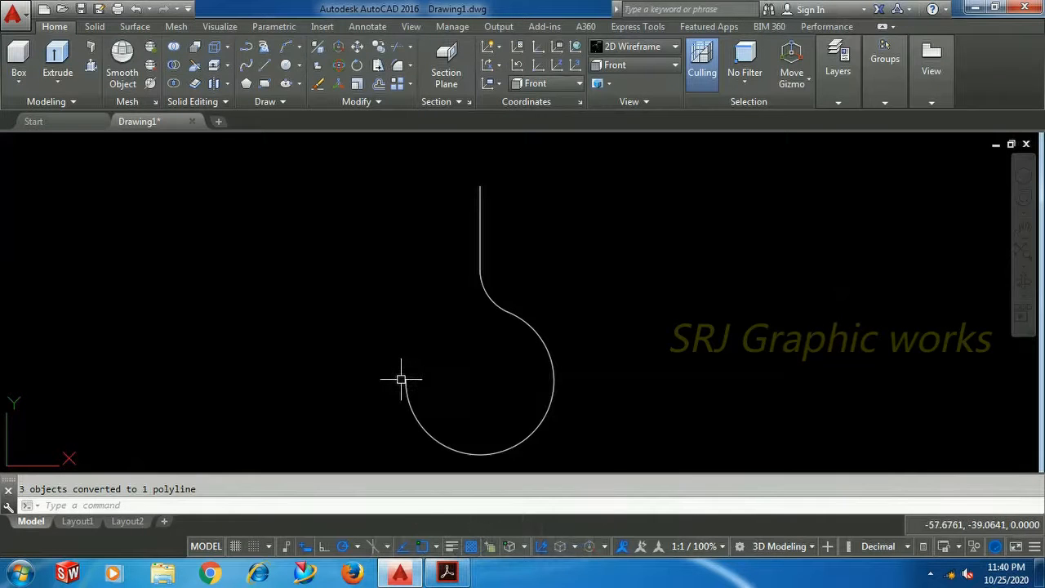
middle_click_drag(481, 349, 523, 275)
scroll(502, 306, "up", 2)
scroll(502, 306, "up", 2)
scroll(501, 306, "up", 2)
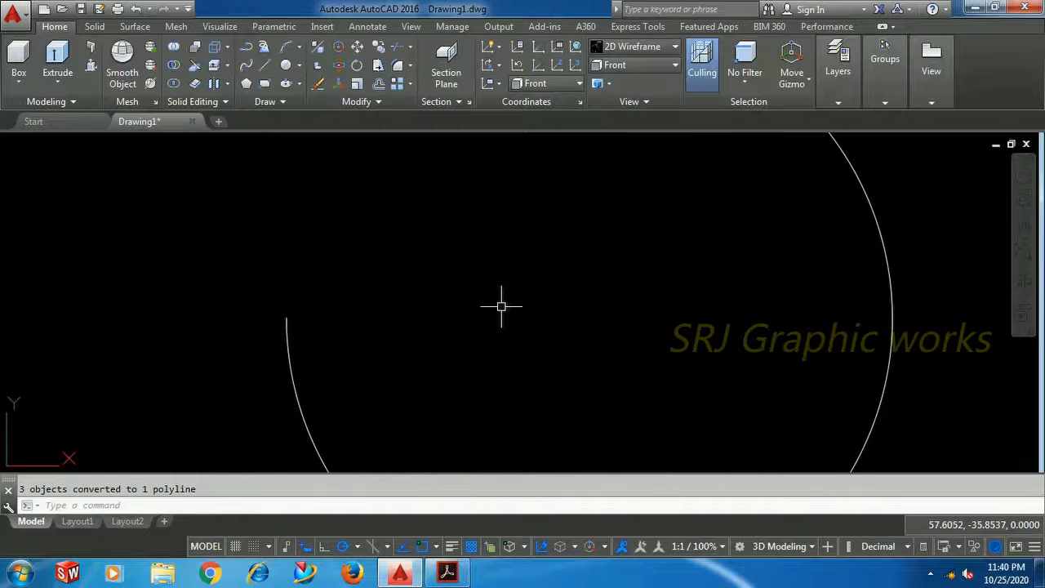
middle_click_drag(511, 297, 559, 284)
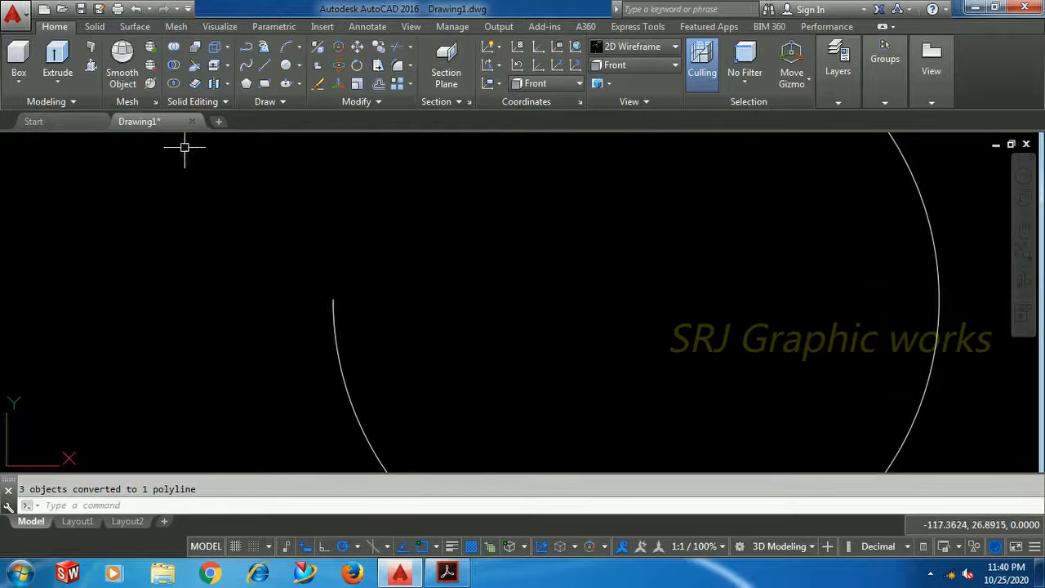
left_click(286, 81)
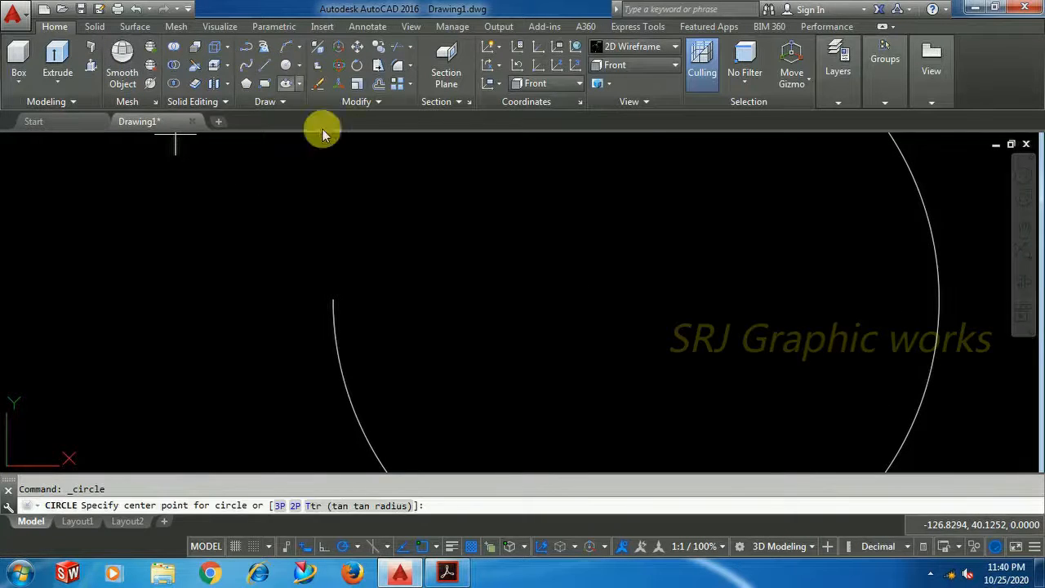
left_click(333, 300)
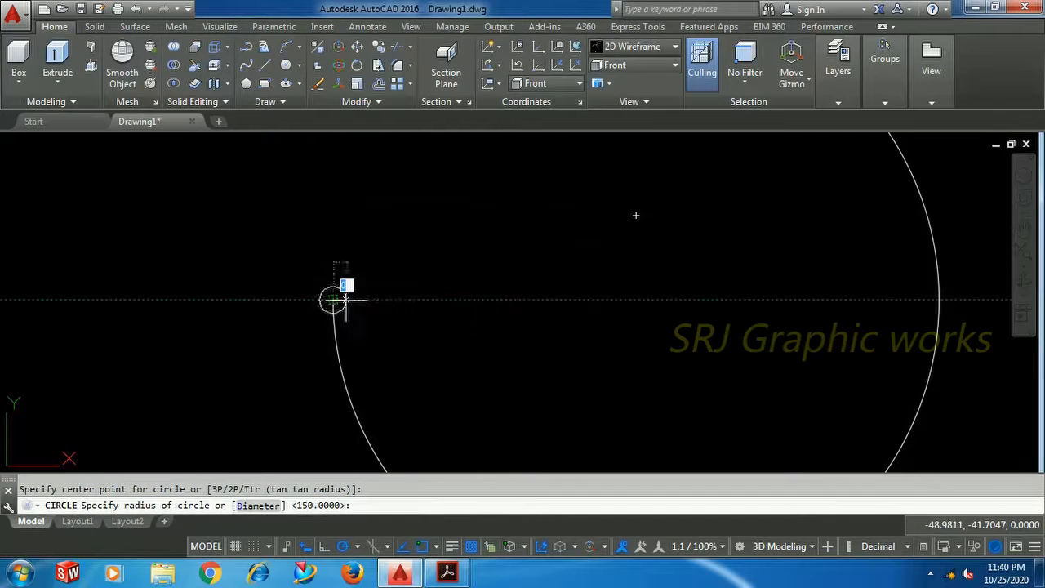
left_click(396, 301)
scroll(403, 263, "down", 4)
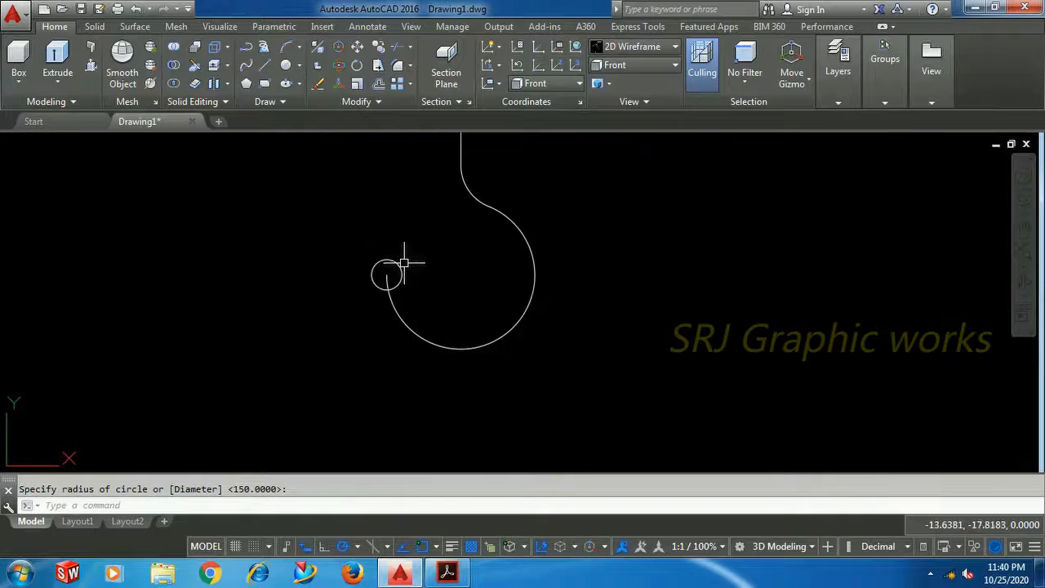
scroll(405, 263, "down", 2)
middle_click_drag(438, 251, 398, 291)
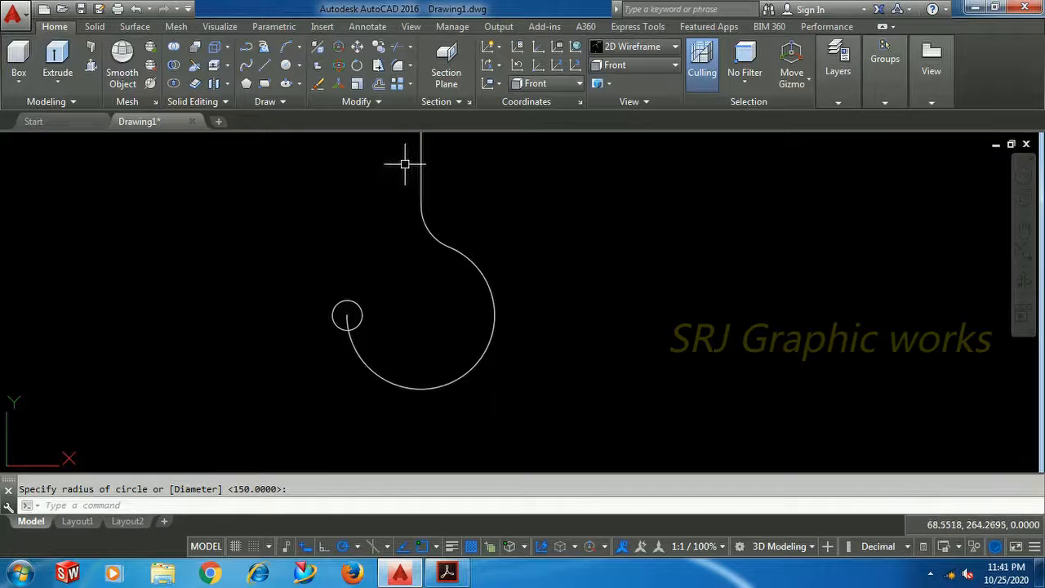
Step: Enlarge the circle at the hook path's open end by roughly one third, keeping its centre
scroll(326, 304, "up", 2)
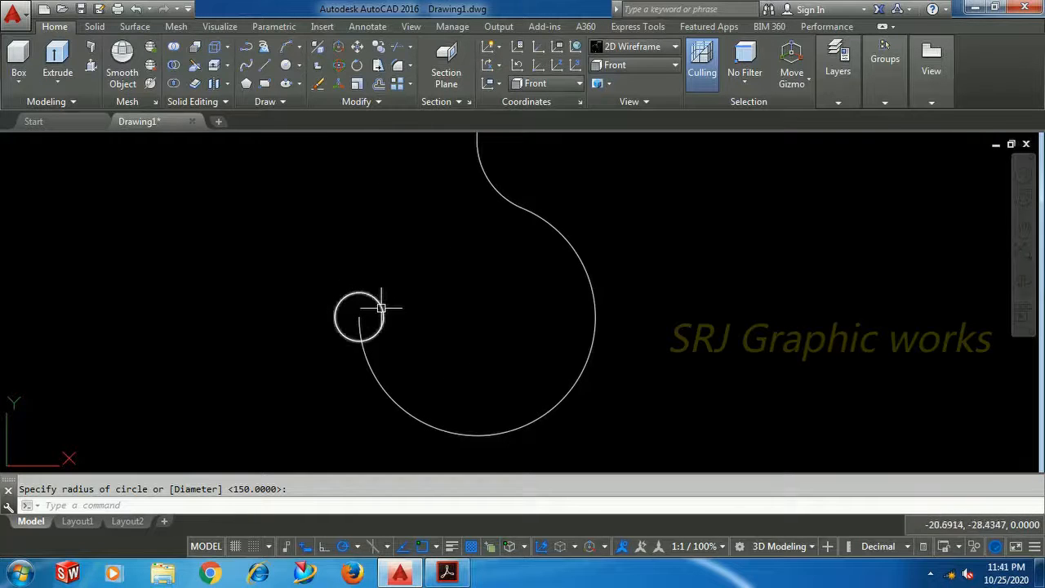
left_click(446, 573)
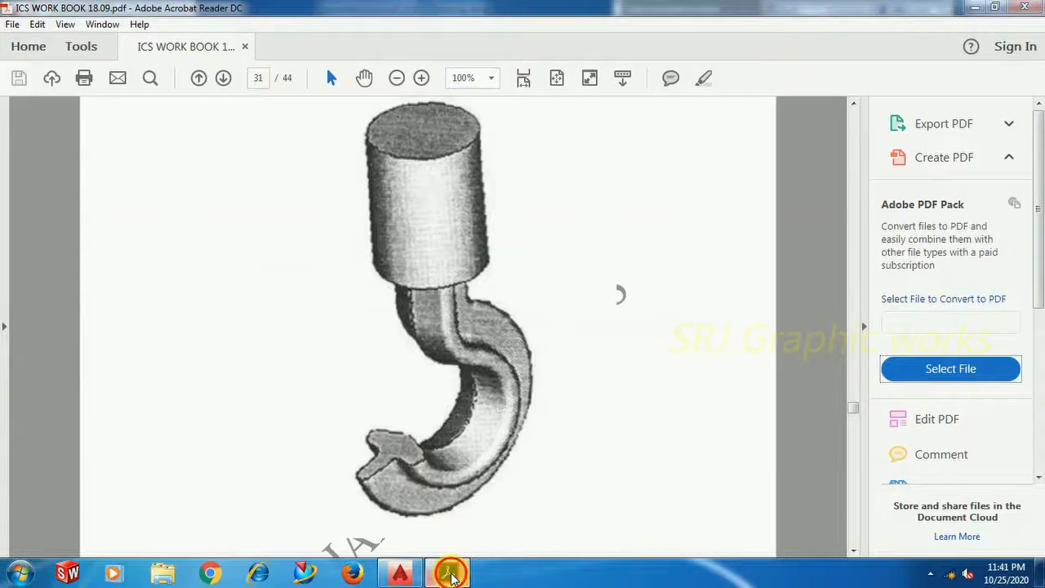
left_click(400, 574)
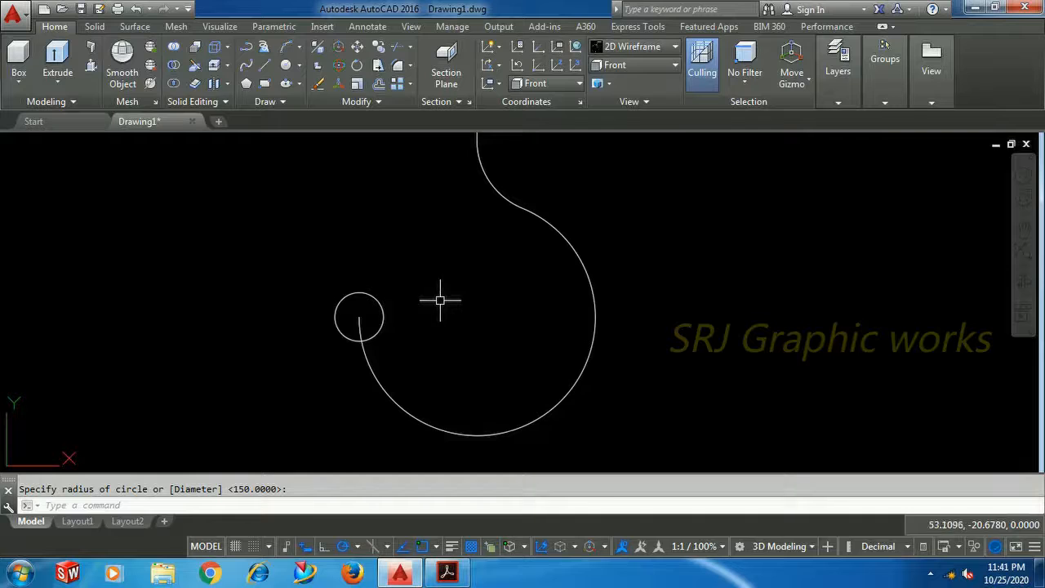
scroll(518, 327, "down", 2)
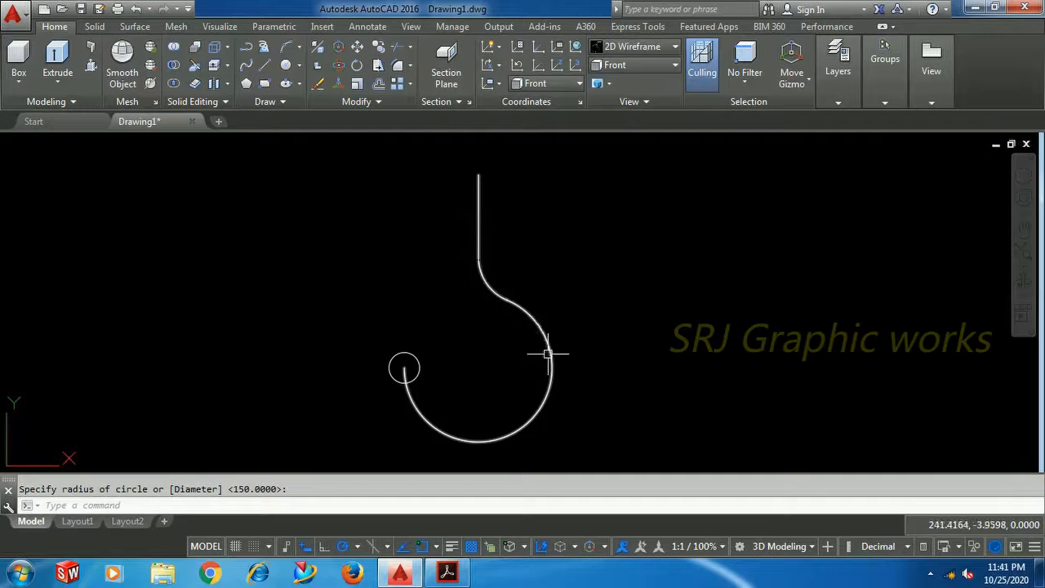
scroll(420, 369, "up", 4)
left_click(418, 362)
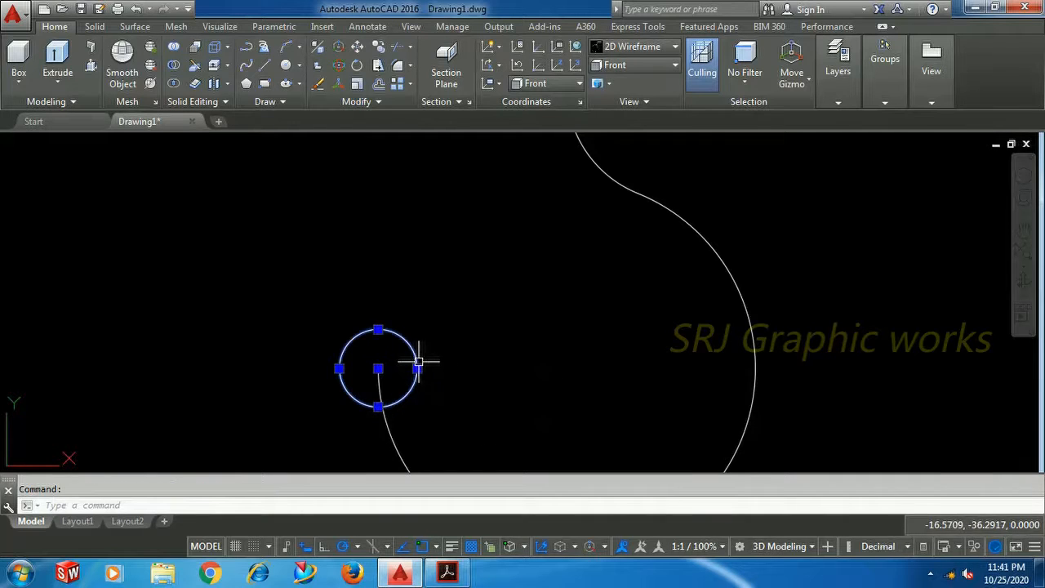
left_click(417, 368)
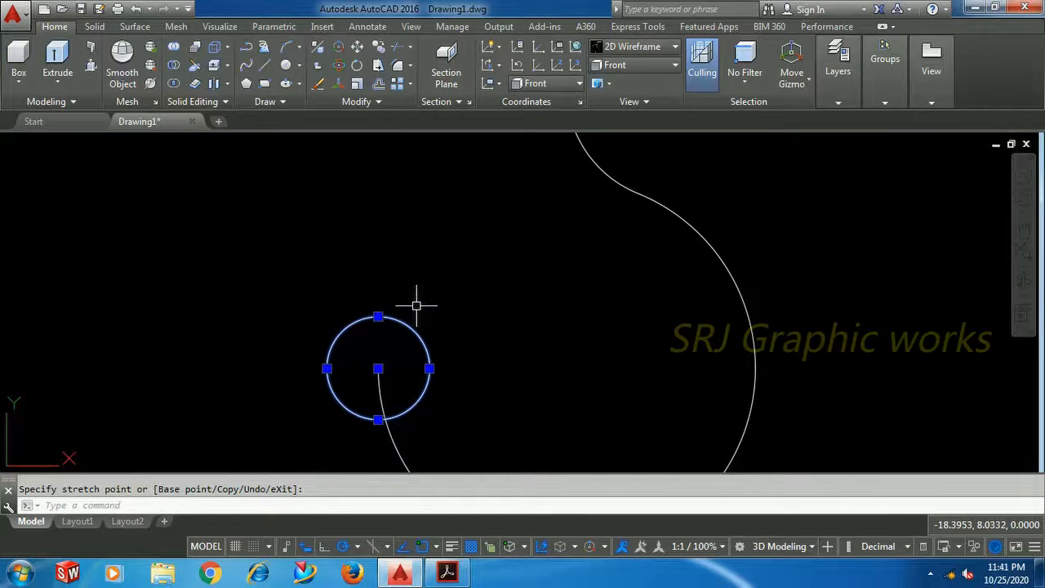
key("Escape")
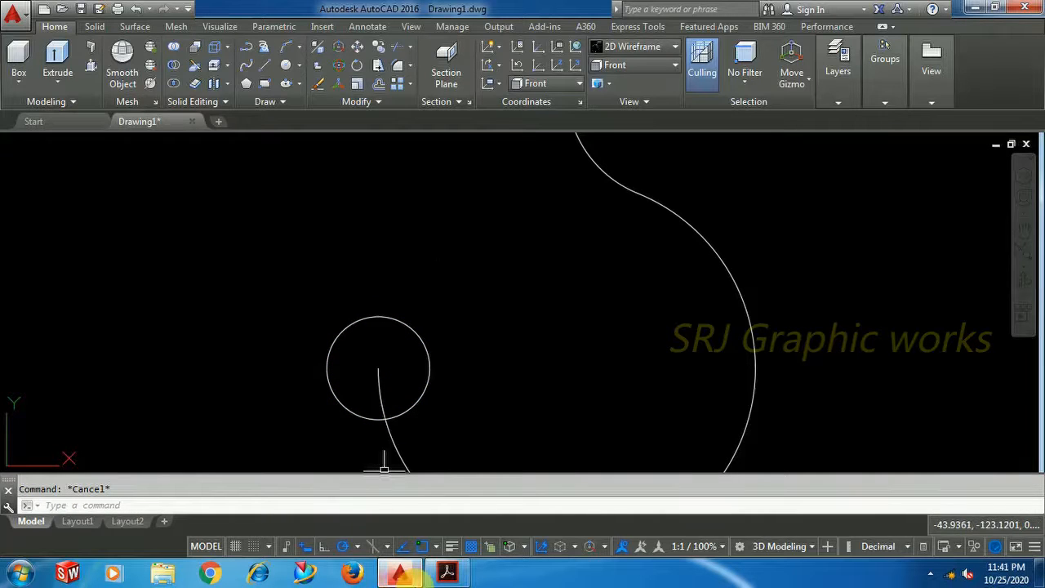
Step: Draw a horizontal polyline through the circle's centre, extending slightly beyond the circle on both sides
left_click(445, 573)
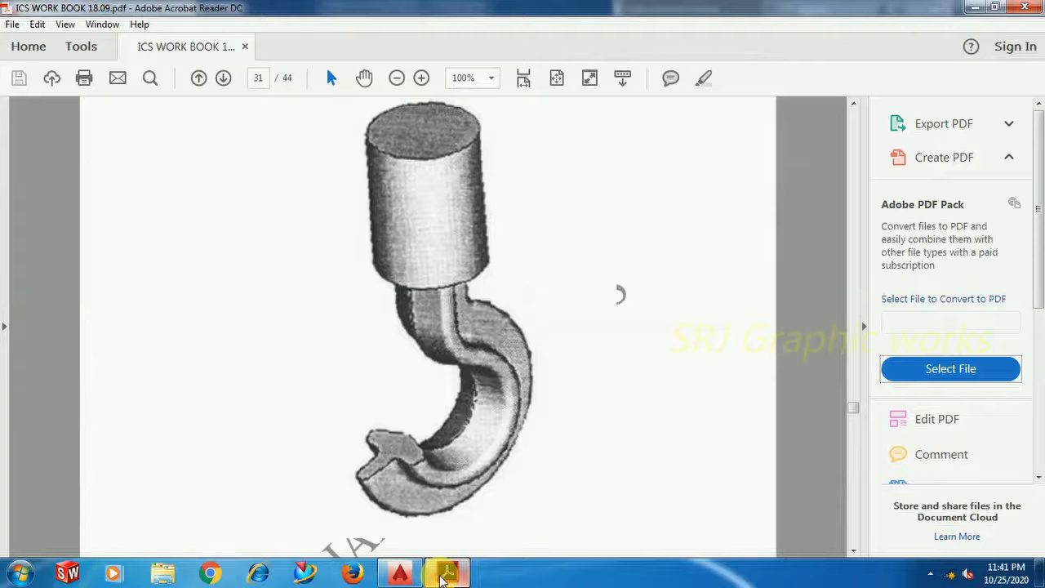
left_click(445, 575)
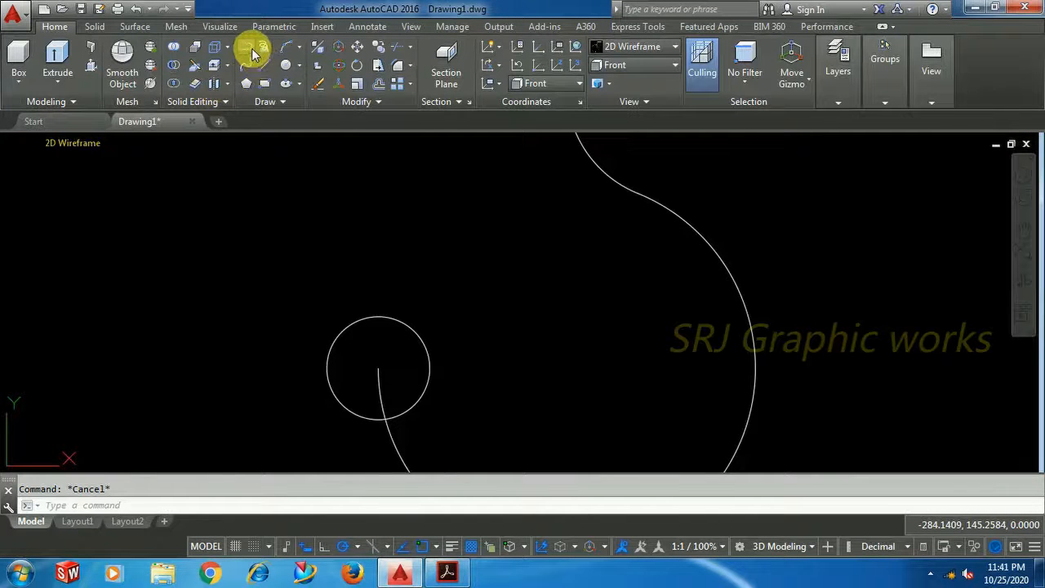
left_click(247, 47)
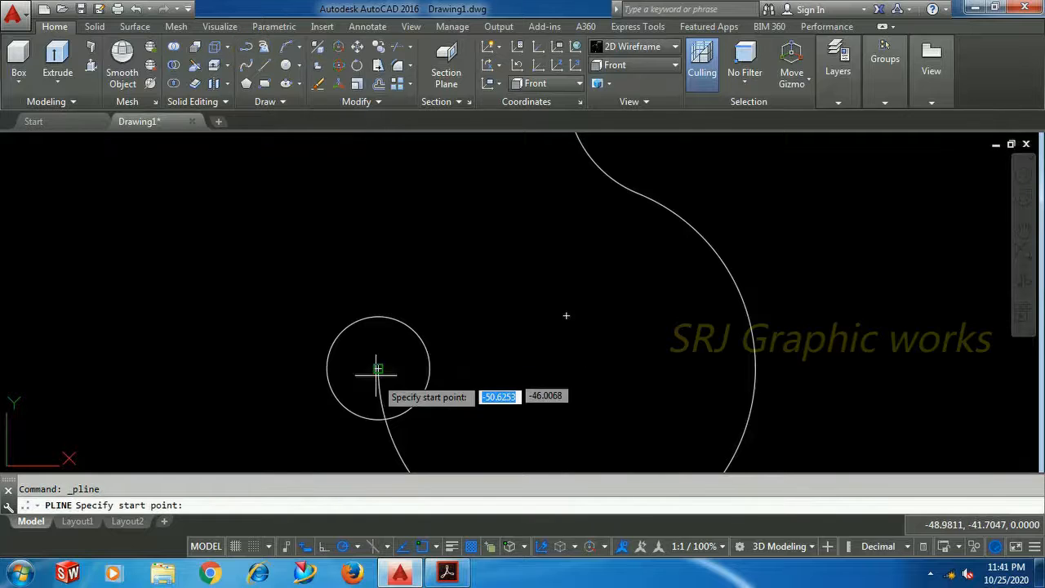
scroll(370, 369, "up", 2)
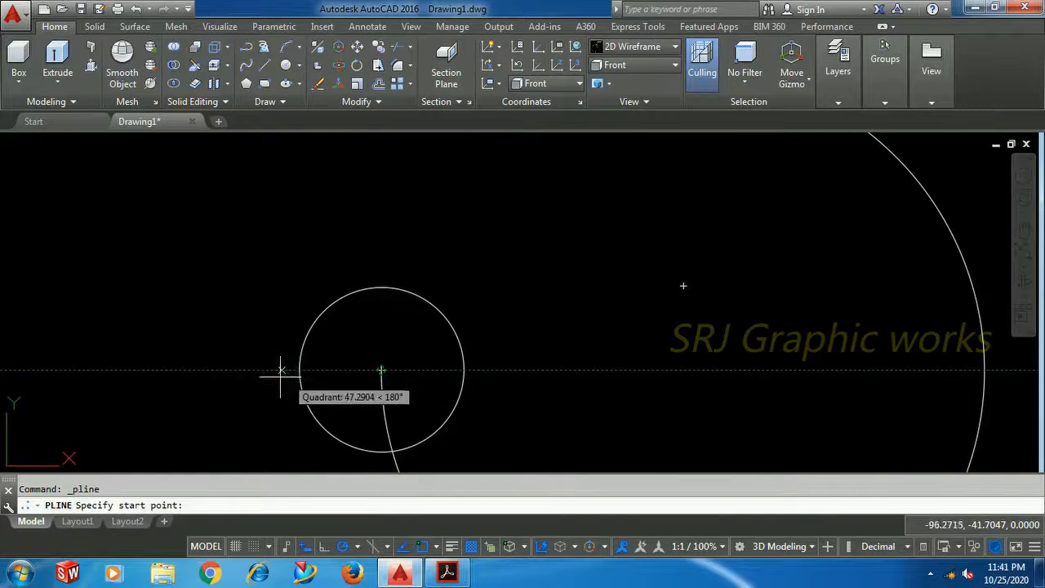
left_click(273, 370)
left_click(506, 370)
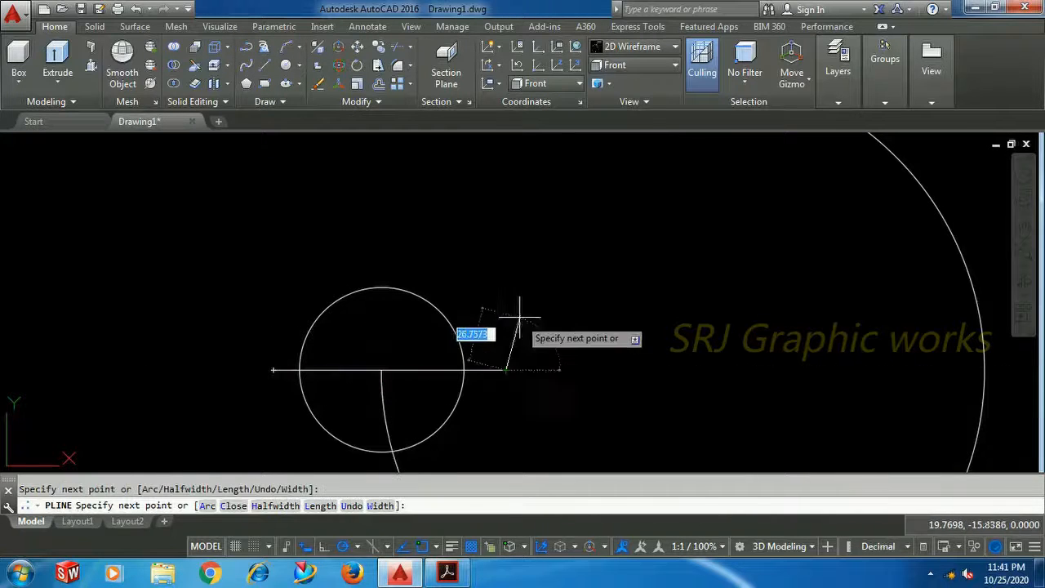
right_click(537, 333)
left_click(555, 65)
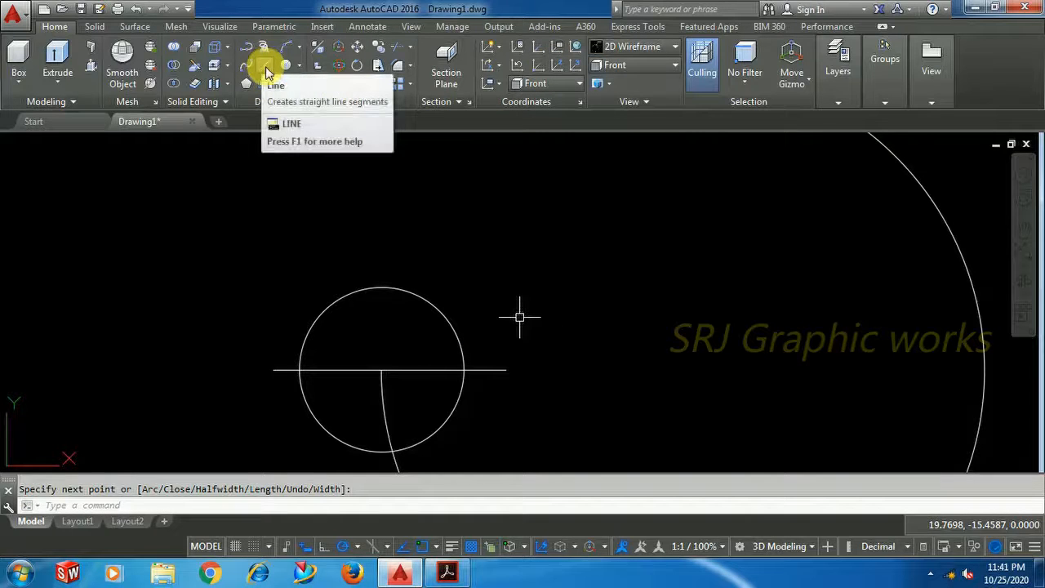
Step: Draw a line from the circle's left side, just above the horizontal polyline, inward almost to mid-circle, then up to the circle's topmost point
left_click(266, 68)
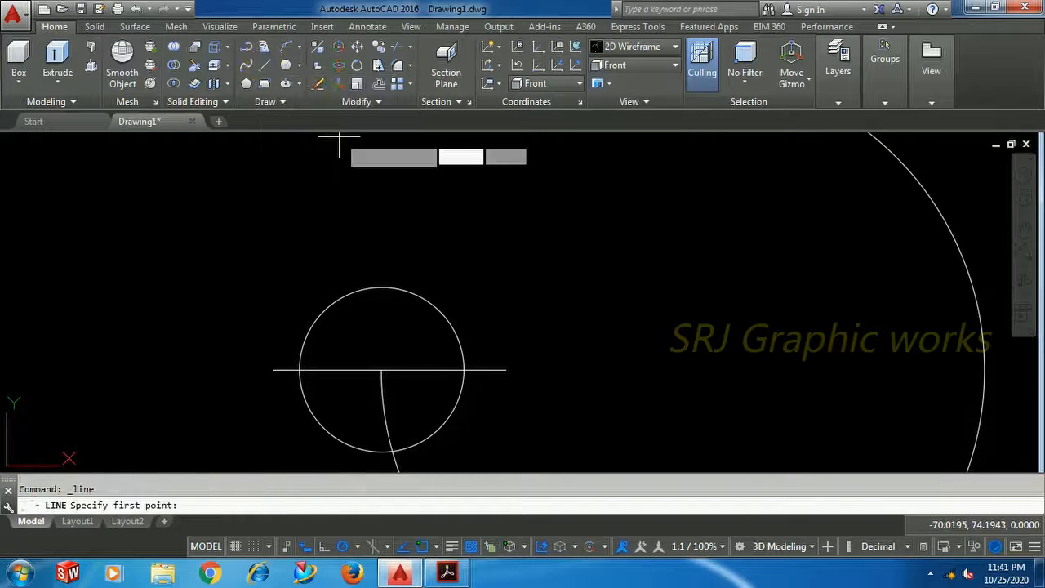
left_click(301, 354)
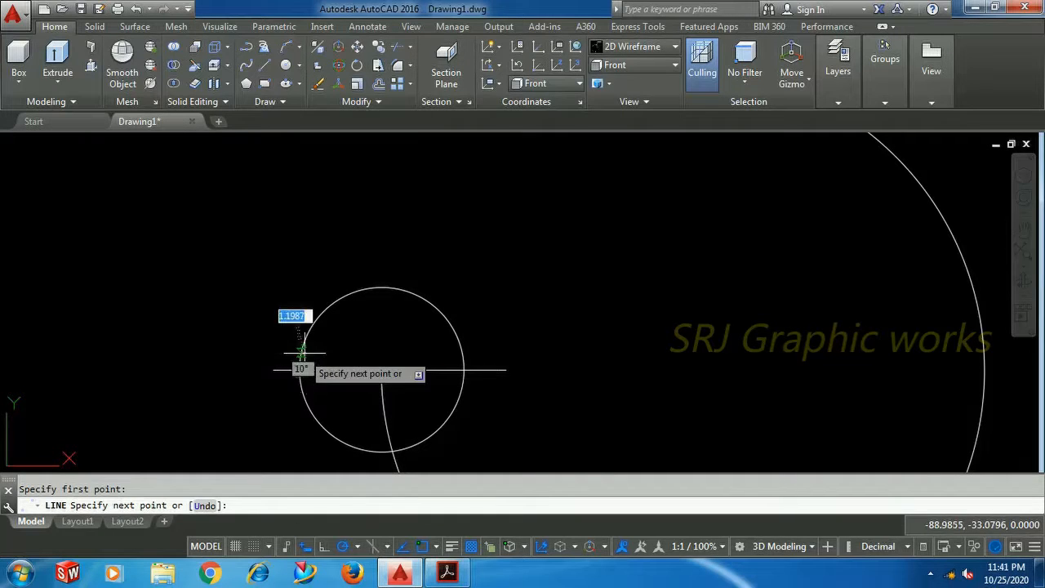
left_click(370, 353)
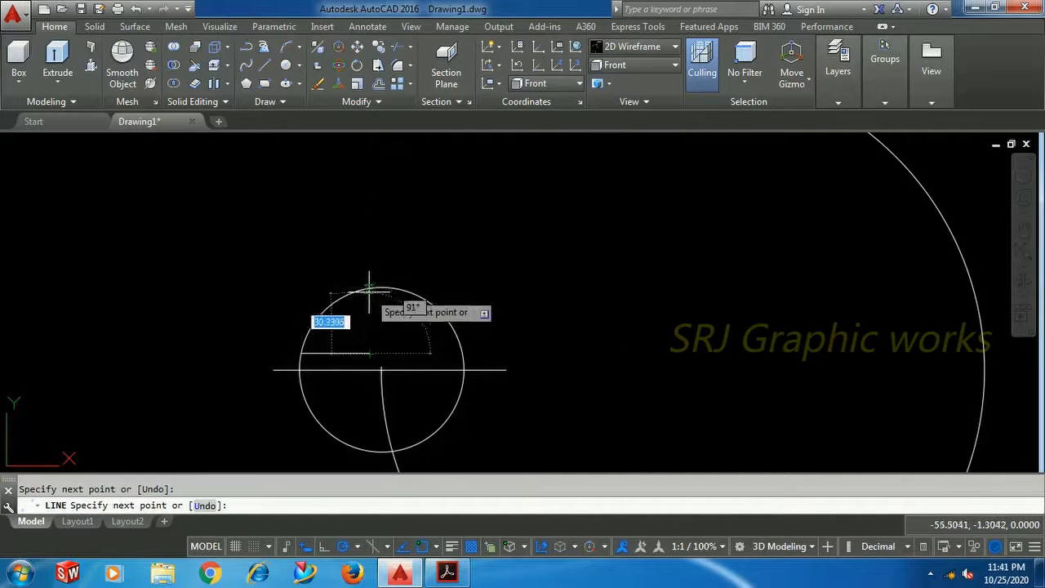
left_click(448, 573)
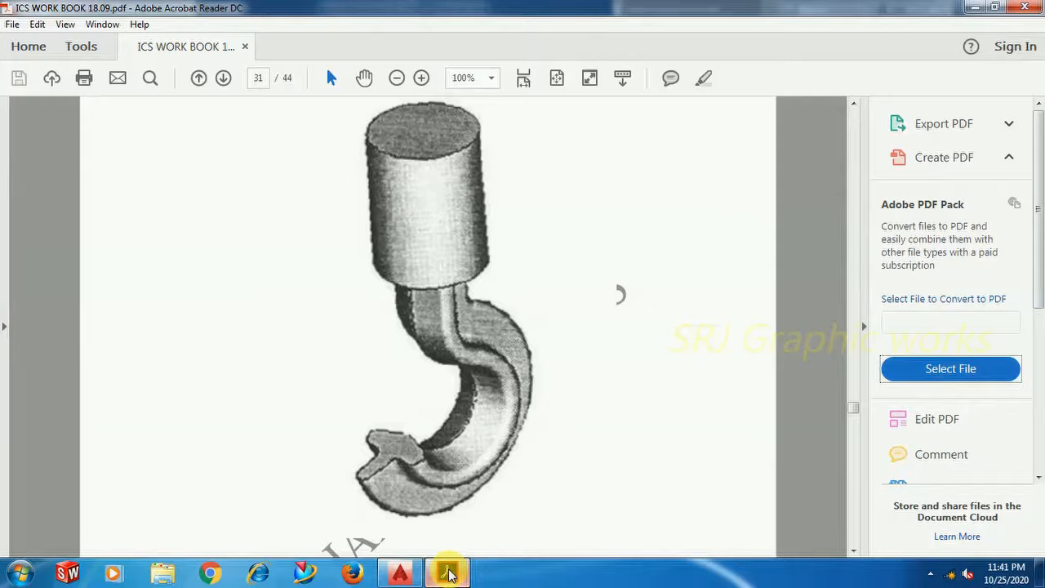
left_click(448, 574)
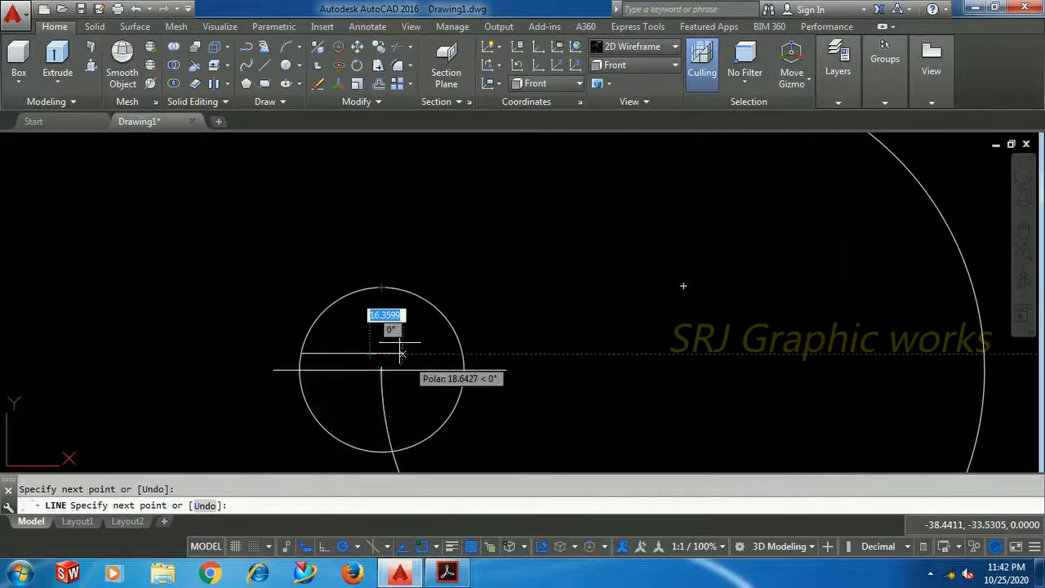
left_click(380, 288)
right_click(412, 244)
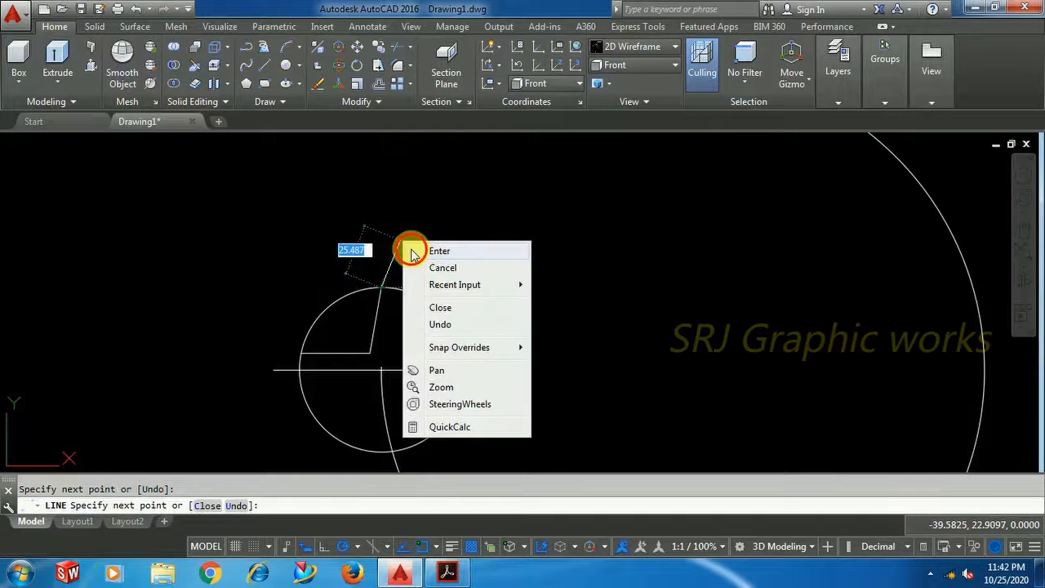
left_click(435, 251)
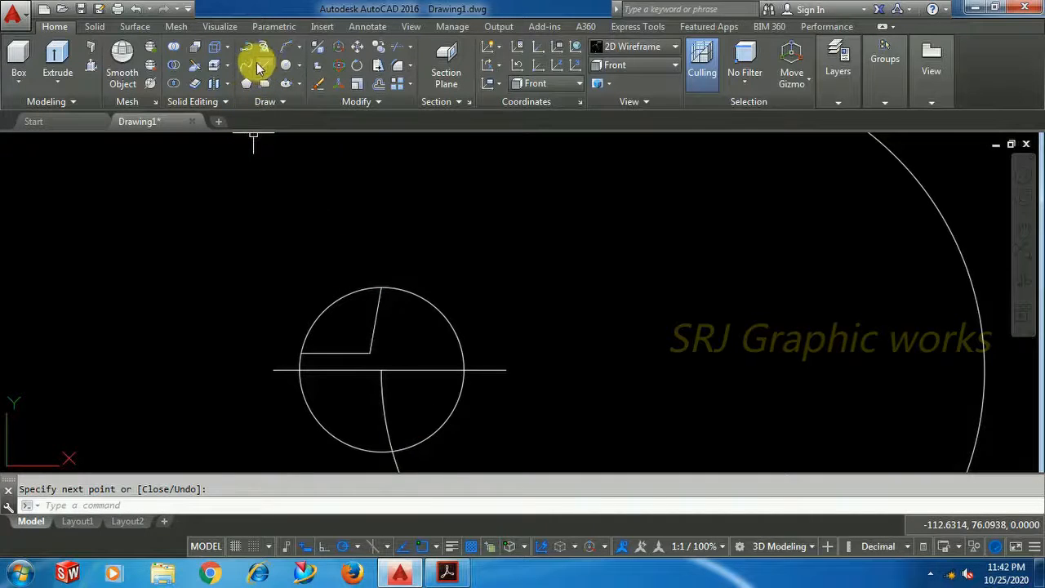
Step: Draw a sloping polyline from the circle just right of its topmost point down to its right side, slightly above the horizontal polyline
left_click(248, 46)
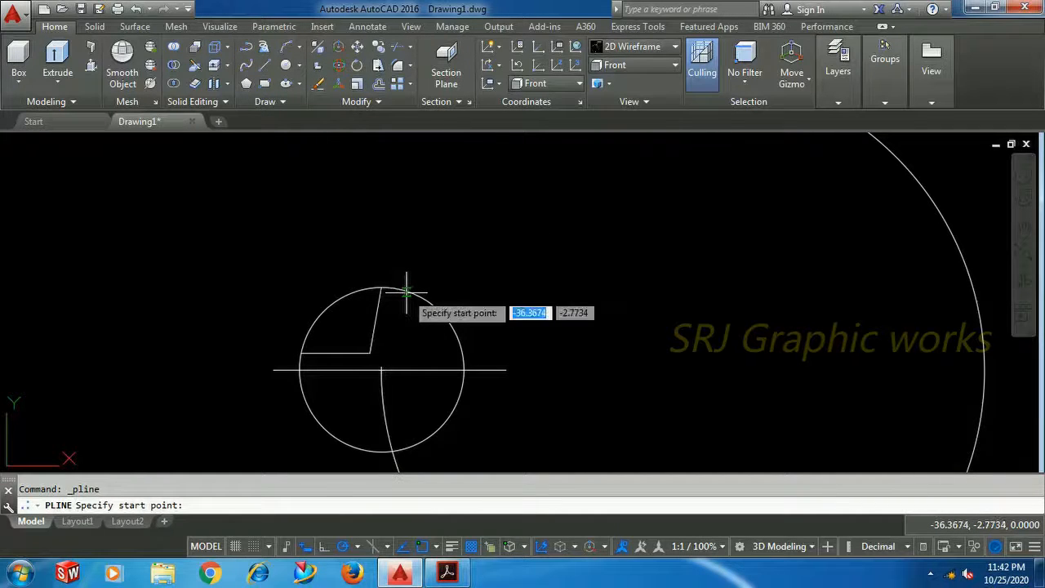
left_click(407, 292)
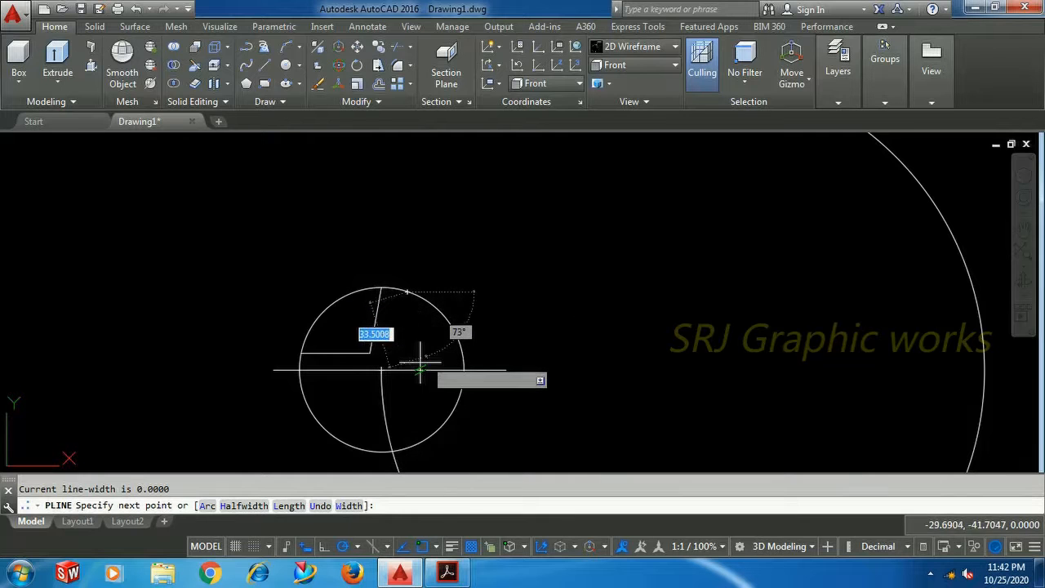
left_click(447, 574)
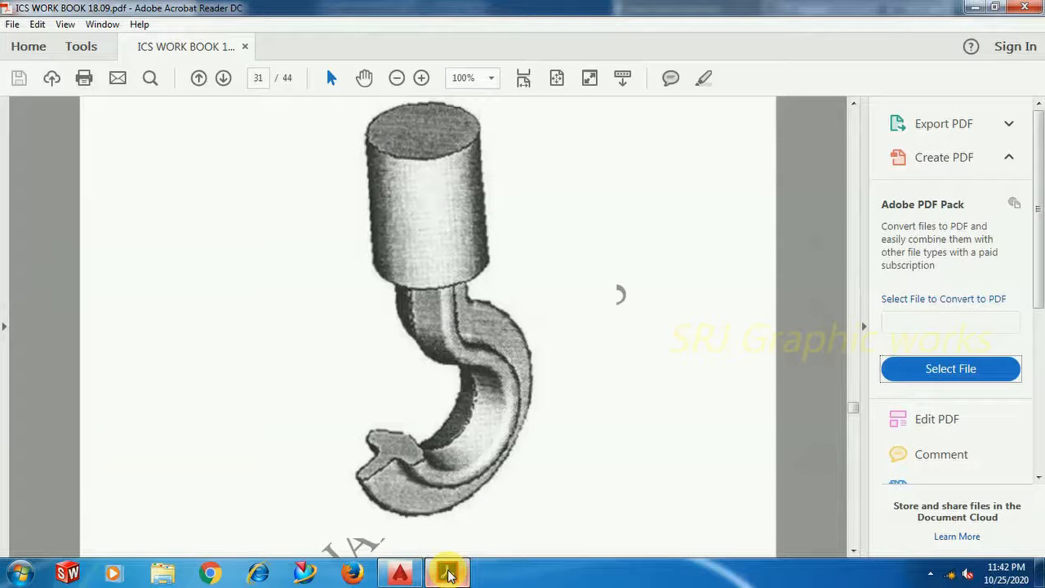
left_click(447, 574)
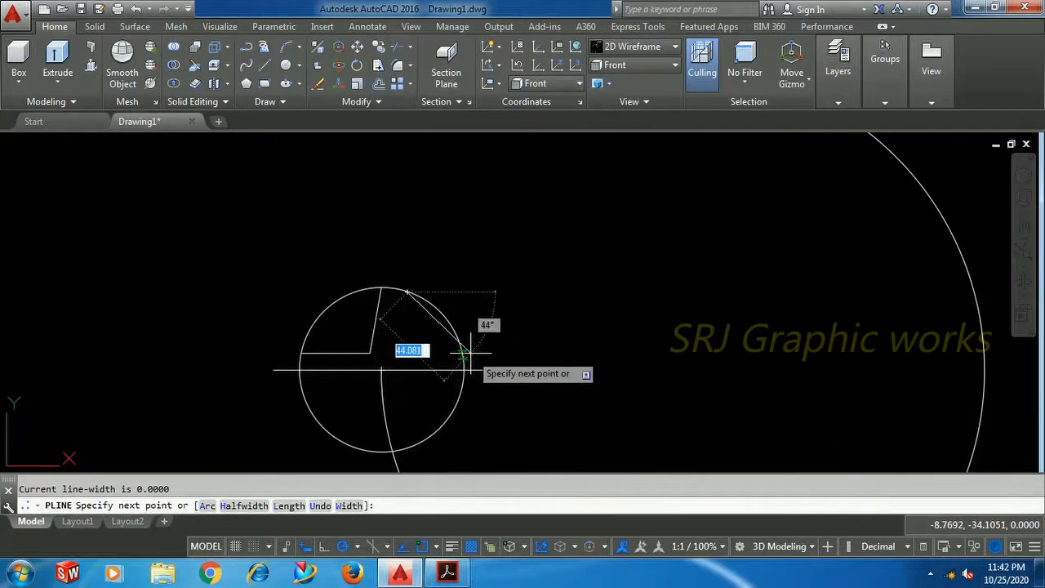
left_click(462, 351)
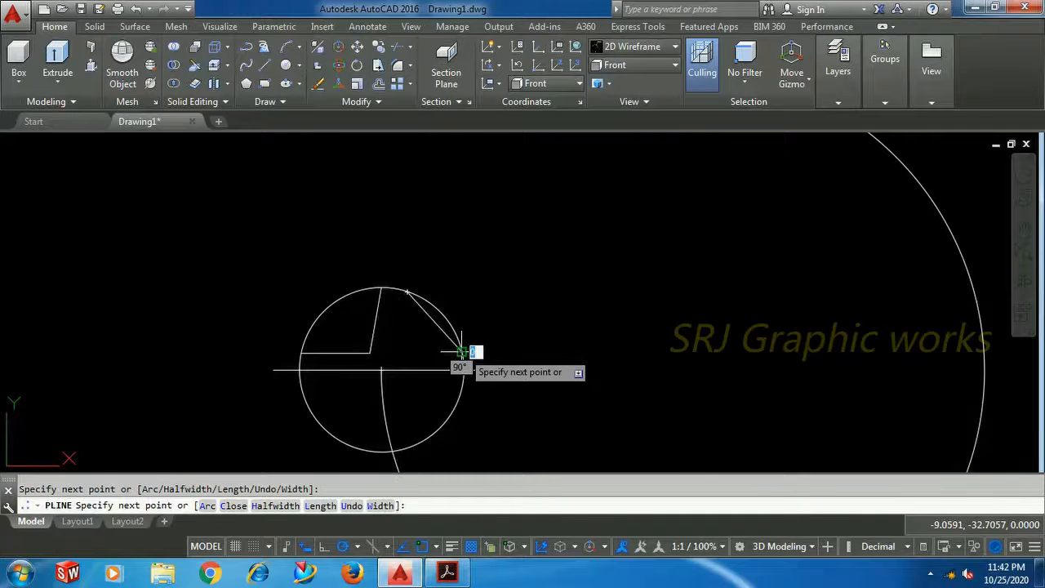
right_click(489, 271)
left_click(520, 280)
left_click(521, 282)
Step: Trim away the circle's upper-left and upper-right arcs outside the profile lines
type("tr")
key("Return")
key("Return")
left_click(345, 297)
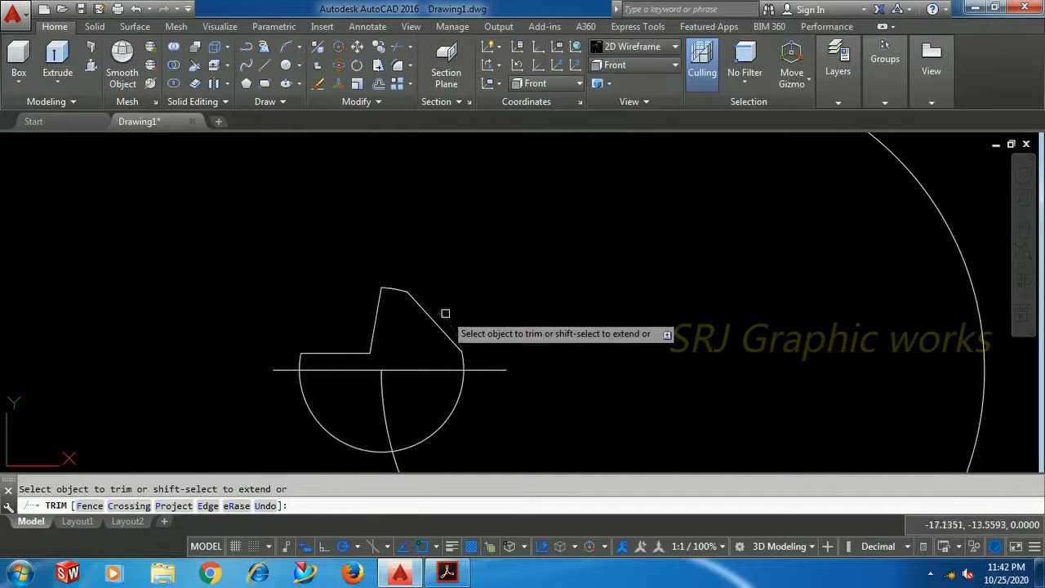
left_click(446, 307)
Step: Trim away the circle's lower half below the horizontal polyline
right_click(476, 258)
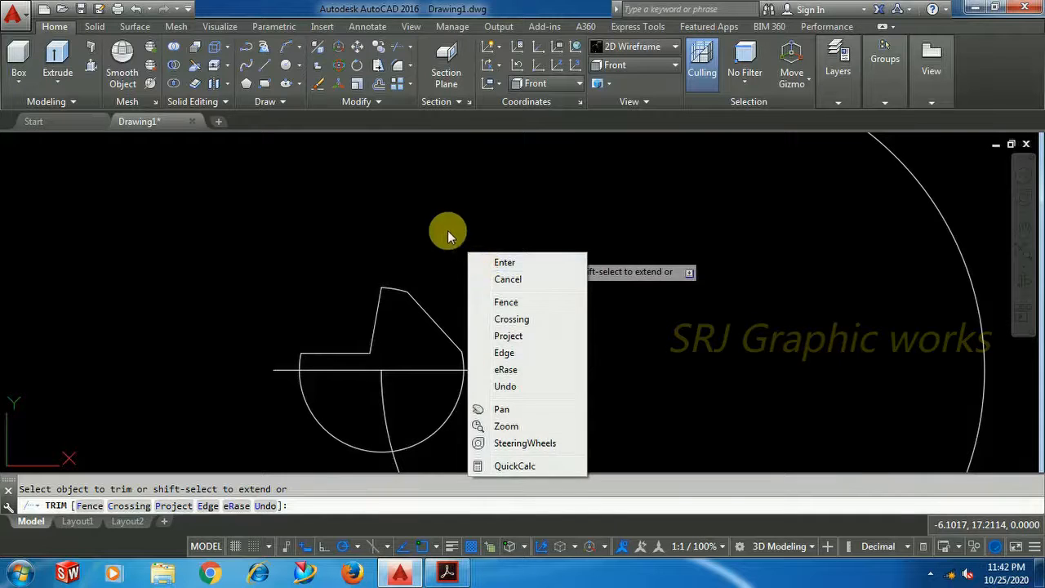
left_click(442, 222)
left_click(441, 242)
left_click(463, 401)
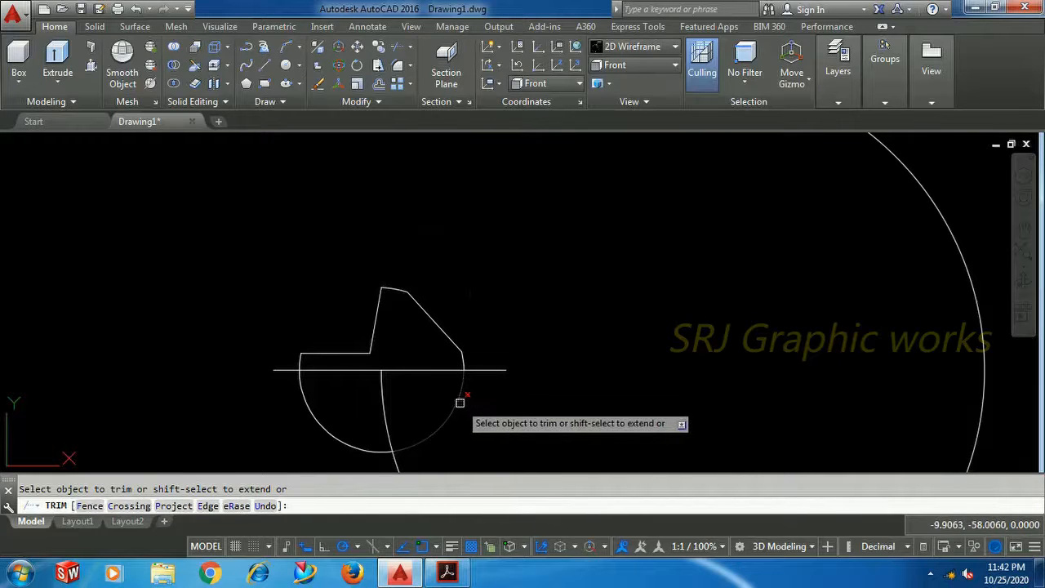
left_click(346, 438)
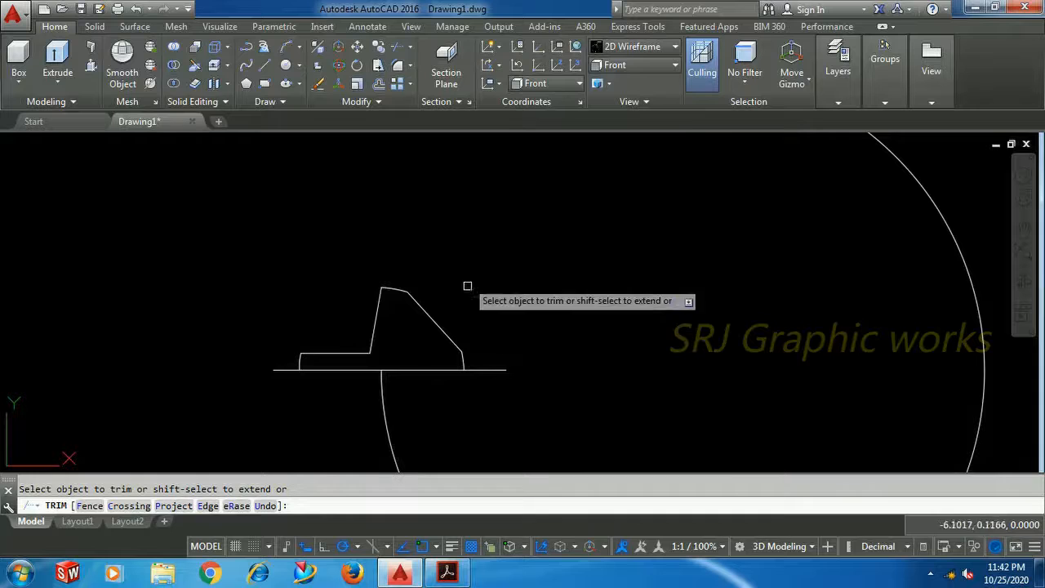
right_click(453, 237)
left_click(484, 249)
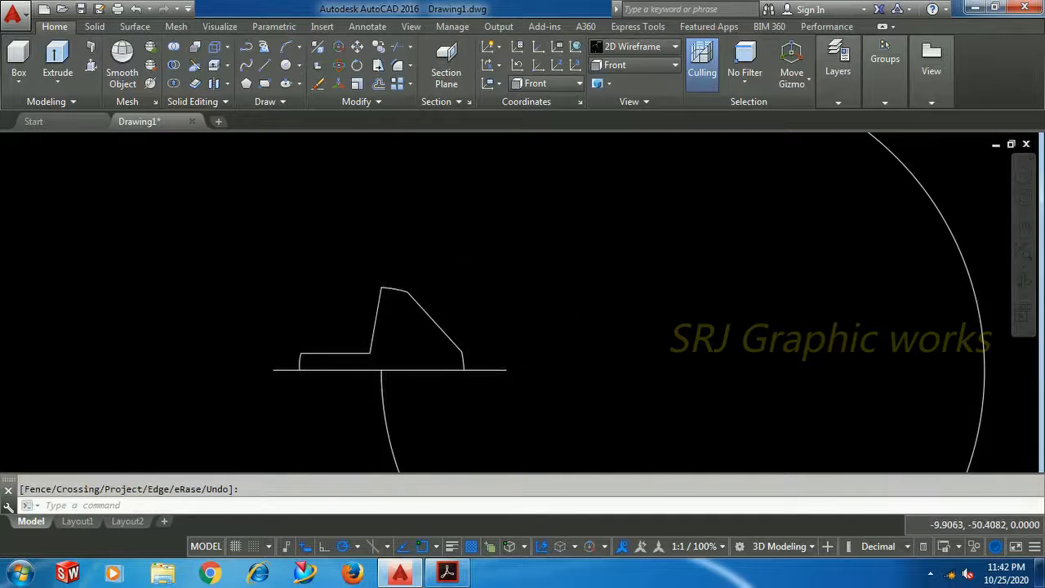
scroll(460, 386, "up", 7)
scroll(459, 382, "down", 4)
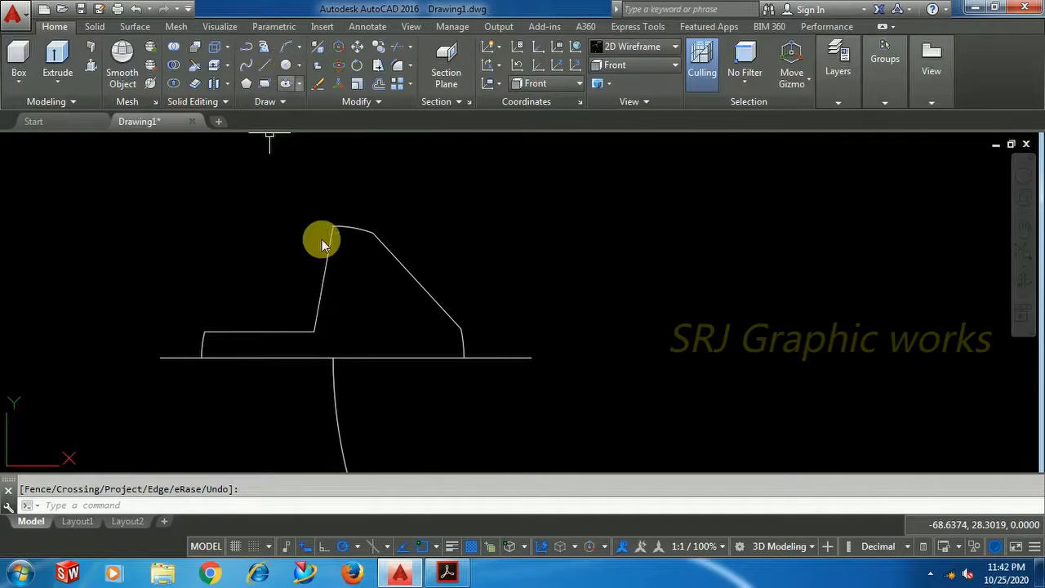
type("mi")
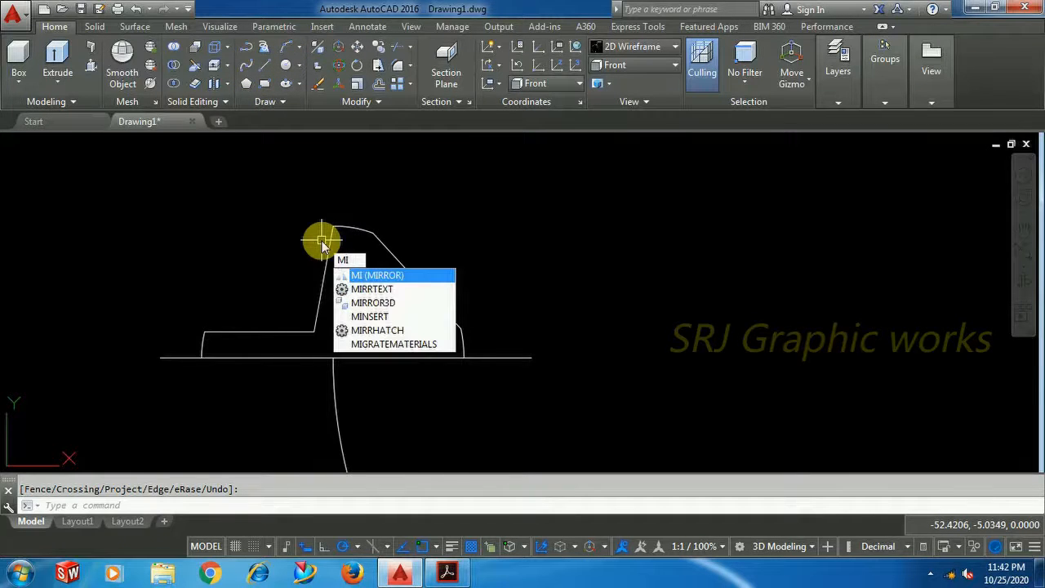
key("Return")
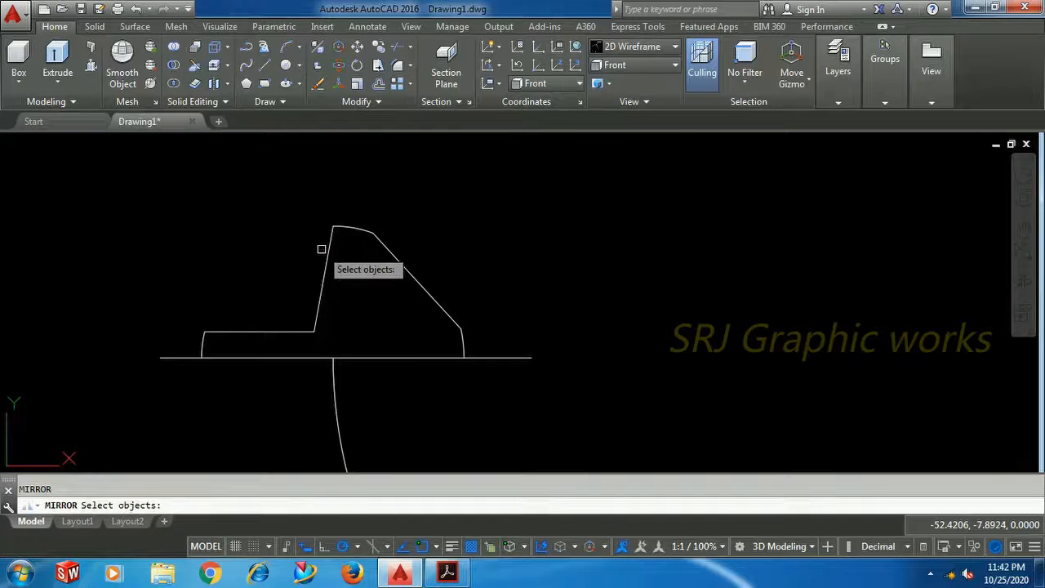
key("Return")
Step: Fillet the profile's upper corner between the steep line and the short top arc with a radius of 5
scroll(346, 254, "up", 4)
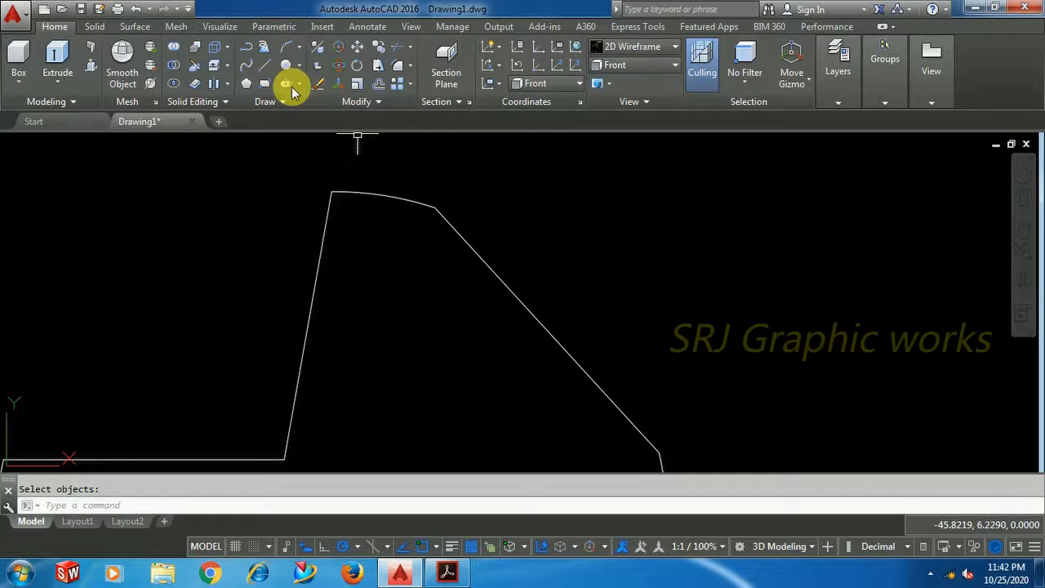
type("f")
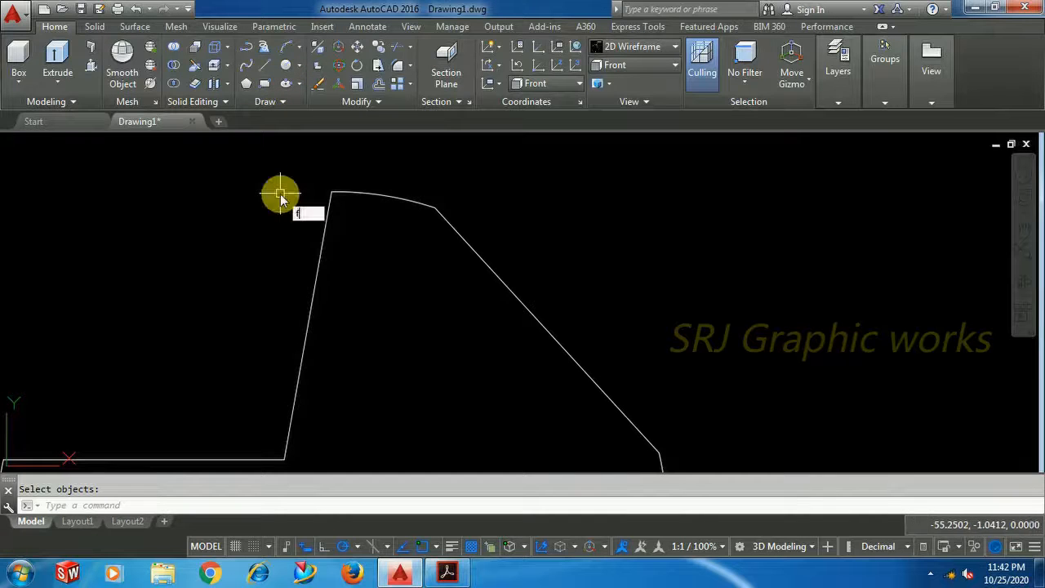
key("Return")
right_click(280, 193)
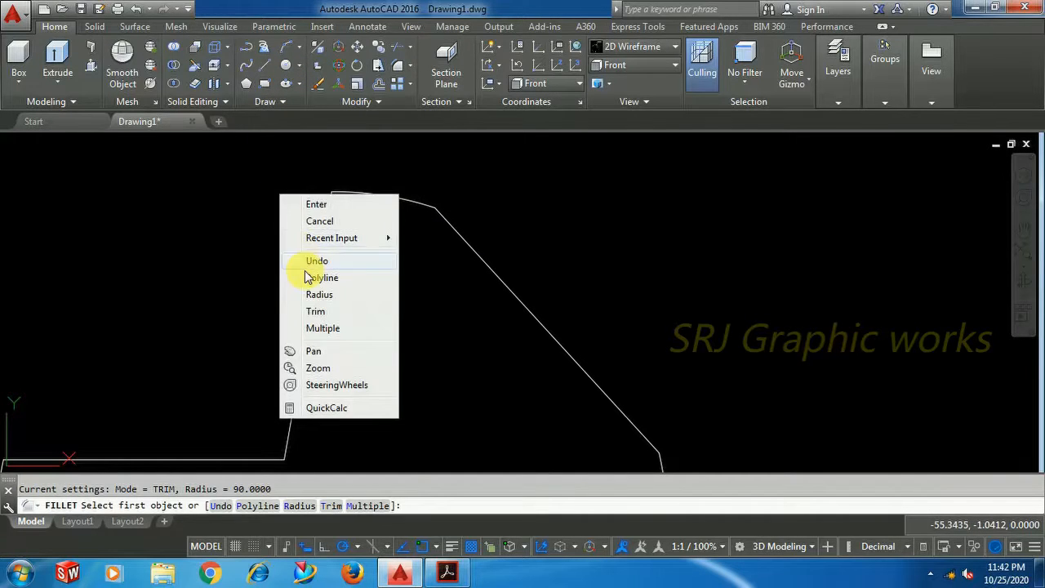
left_click(319, 295)
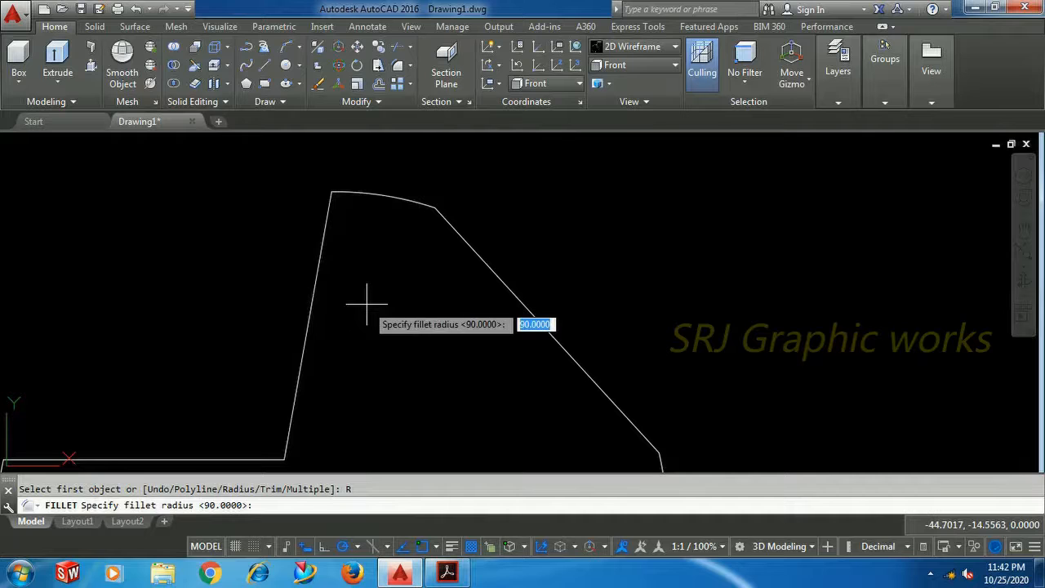
type("20")
key("Return")
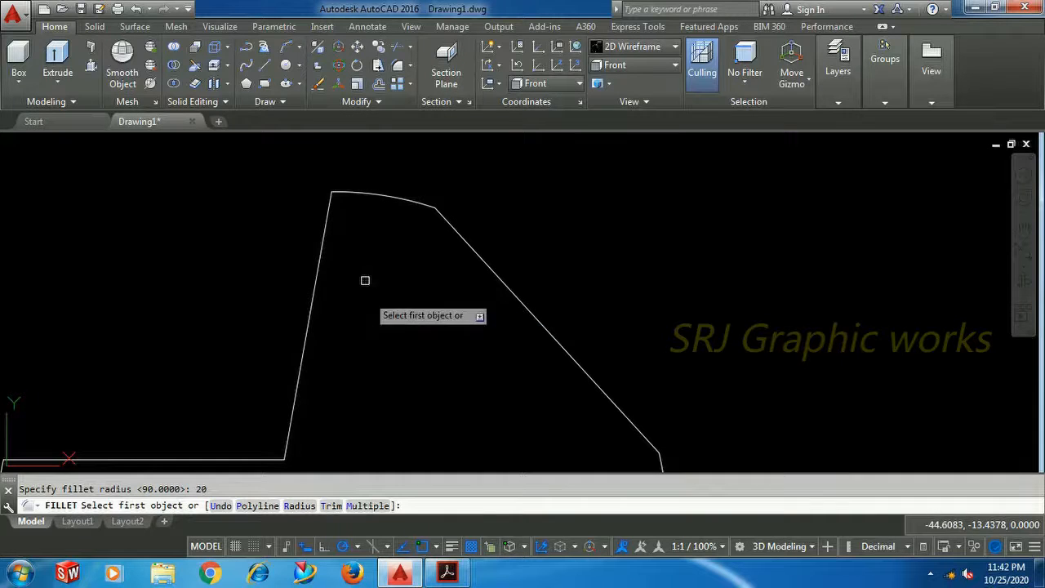
left_click(332, 214)
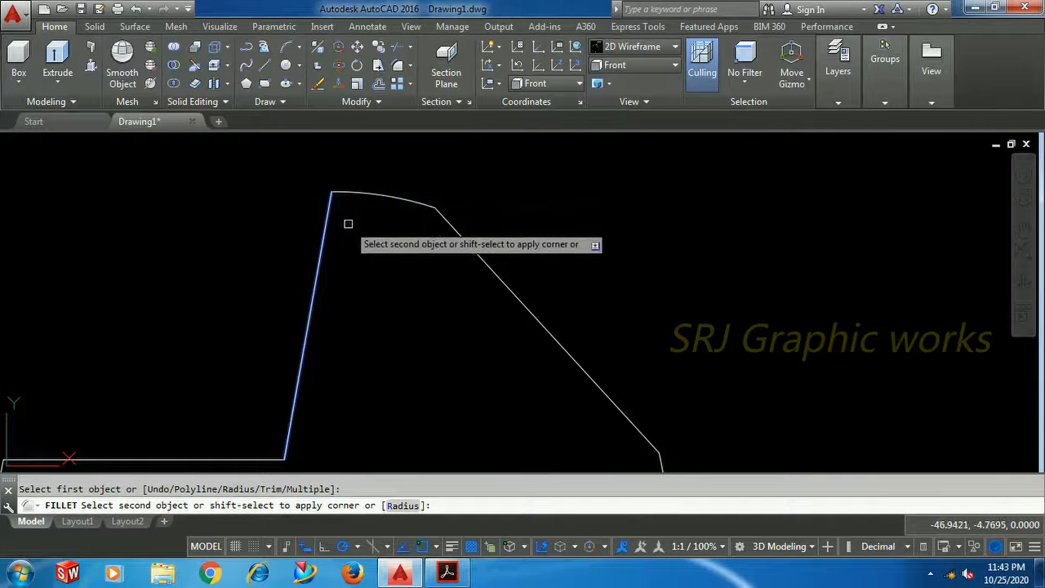
right_click(349, 226)
left_click(388, 292)
type("5")
key("Return")
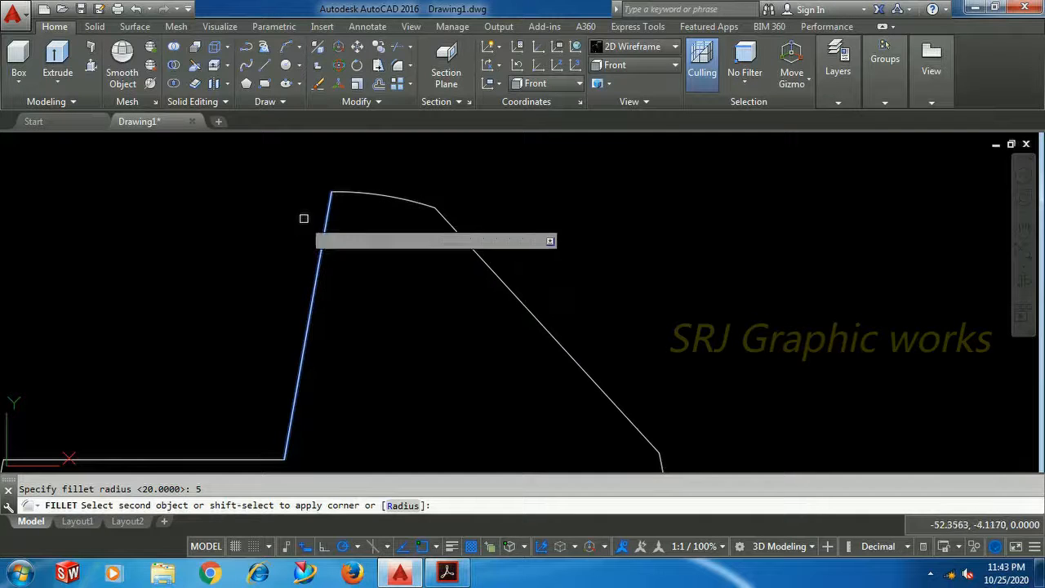
left_click(361, 194)
Step: Fillet the profile's inner corner between the short horizontal line and the steep line with the same radius of 5
scroll(426, 306, "down", 3)
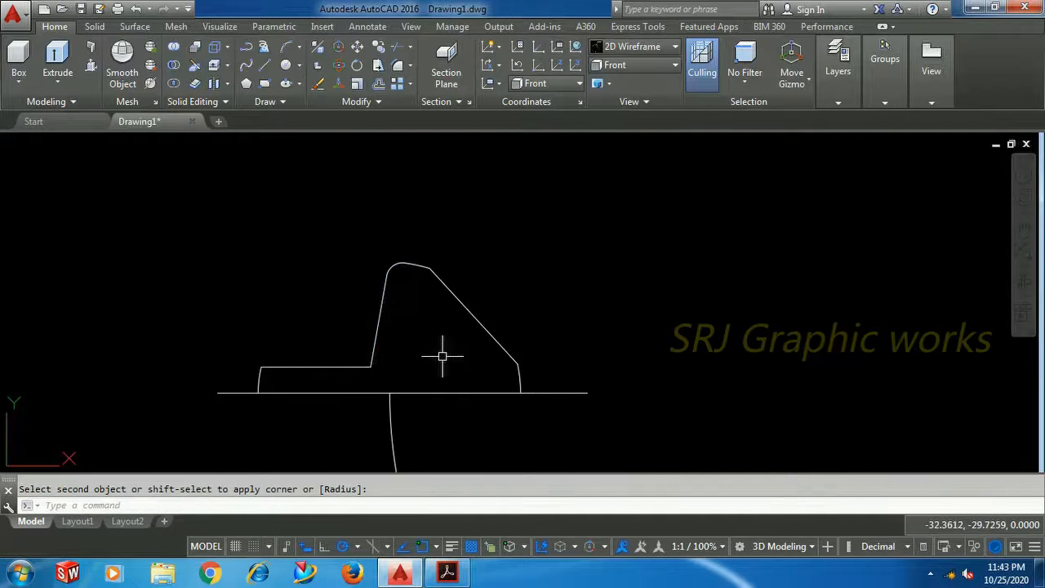
right_click(555, 306)
left_click(636, 30)
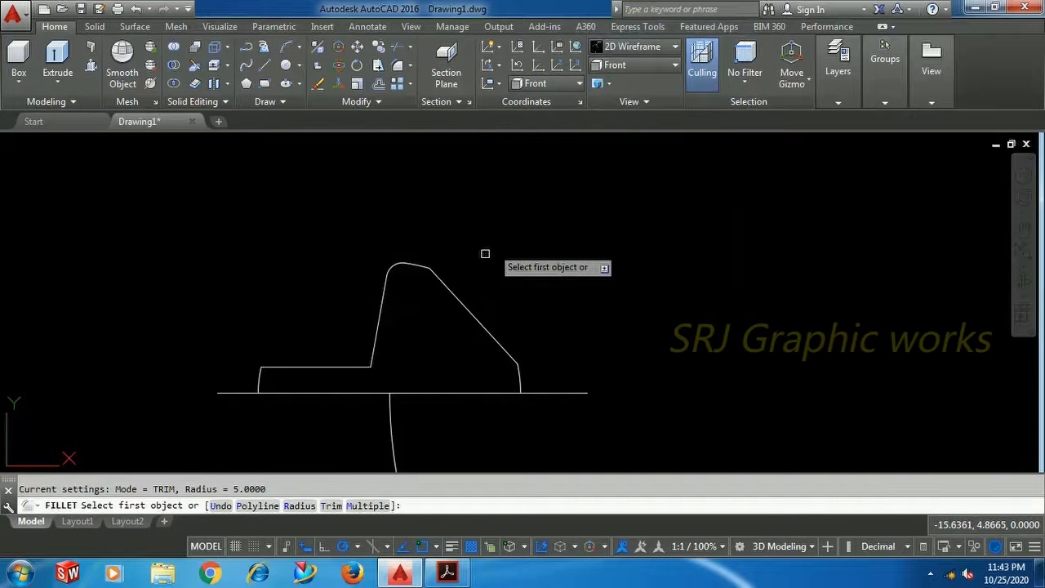
scroll(408, 364, "up", 2)
left_click(344, 369)
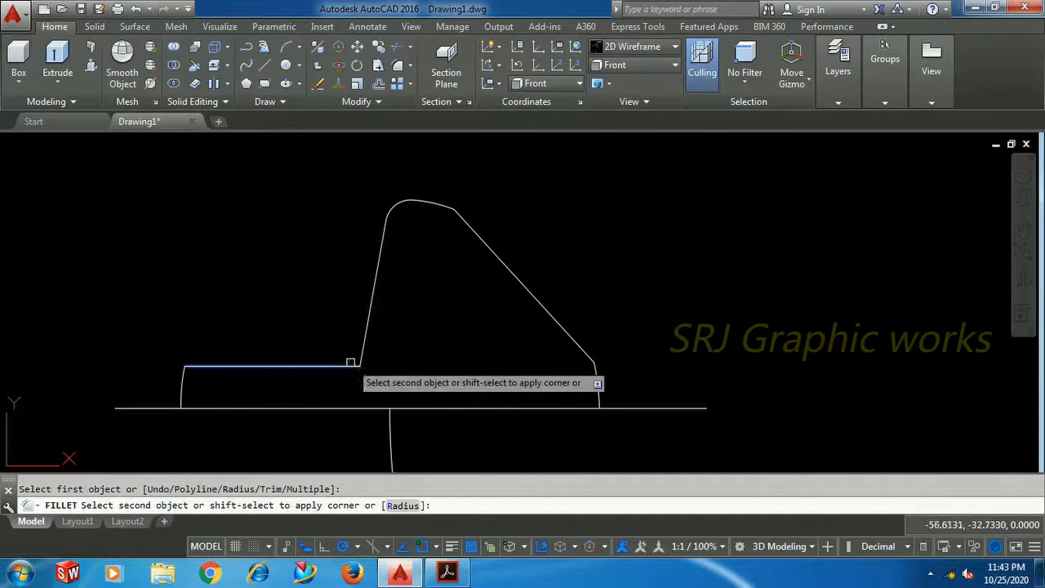
left_click(362, 350)
Step: Try to fillet the lower-right corner between the sloping polyline and the short side arc with a radius of 5
right_click(602, 196)
left_click(635, 207)
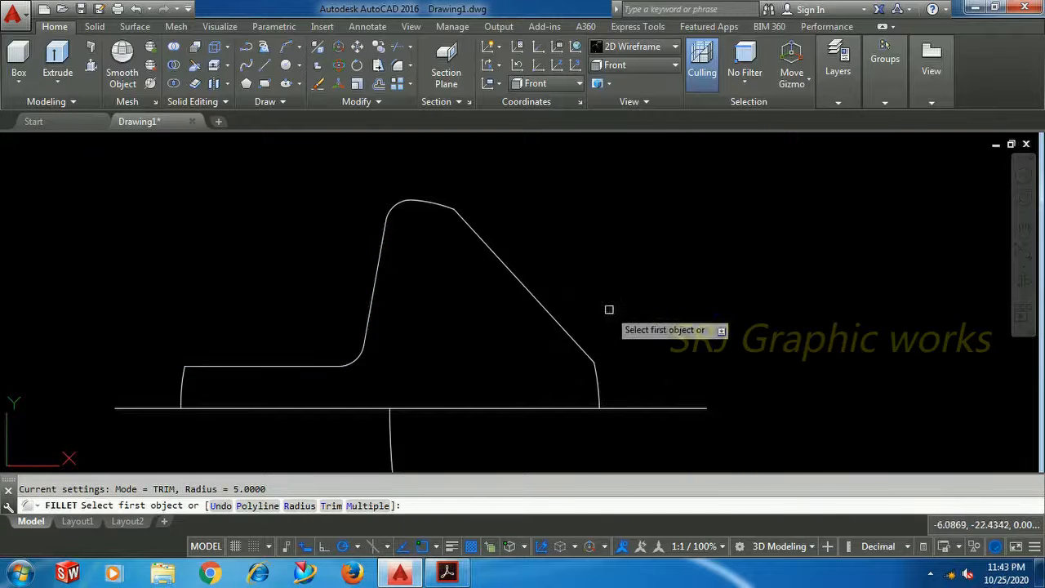
left_click(584, 350)
left_click(600, 382)
Step: Try to fillet the lower-right corner between the sloping polyline and the short side arc with a radius of 2
scroll(616, 355, "up", 4)
right_click(514, 236)
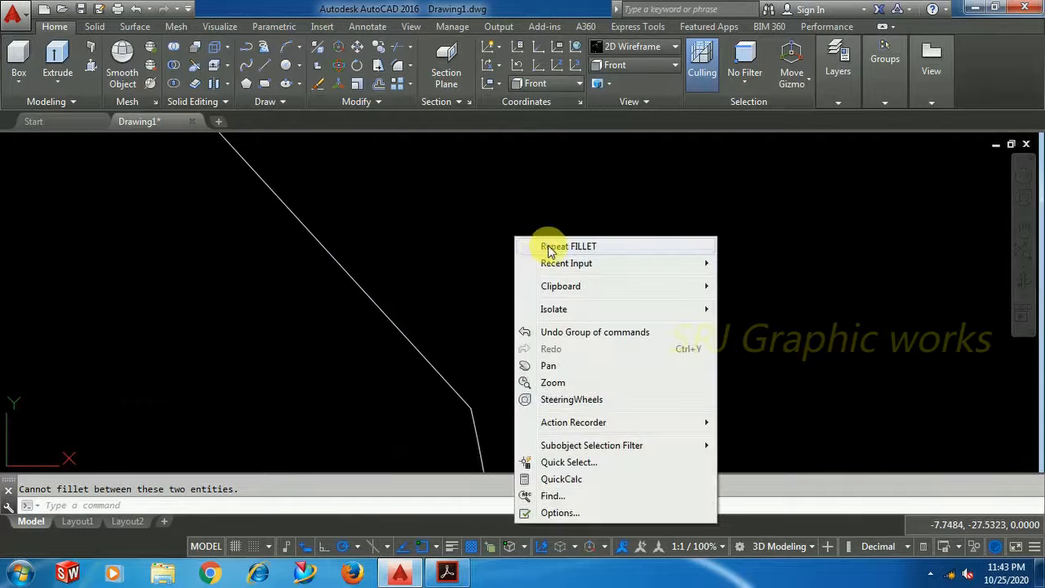
left_click(550, 247)
right_click(549, 245)
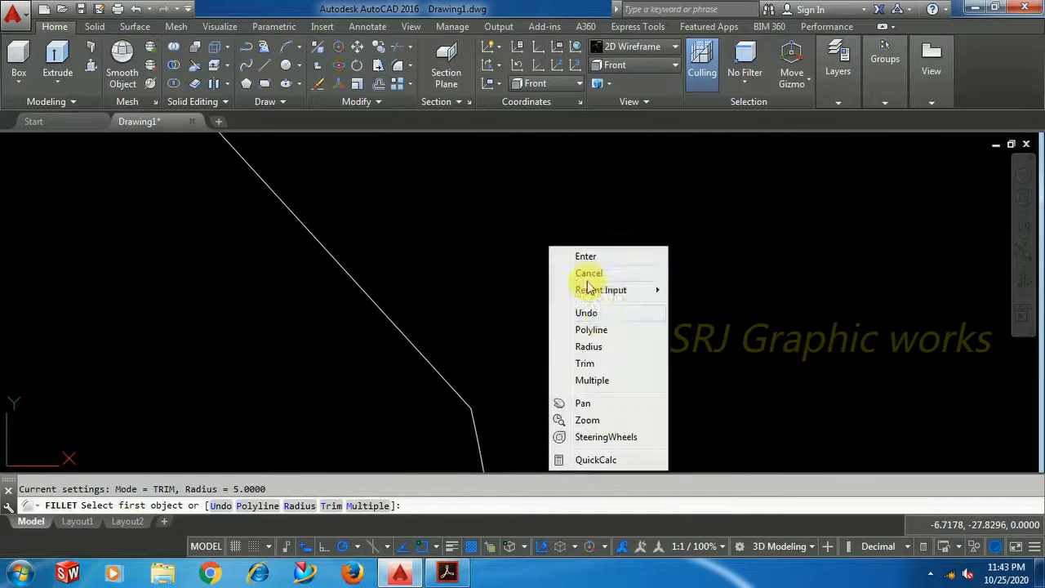
left_click(589, 347)
key("Return")
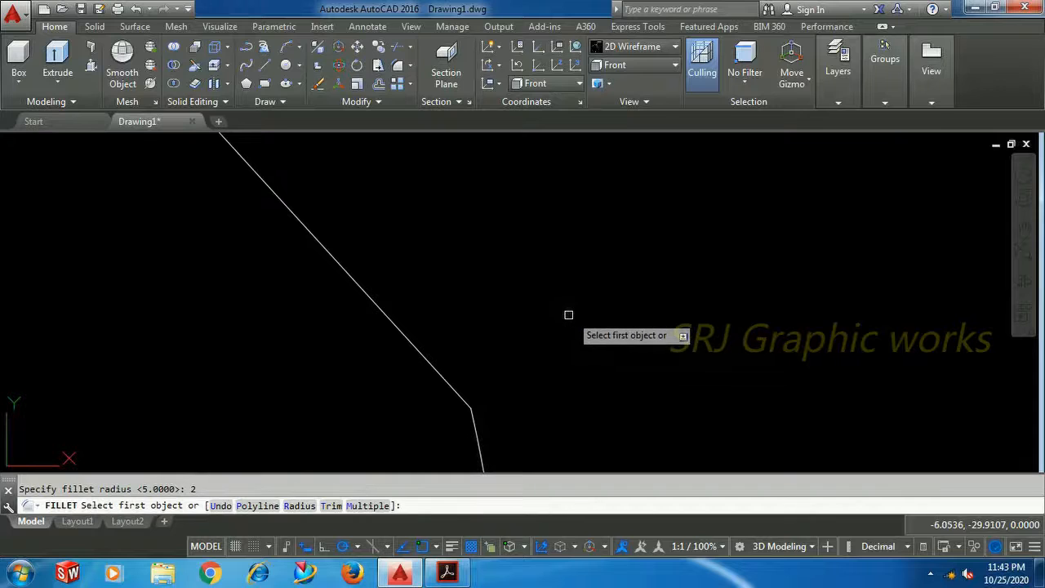
left_click(455, 396)
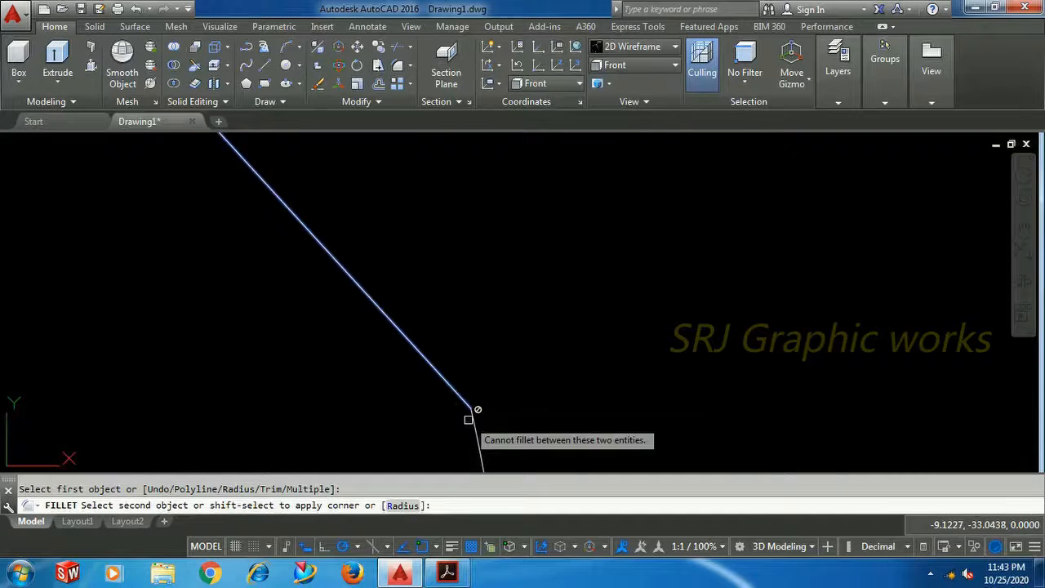
Step: Try the same lower-right corner fillet with a radius of 50, and leave the Fillet command
right_click(549, 318)
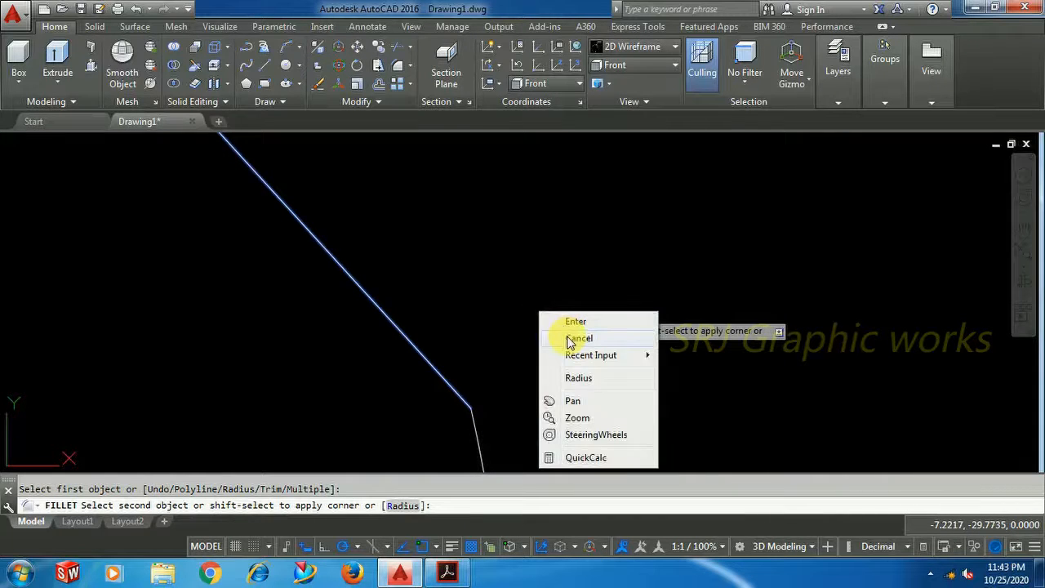
left_click(578, 380)
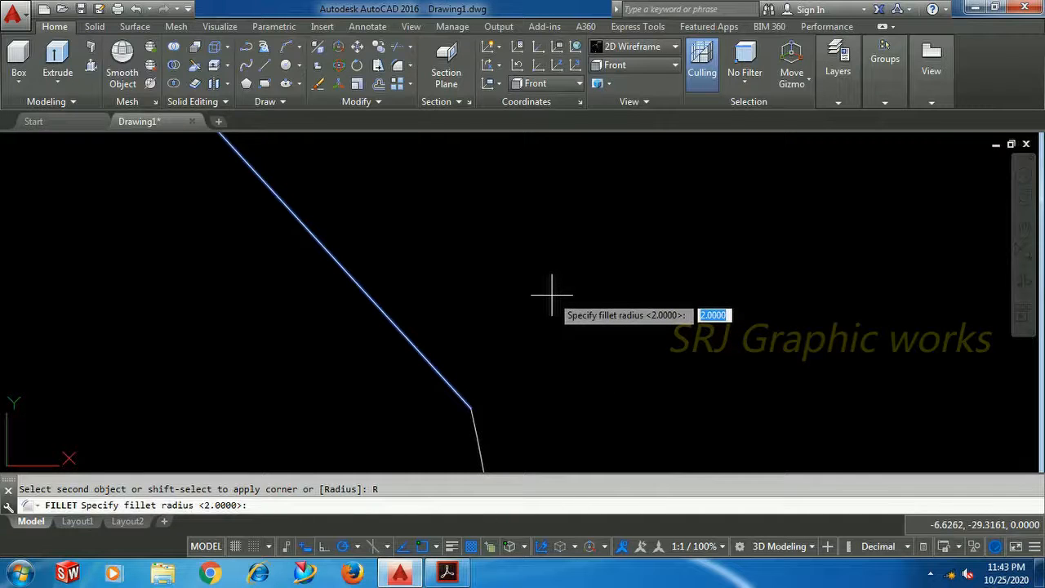
key("Return")
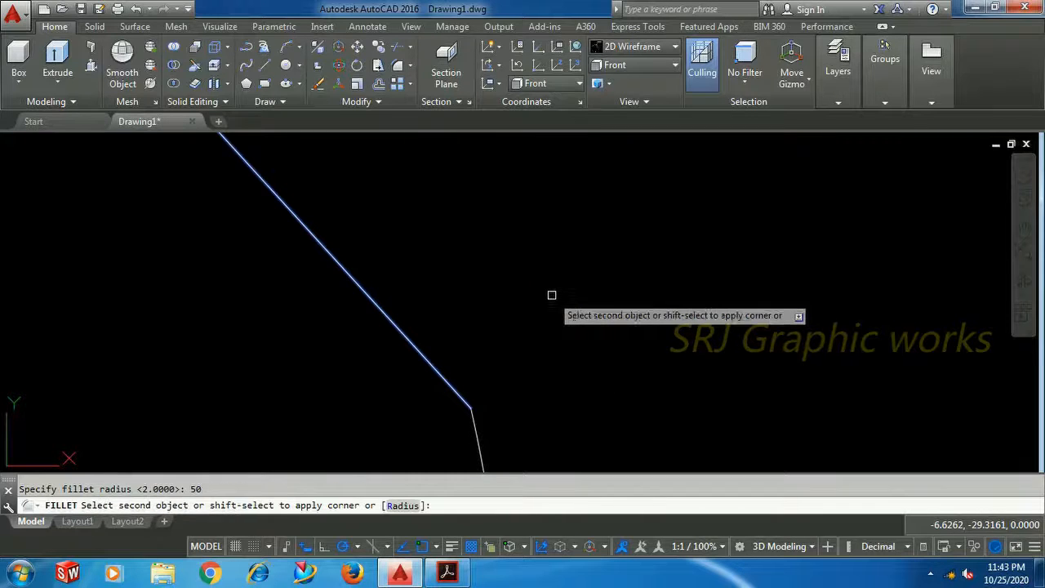
left_click(477, 423)
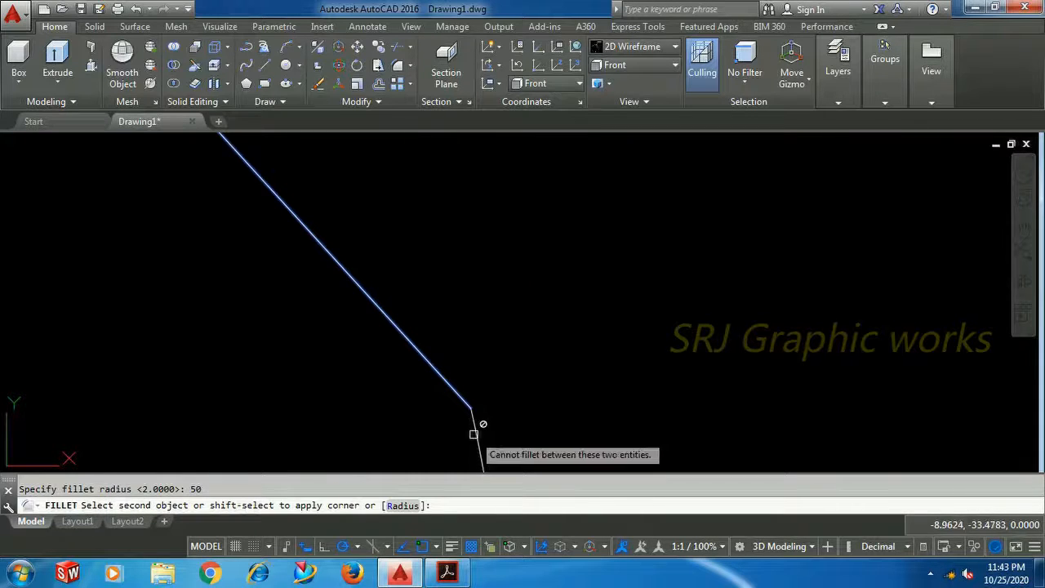
left_click(445, 380)
scroll(596, 364, "down", 4)
scroll(563, 384, "up", 6)
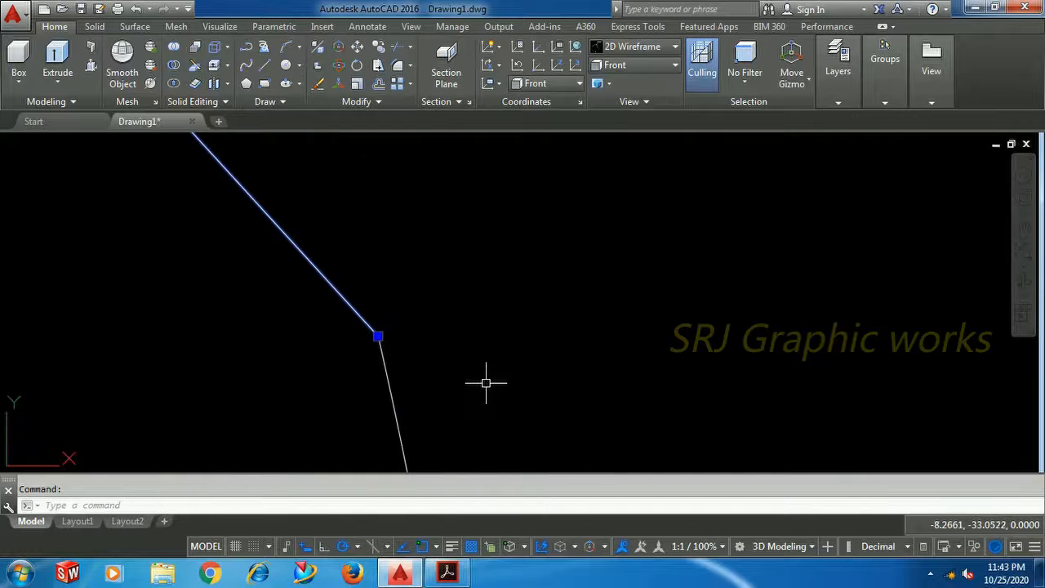
key("Escape")
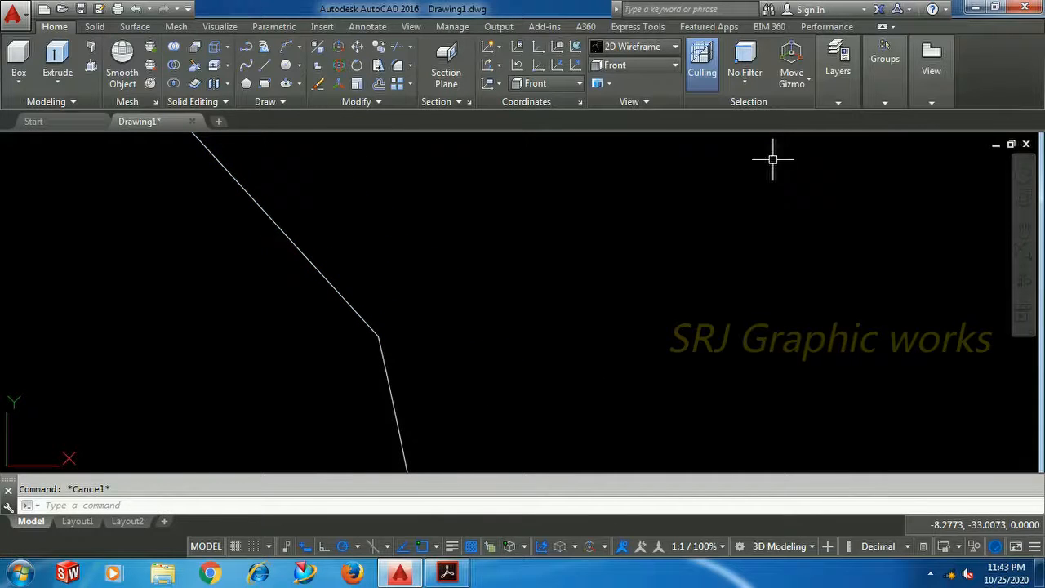
scroll(380, 321, "up", 5)
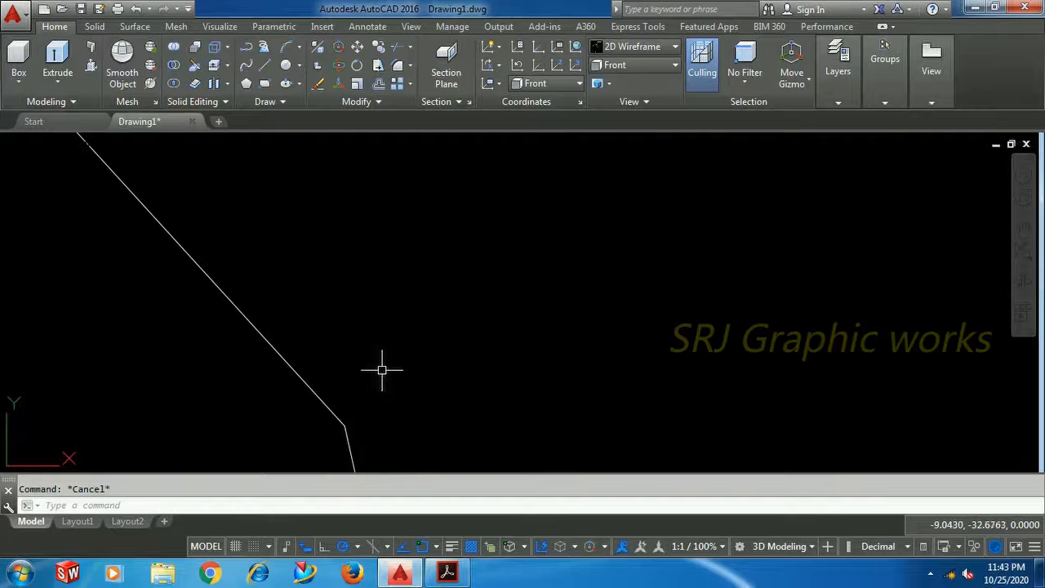
mouse_move(372, 432)
middle_mouse_down()
mouse_move(338, 423)
mouse_move(348, 434)
mouse_move(385, 408)
mouse_move(449, 410)
middle_mouse_up()
scroll(457, 411, "down", 5)
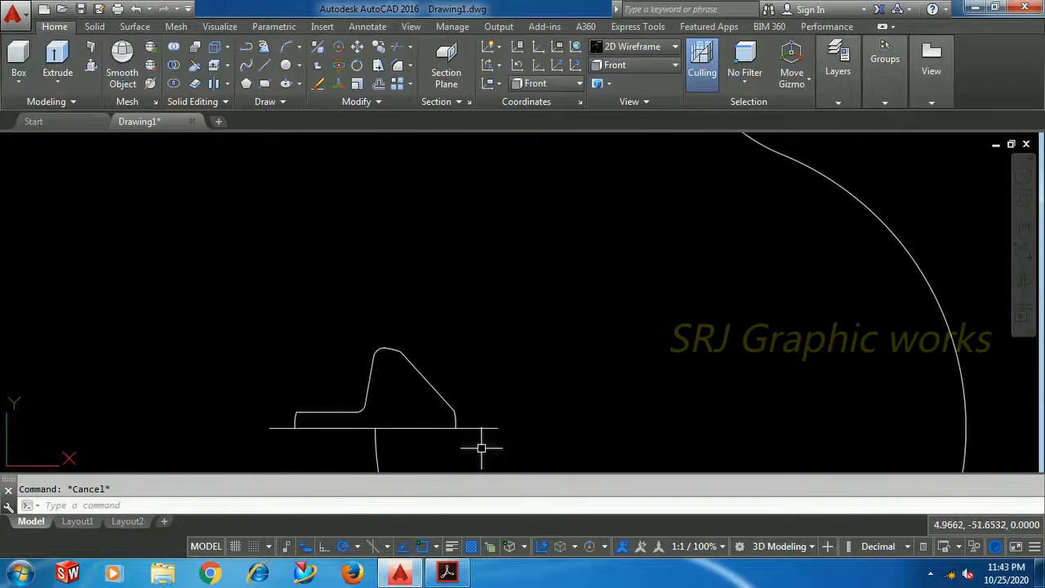
scroll(470, 357, "up", 3)
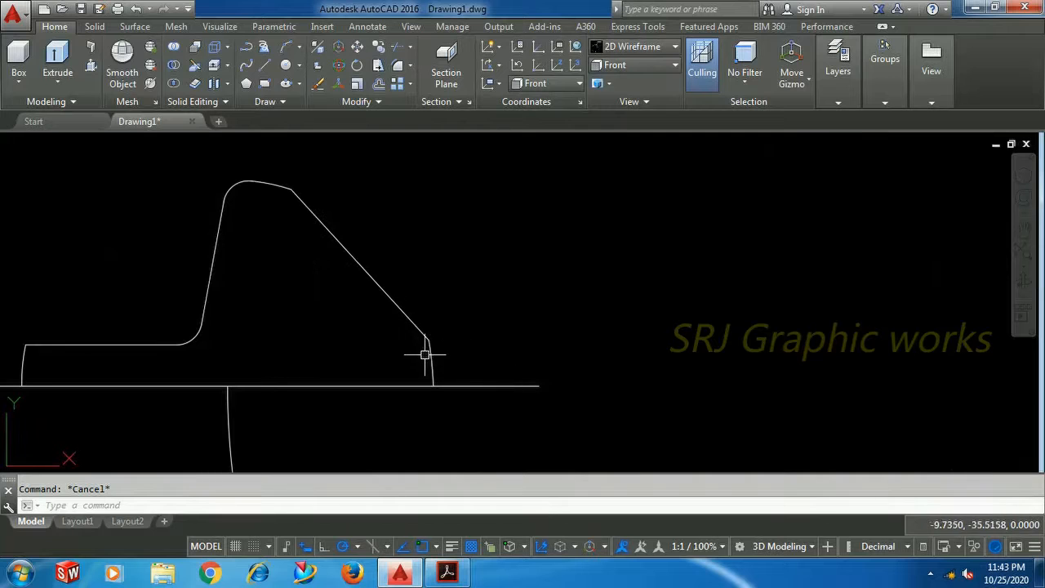
scroll(446, 348, "down", 5)
scroll(373, 361, "up", 5)
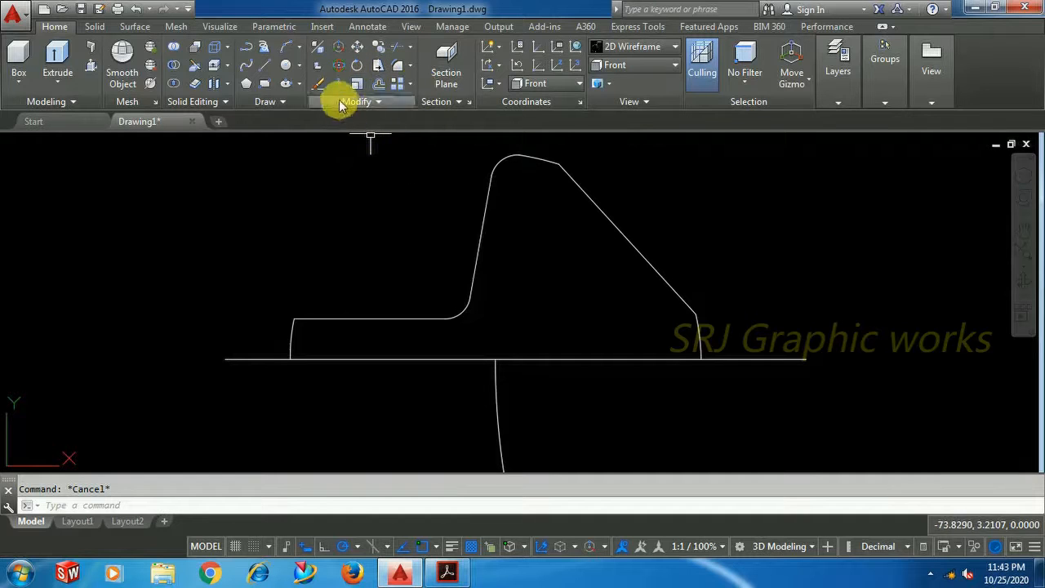
Step: Mirror all the lines and arcs of the half profile about the horizontal base line, keeping the source objects
type("i")
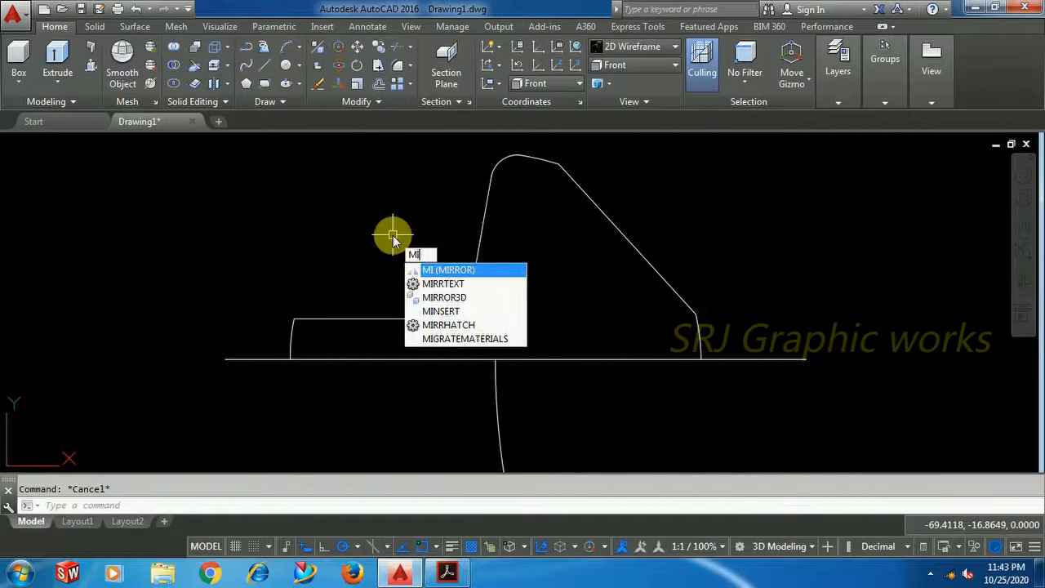
key("Return")
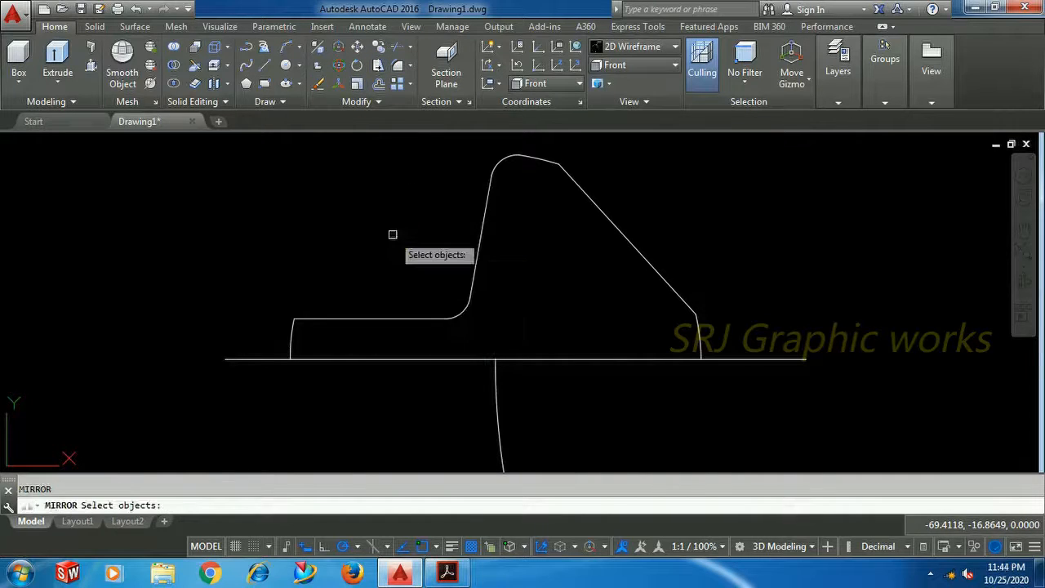
left_click(293, 331)
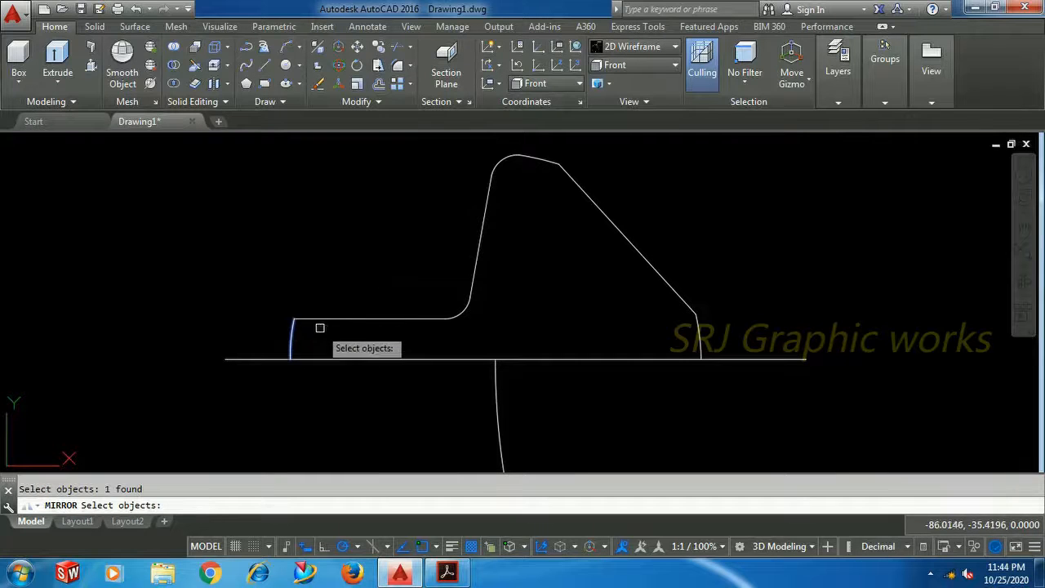
left_click(362, 320)
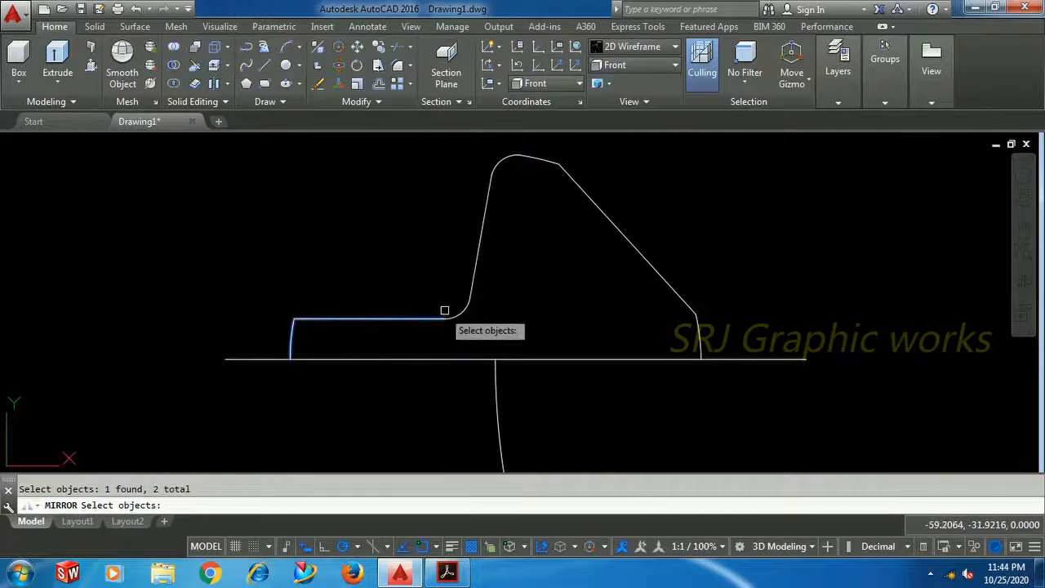
left_click(461, 310)
left_click(475, 274)
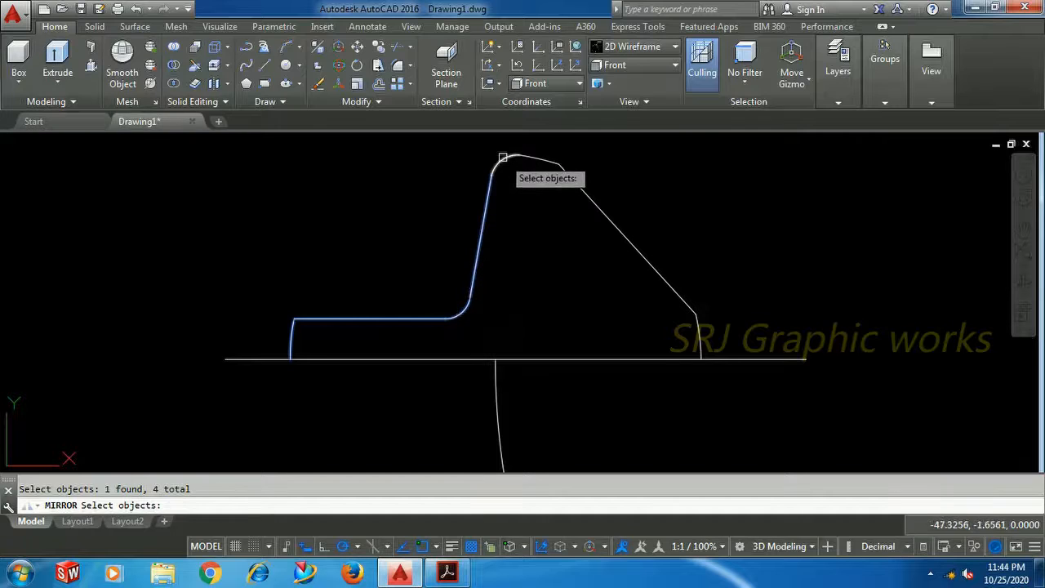
left_click(544, 159)
left_click(572, 176)
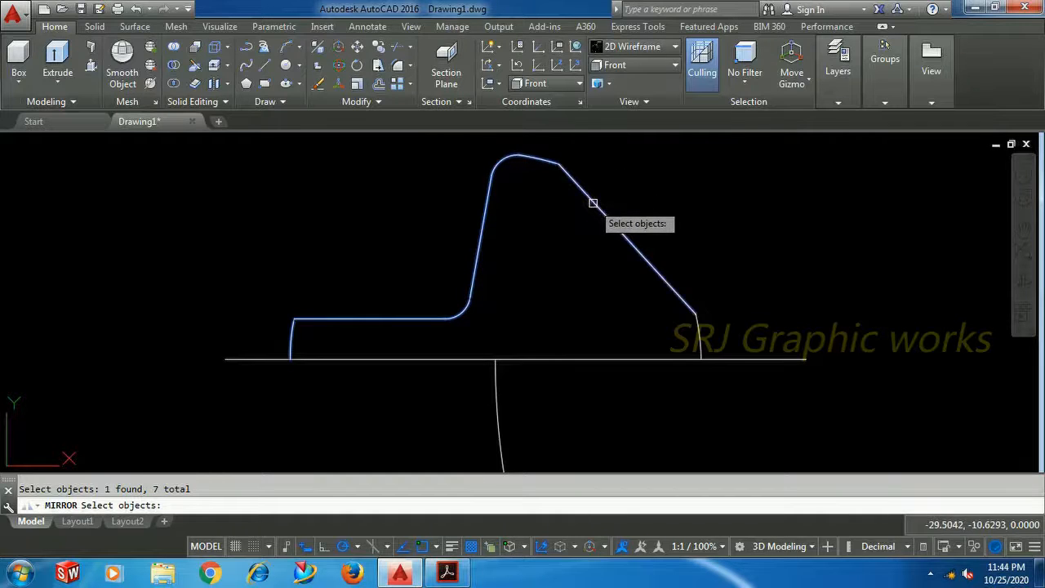
left_click(699, 331)
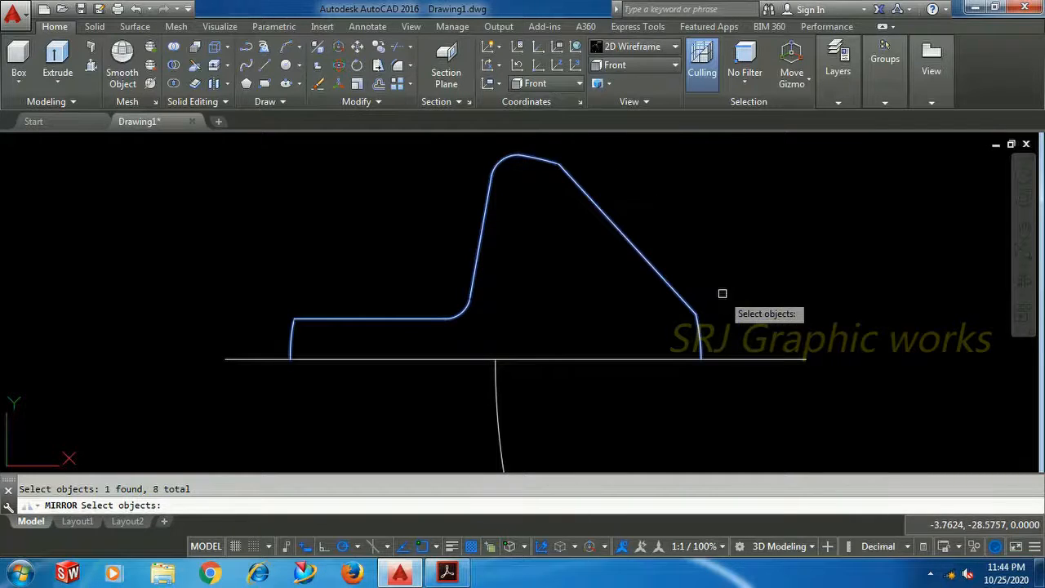
key("Return")
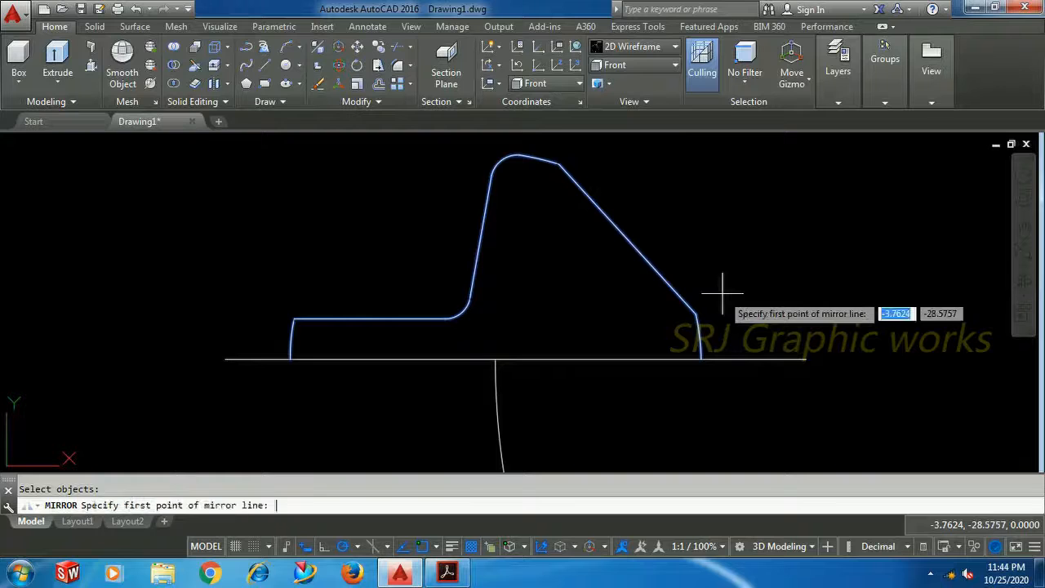
left_click(805, 357)
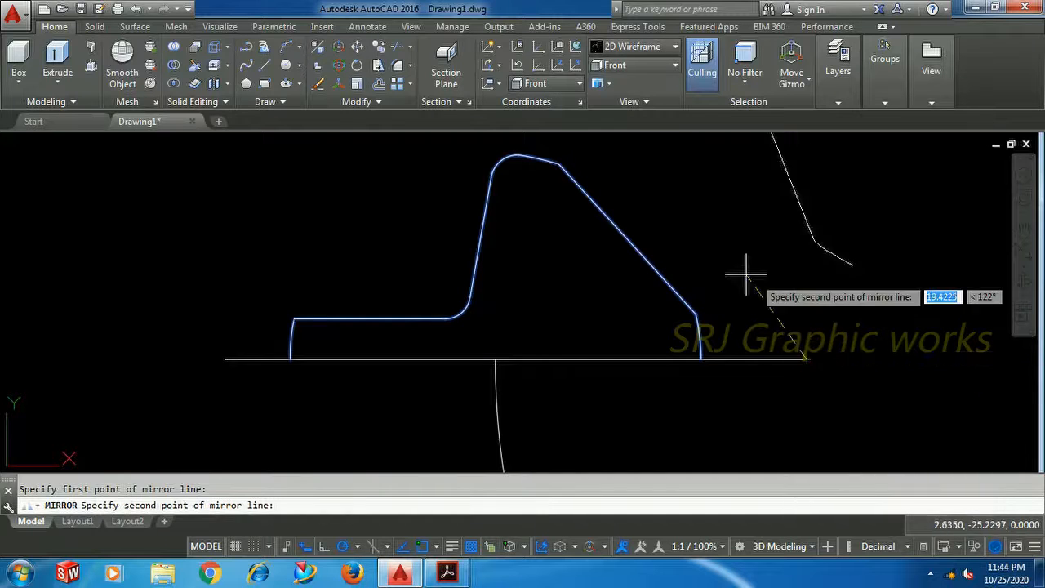
left_click(225, 359)
key("Return")
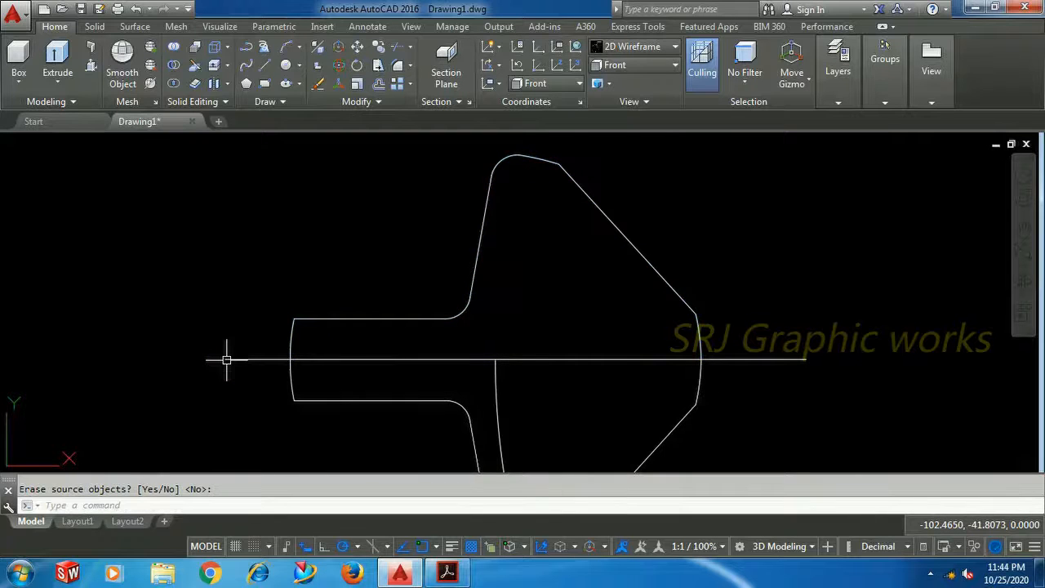
Step: Delete the horizontal line running through the middle of the mirrored profile
scroll(533, 367, "down", 3)
scroll(560, 393, "up", 2)
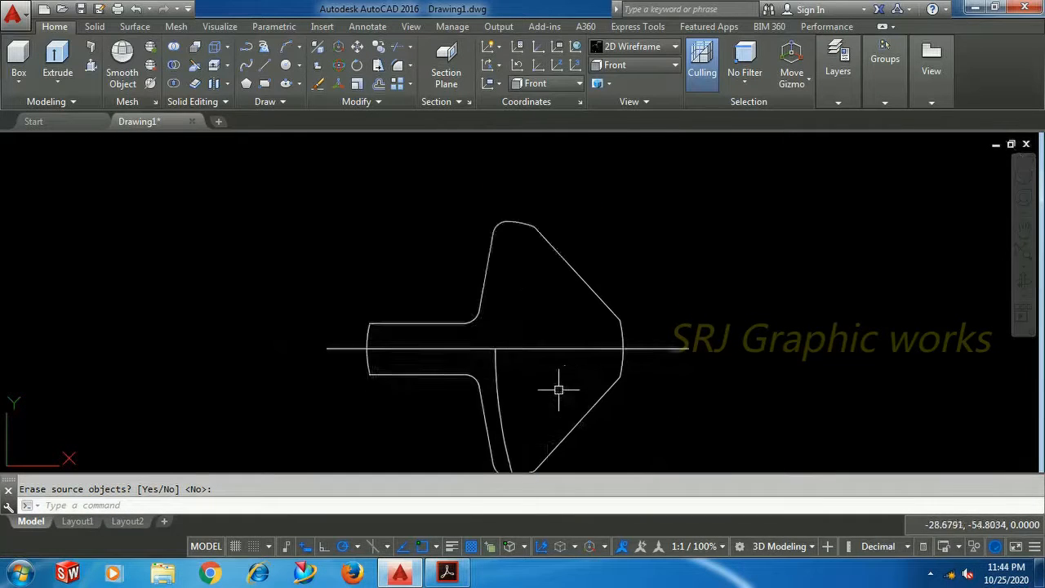
left_click(554, 350)
key("Delete")
scroll(624, 349, "down", 3)
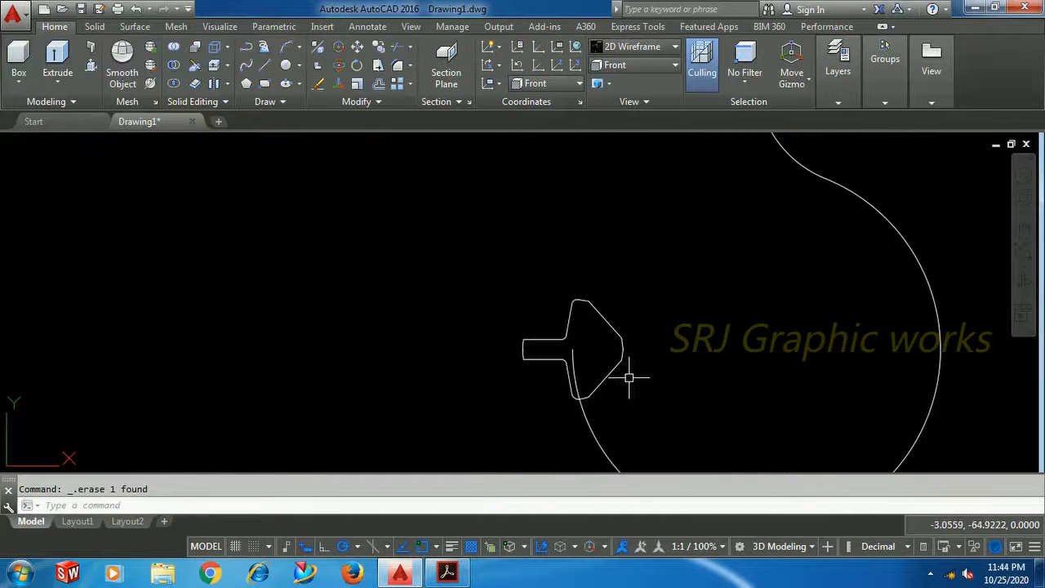
Step: Fillet the upper-left corner of the profile's narrow stem, between the end arc and the upper horizontal line, with a radius of 5
mouse_move(629, 384)
middle_mouse_down()
mouse_move(502, 355)
mouse_move(479, 338)
middle_mouse_up()
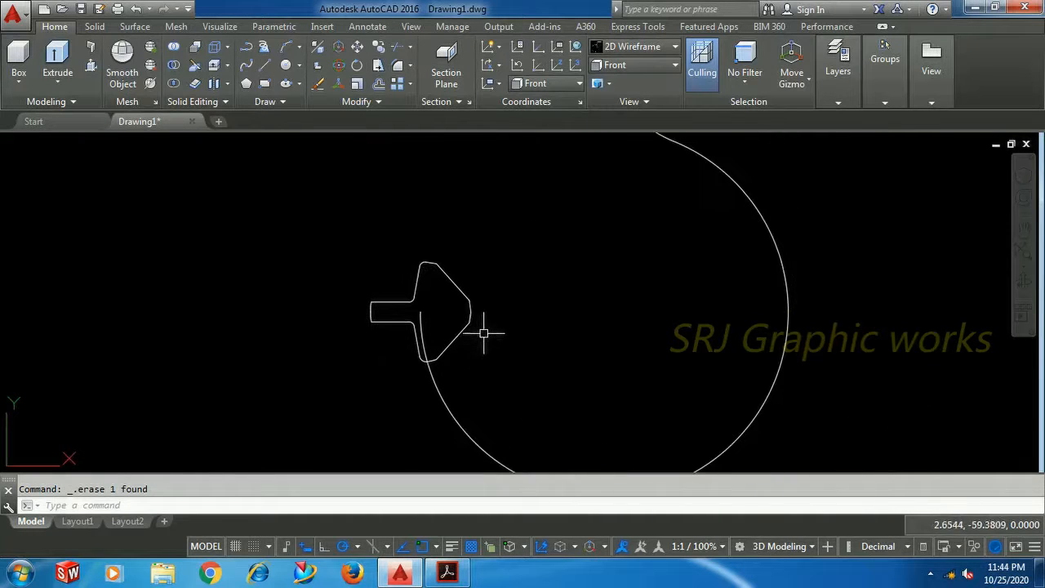
scroll(483, 334, "up", 2)
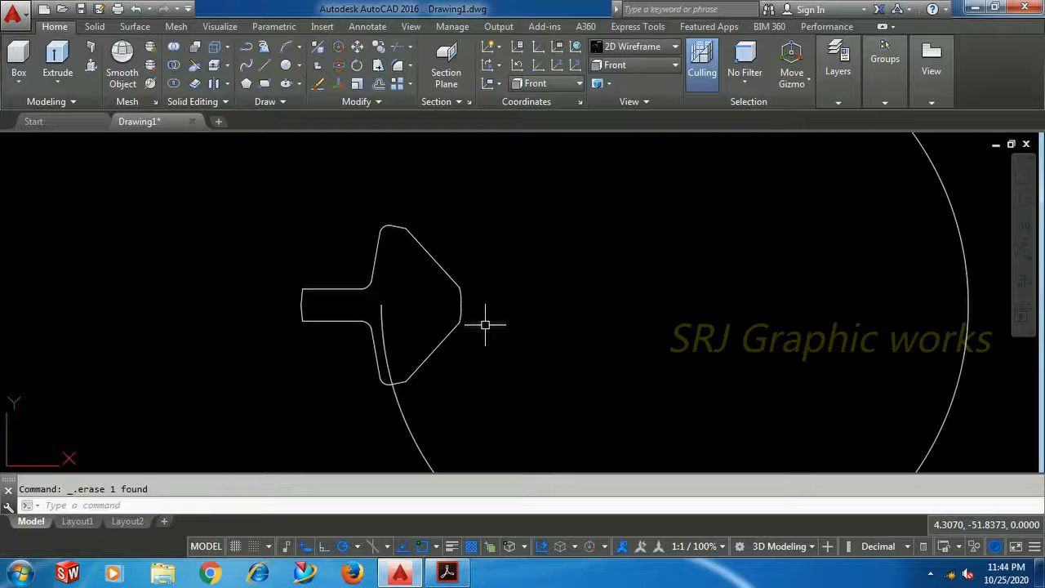
scroll(329, 301, "up", 5)
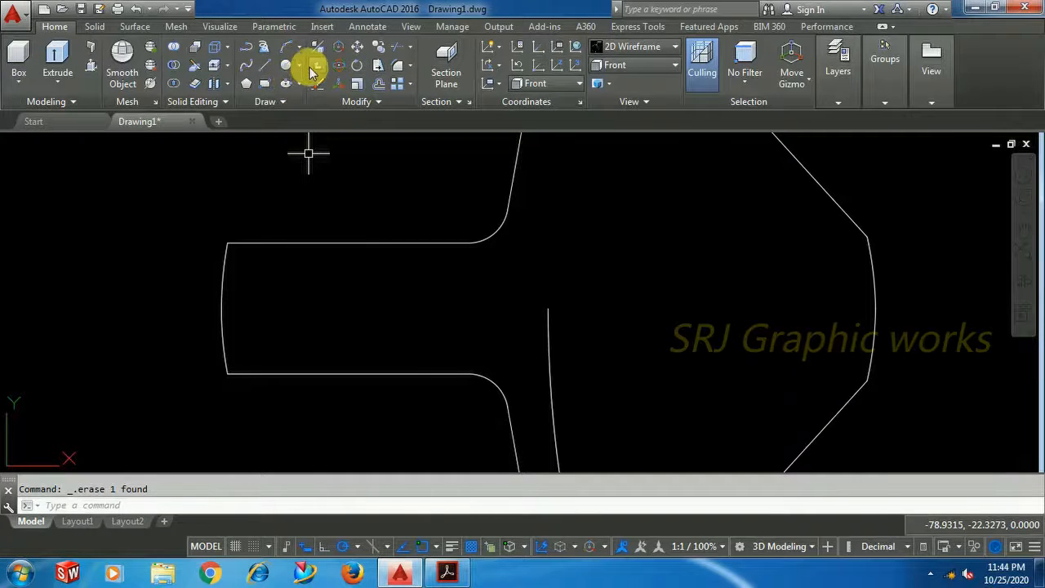
left_click(395, 72)
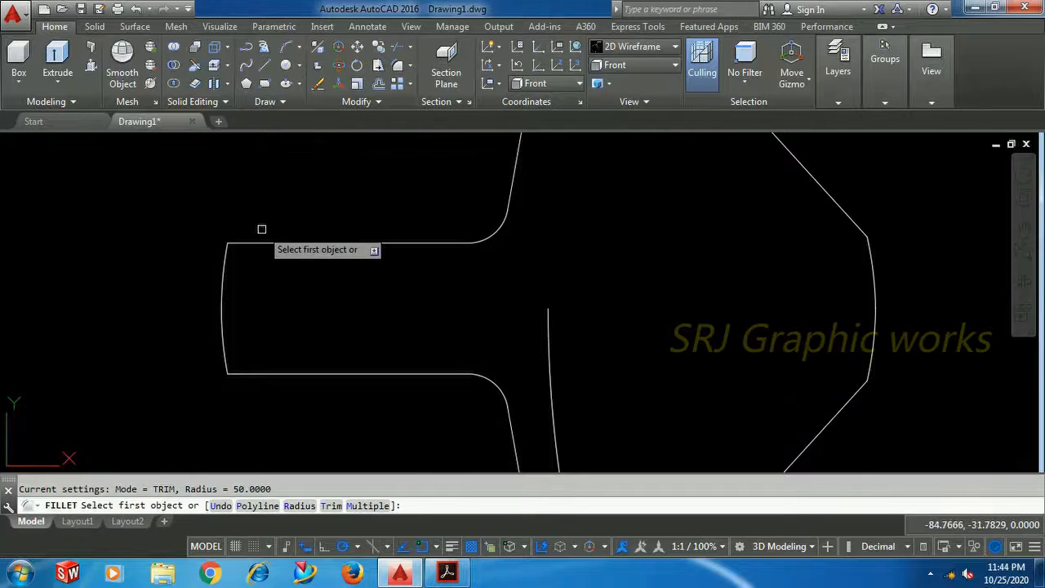
right_click(267, 210)
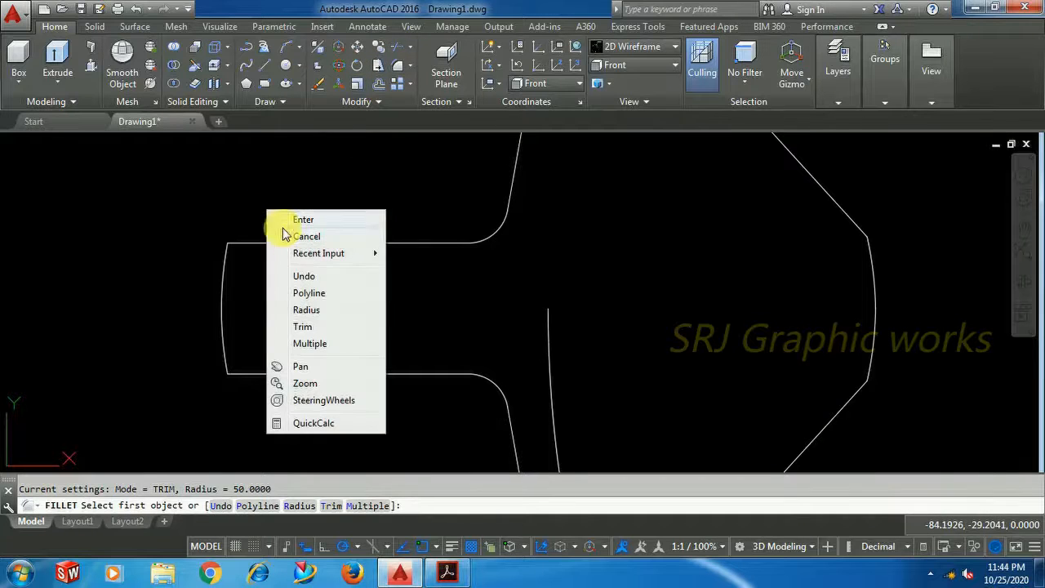
left_click(304, 311)
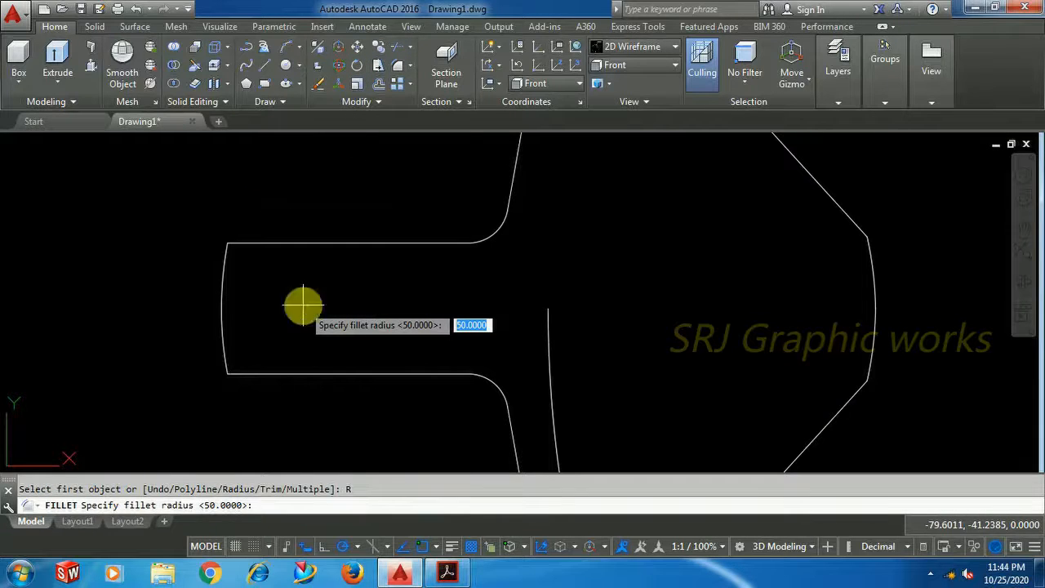
type("5")
key("Return")
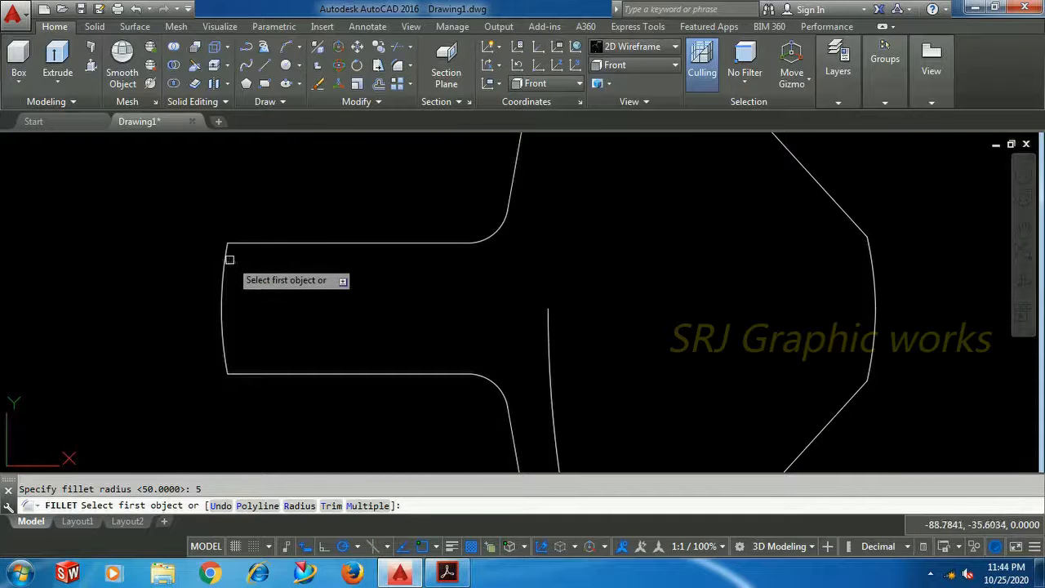
left_click(226, 253)
left_click(251, 243)
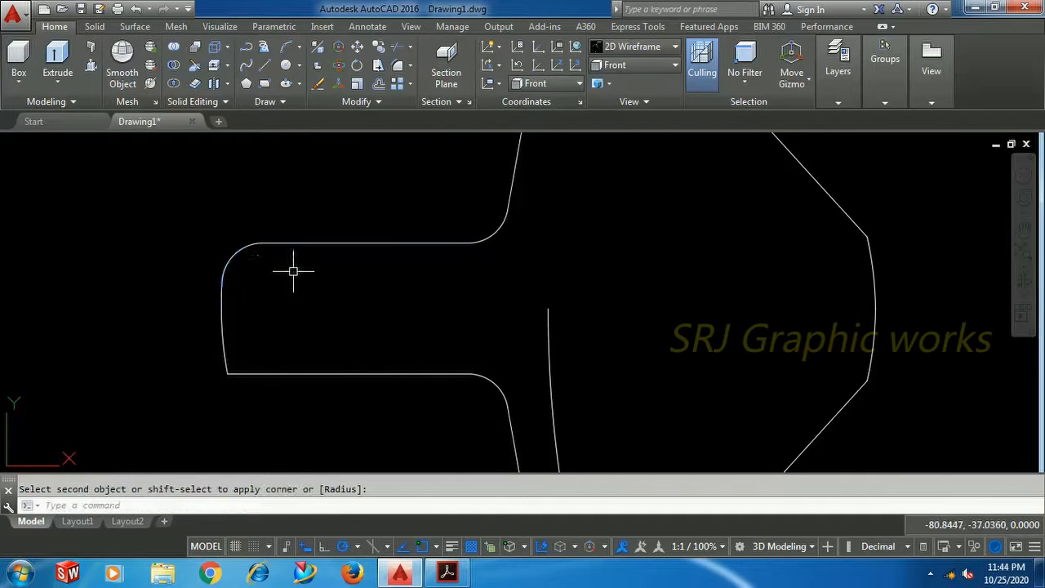
Step: Fillet the lower-left corner of the profile's narrow stem, between the end arc and the lower horizontal line, with a radius of 5
right_click(301, 214)
left_click(335, 223)
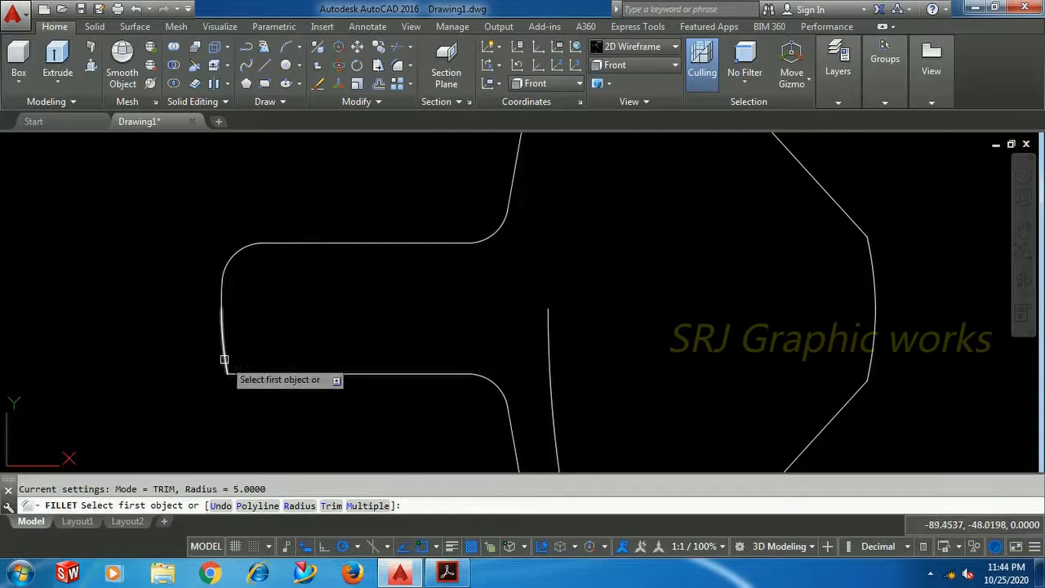
left_click(225, 361)
left_click(255, 374)
scroll(409, 331, "down", 5)
scroll(548, 364, "up", 3)
scroll(550, 357, "down", 3)
scroll(531, 368, "up", 3)
Step: Try to fillet the upper and lower slanted lines with the short right-end arc using a radius of 5
right_click(459, 271)
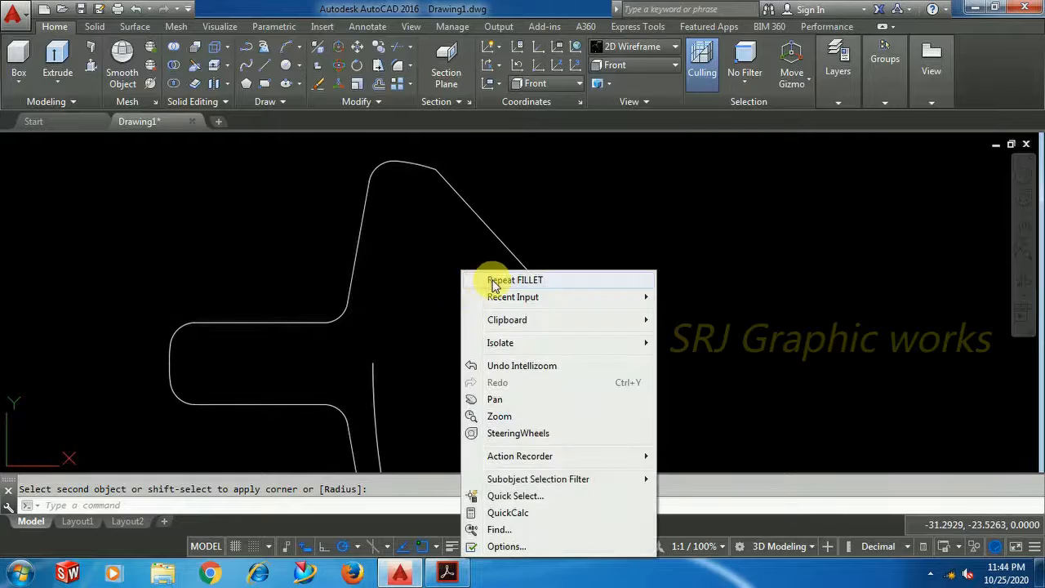
left_click(478, 277)
left_click(562, 307)
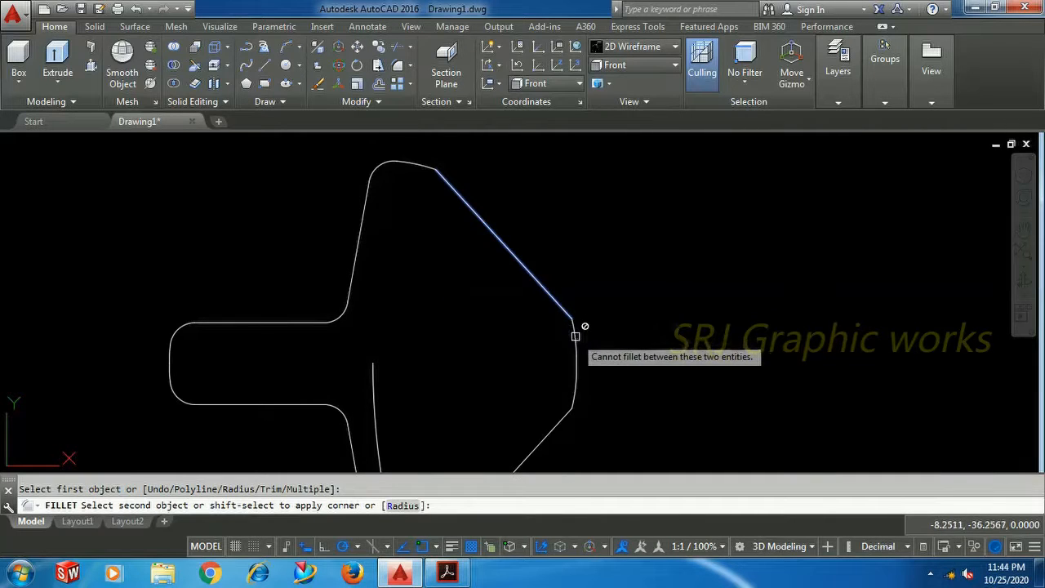
left_click(576, 330)
right_click(608, 348)
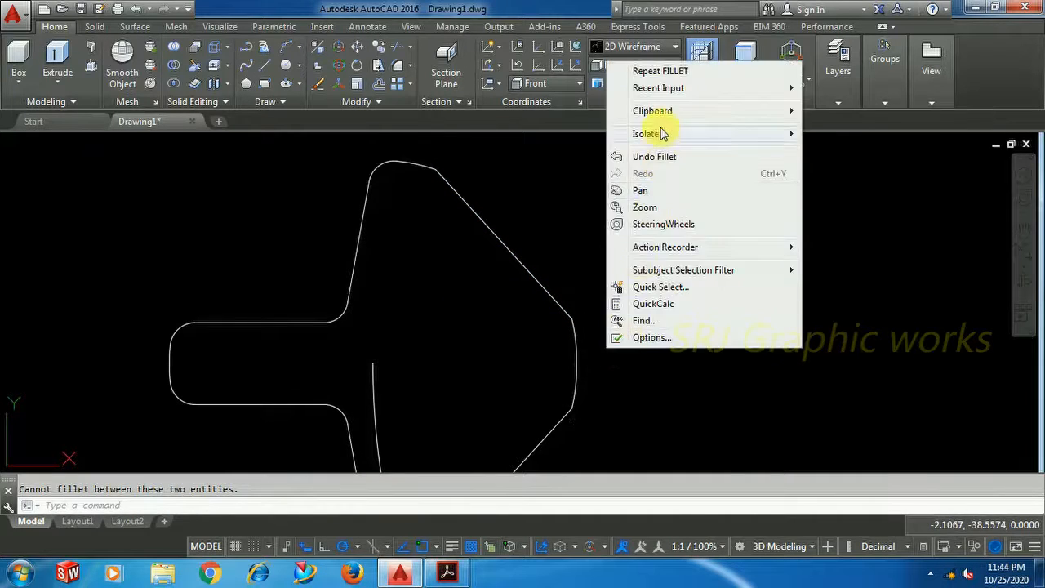
left_click(650, 76)
left_click(565, 415)
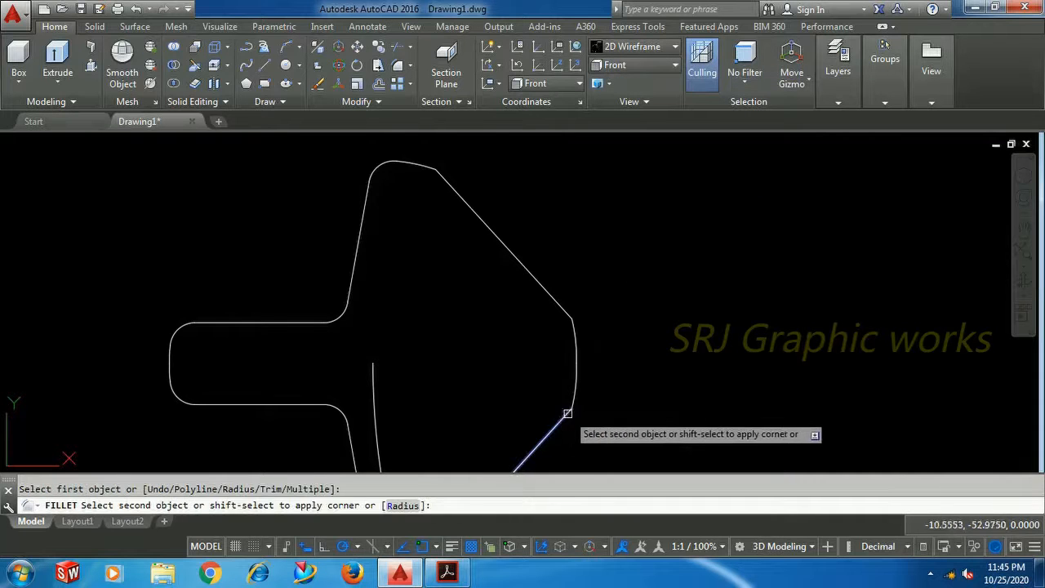
left_click(575, 399)
scroll(605, 408, "down", 4)
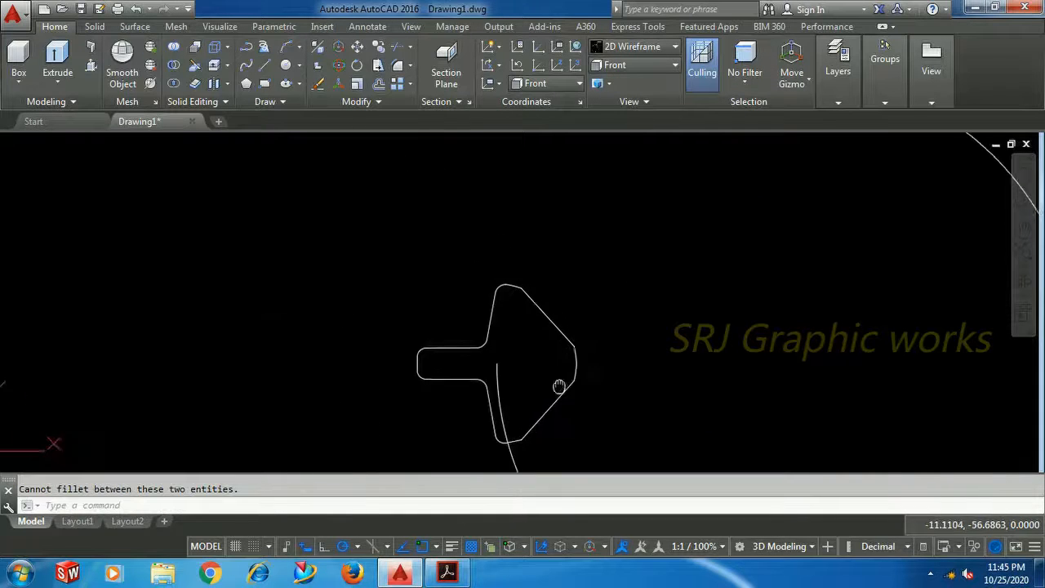
Step: Try to fillet the corner between the lower slanted line and the right-end arc with a radius of 1
scroll(507, 336, "up", 6)
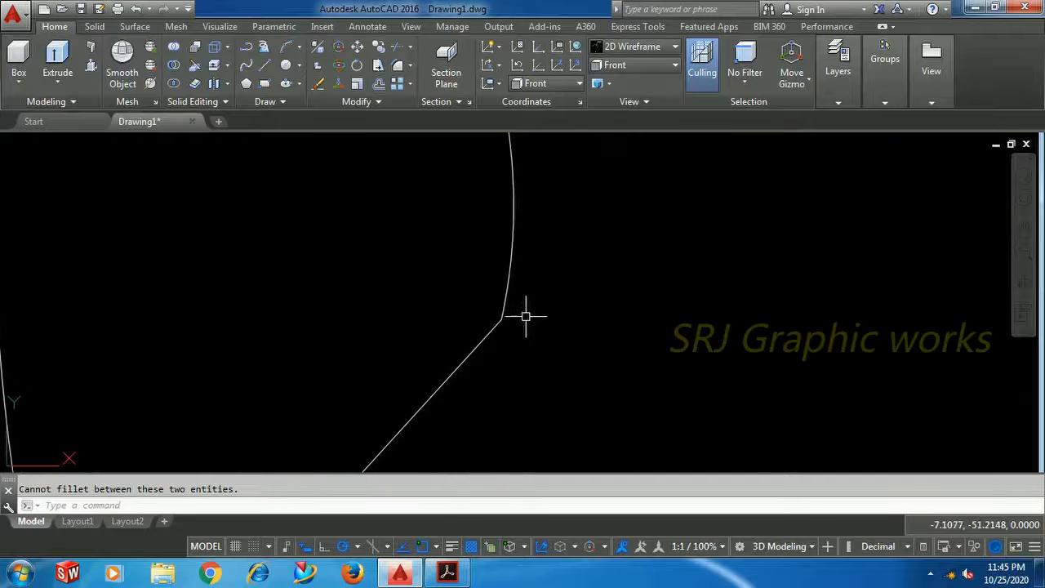
right_click(557, 264)
left_click(604, 274)
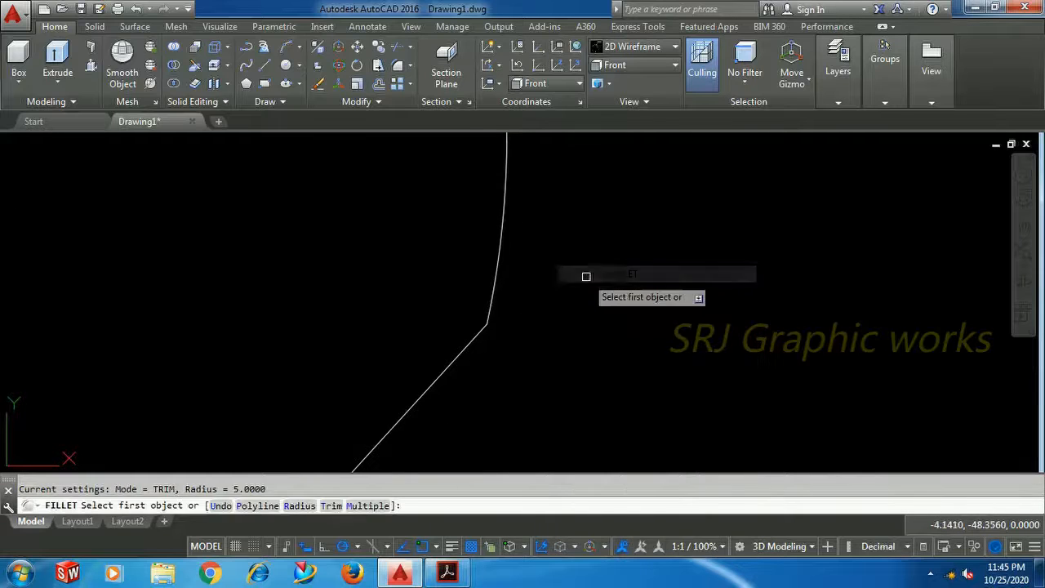
right_click(585, 277)
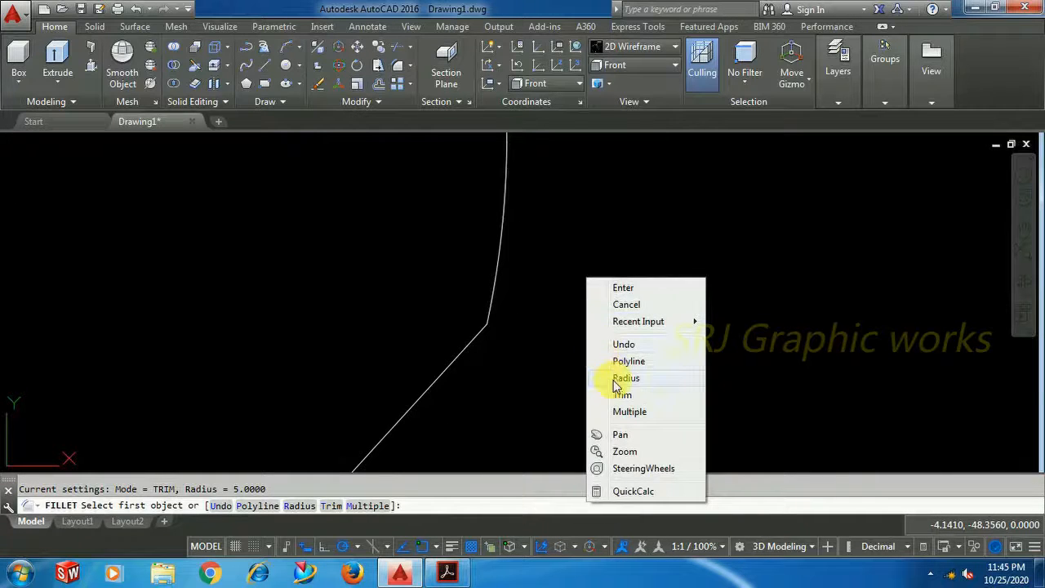
left_click(611, 374)
type("1")
key("Return")
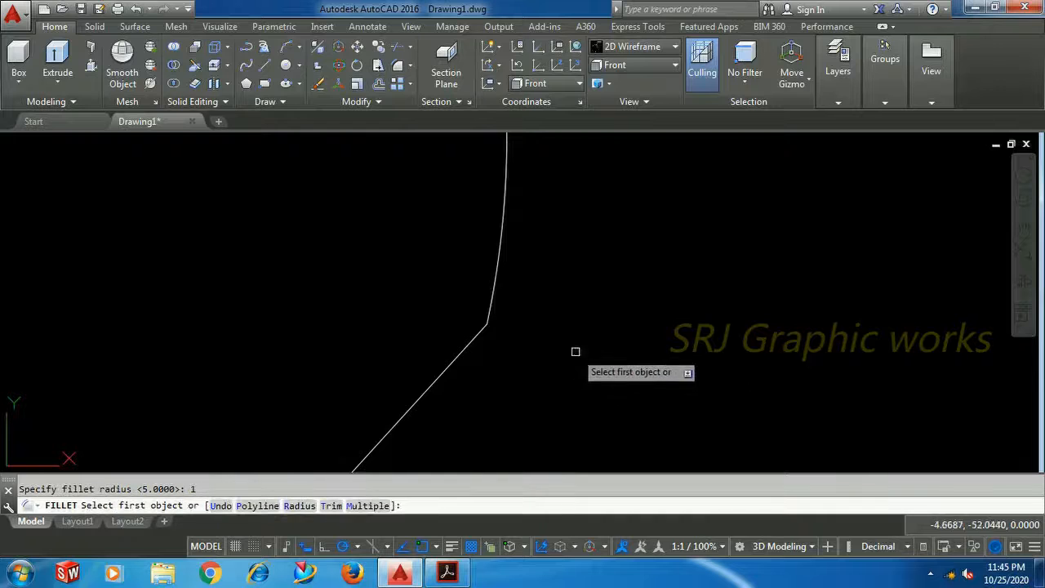
left_click(477, 337)
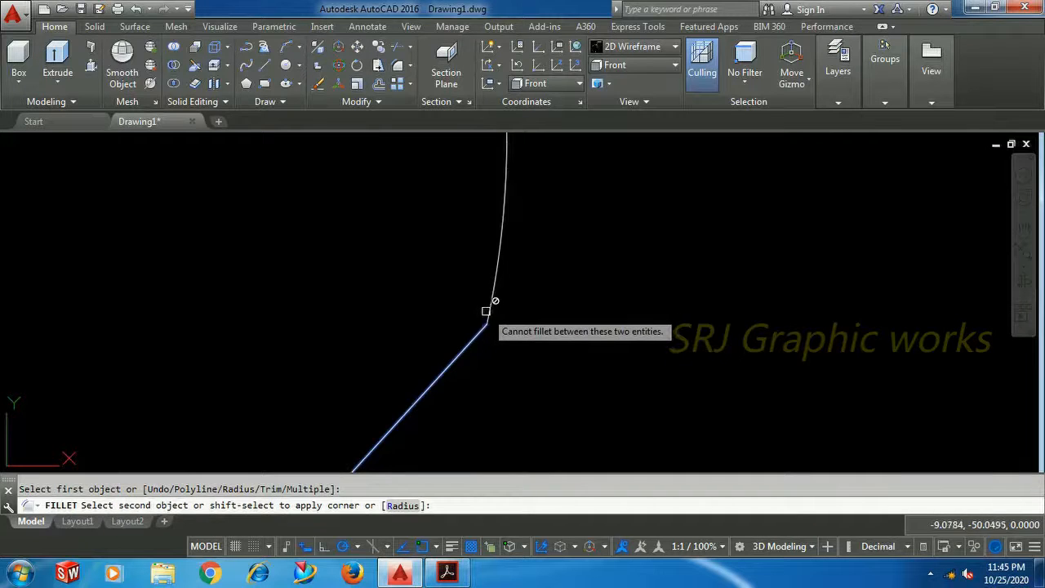
left_click(492, 304)
scroll(516, 346, "down", 5)
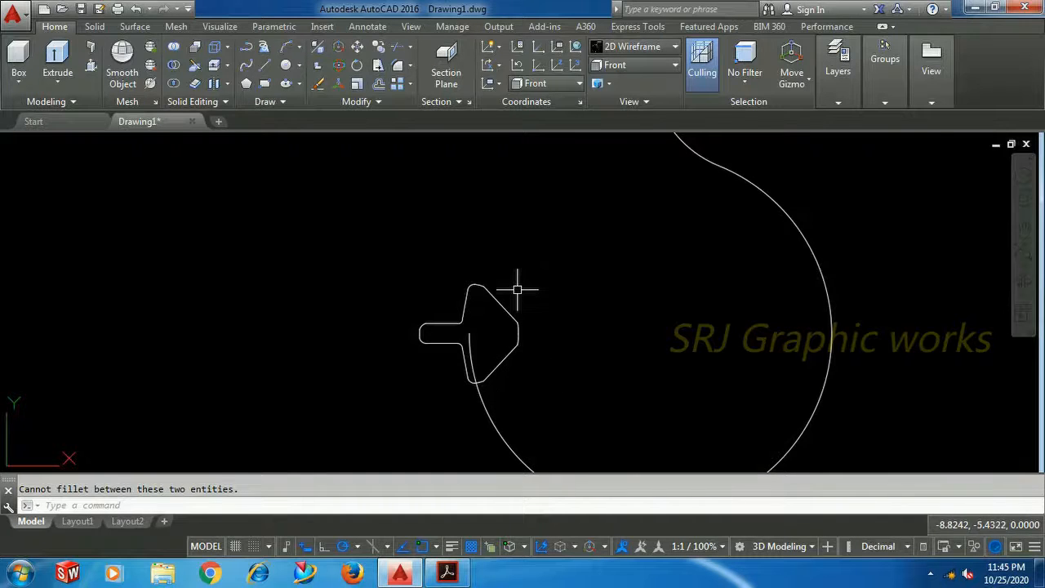
Step: Try to fillet the corner between the upper slanted line and the right-end arc with a radius of 100
scroll(518, 334, "up", 4)
right_click(572, 246)
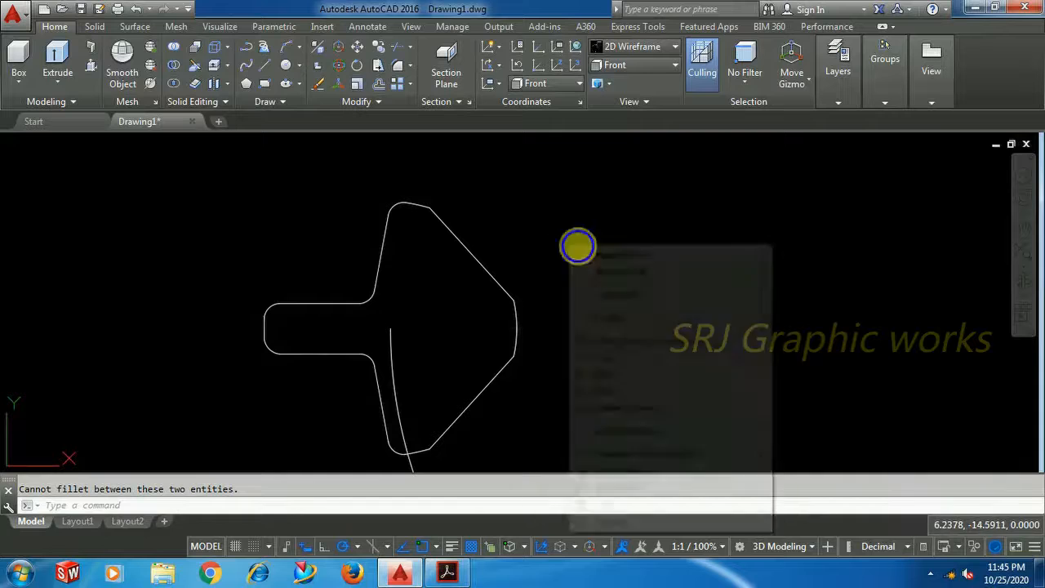
left_click(612, 255)
right_click(611, 256)
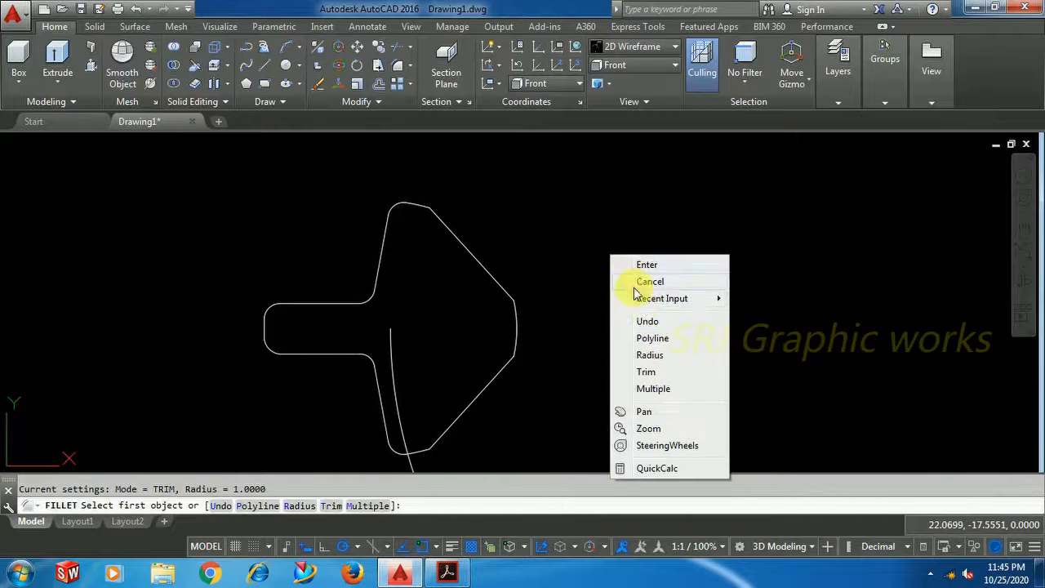
left_click(652, 355)
type("100")
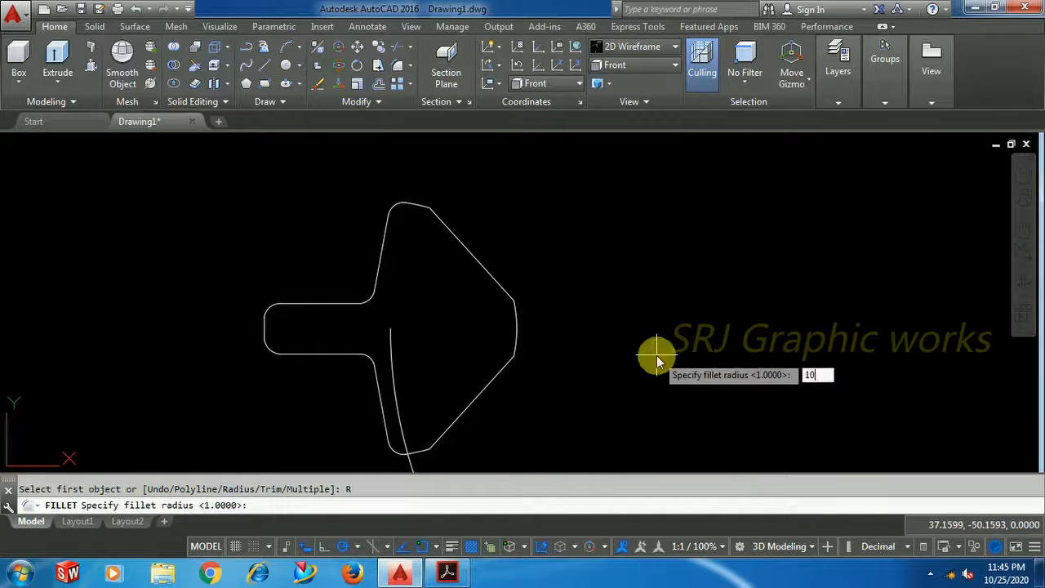
key("Return")
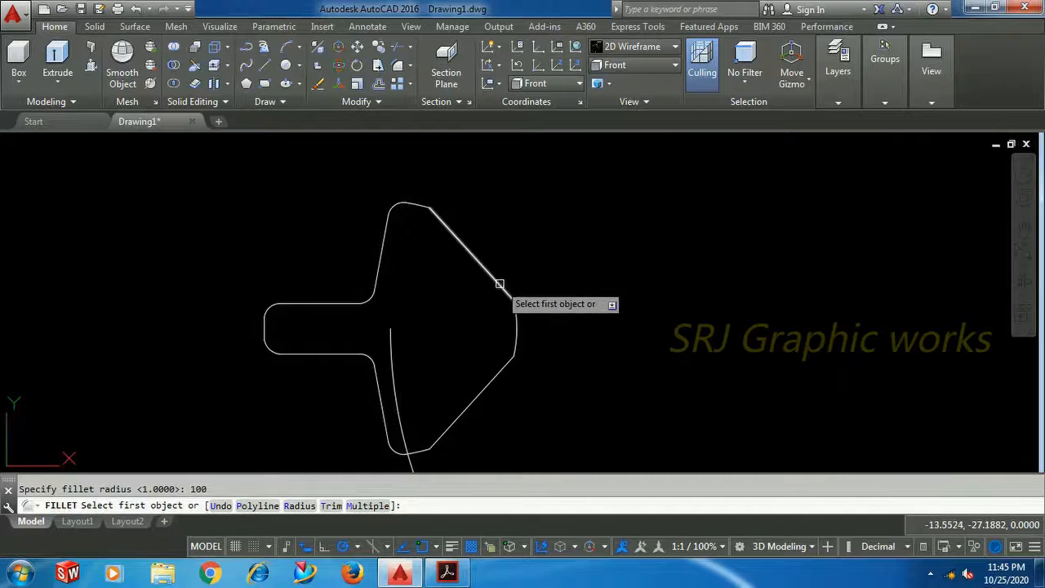
left_click(518, 304)
left_click(518, 311)
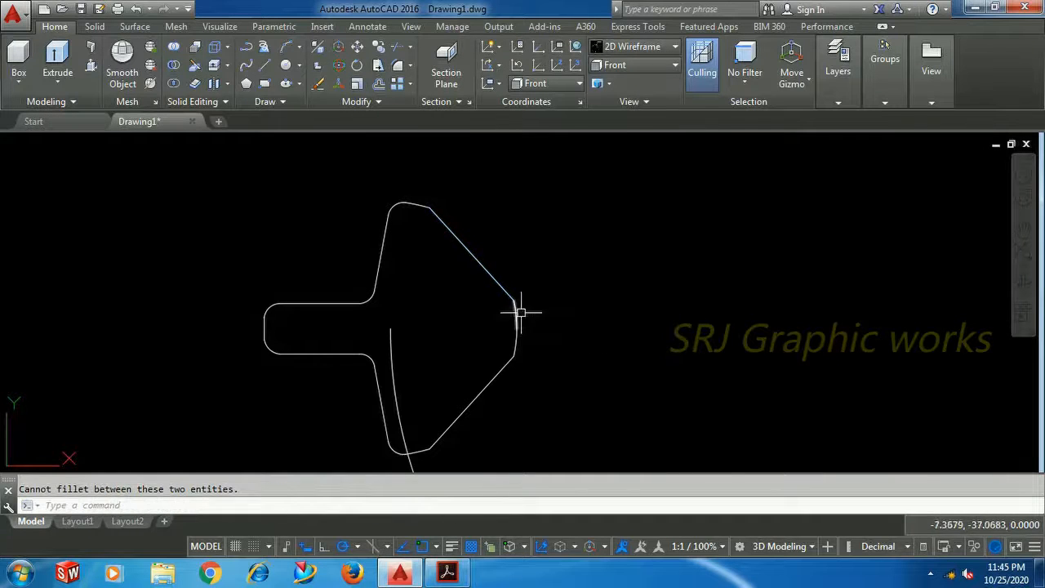
Step: Try to fillet the corner between the lower slanted line and the right-end arc with a radius of 10
right_click(539, 263)
left_click(578, 274)
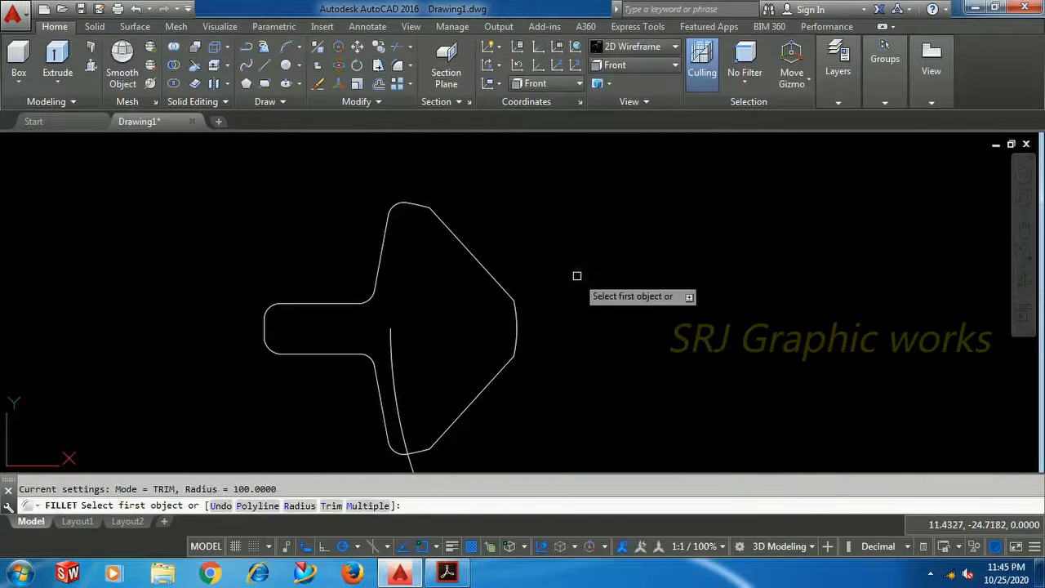
right_click(577, 276)
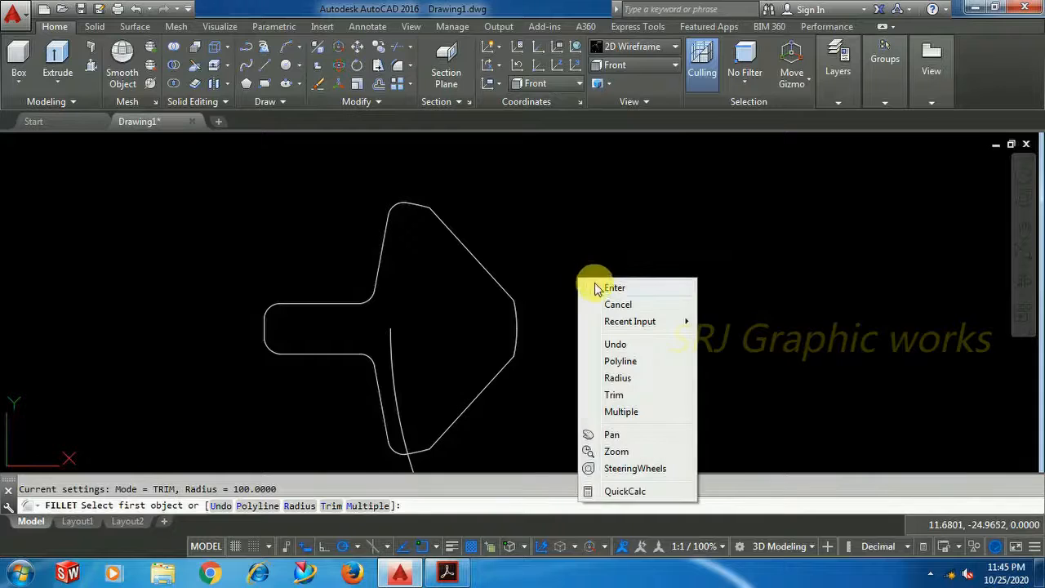
left_click(619, 379)
type("10")
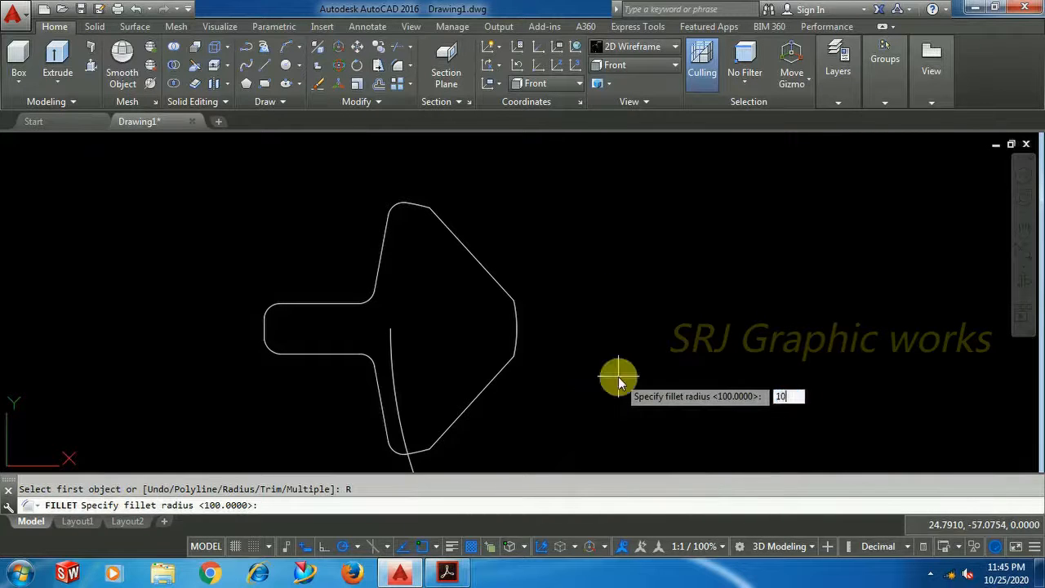
key("Return")
left_click(509, 360)
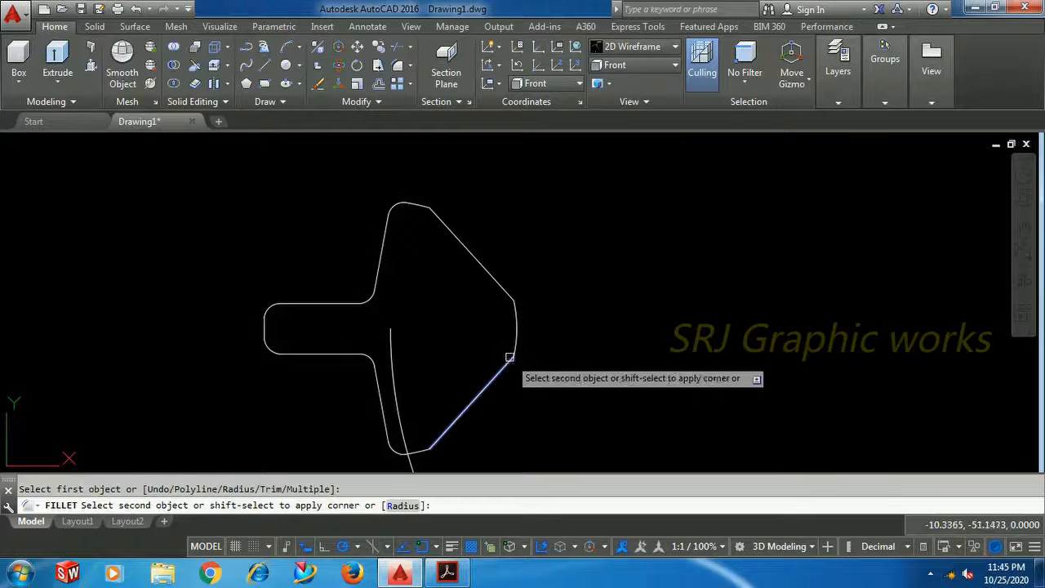
left_click(516, 343)
Step: Try filleting the lower slanted line directly to the upper one, changing the radius from 100 to 60, and undo that fillet
right_click(651, 243)
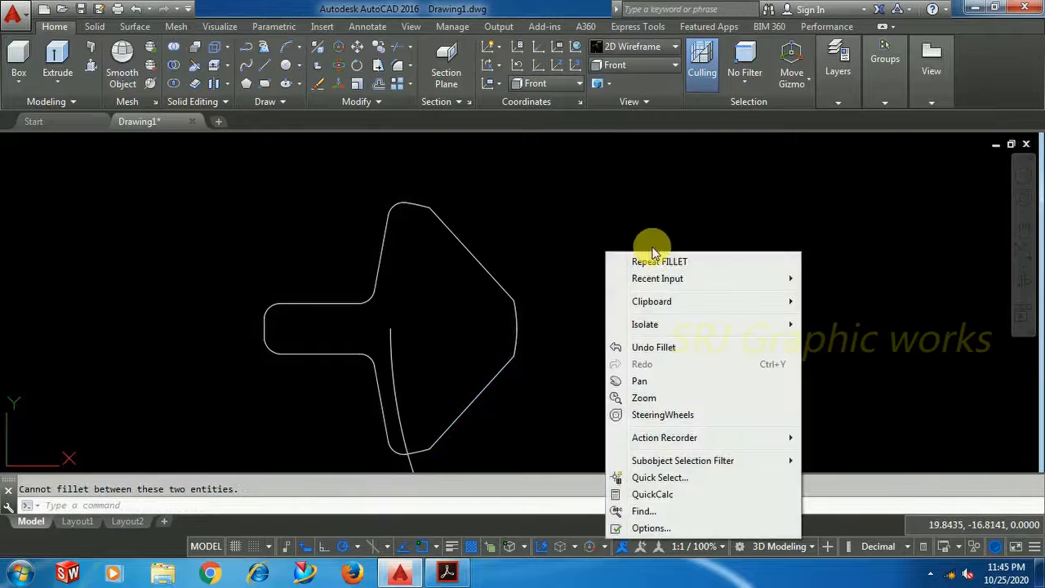
left_click(658, 262)
right_click(656, 262)
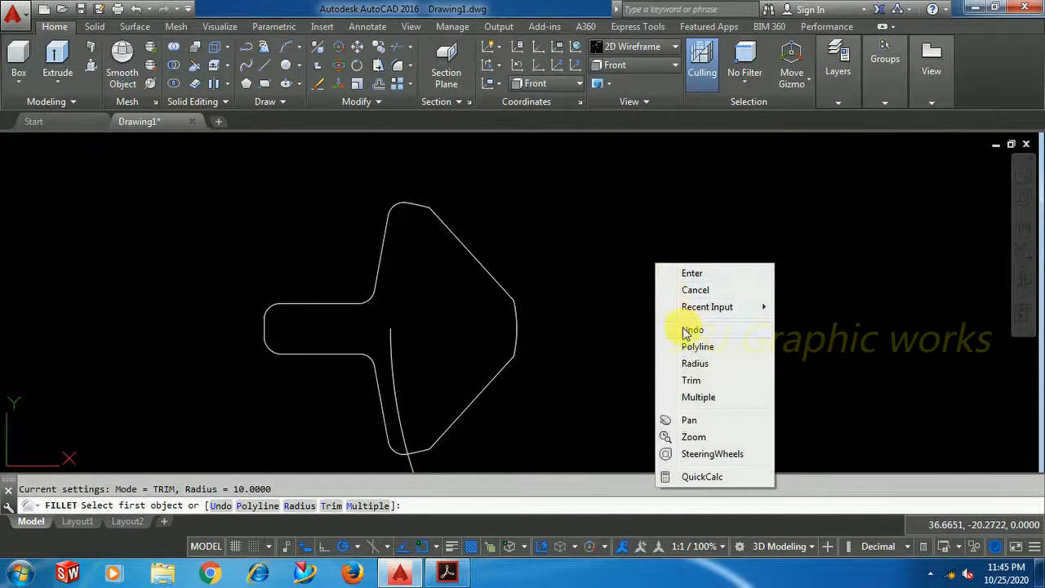
left_click(692, 364)
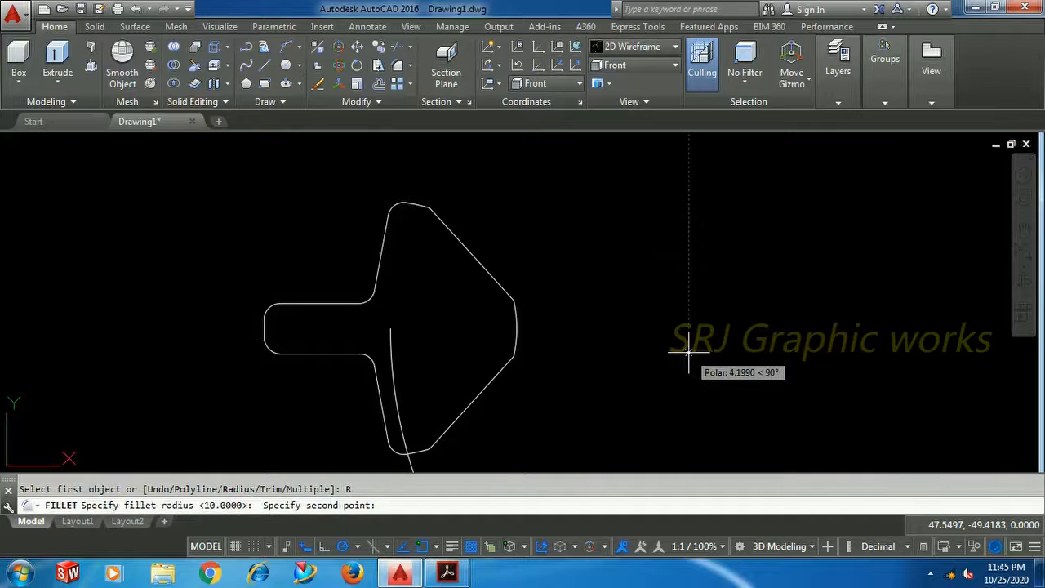
type("100")
key("Return")
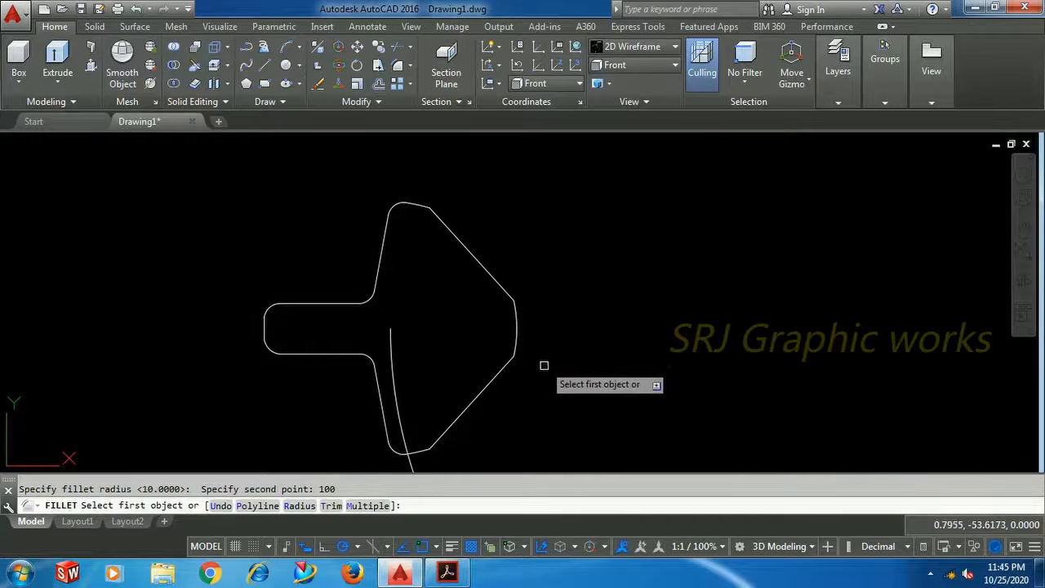
left_click(504, 364)
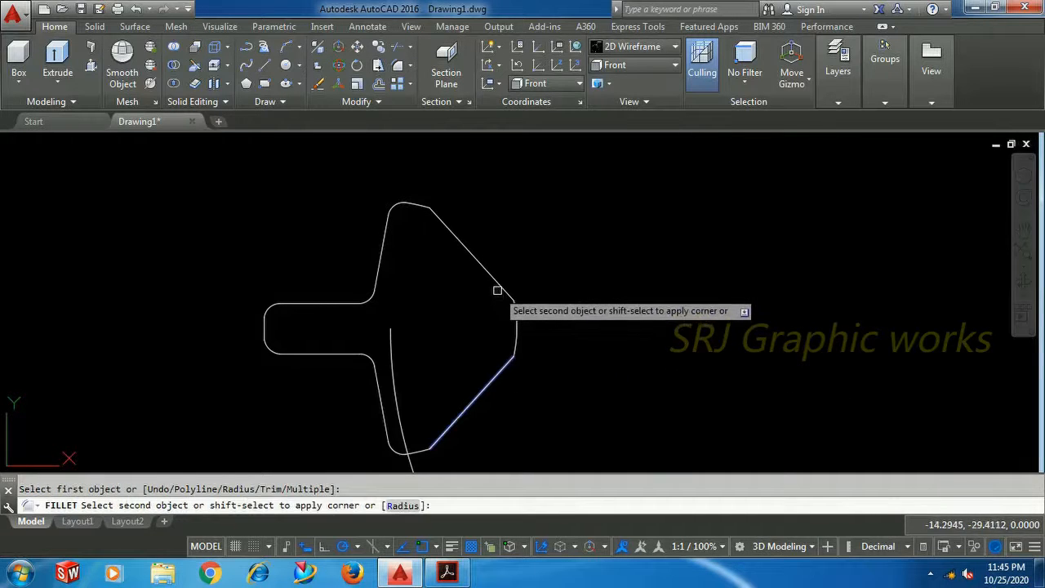
right_click(549, 263)
left_click(591, 331)
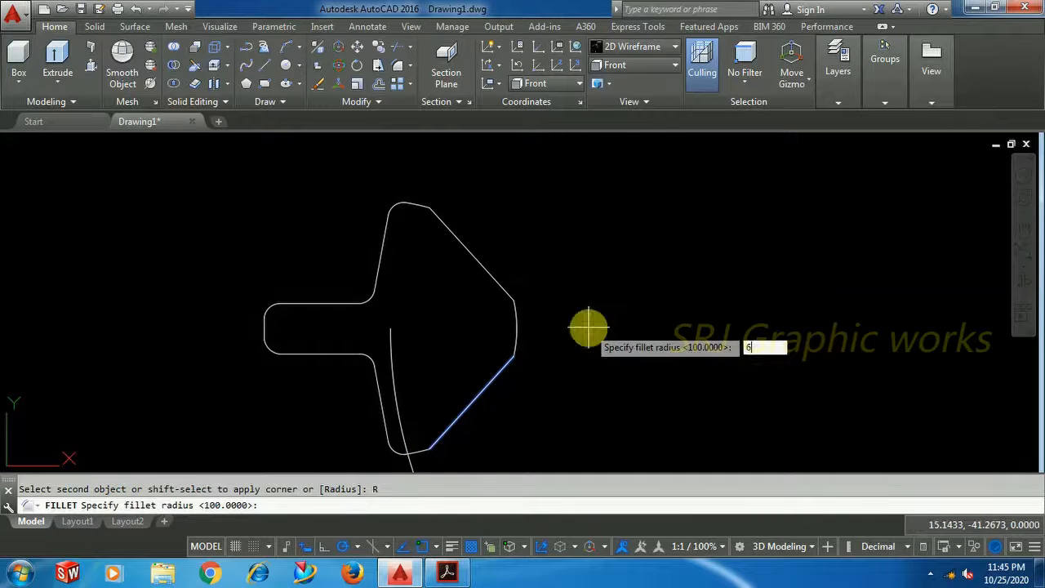
type("60")
key("Return")
left_click(491, 277)
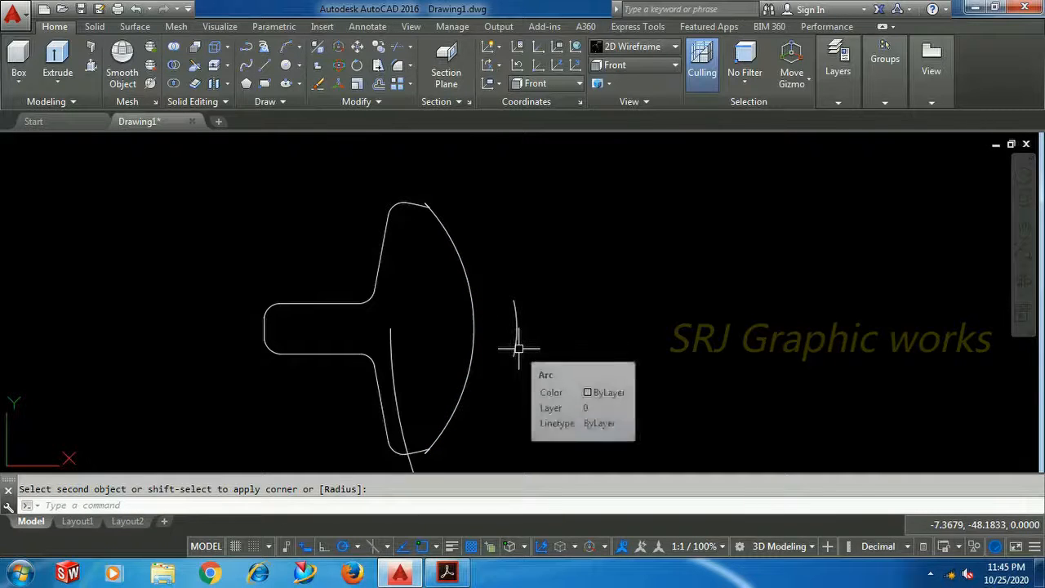
key("ctrl+z")
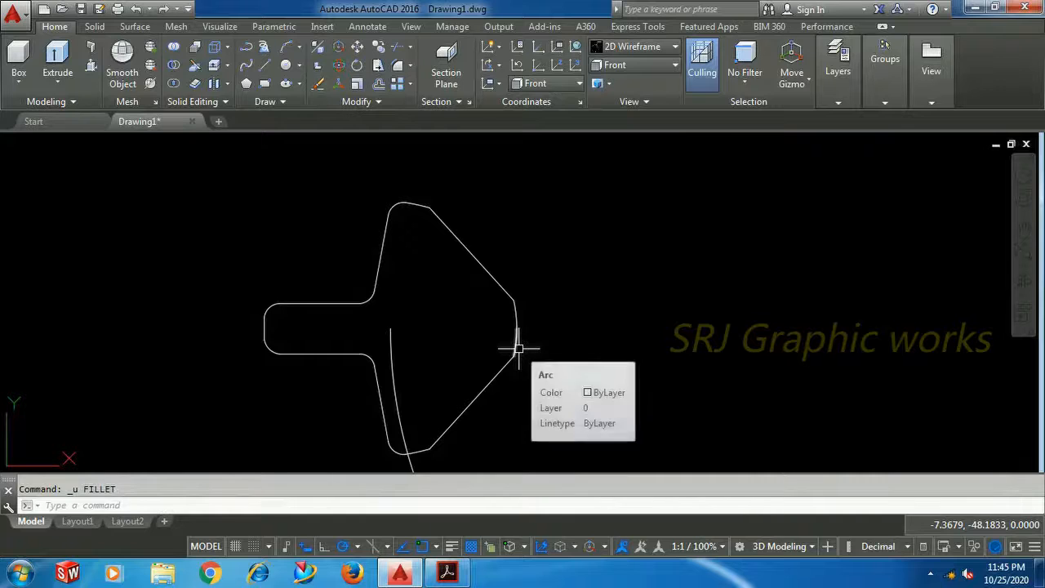
Step: Fillet the lower slanted line directly to the upper slanted line at the profile's right end, changing the radius from 30 to 20
right_click(546, 229)
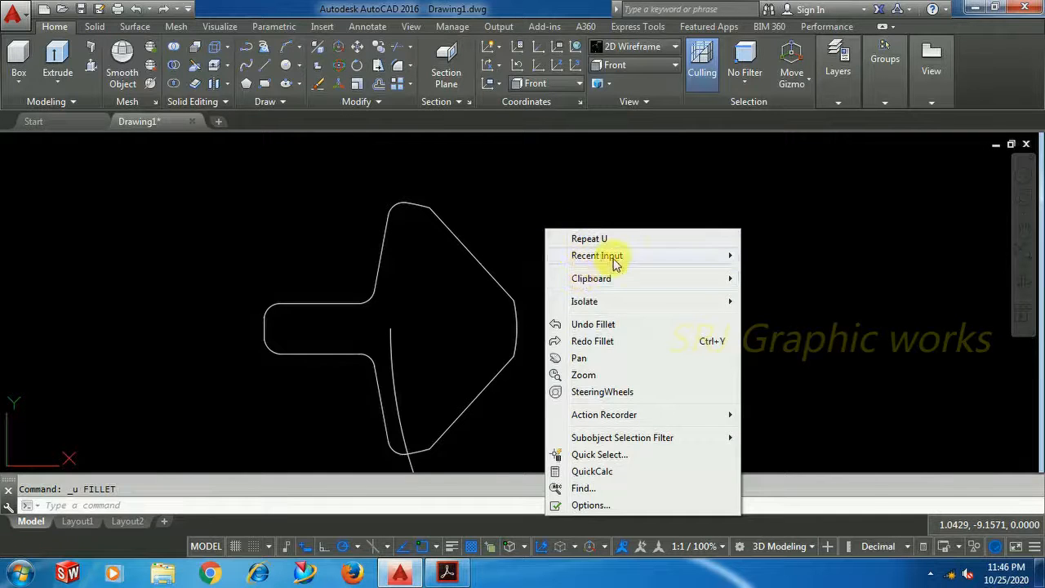
mouse_move(727, 260)
left_click(765, 271)
right_click(605, 282)
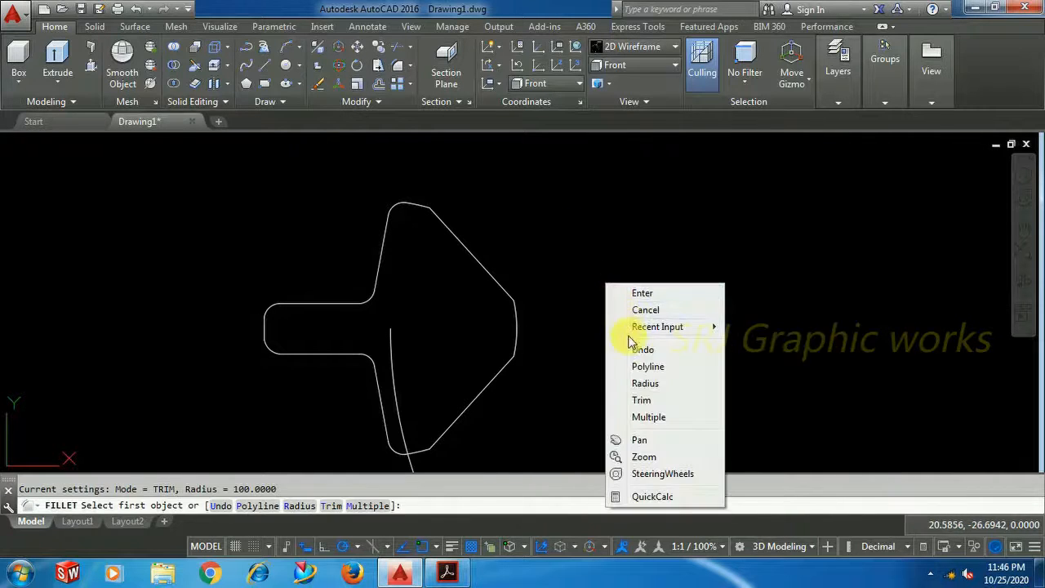
left_click(636, 383)
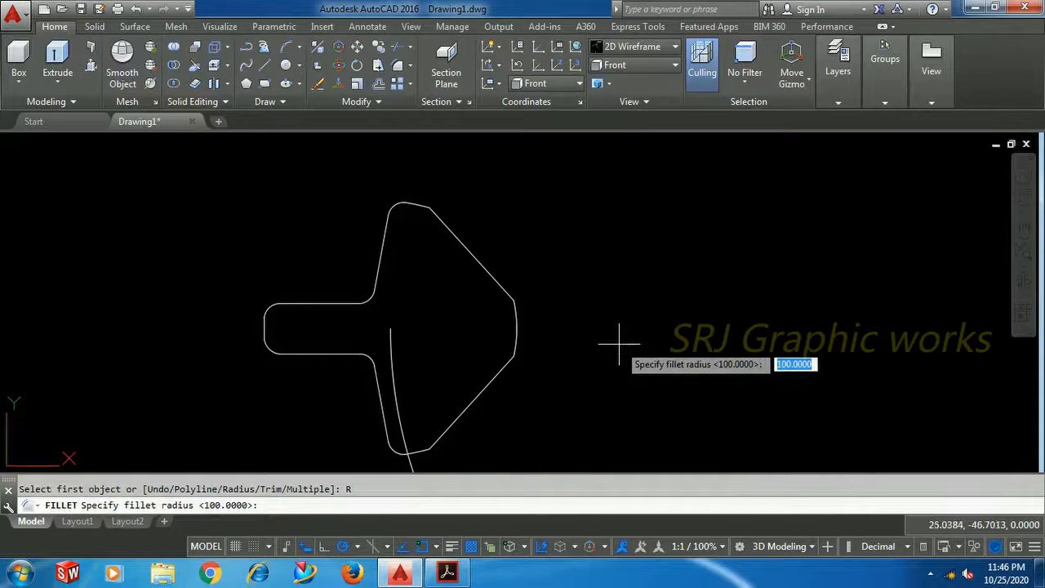
type("30")
key("Return")
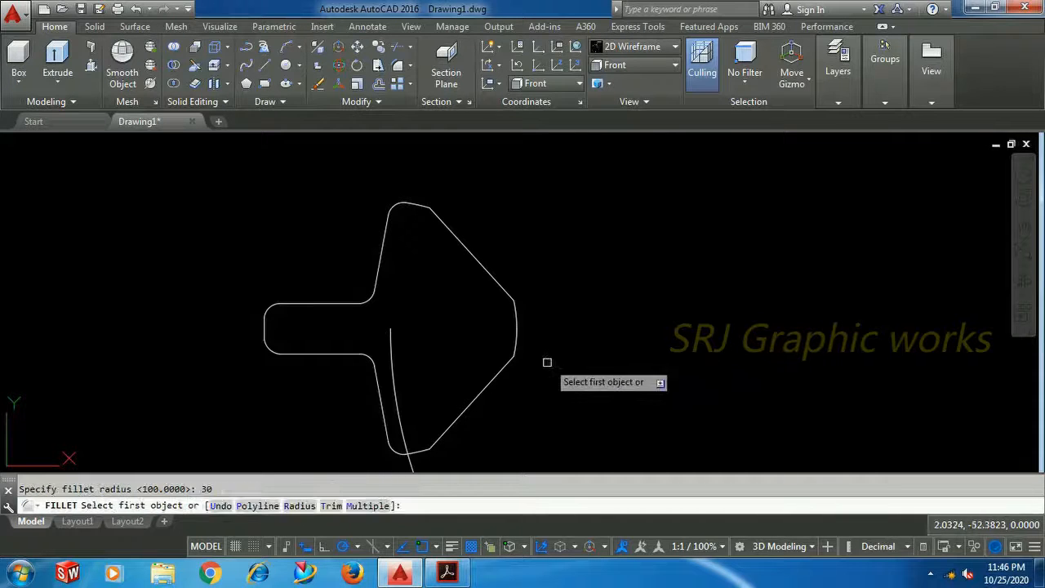
left_click(506, 361)
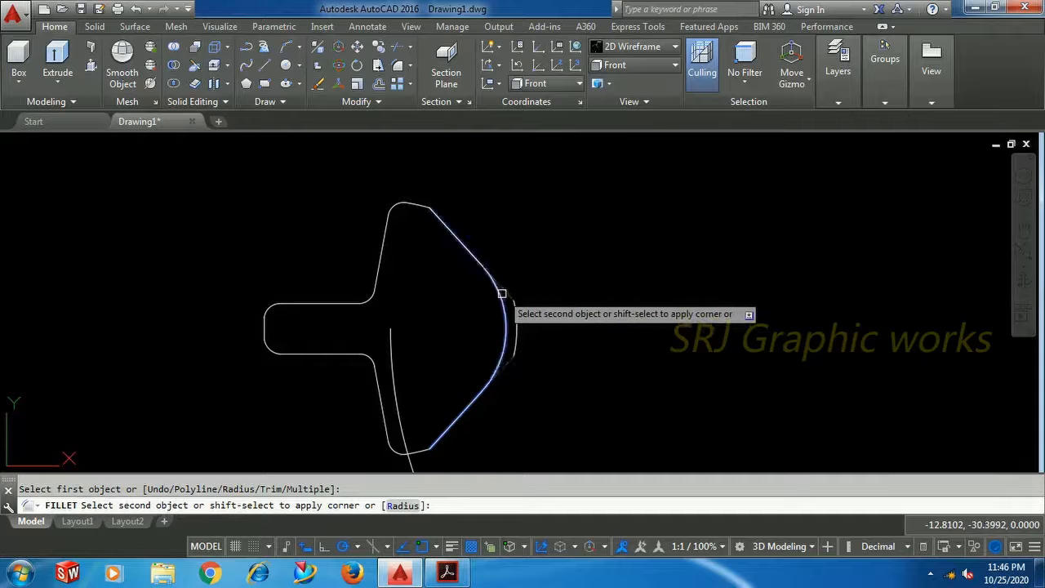
right_click(557, 280)
left_click(595, 346)
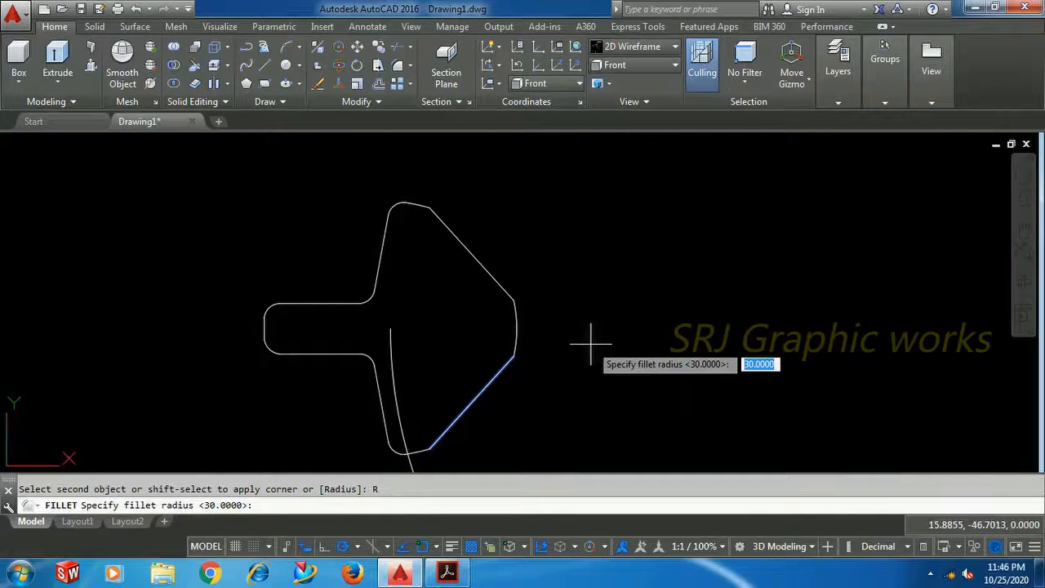
type("20")
key("Return")
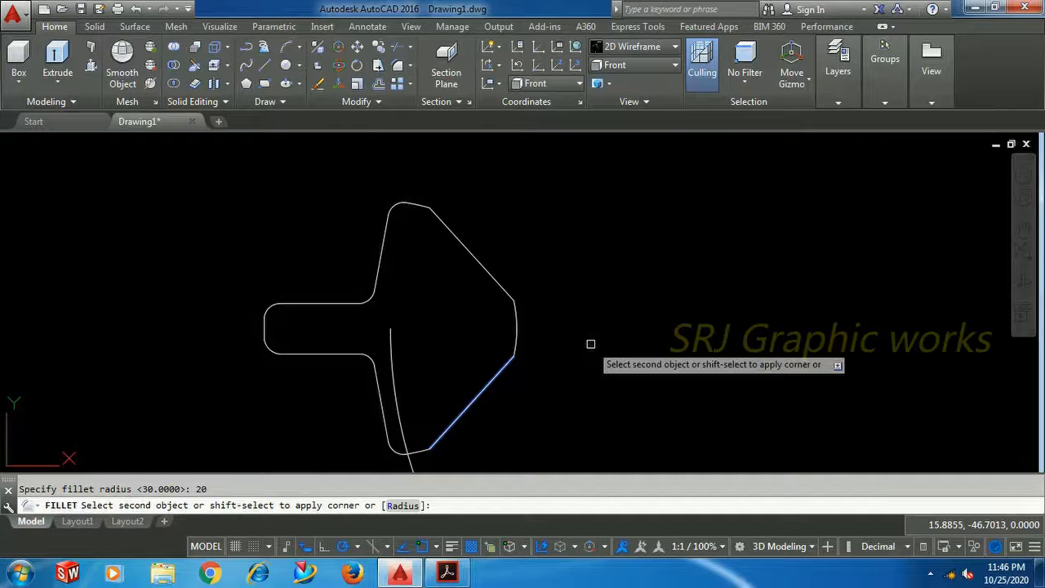
left_click(507, 289)
Step: Erase the leftover original arcs beside the new fillet at the profile's right end
scroll(569, 317, "up", 5)
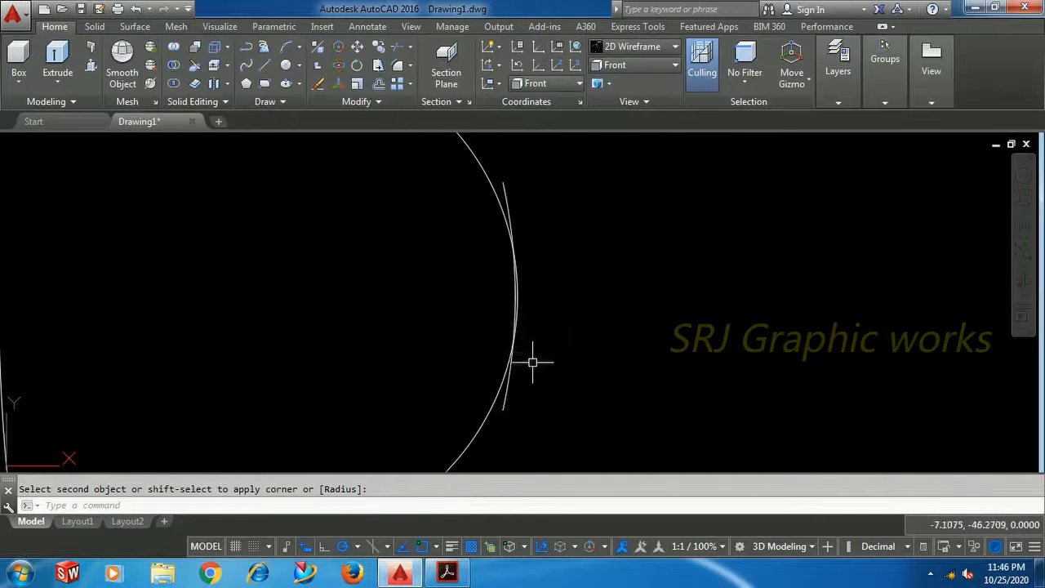
left_click(490, 401)
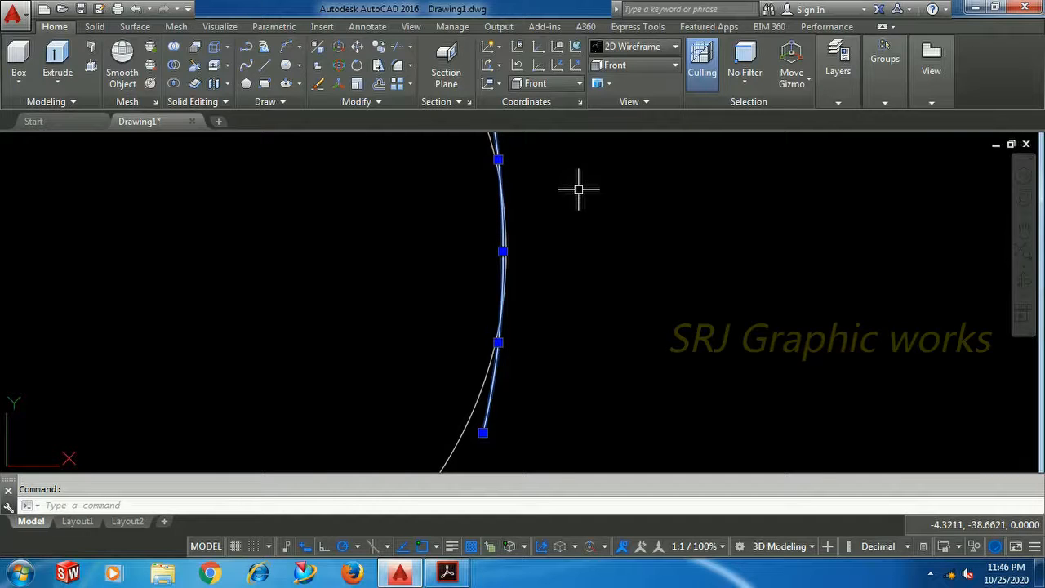
key("Delete")
Step: Set the view to SW Isometric and the visual style to Realistic
scroll(579, 189, "down", 4)
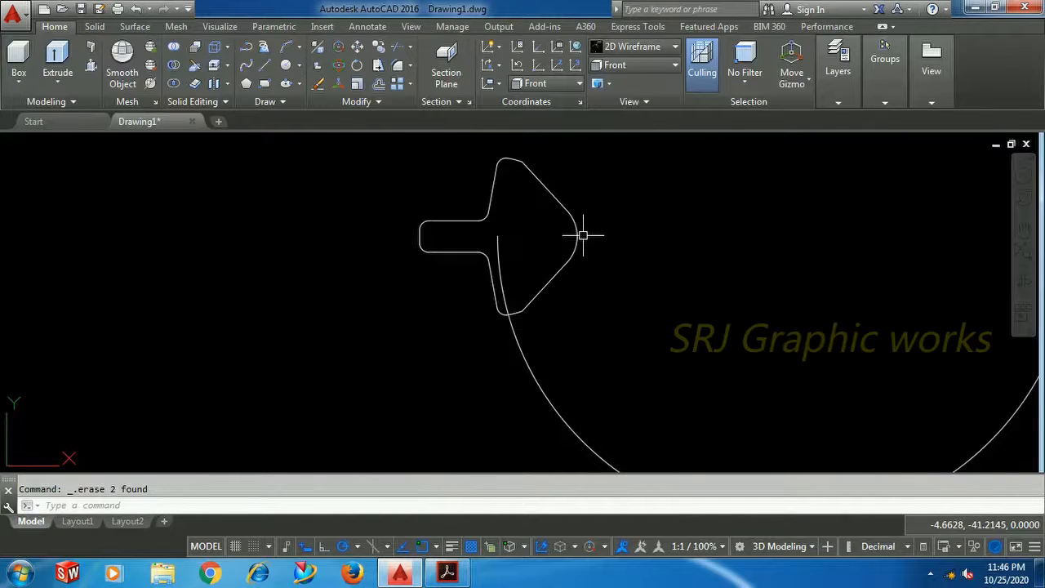
scroll(599, 250, "down", 1)
mouse_move(606, 264)
middle_mouse_down()
mouse_move(465, 264)
mouse_move(353, 284)
middle_mouse_up()
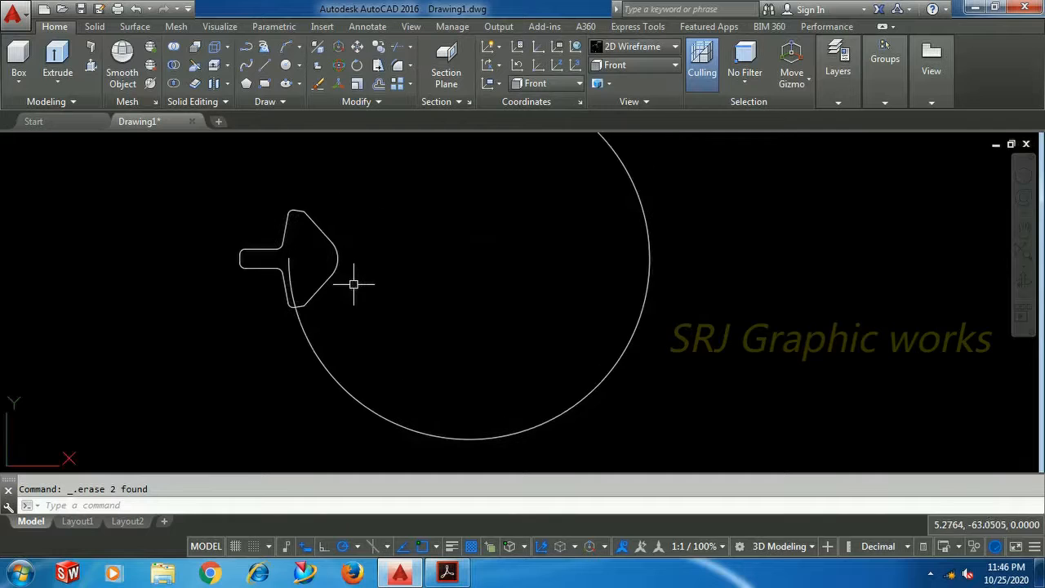
scroll(356, 281, "down", 2)
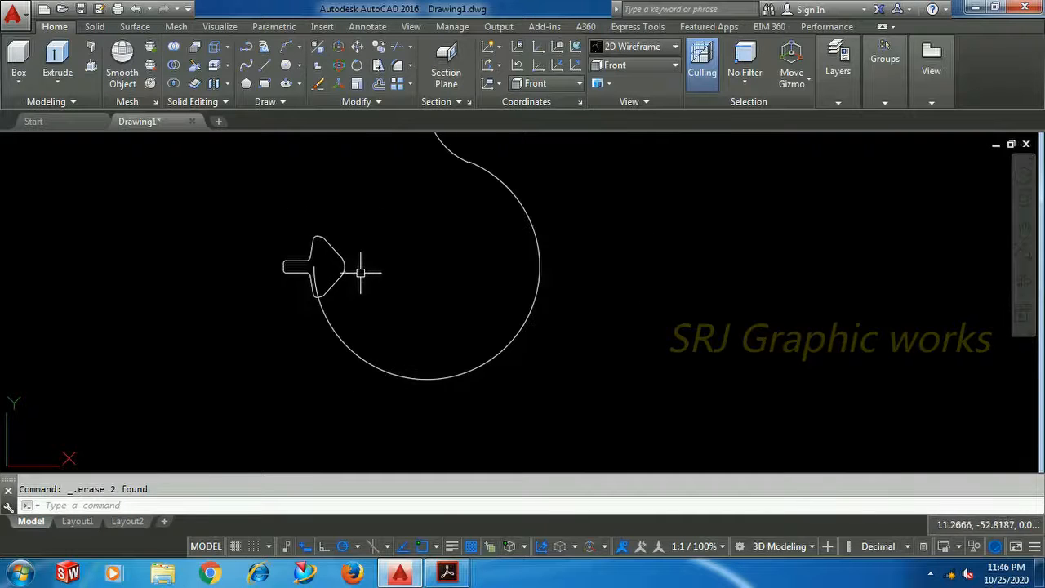
middle_click_drag(495, 320, 511, 401)
scroll(502, 351, "down", 2)
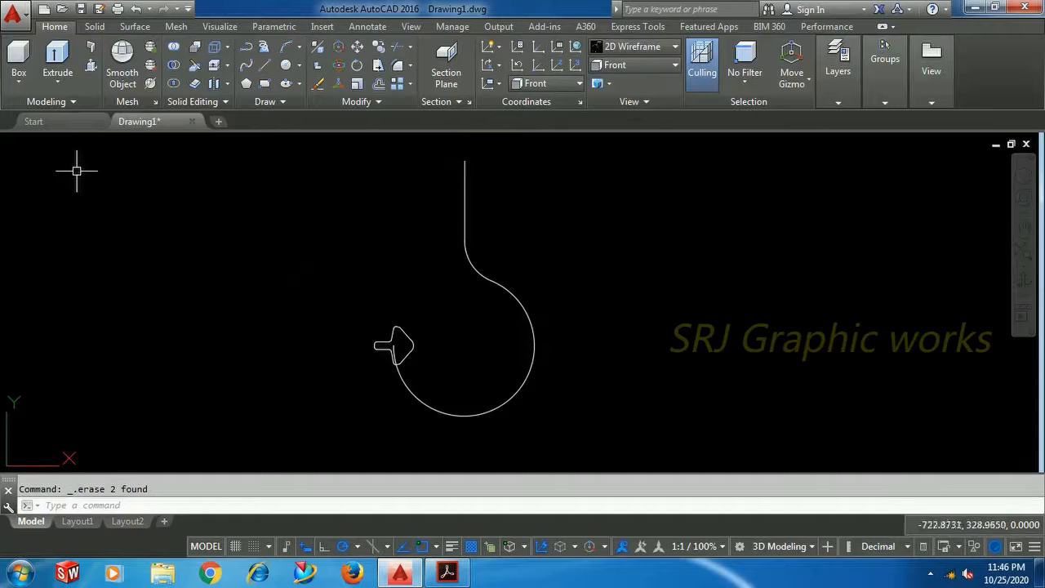
left_click(29, 143)
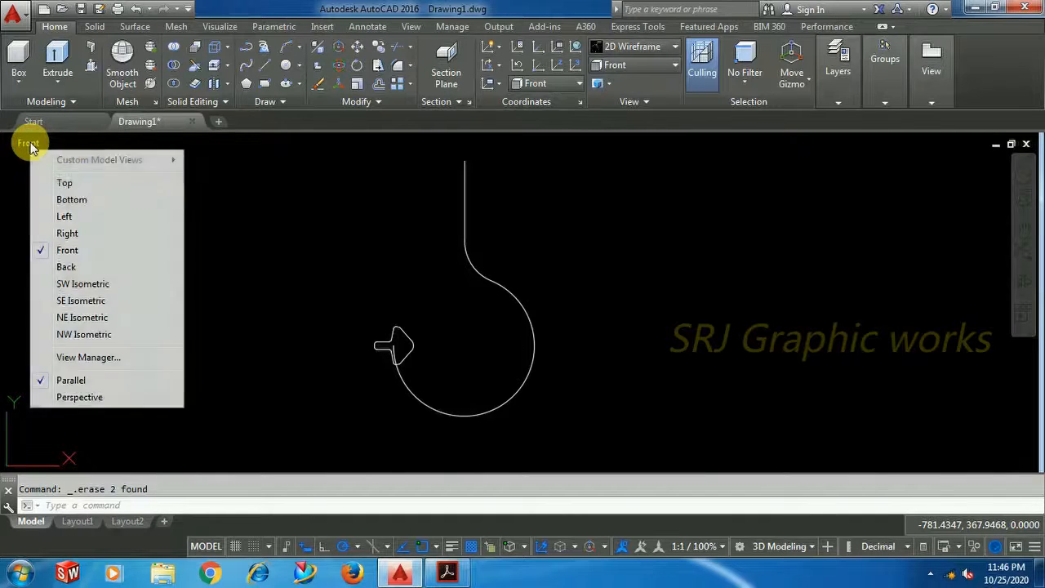
left_click(79, 285)
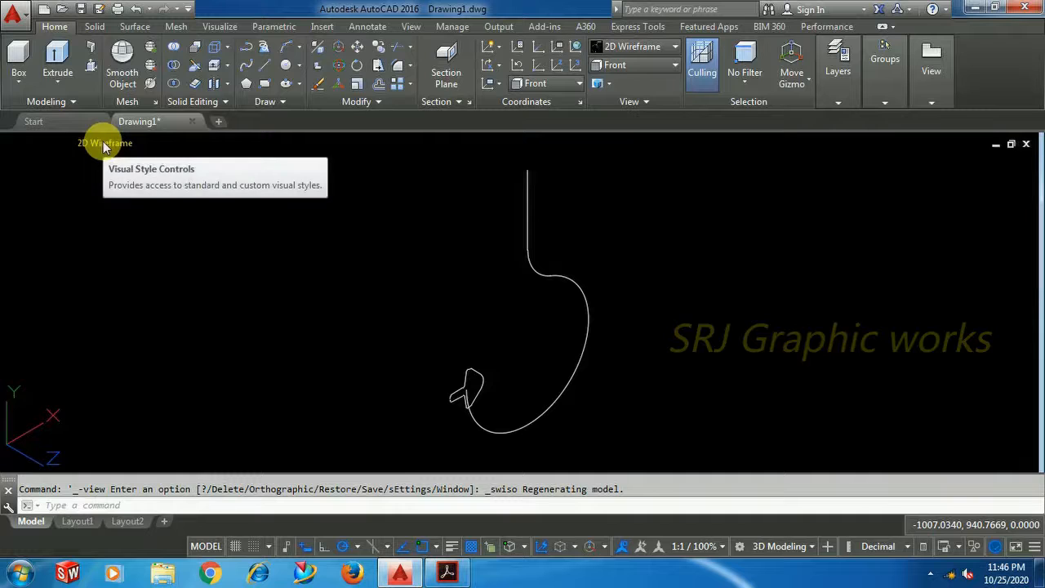
left_click(103, 141)
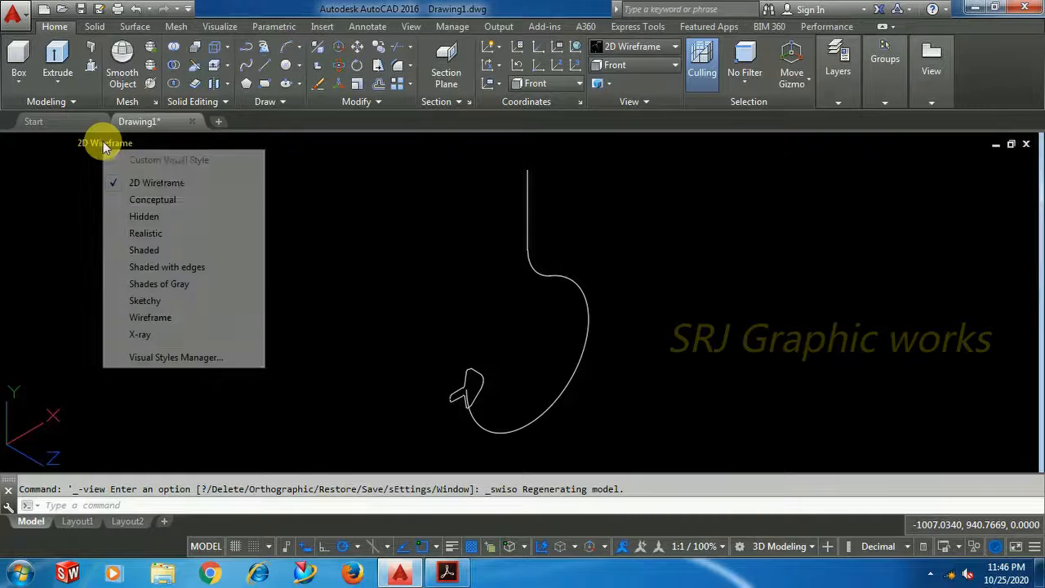
left_click(146, 233)
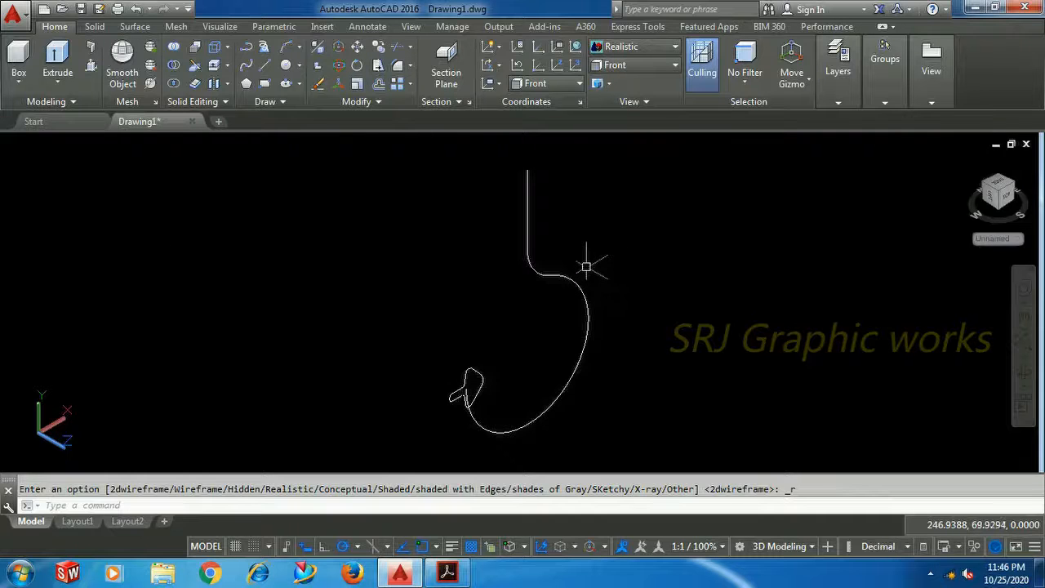
left_click(637, 49)
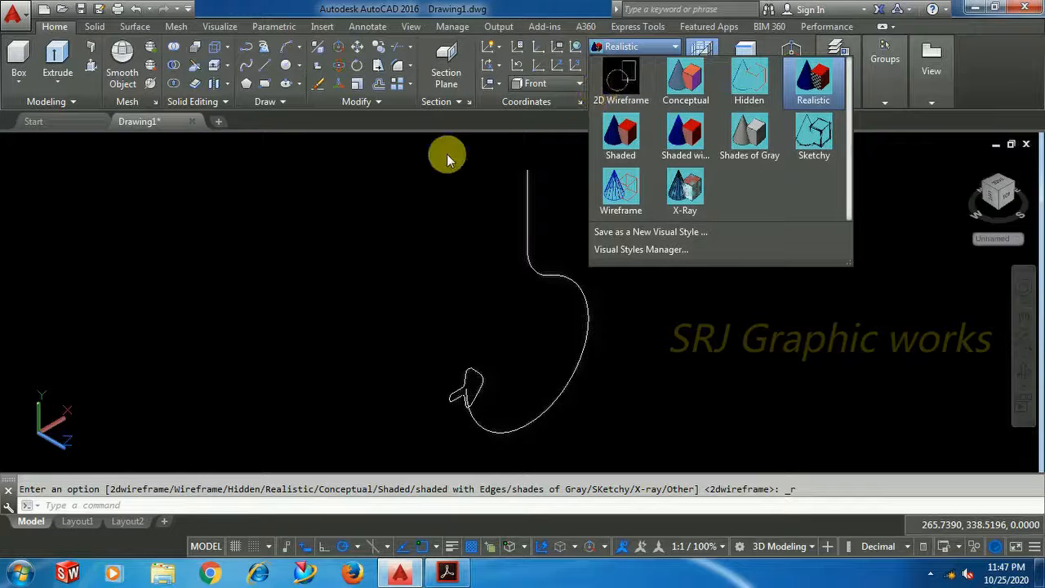
left_click(457, 213)
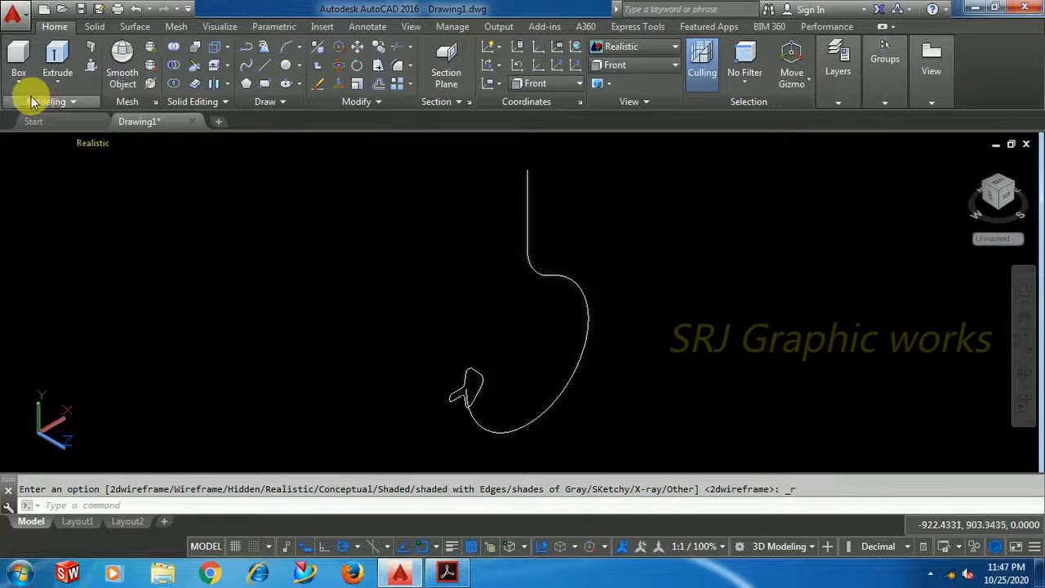
Step: Try to sweep all the separate segments of the cross-section profile along the hook's curved path
left_click(72, 87)
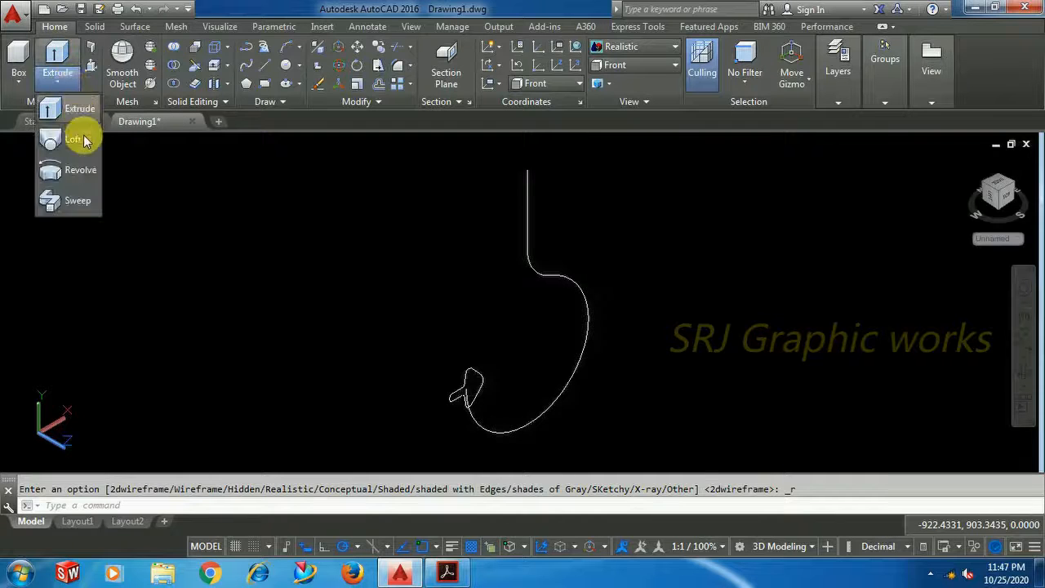
left_click(76, 201)
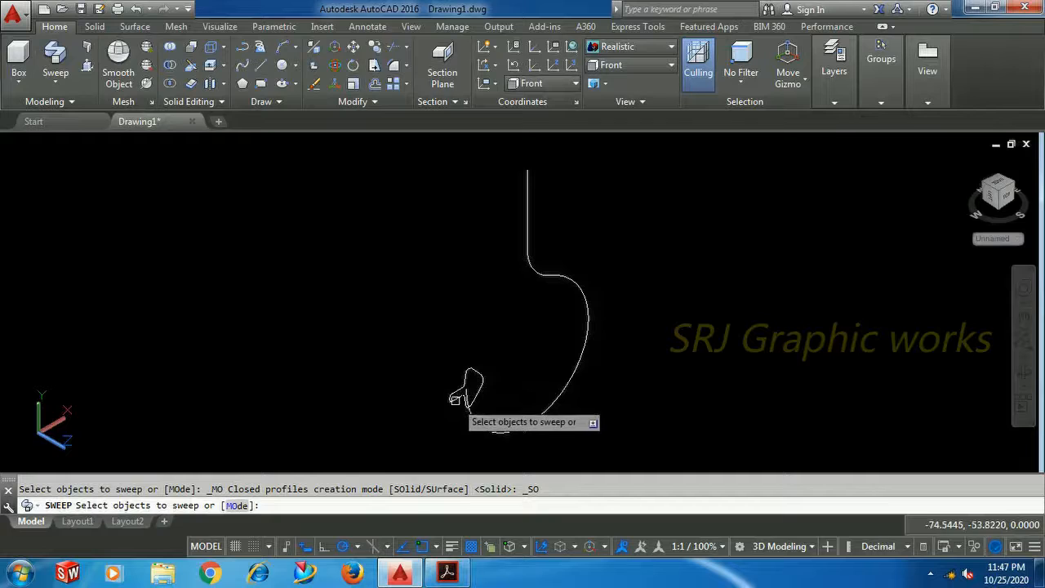
scroll(497, 399, "up", 5)
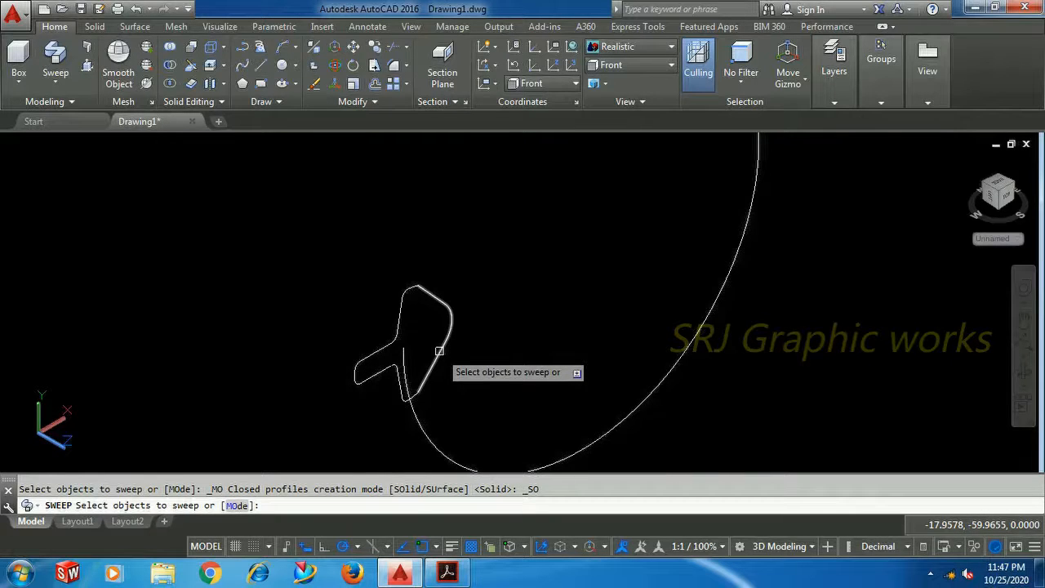
left_click(439, 351)
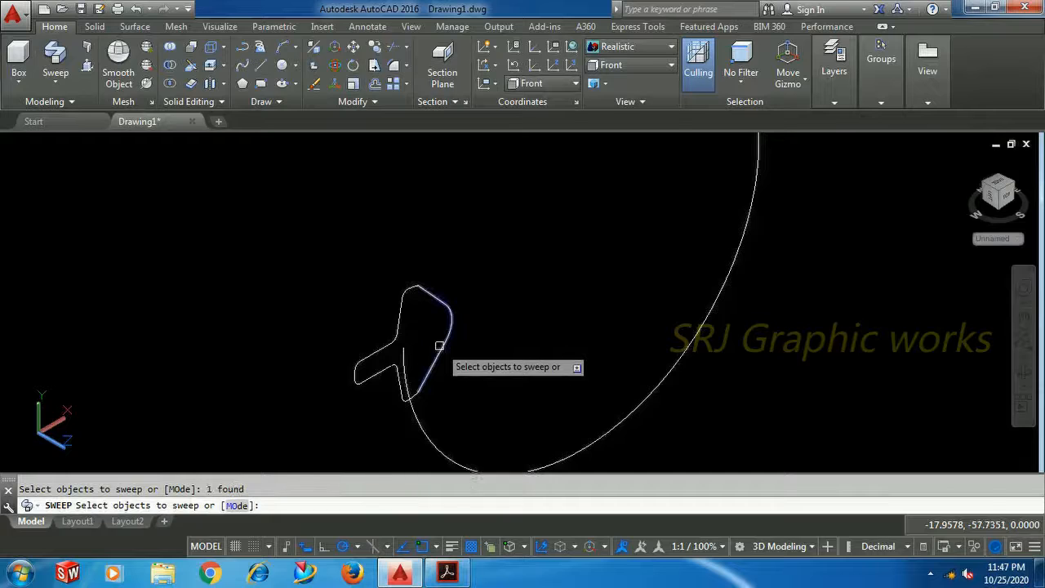
left_click(411, 290)
left_click(319, 262)
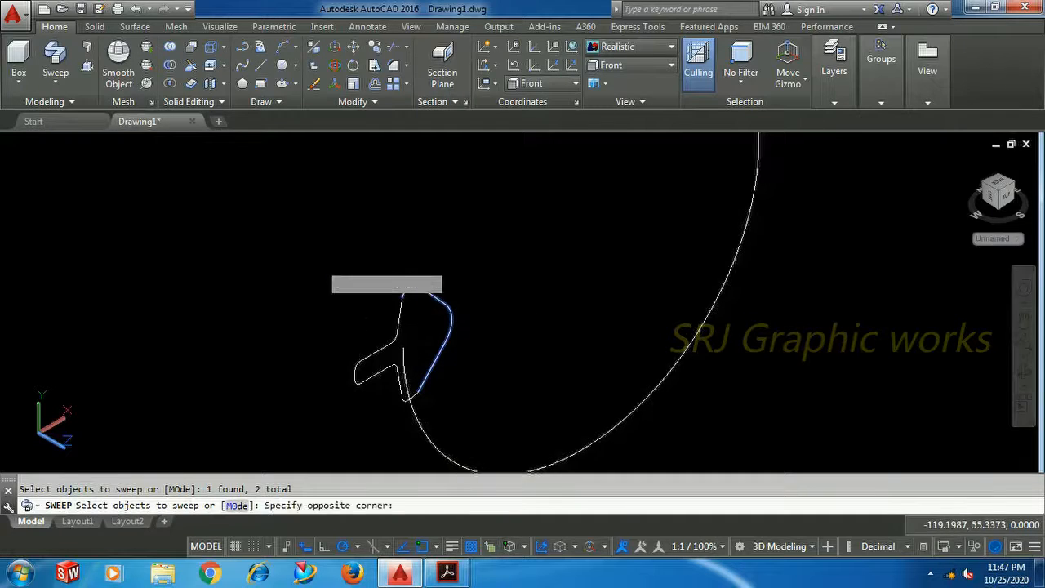
left_click(474, 414)
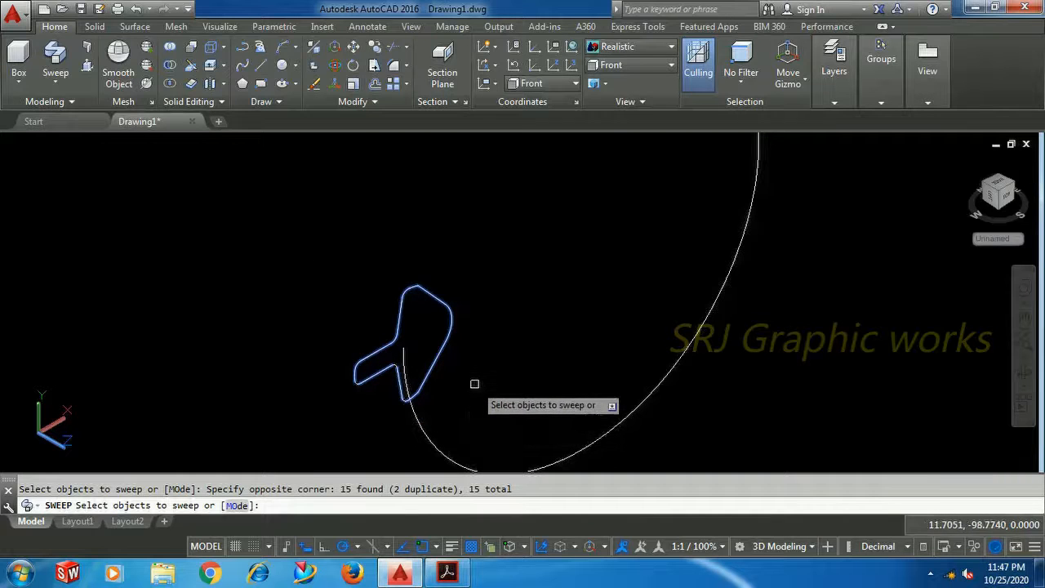
key("Return")
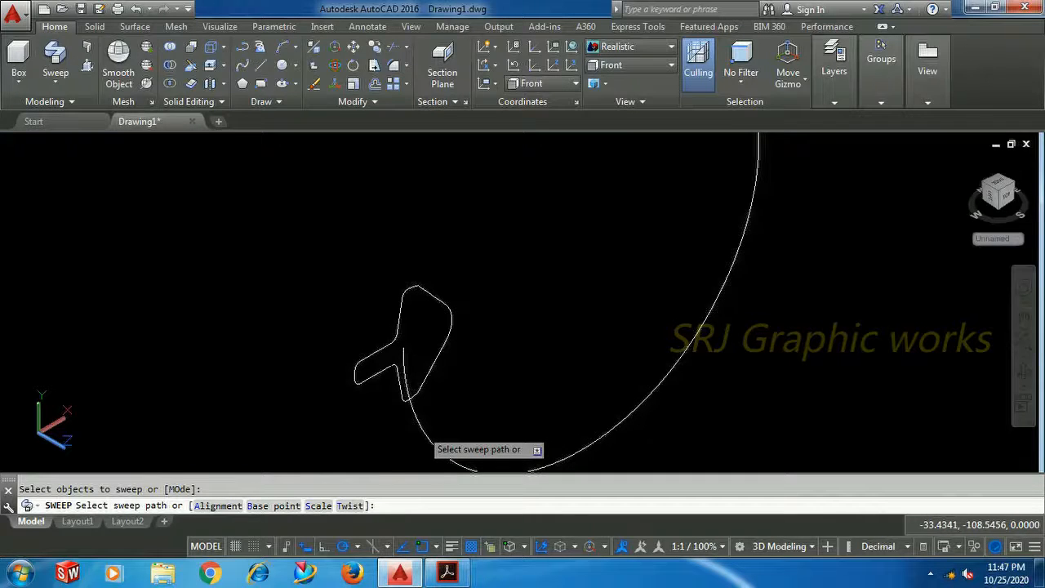
left_click(426, 436)
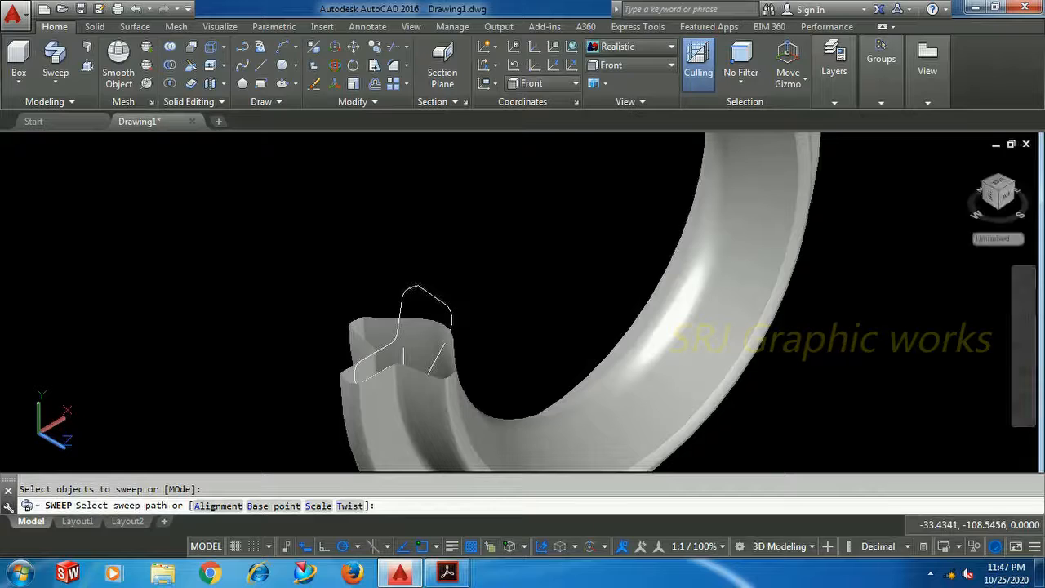
Step: Inspect the swept hook around its profile end and undo the sweep
scroll(457, 310, "down", 5)
scroll(526, 233, "down", 3)
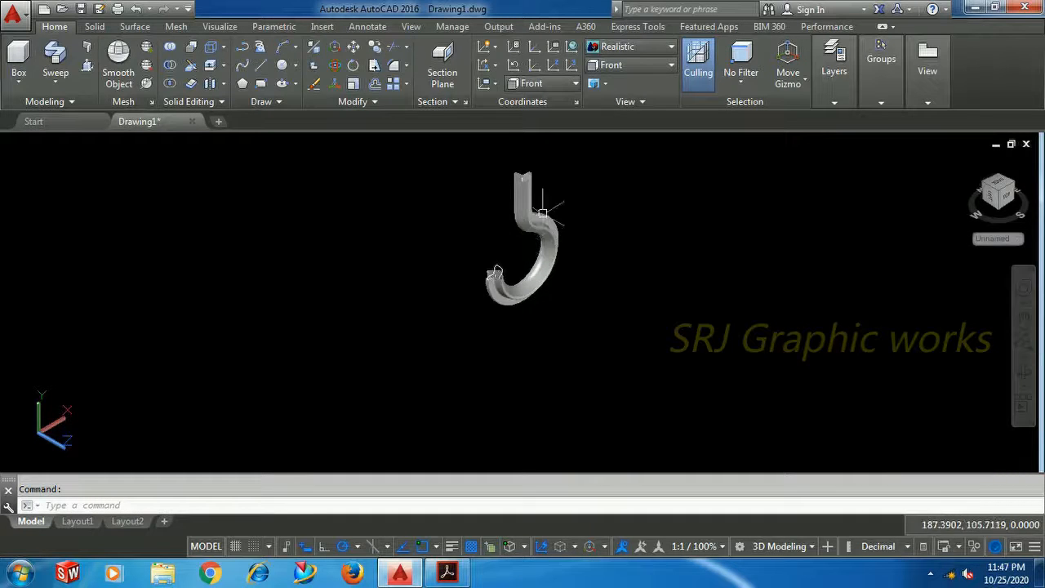
scroll(503, 278, "up", 5)
scroll(472, 334, "up", 2)
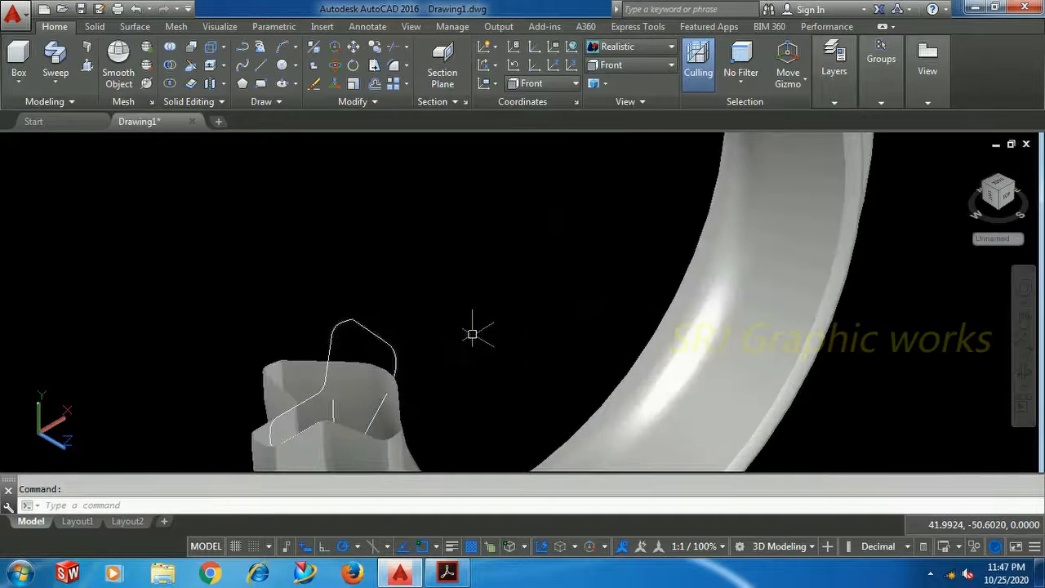
scroll(472, 333, "down", 2)
scroll(426, 390, "up", 3)
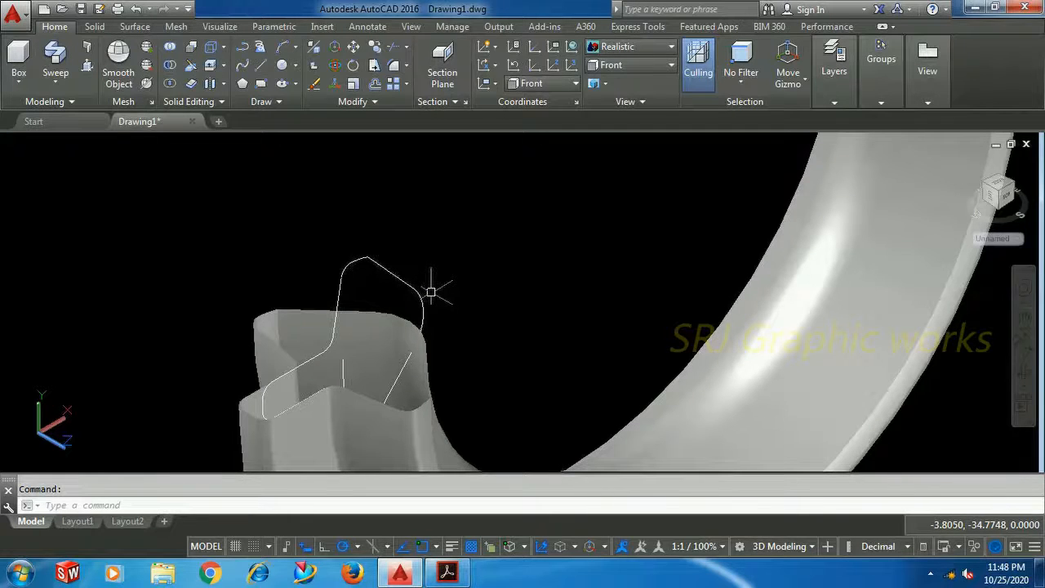
scroll(436, 293, "down", 3)
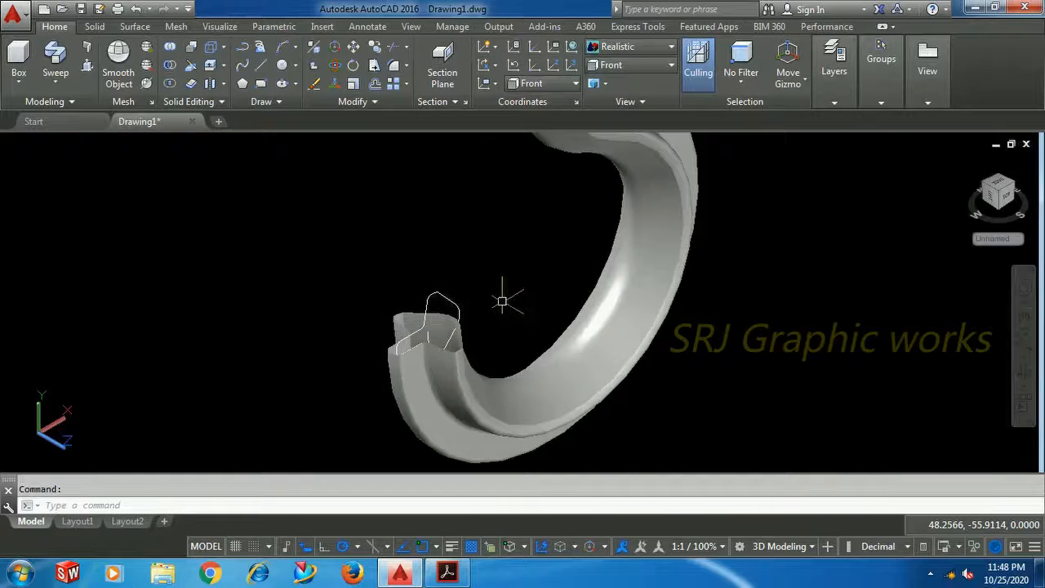
key("ctrl+z")
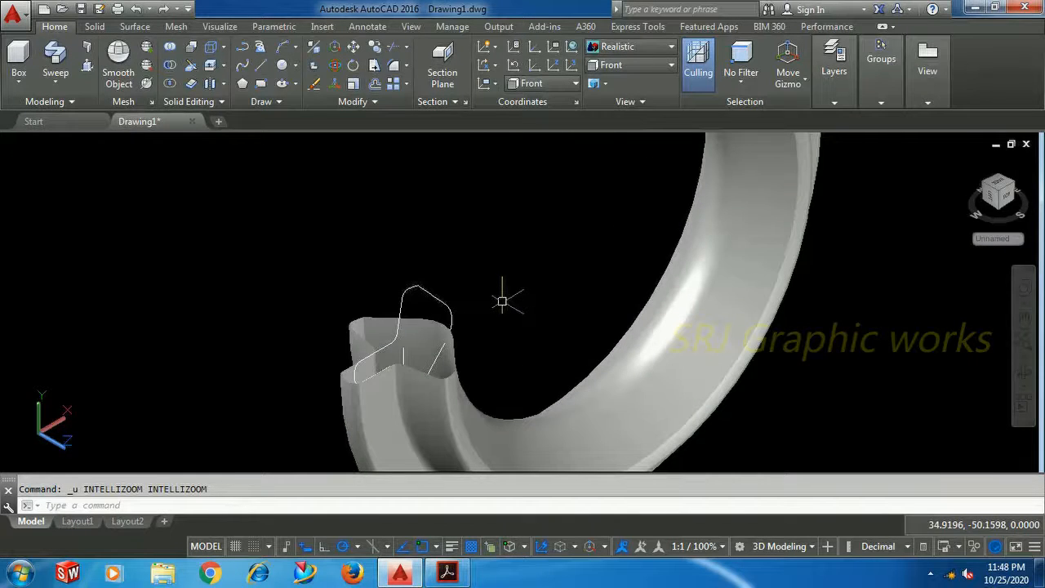
key("ctrl+z")
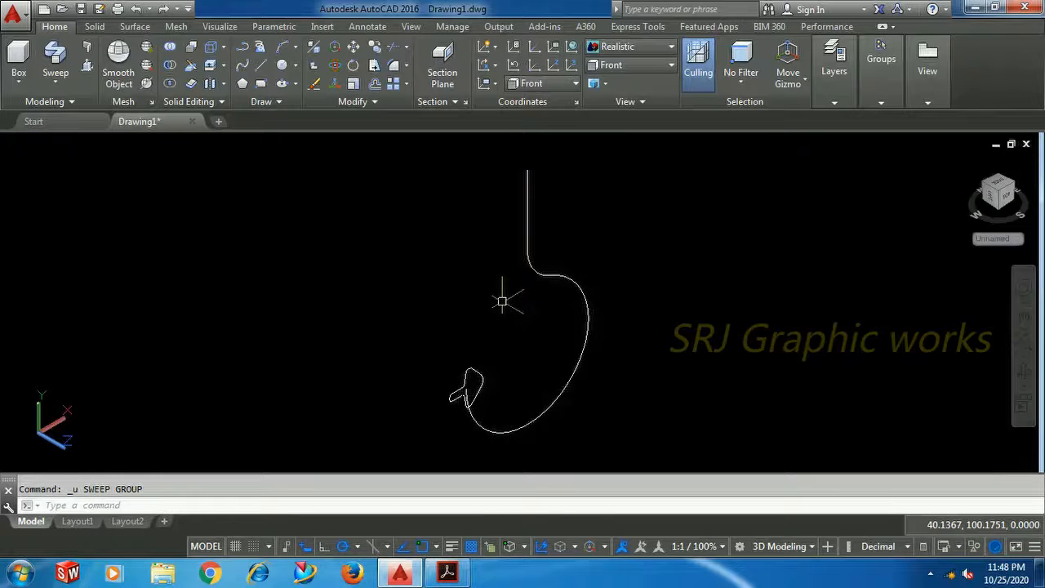
Step: Join the segments of the cross-section profile at the free end of the hook path
scroll(461, 434, "up", 3)
scroll(483, 391, "up", 2)
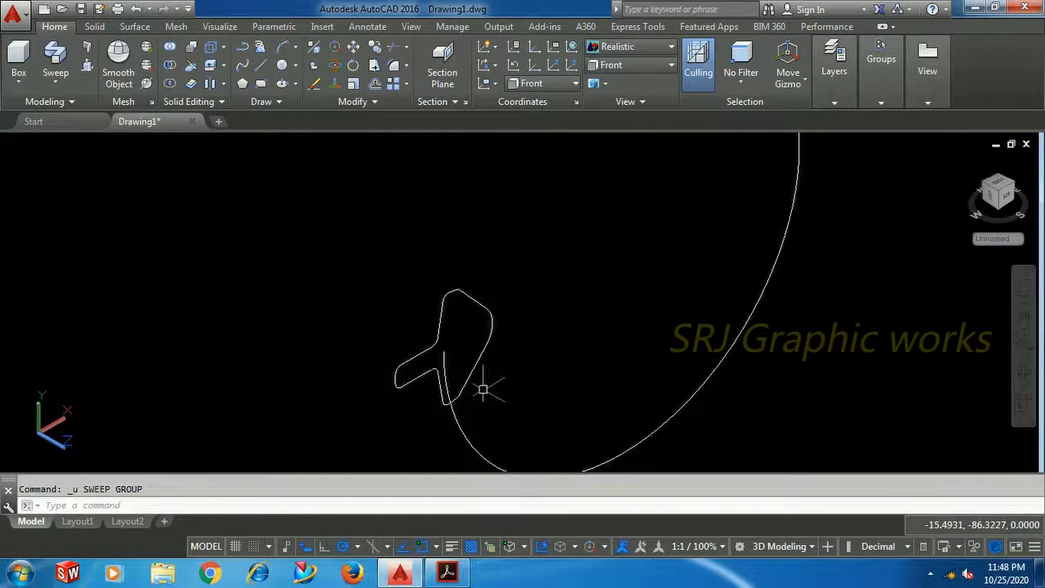
type("j")
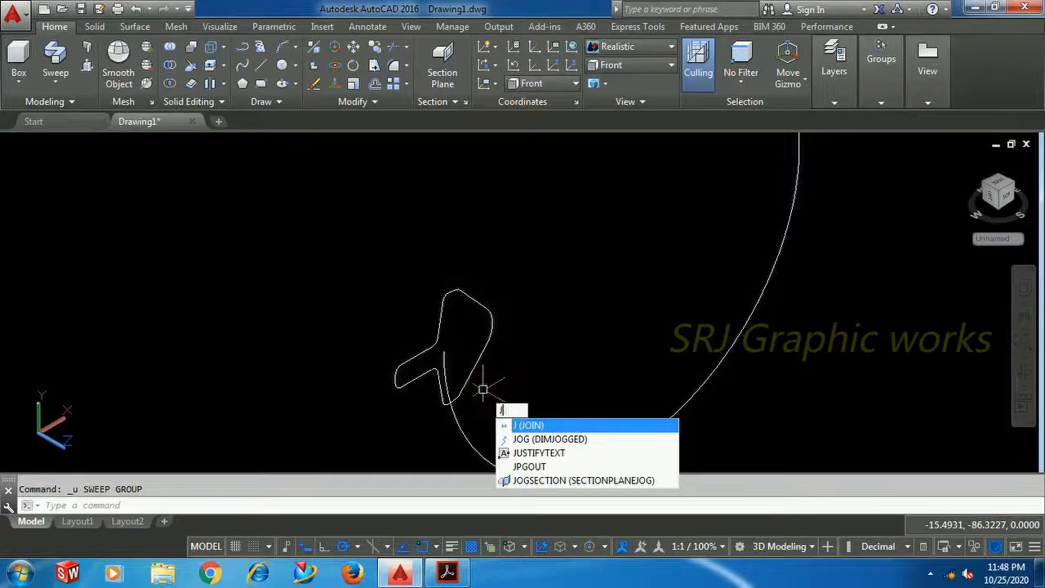
key("Return")
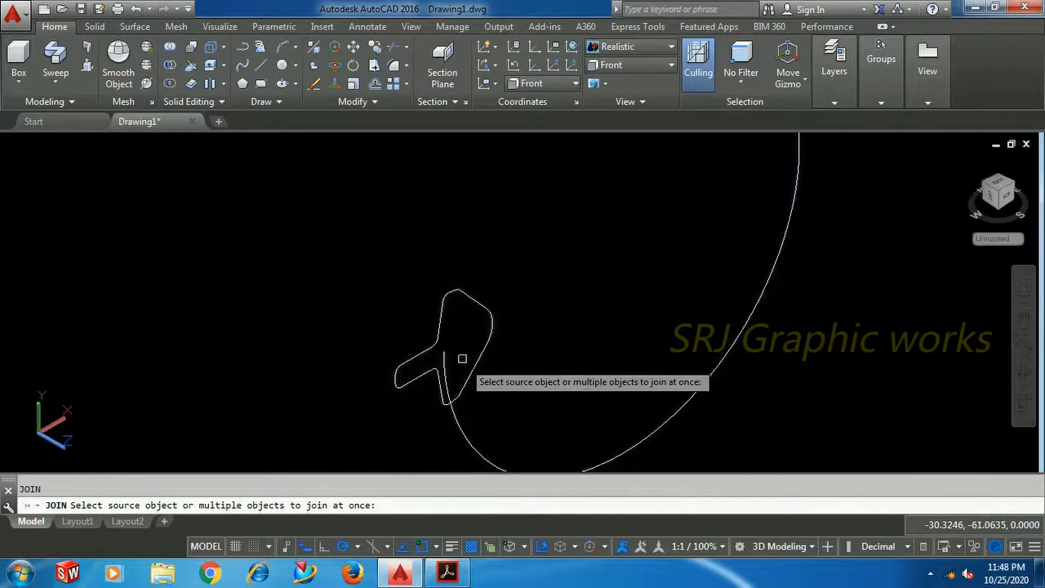
left_click(360, 261)
left_click(543, 400)
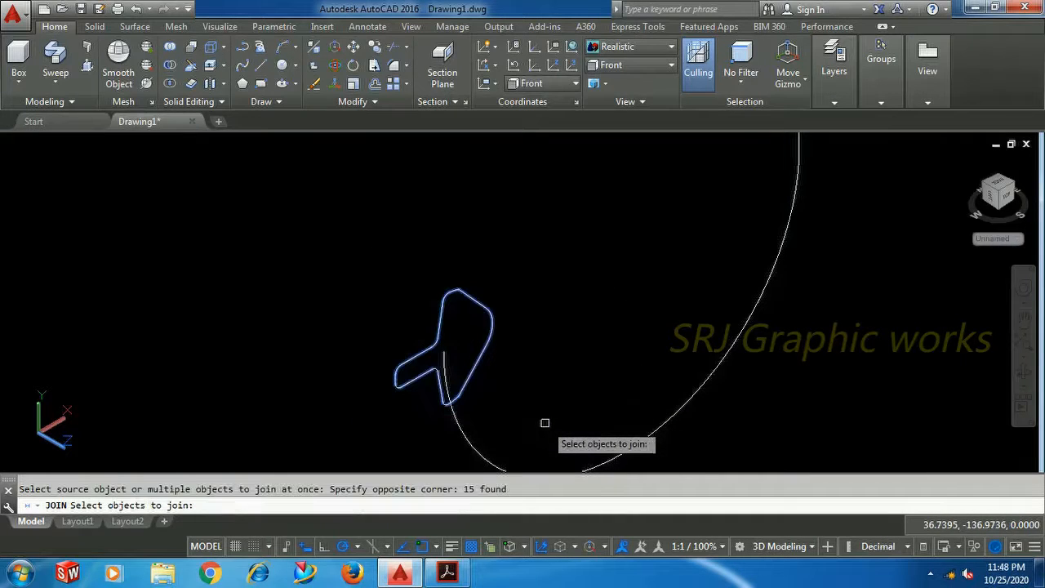
key("Return")
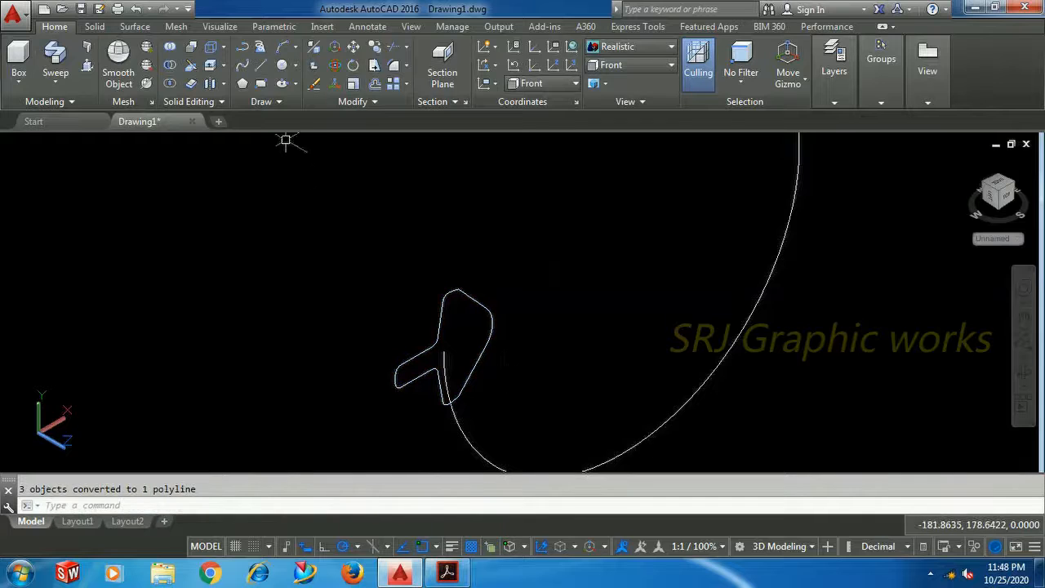
left_click(56, 58)
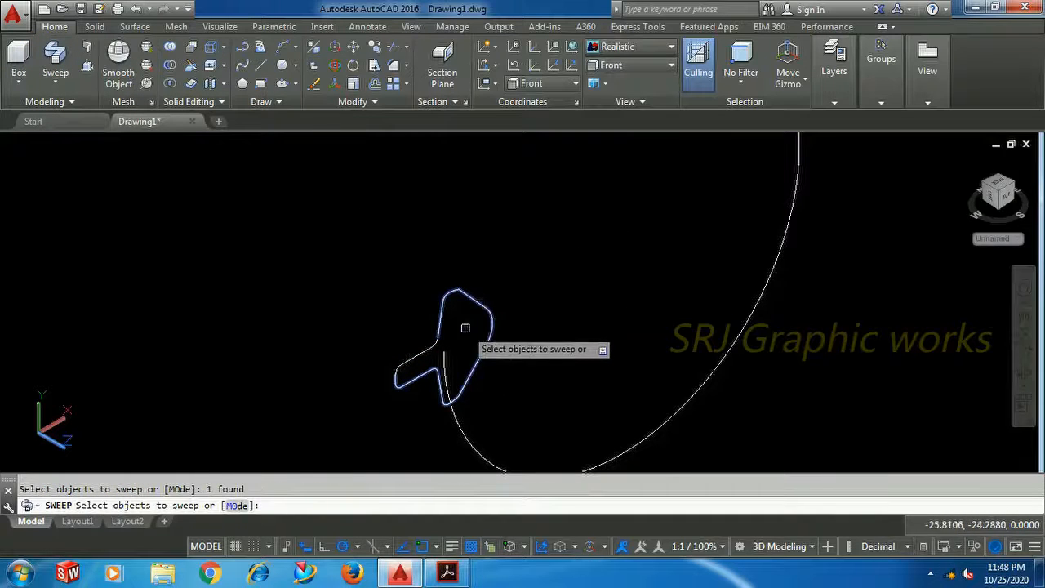
scroll(431, 352, "up", 2)
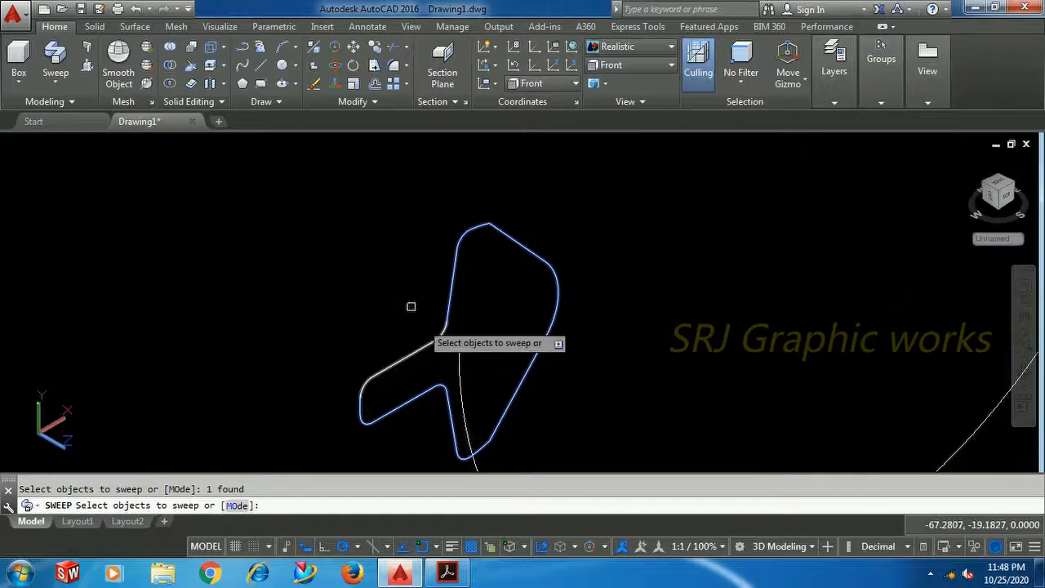
right_click(401, 275)
left_click(420, 290)
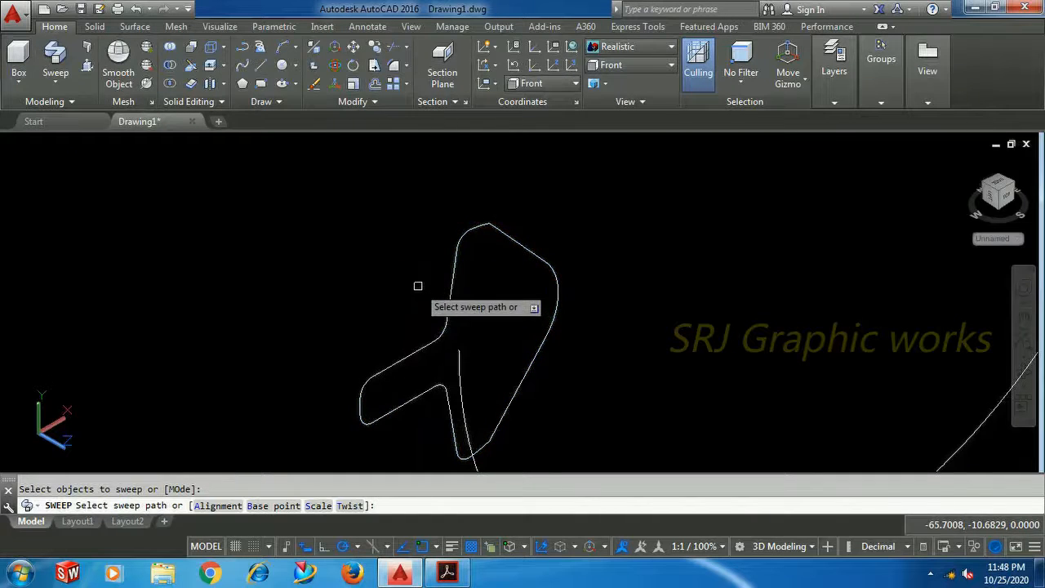
right_click(413, 281)
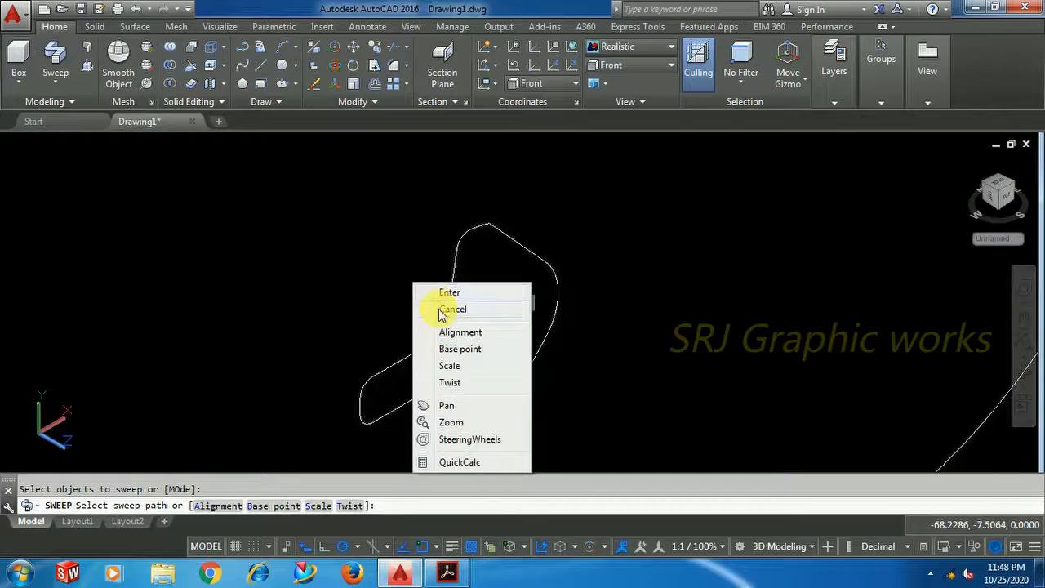
left_click(443, 310)
Step: Join the profile's main outline with the remaining upper edge of its narrow leg to form one polyline
type("j")
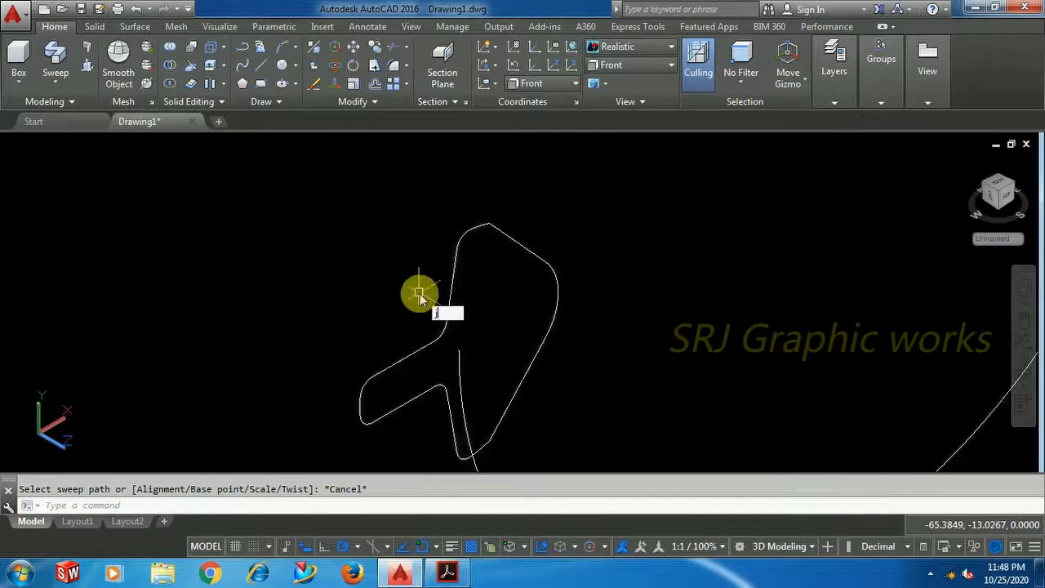
key("Return")
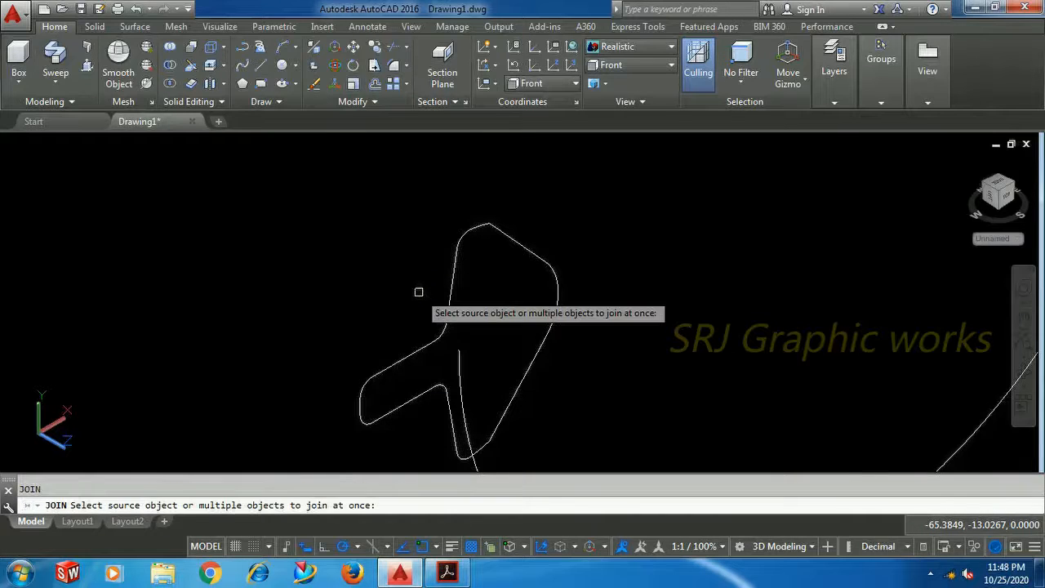
left_click(424, 371)
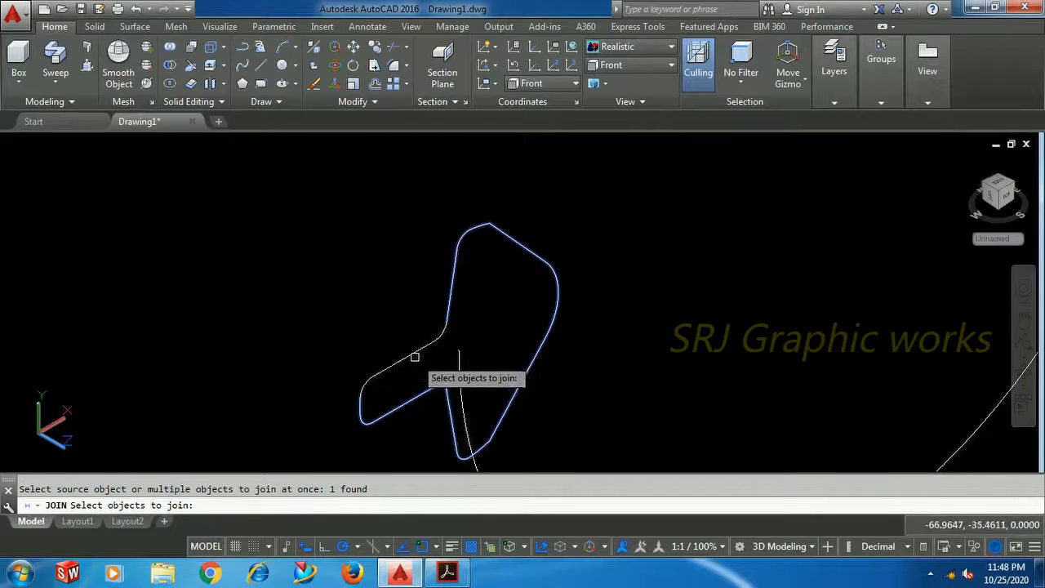
left_click(413, 356)
key("Return")
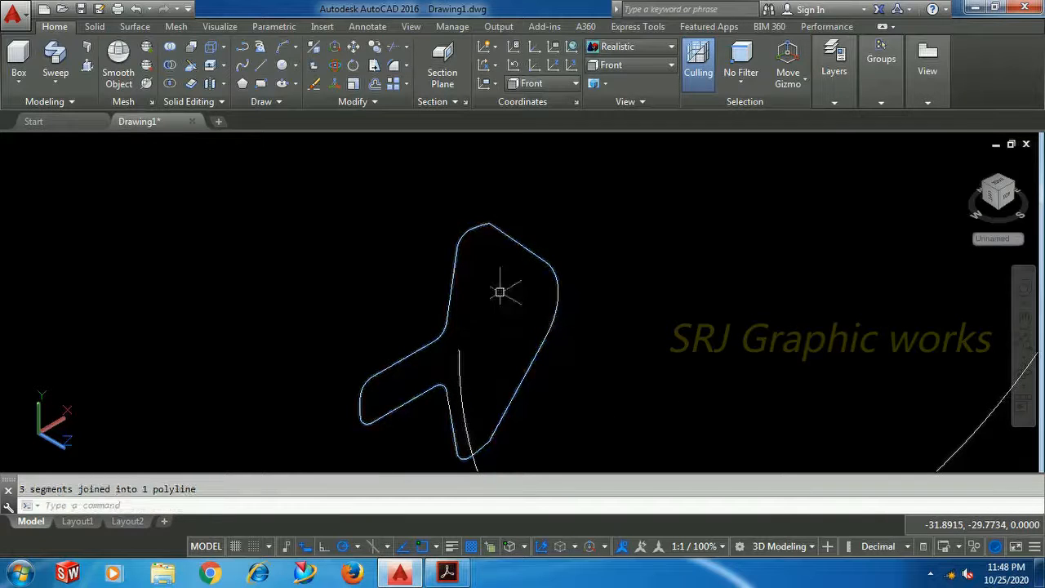
Step: Try to sweep the joined cross-section profile along the curved hook path
scroll(450, 296, "down", 4)
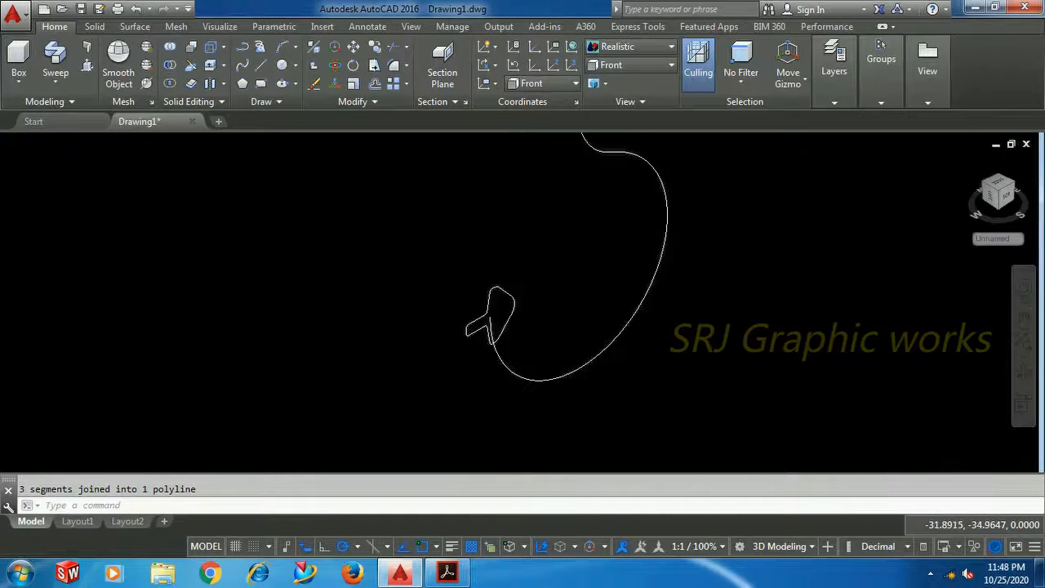
middle_click_drag(476, 354, 388, 413)
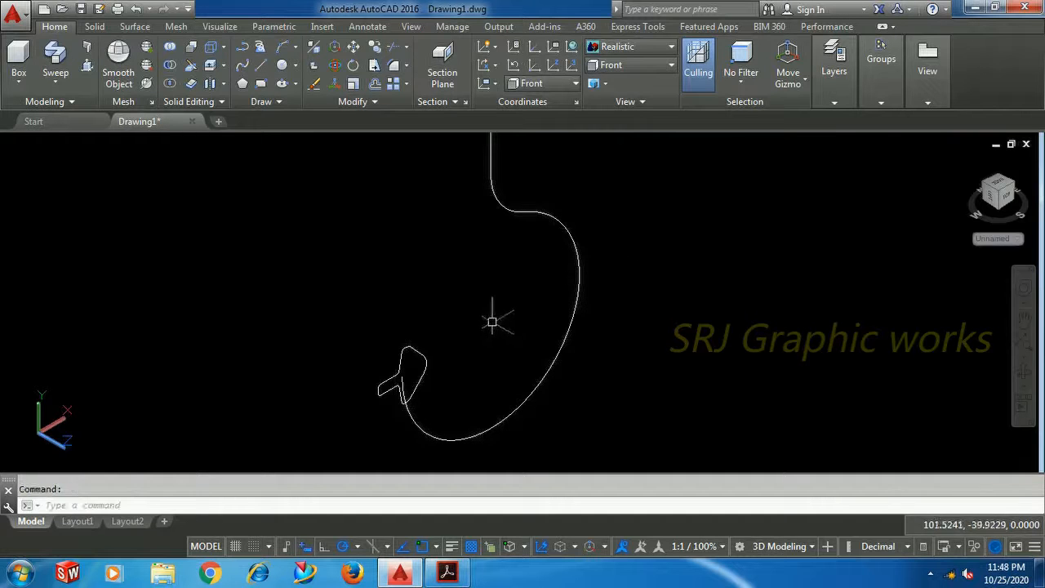
left_click(54, 57)
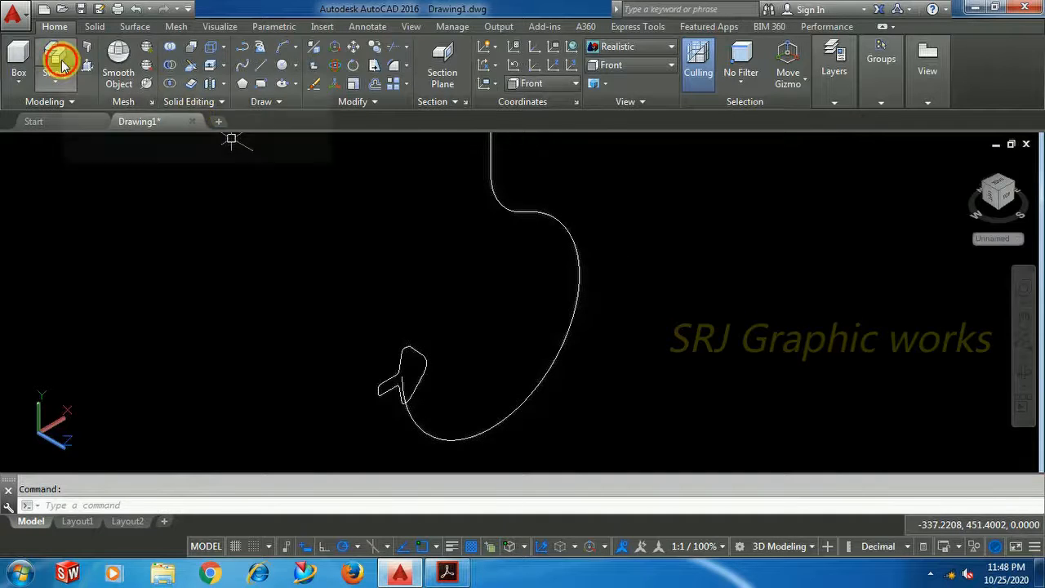
left_click(411, 364)
key("Return")
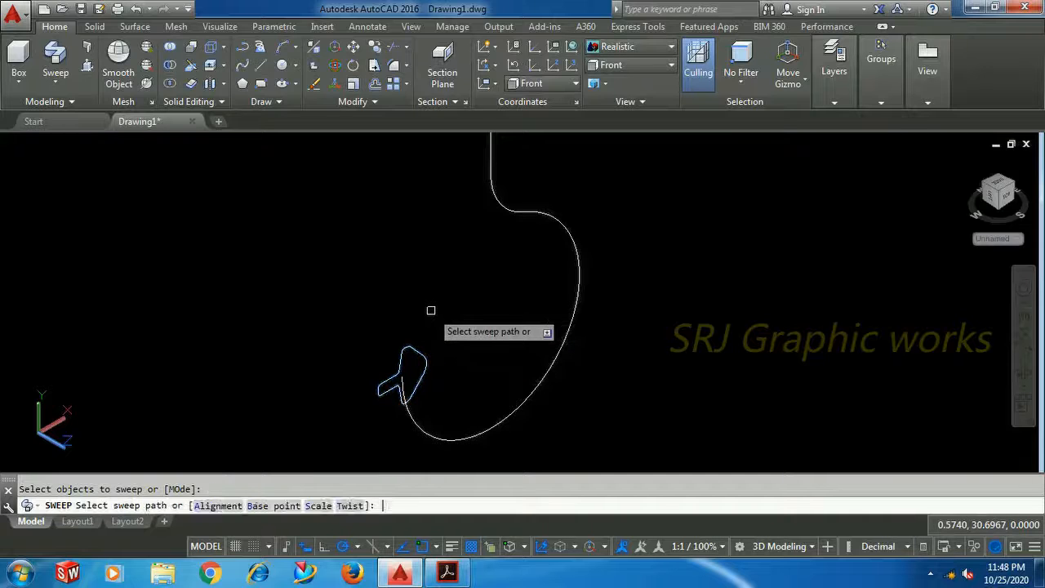
left_click(458, 440)
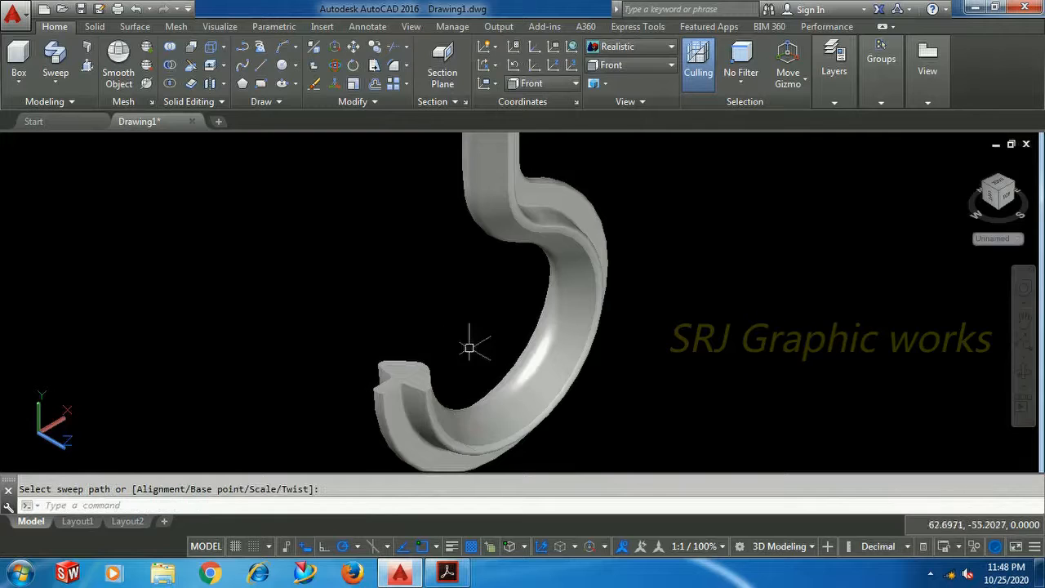
Step: Compare the swept hook's proportions with the crane hook picture in the PDF work book and undo the sweep
scroll(469, 348, "down", 2)
scroll(466, 367, "up", 5)
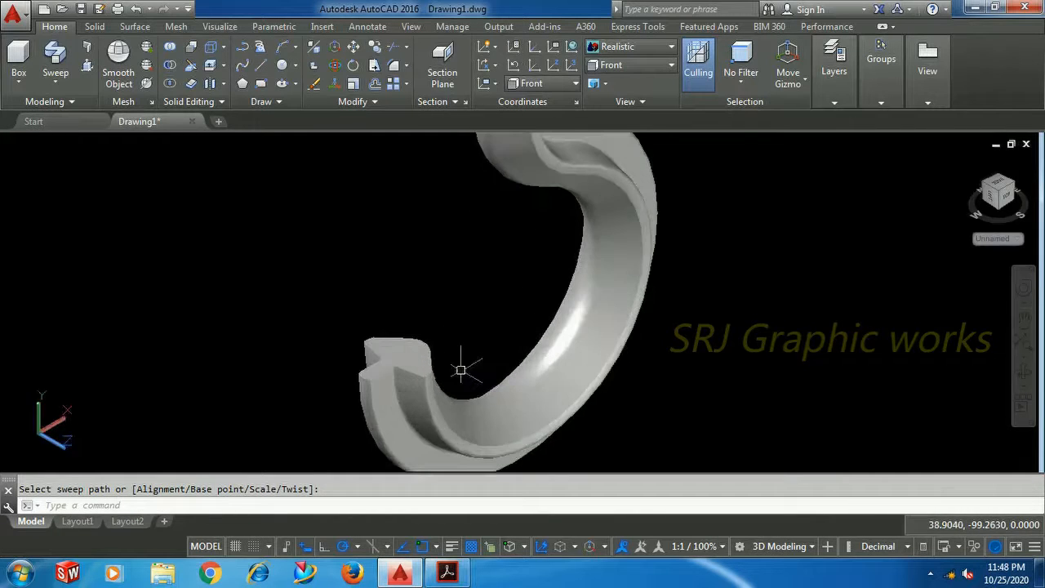
scroll(457, 367, "down", 4)
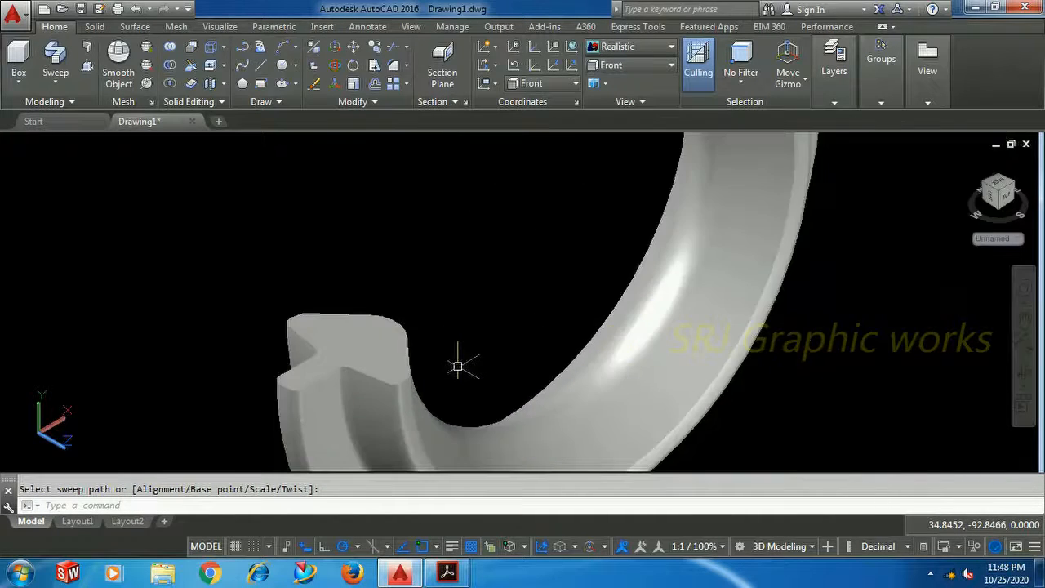
left_click(448, 572)
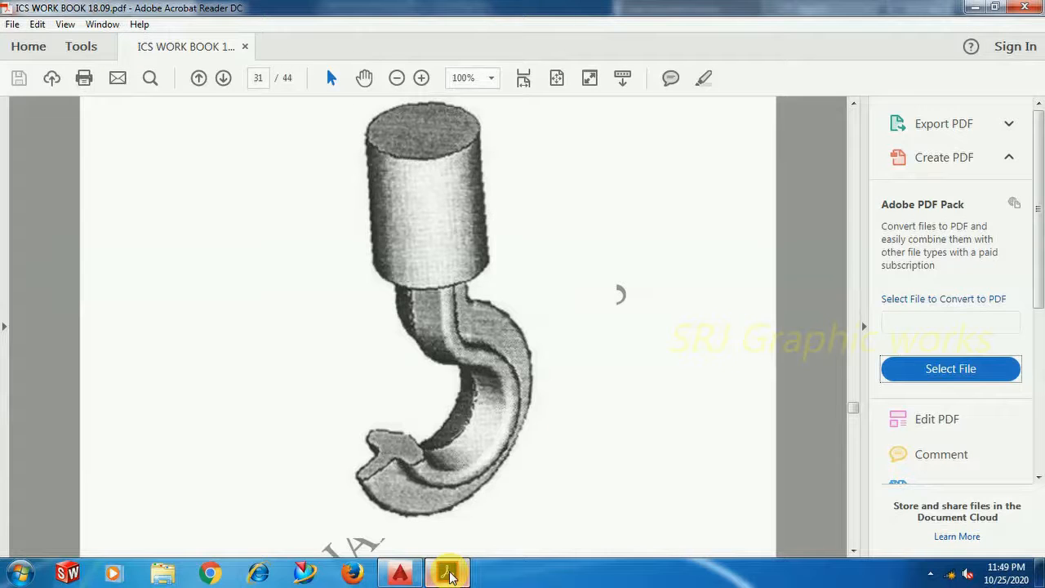
left_click(448, 573)
scroll(461, 370, "up", 3)
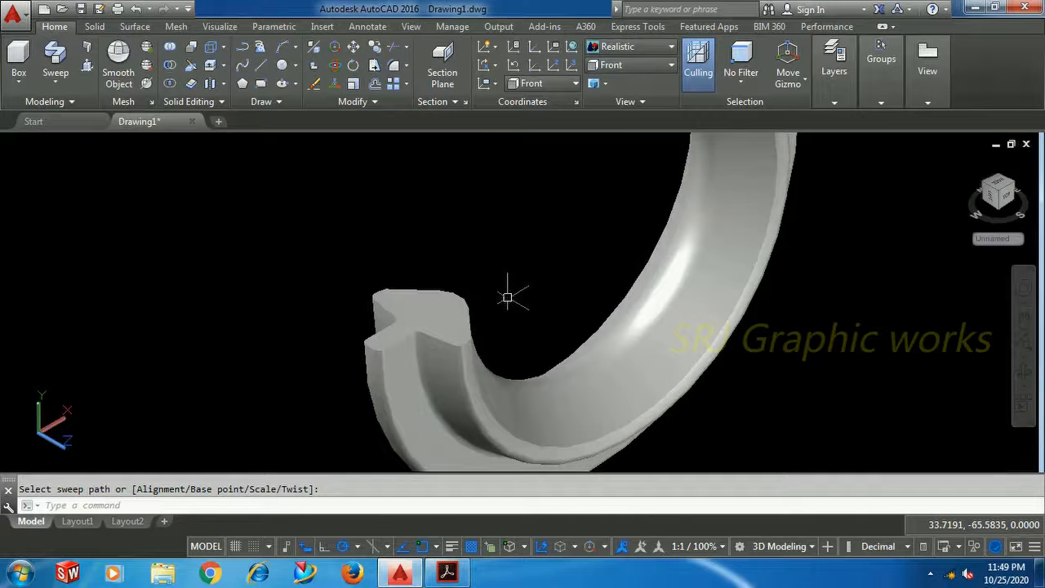
scroll(507, 297, "down", 2)
key("ctrl+z")
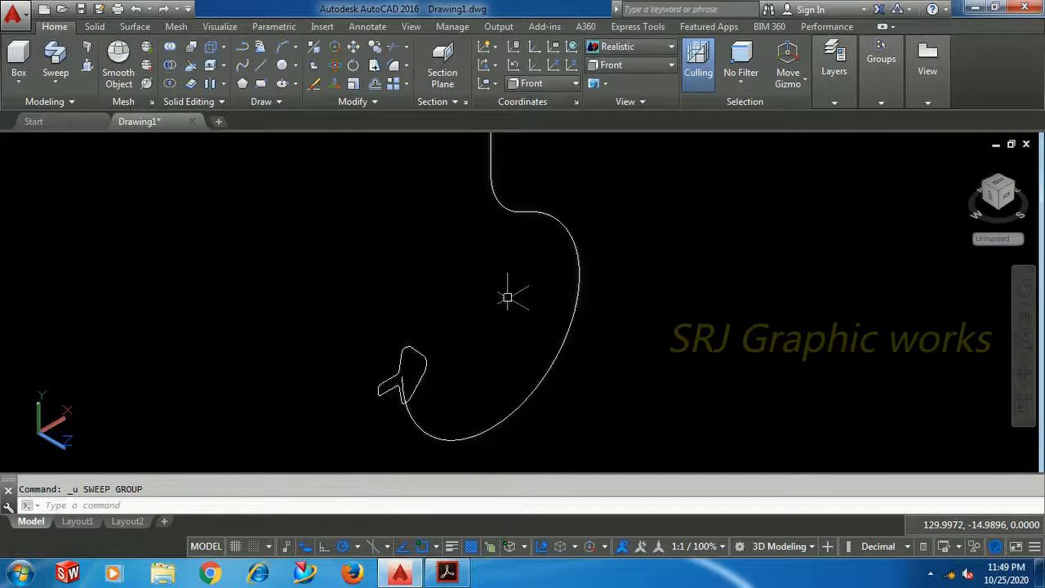
Step: Scale the cross-section profile by a factor of 2 about the free end of the hook path
scroll(460, 407, "up", 2)
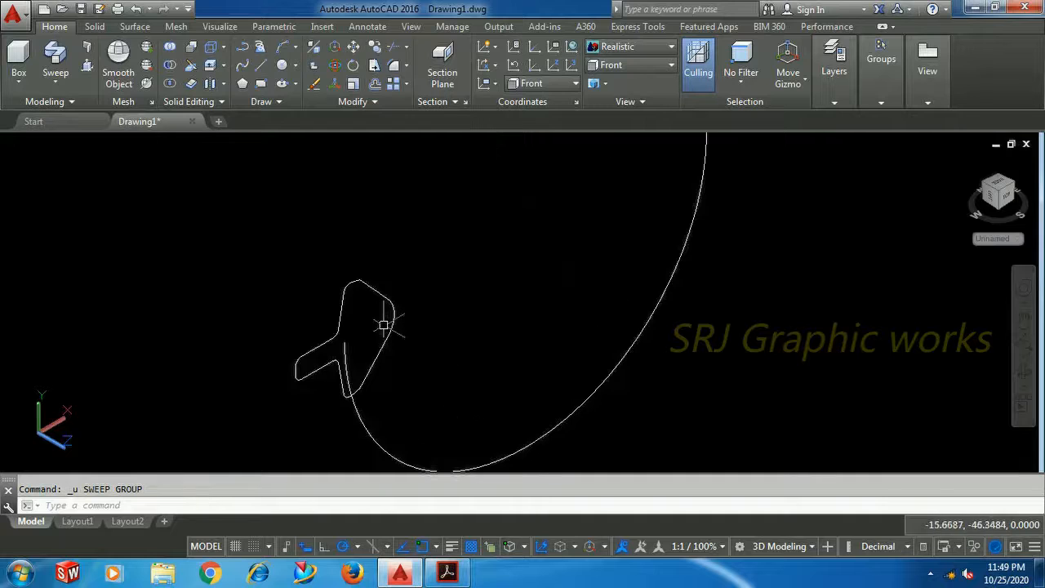
left_click(353, 87)
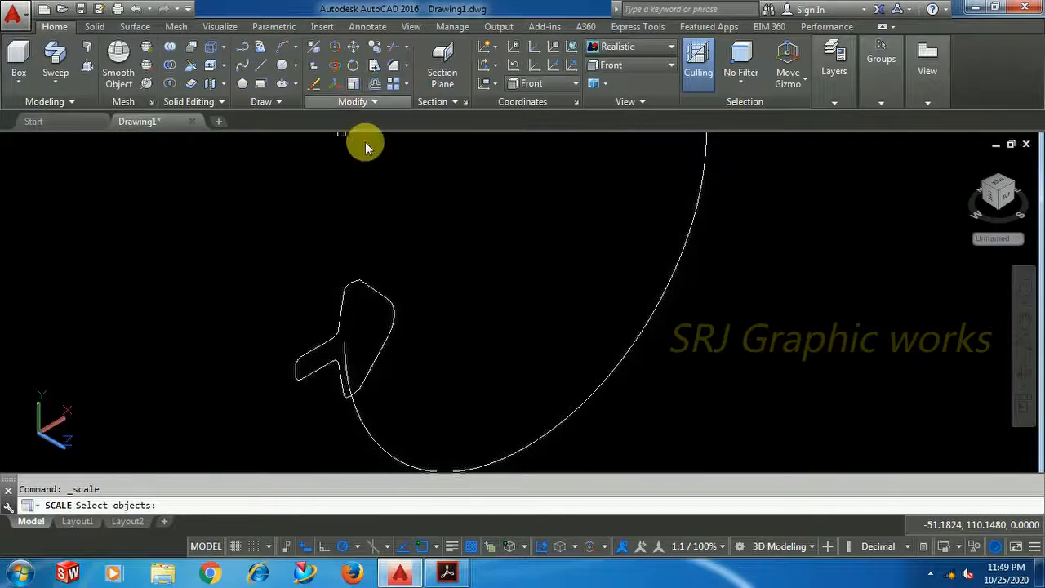
left_click(383, 299)
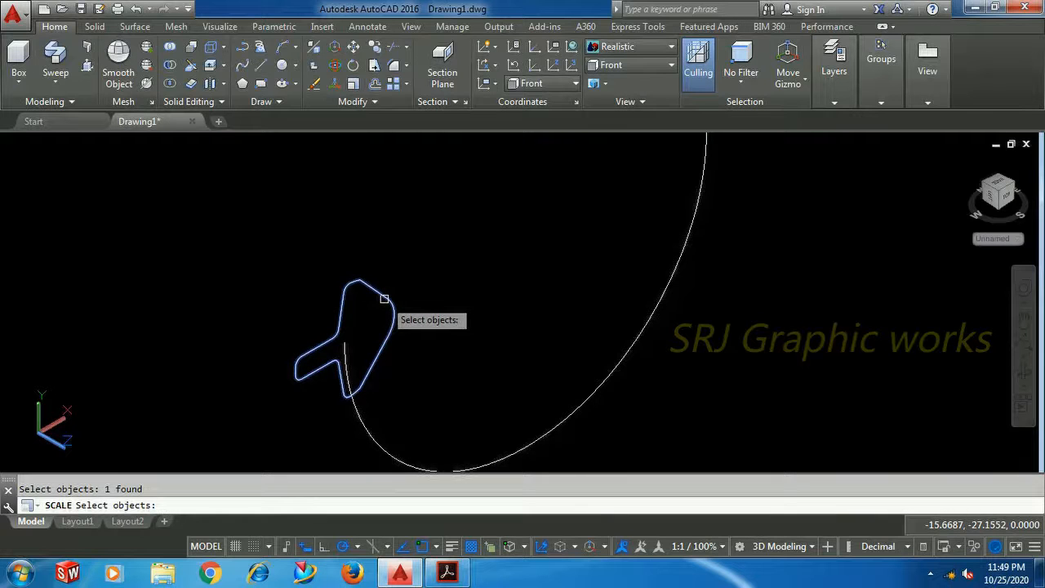
key("Return")
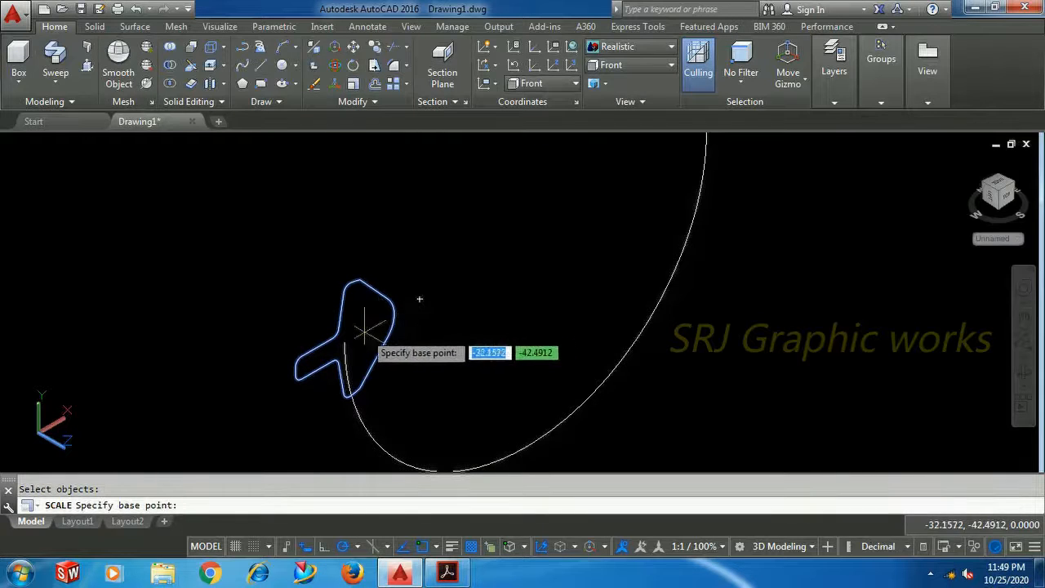
left_click(349, 340)
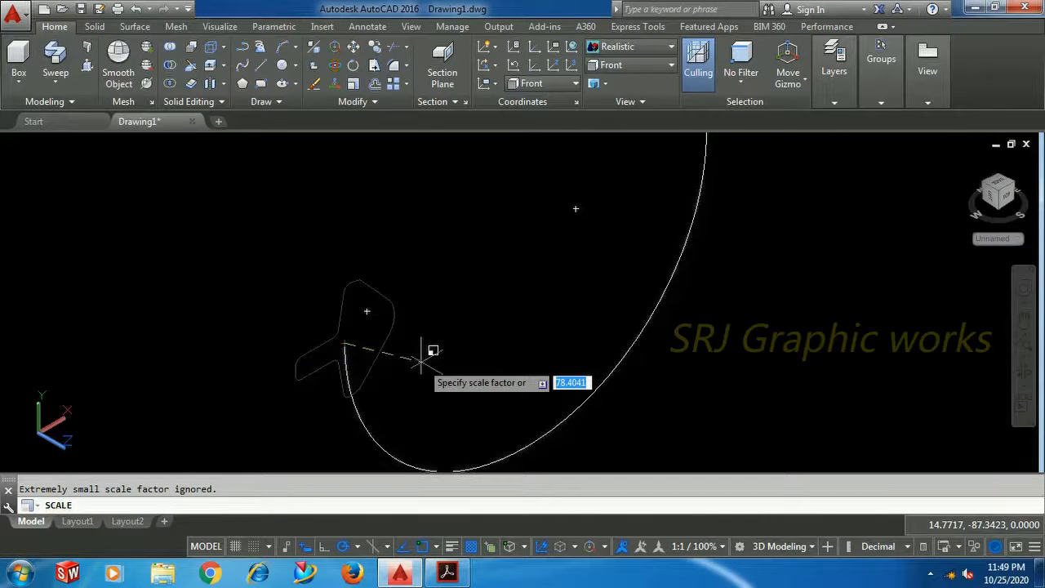
type("2")
key("Return")
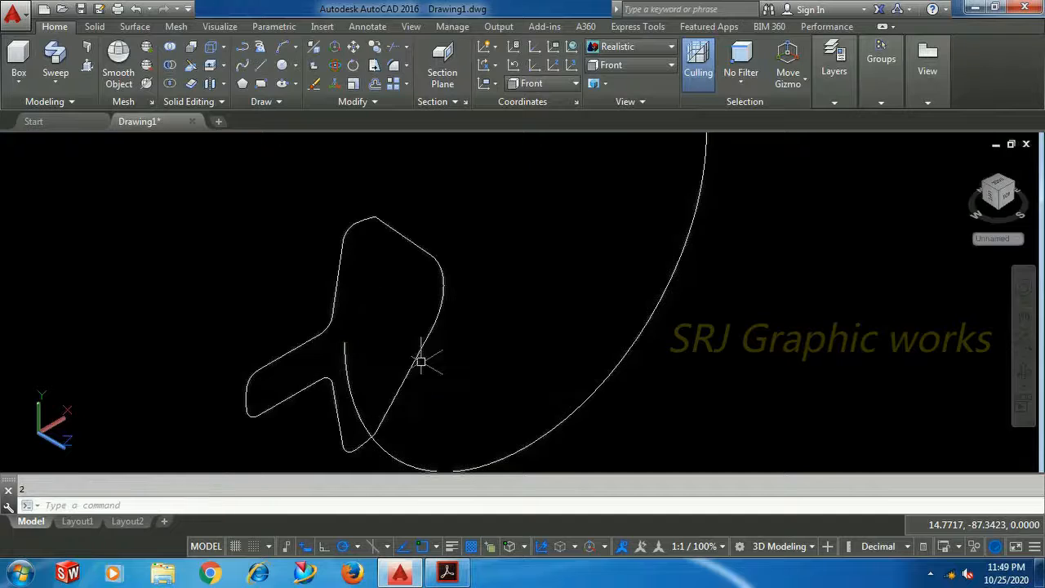
Step: Sweep the enlarged cross-section profile as a solid along the whole hook path
scroll(421, 361, "down", 3)
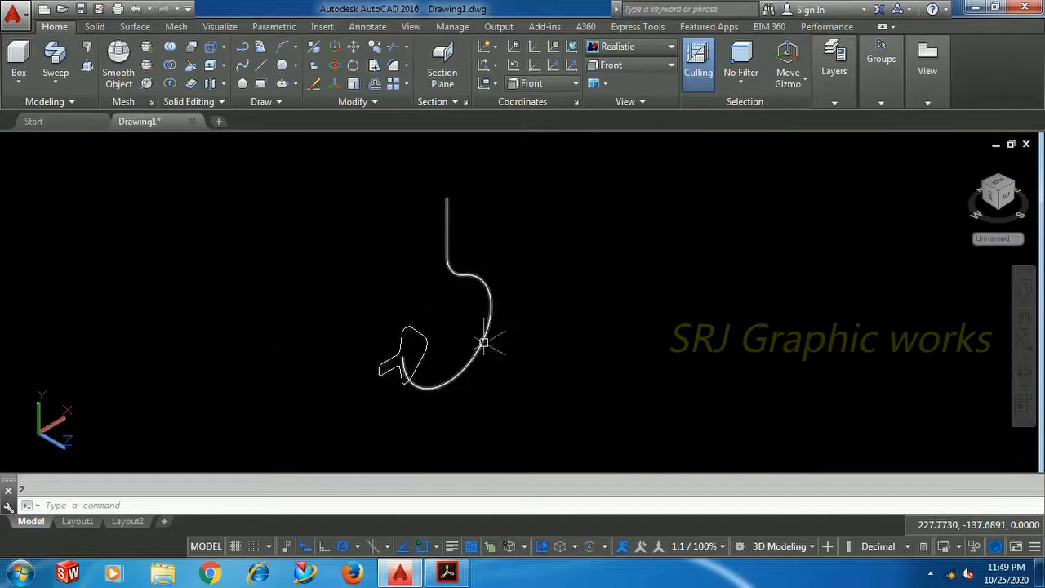
left_click(55, 54)
scroll(465, 327, "up", 3)
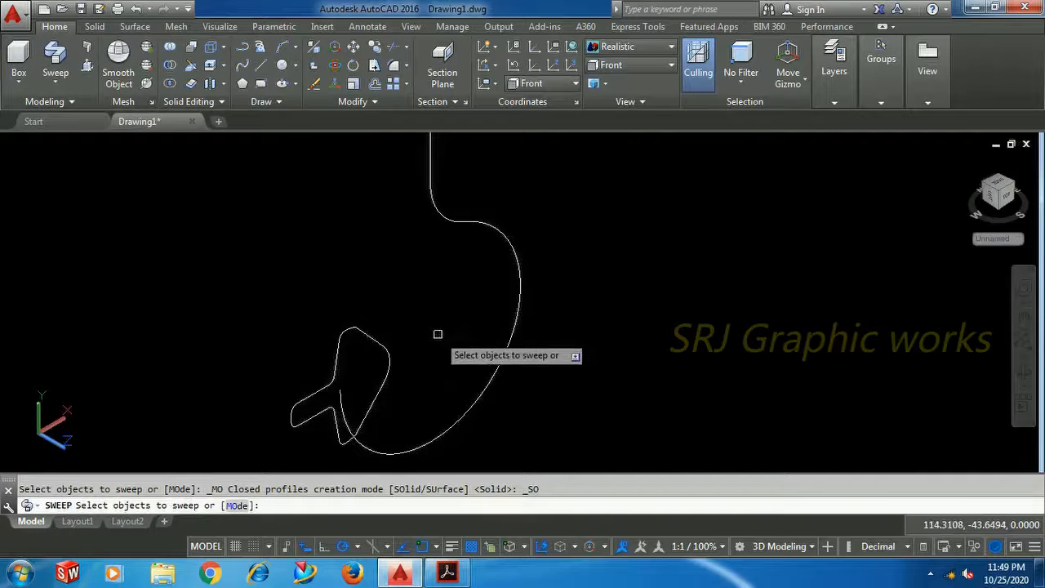
left_click(381, 343)
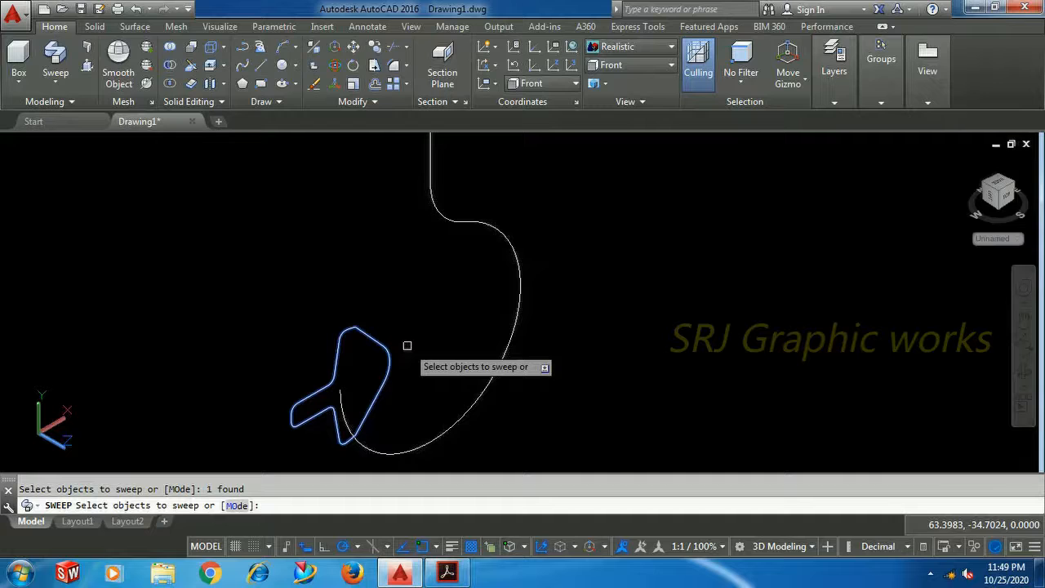
key("Return")
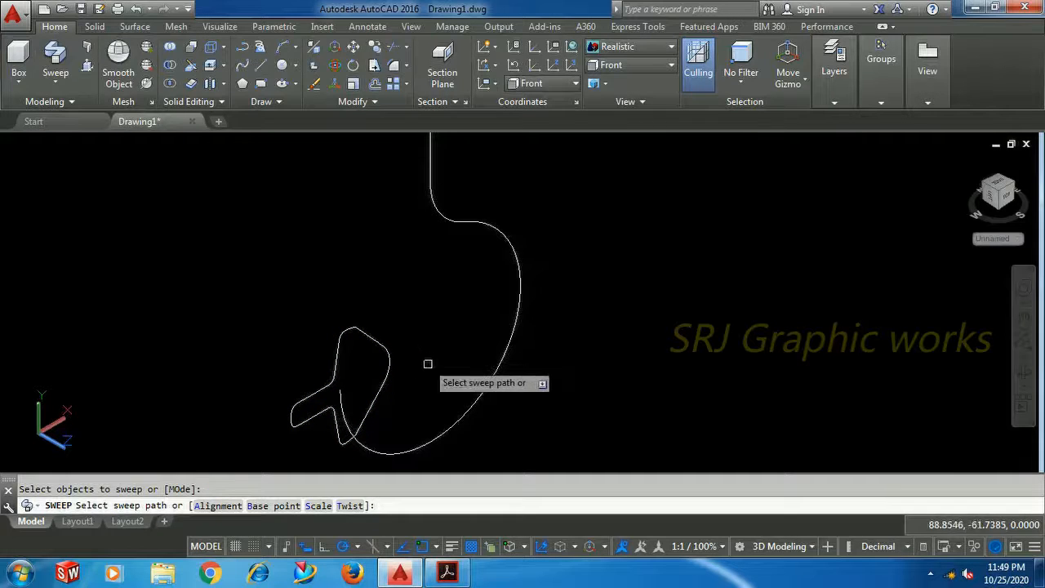
left_click(464, 411)
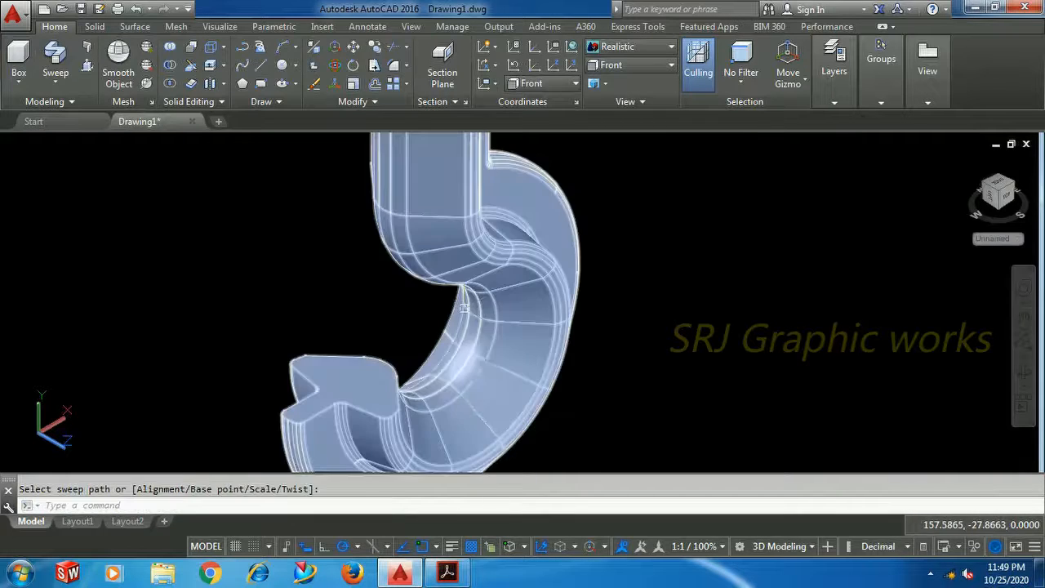
scroll(670, 280, "down", 3)
middle_click_drag(670, 280, 488, 329)
scroll(552, 294, "up", 2)
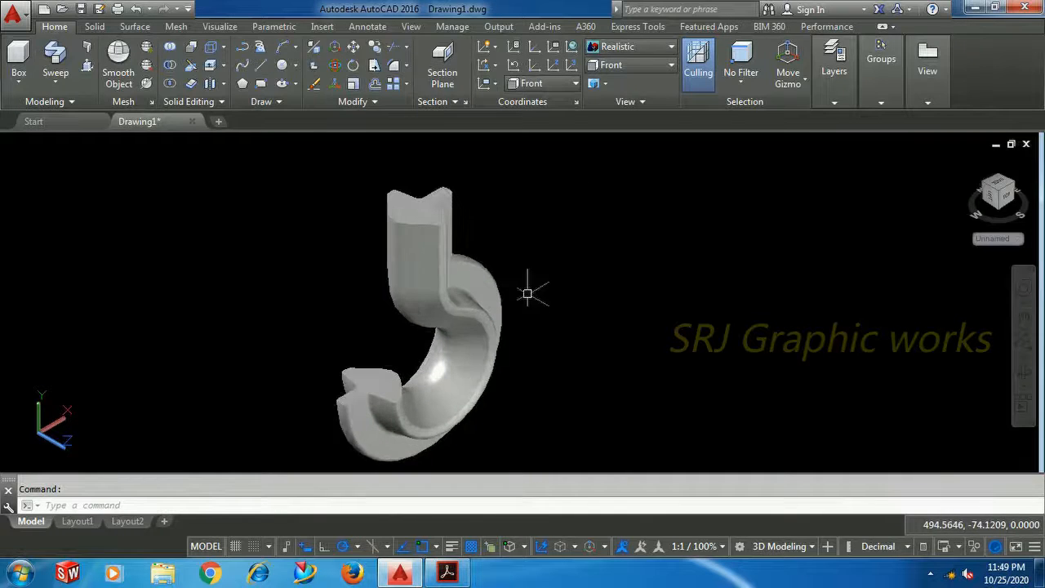
Step: Change the color of the swept hook solid to index color 40
left_click(465, 297)
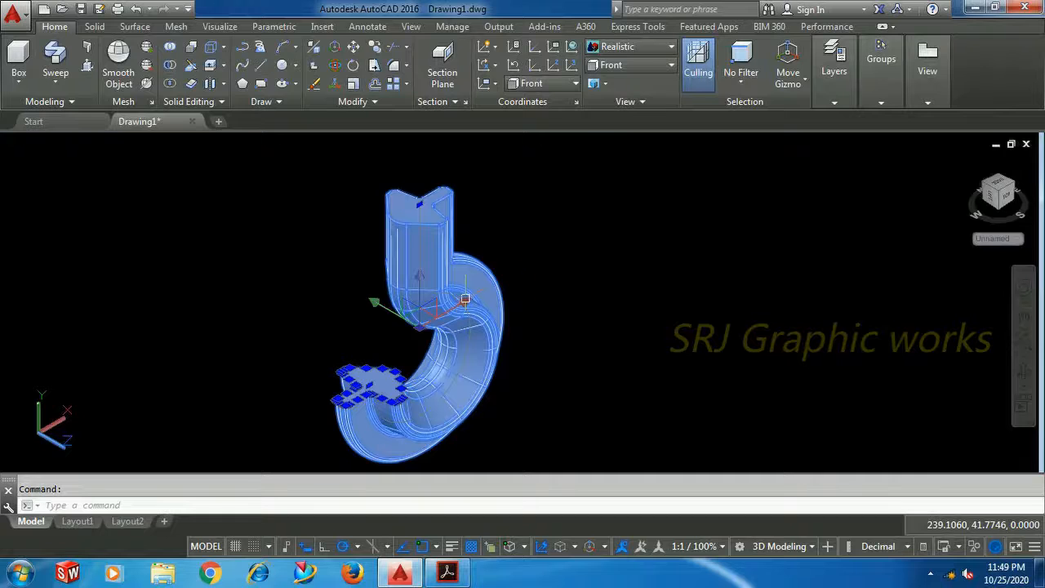
double_click(464, 299)
left_click(675, 186)
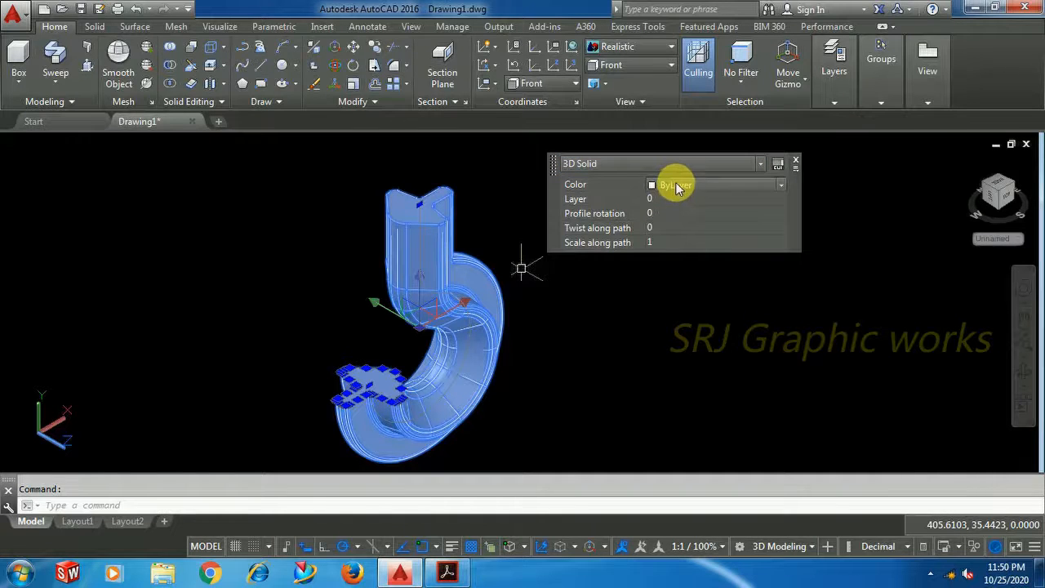
left_click(675, 186)
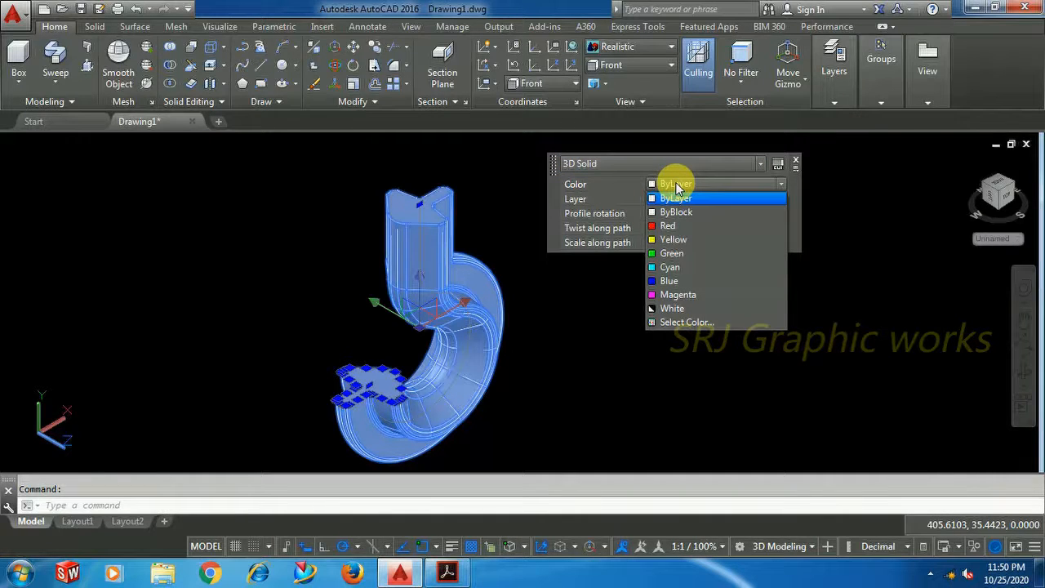
left_click(693, 324)
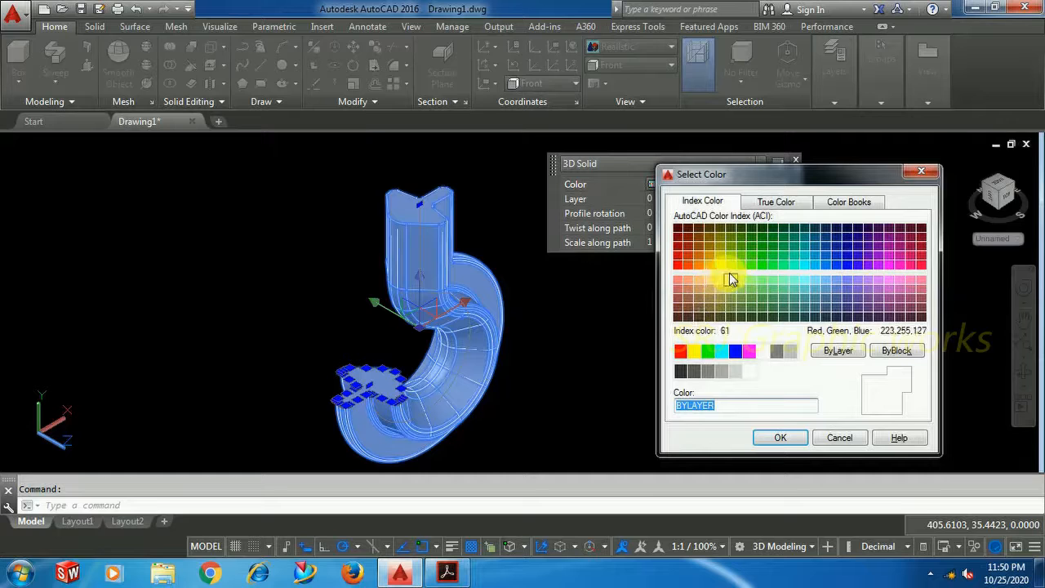
left_click(710, 265)
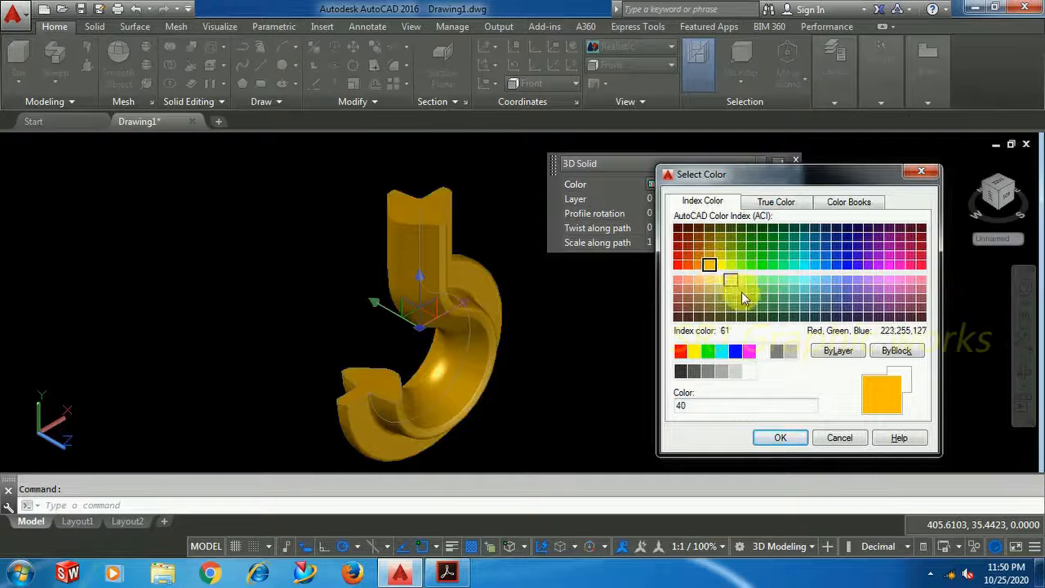
left_click(784, 439)
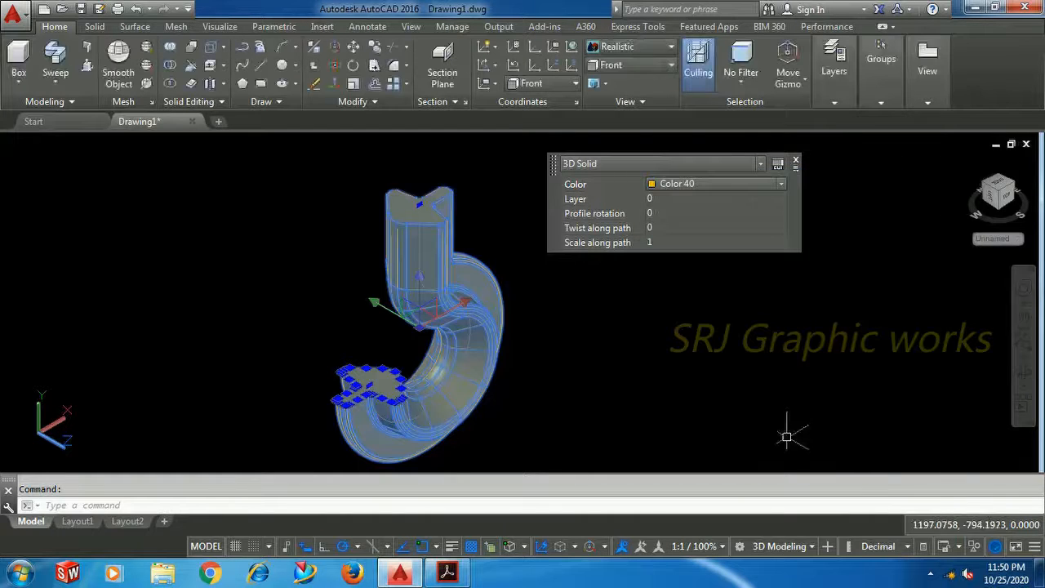
key("Escape")
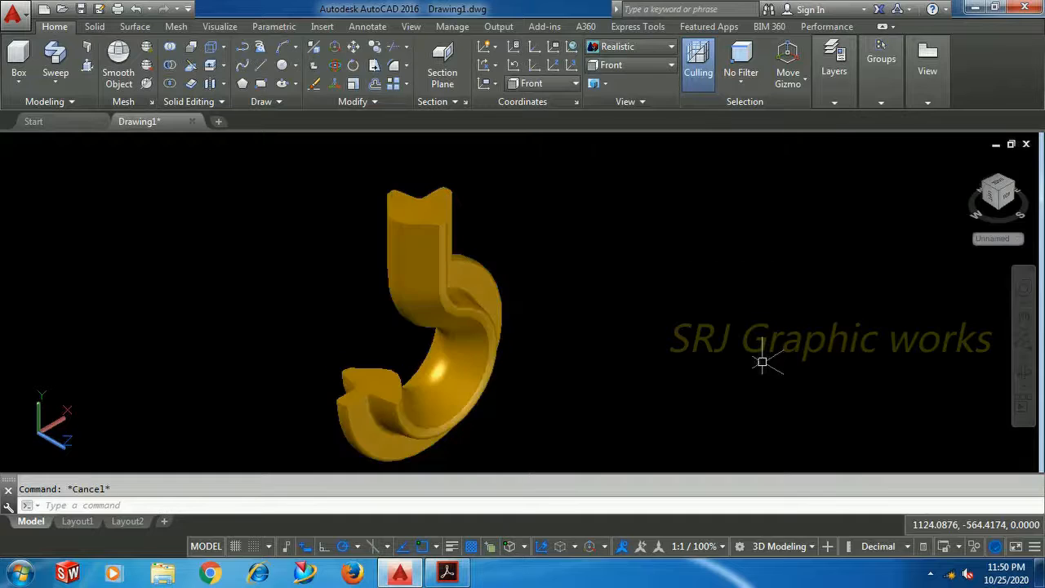
Step: Inspect the recolored hook and examine the cylindrical shank above the hook in the PDF work book's crane hook picture
scroll(509, 270, "down", 3)
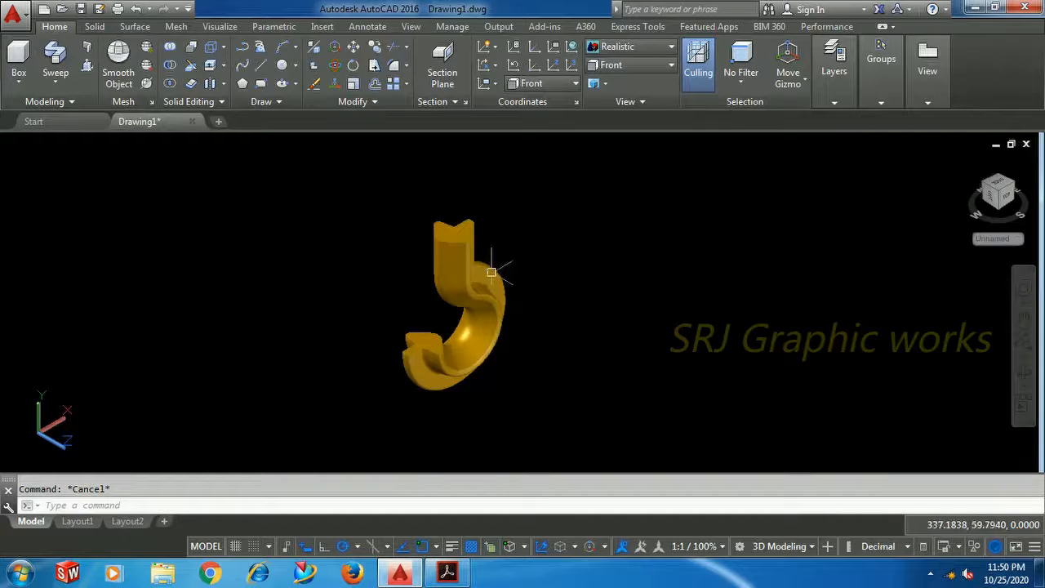
scroll(476, 277, "up", 4)
scroll(551, 285, "down", 4)
scroll(593, 291, "up", 2)
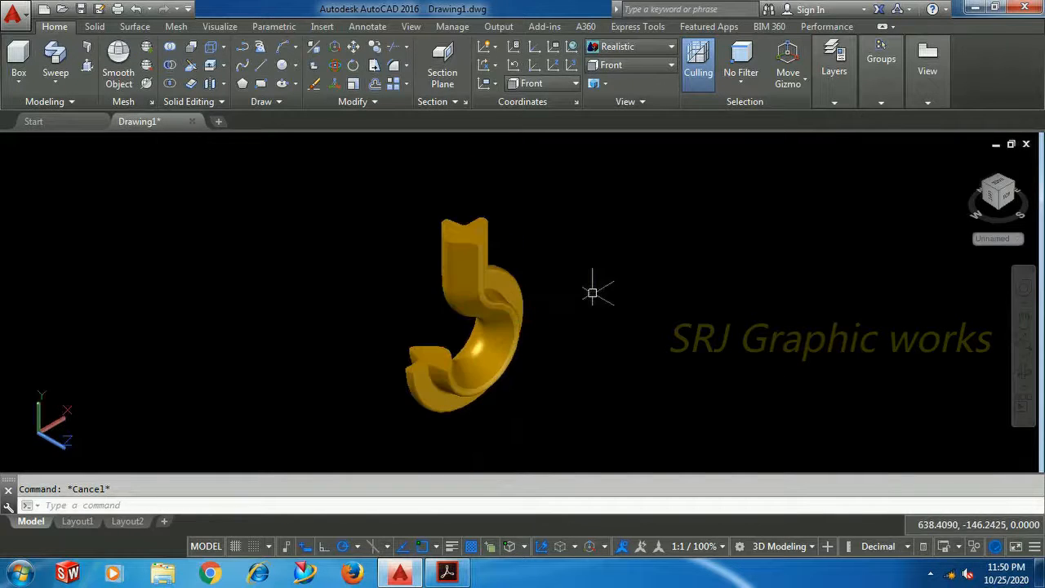
scroll(593, 292, "up", 2)
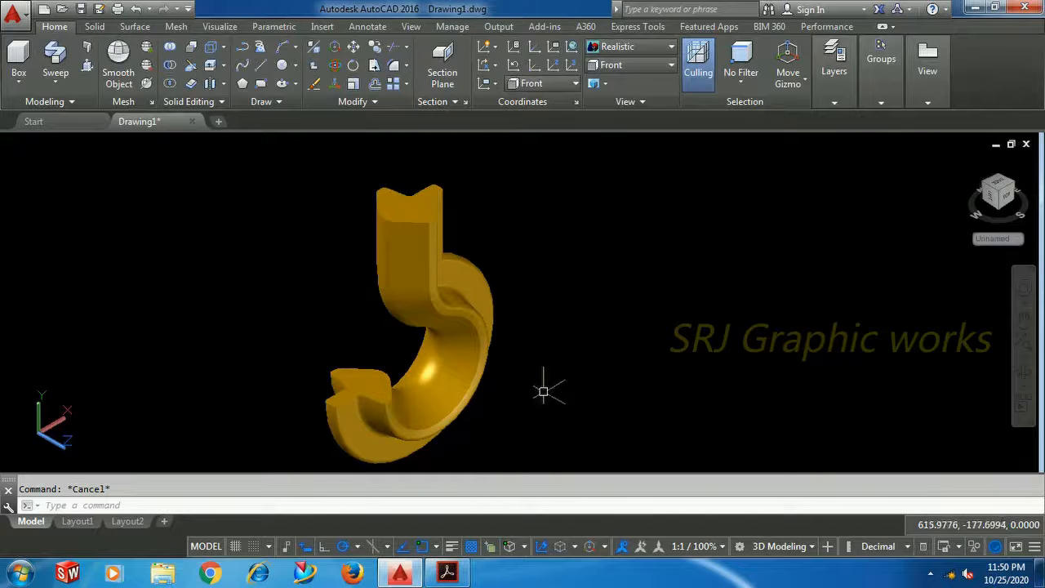
left_click(447, 575)
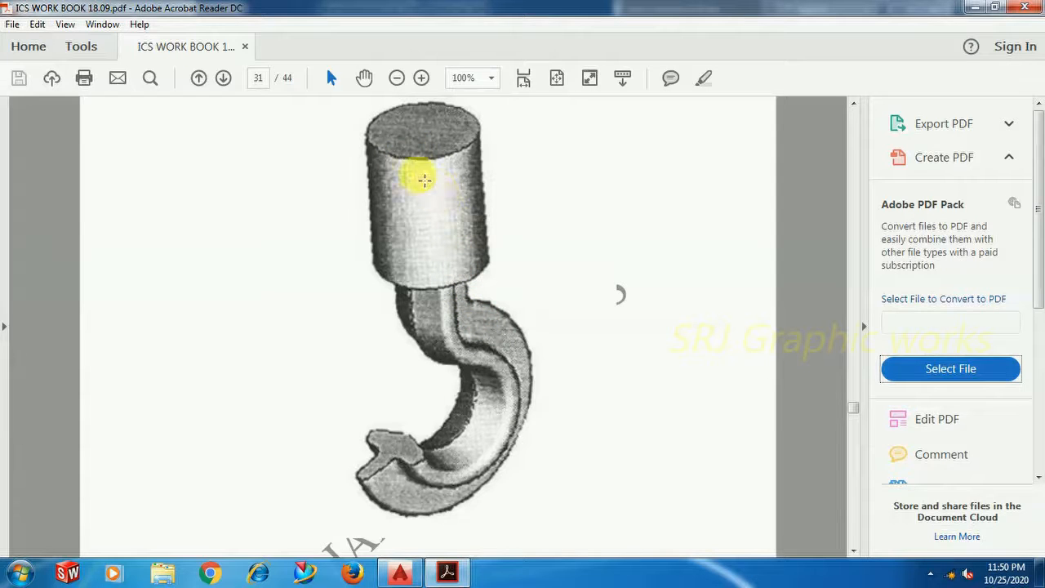
mouse_move(447, 574)
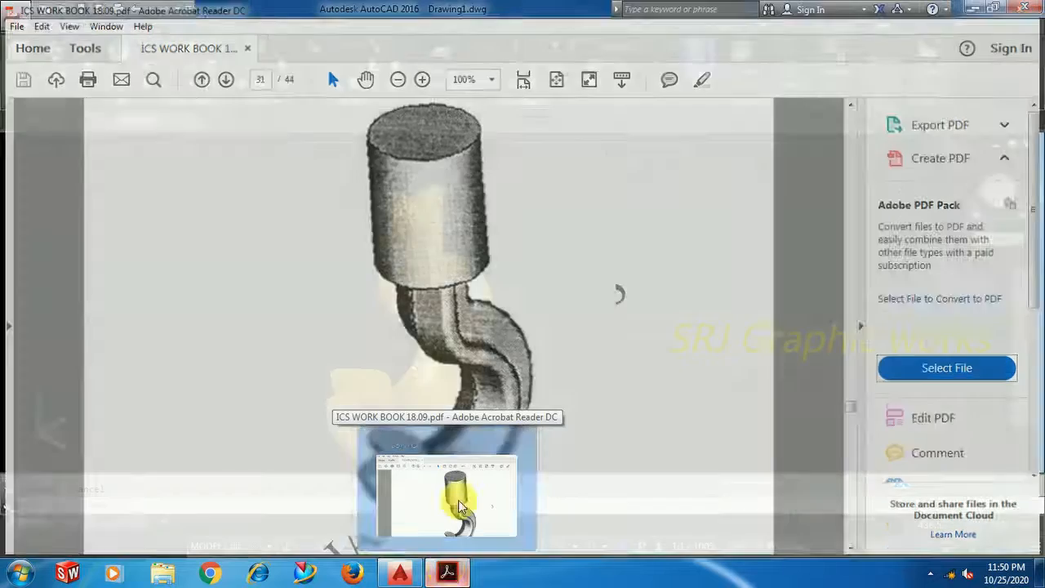
left_click(447, 574)
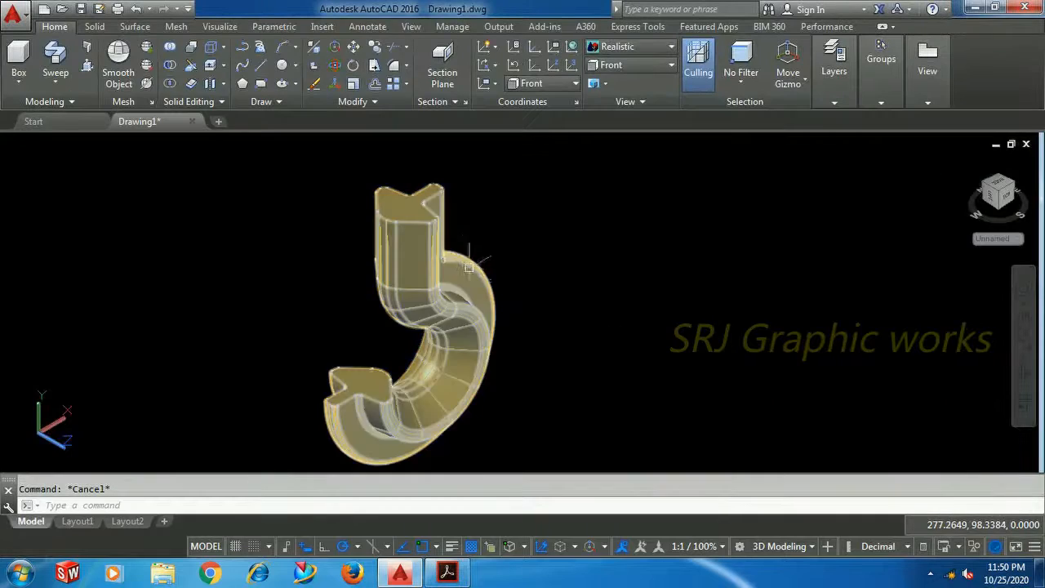
Step: Turn on 3D object snap and draw a circle of radius 150 centered on the hook's upper end face
scroll(413, 305, "down", 2)
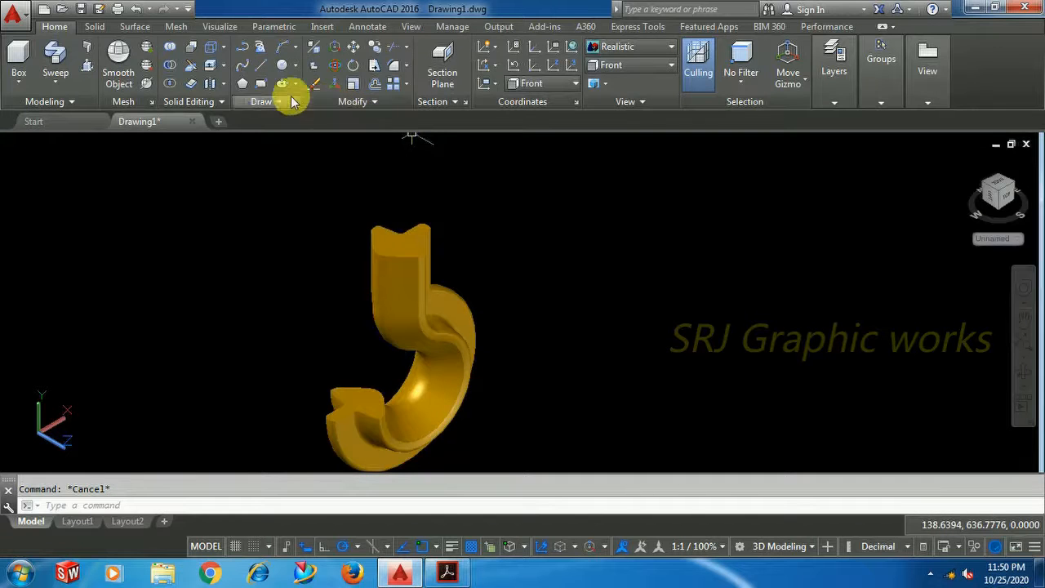
left_click(281, 68)
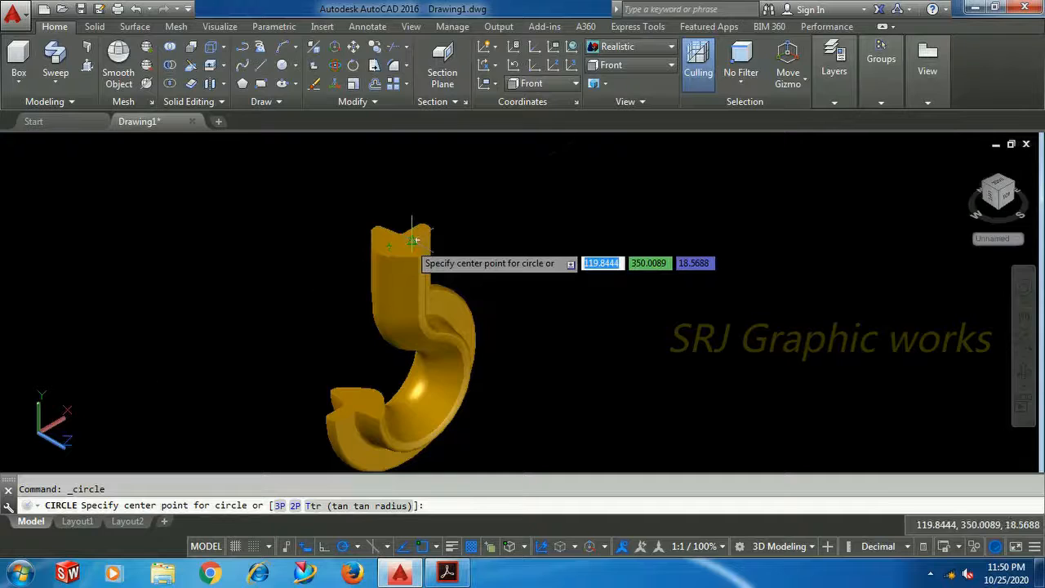
scroll(397, 238, "up", 4)
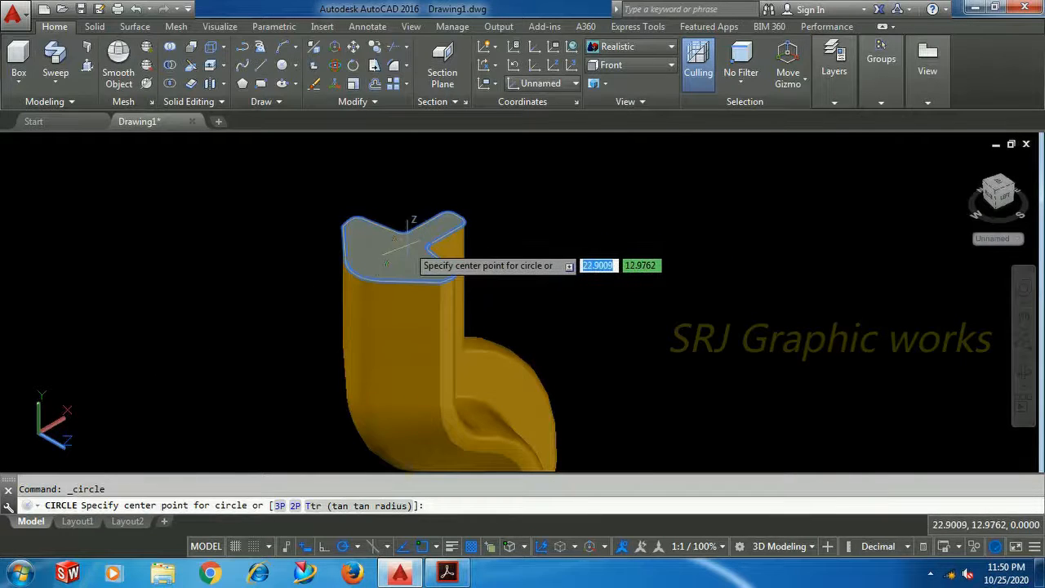
scroll(406, 245, "down", 5)
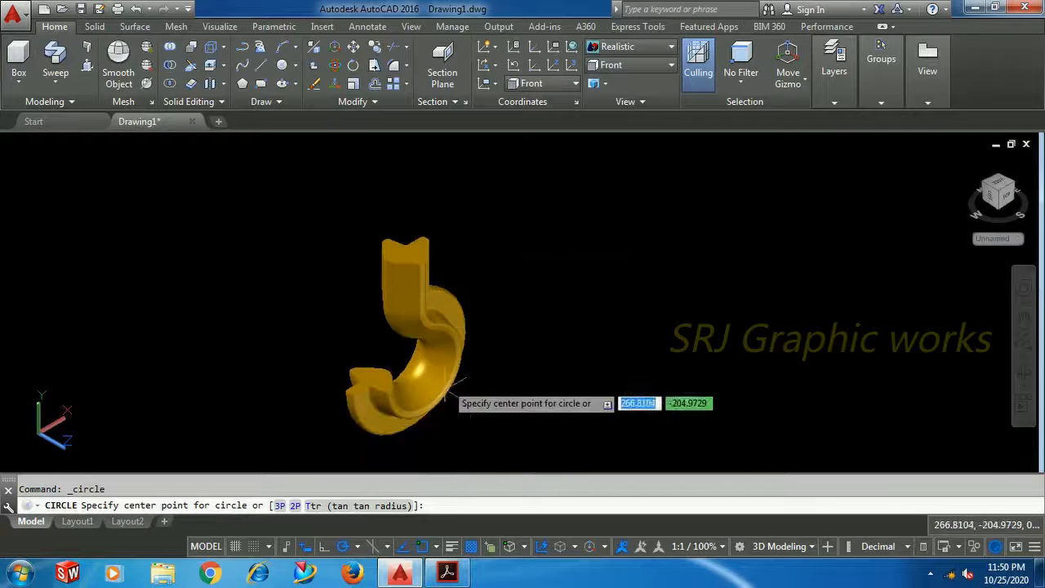
left_click(510, 548)
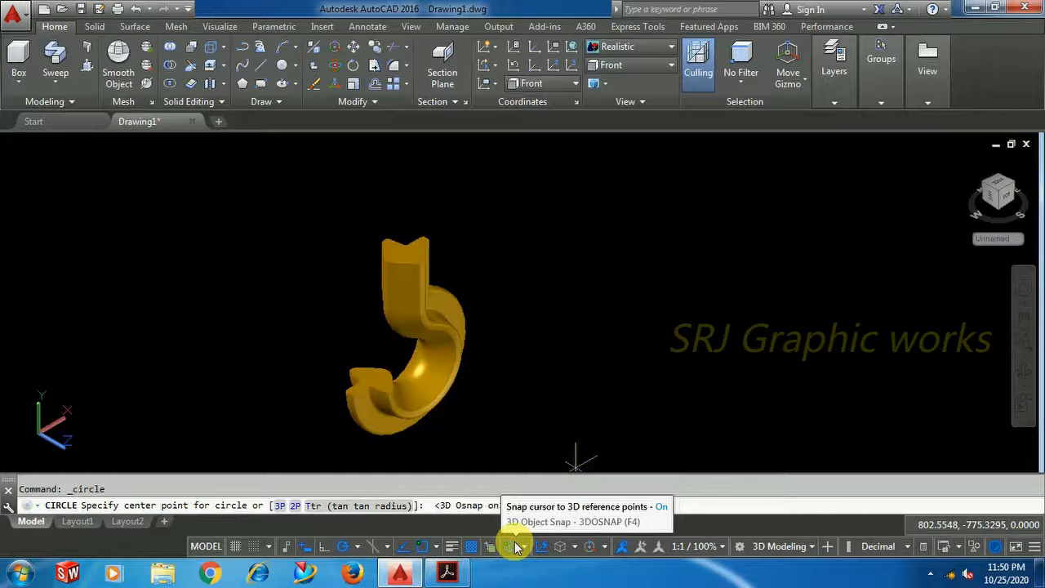
scroll(417, 245, "up", 3)
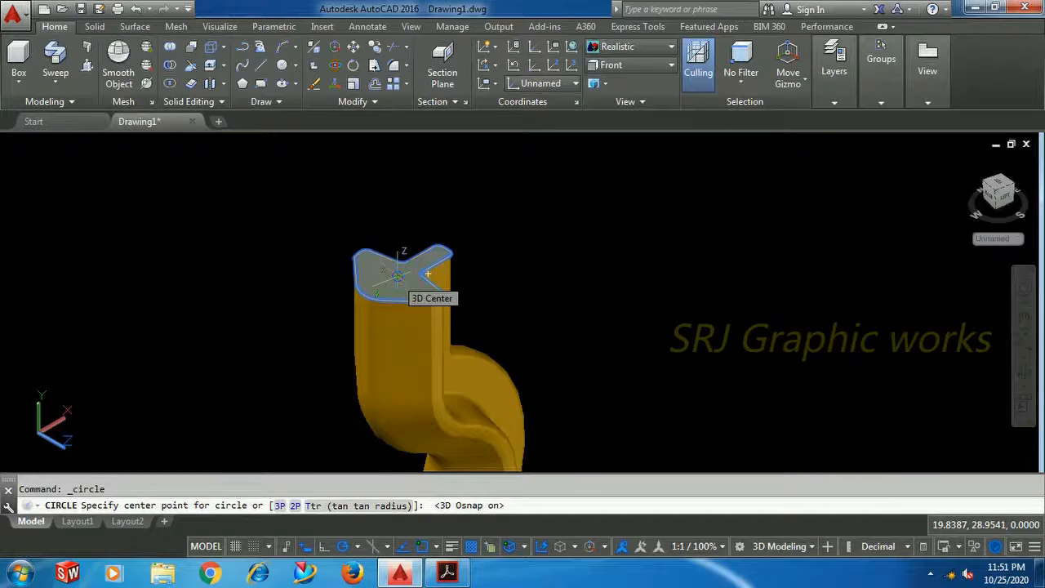
left_click(398, 276)
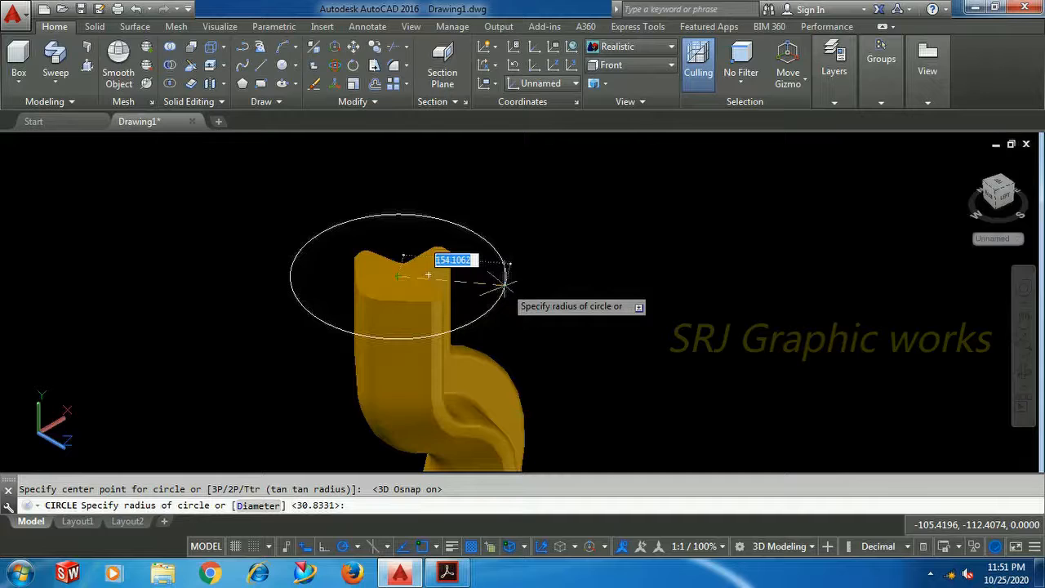
type("150")
key("Return")
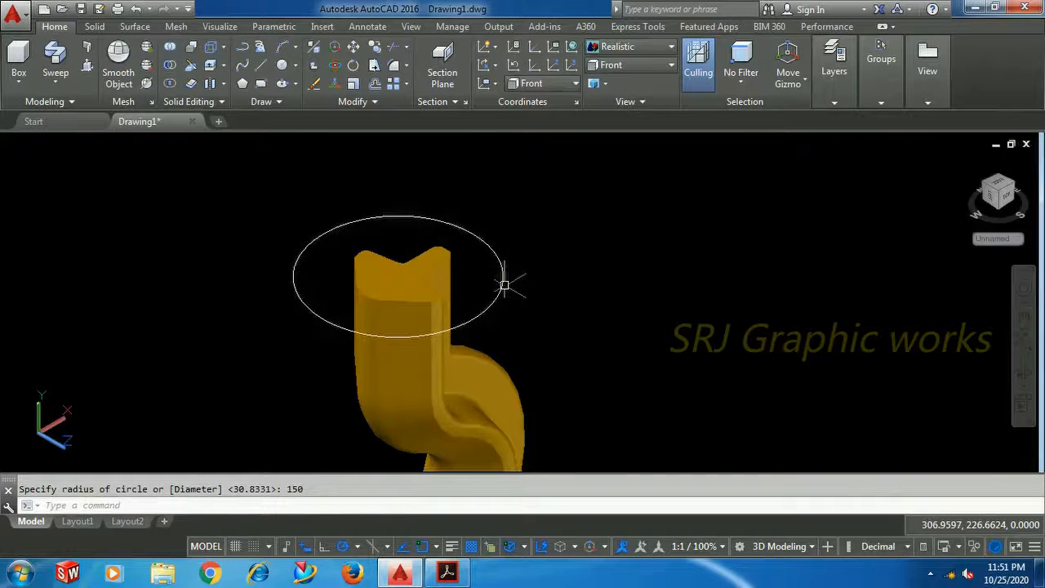
Step: Try extruding the circle upward into a solid cylindrical shank about 390 high, and undo the extrusion
scroll(509, 280, "down", 3)
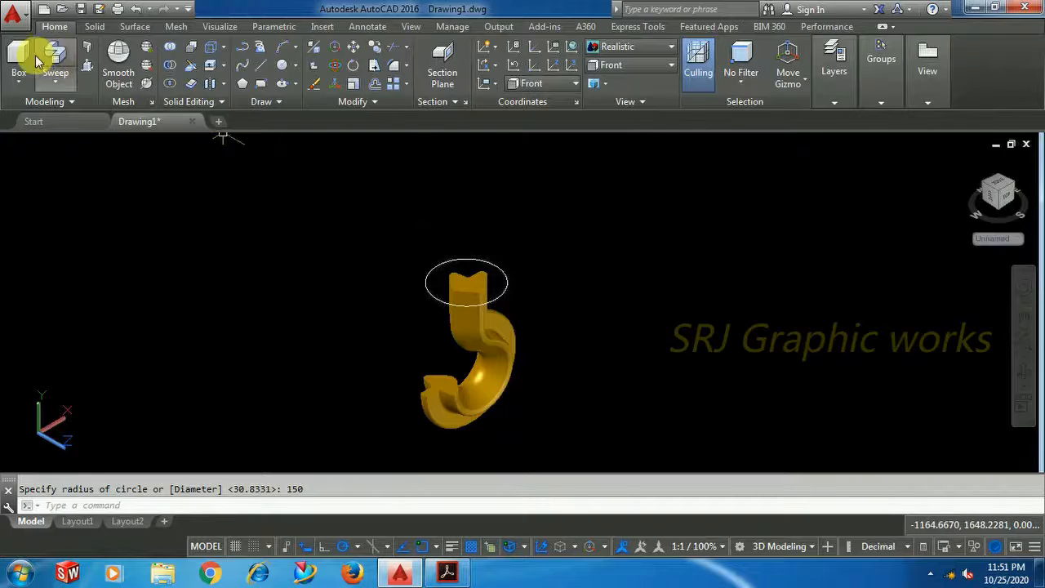
left_click(54, 83)
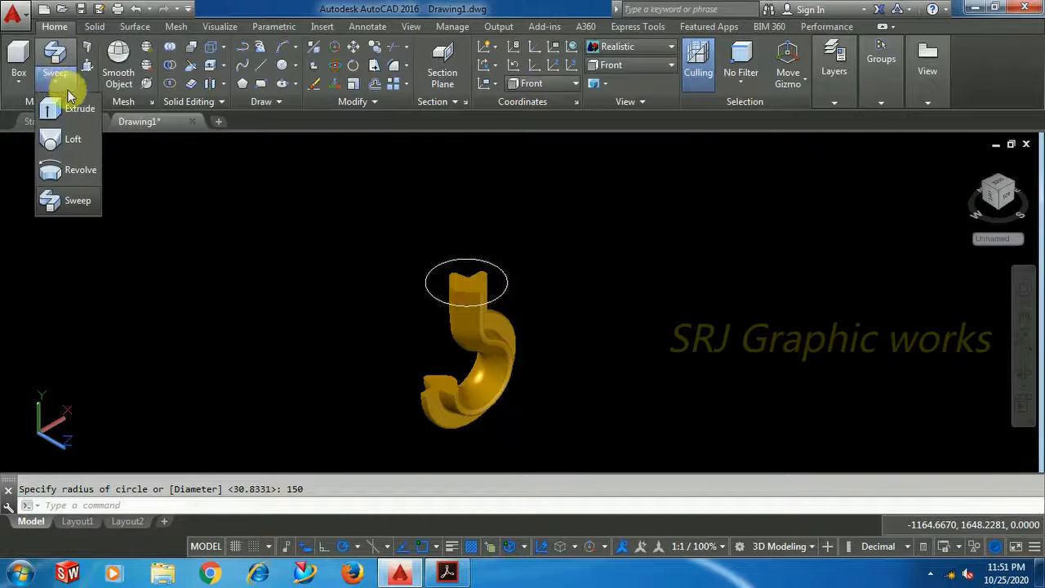
left_click(74, 110)
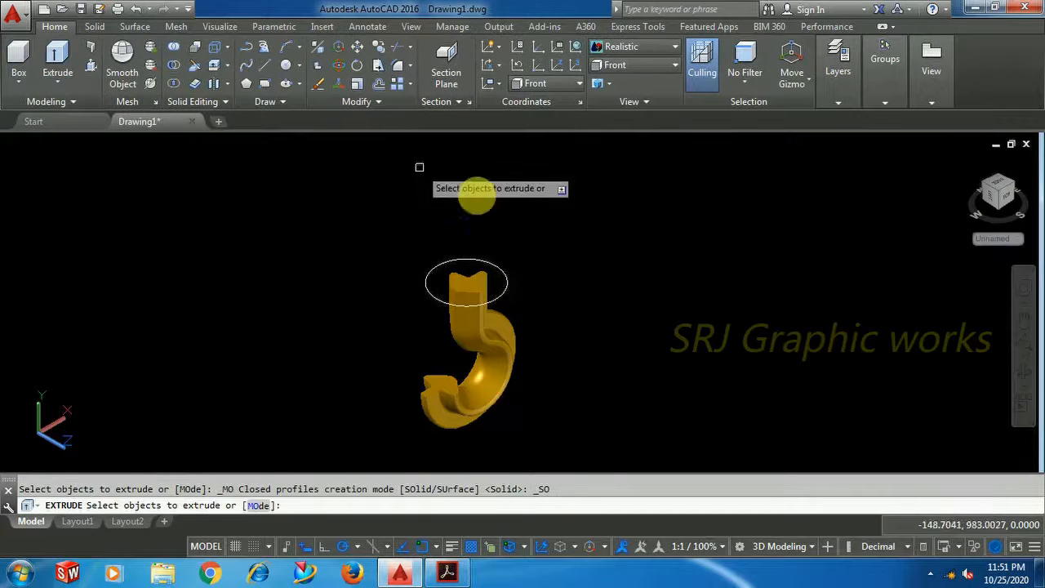
left_click(506, 270)
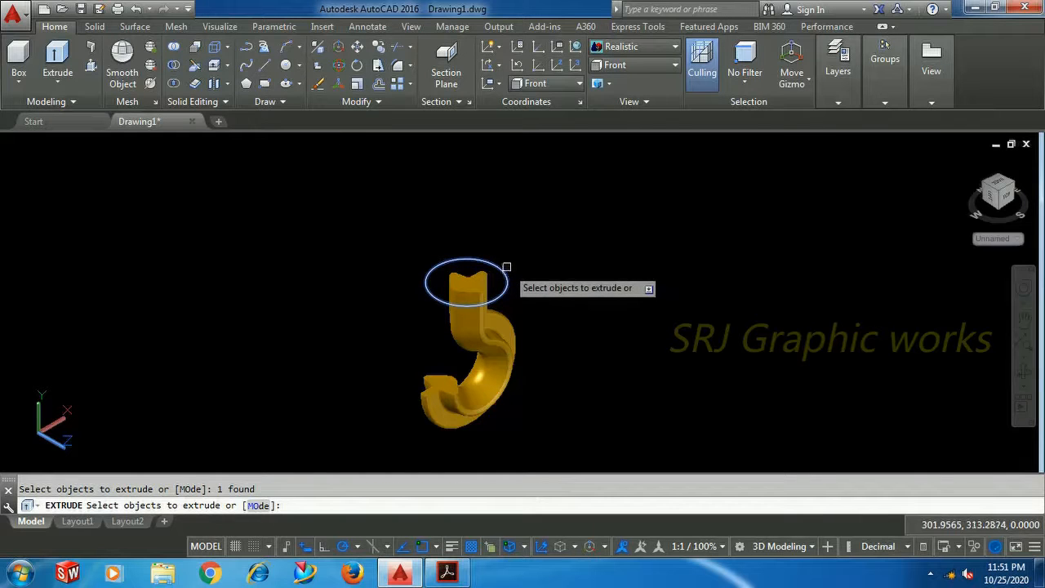
key("Return")
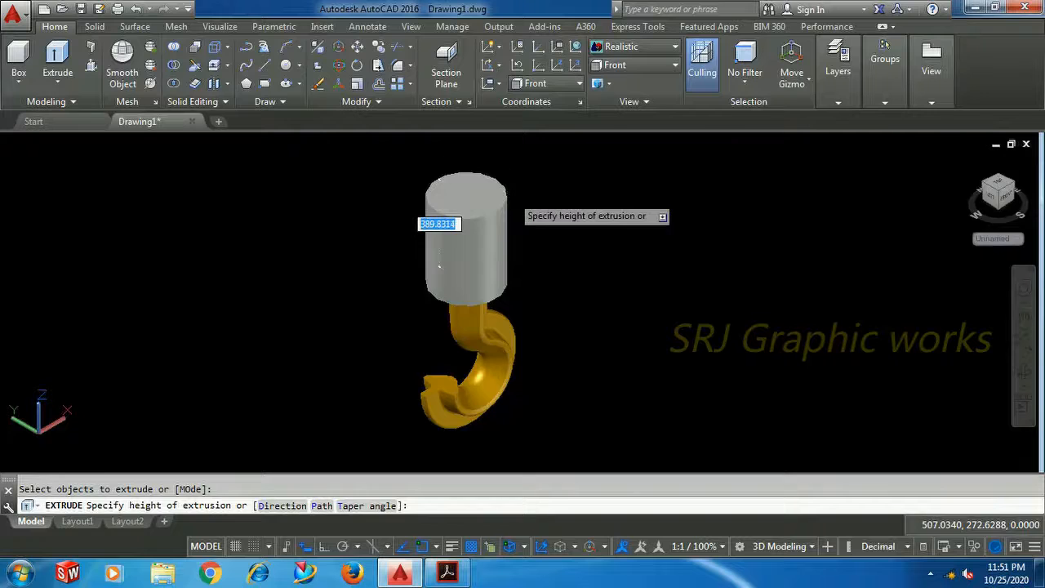
left_click(515, 199)
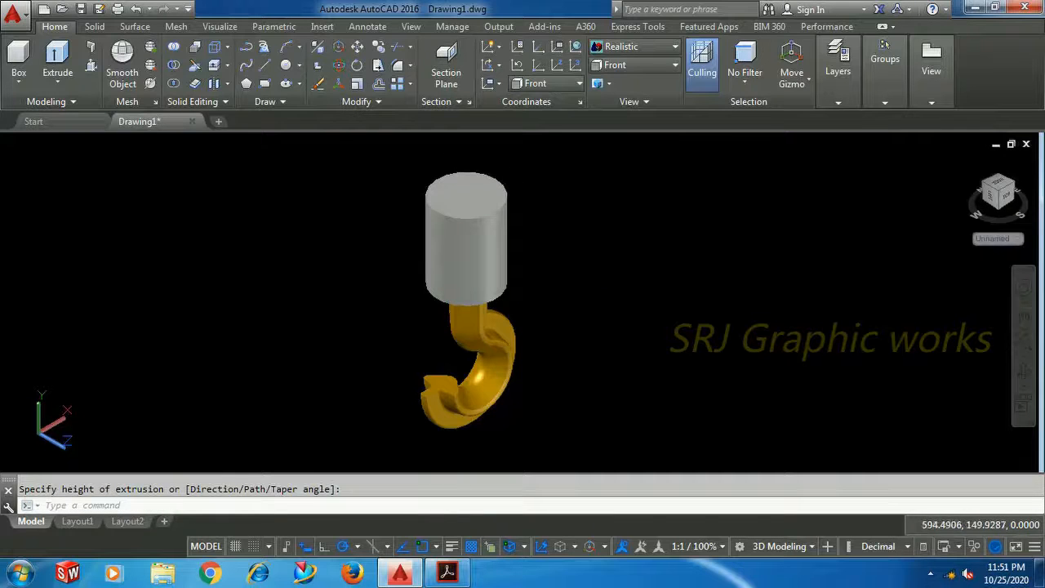
left_click(509, 275)
scroll(535, 273, "up", 2)
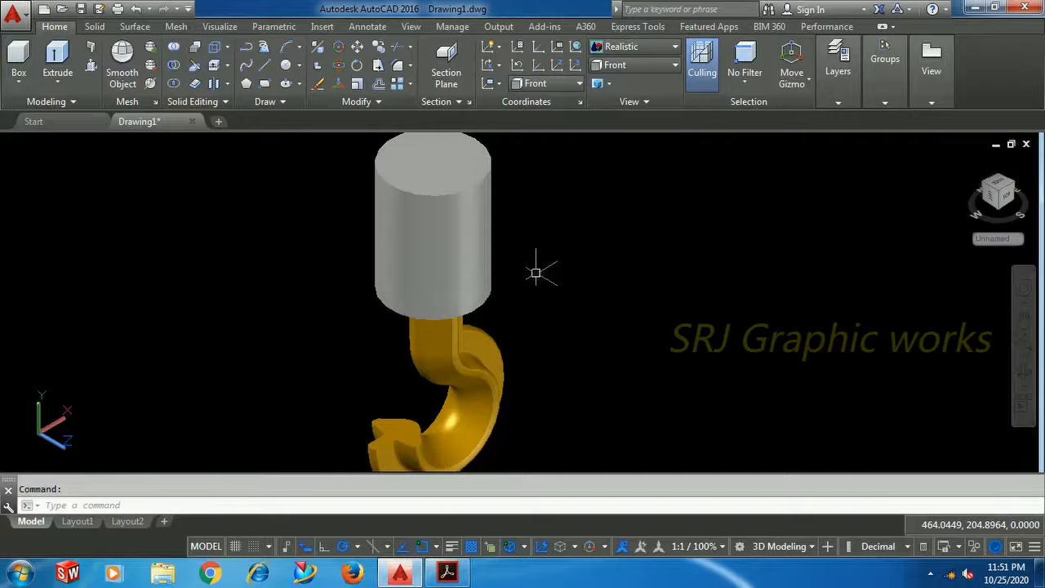
key("ctrl+z")
key("ctrl+z")
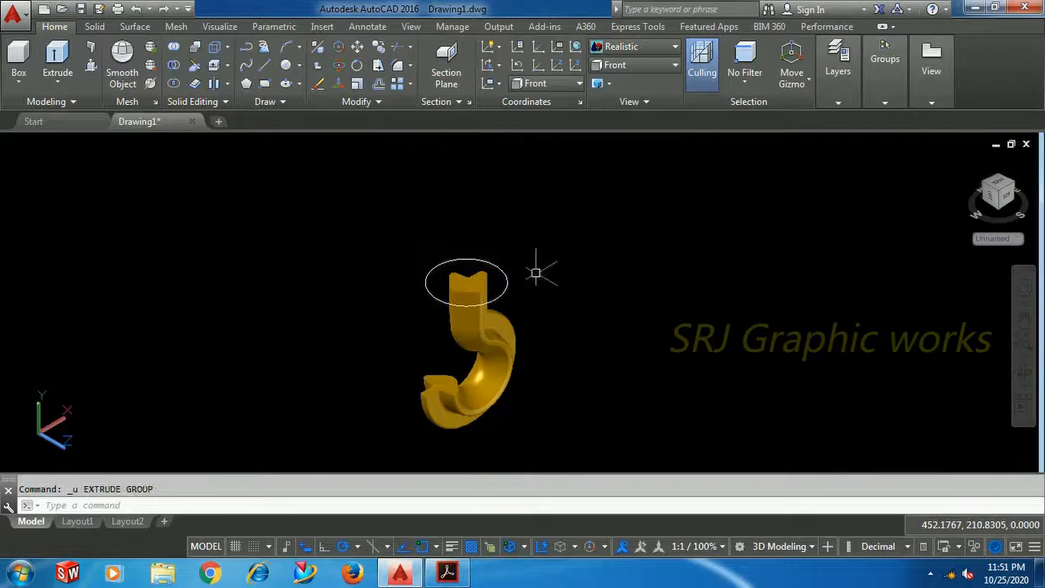
Step: Set the radius of the circle around the hook's upper end to 125, and reduce it further to 120
scroll(536, 273, "up", 2)
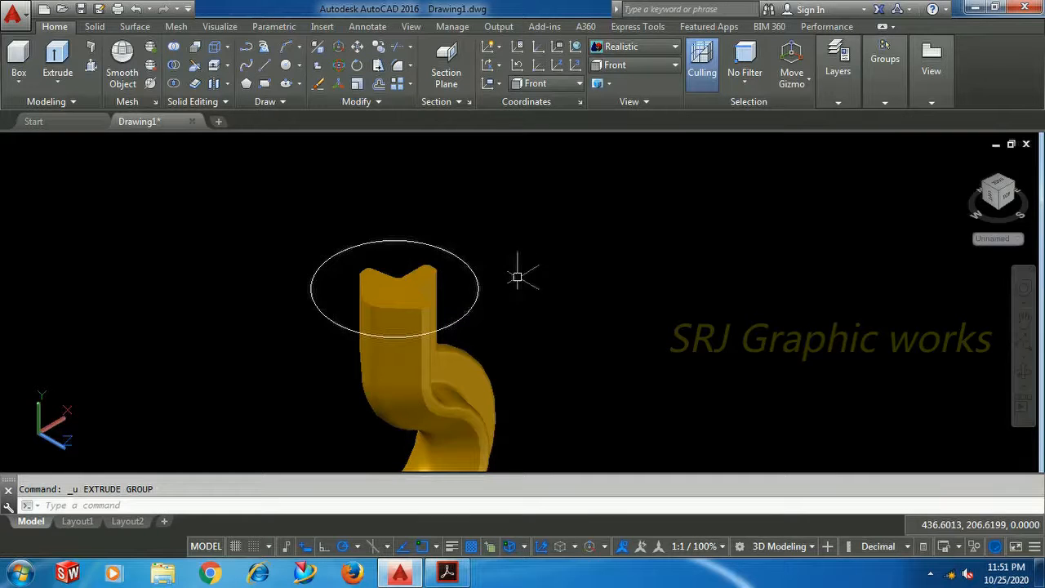
left_click(477, 276)
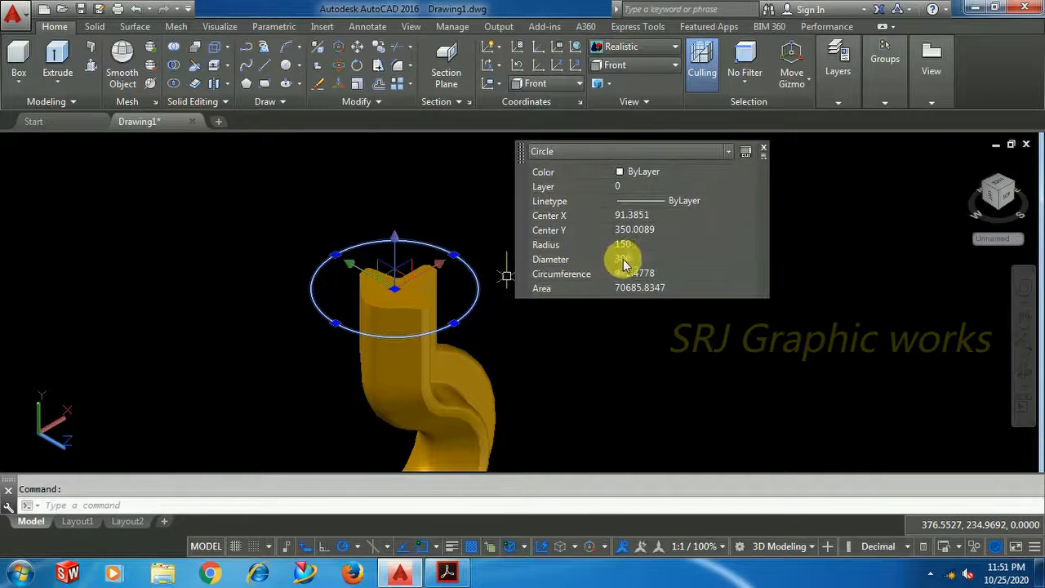
left_click(642, 246)
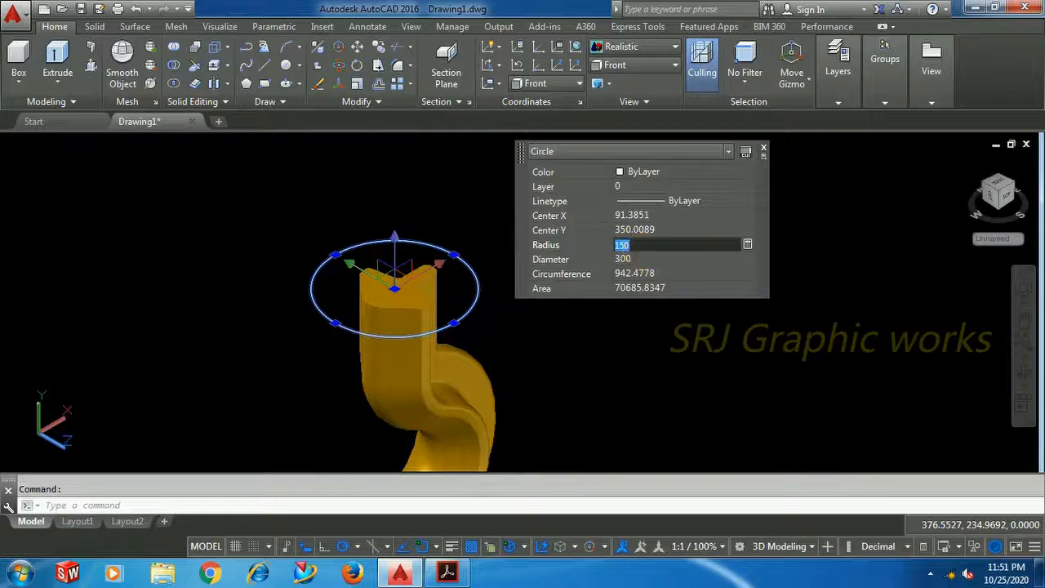
type("125")
key("Tab")
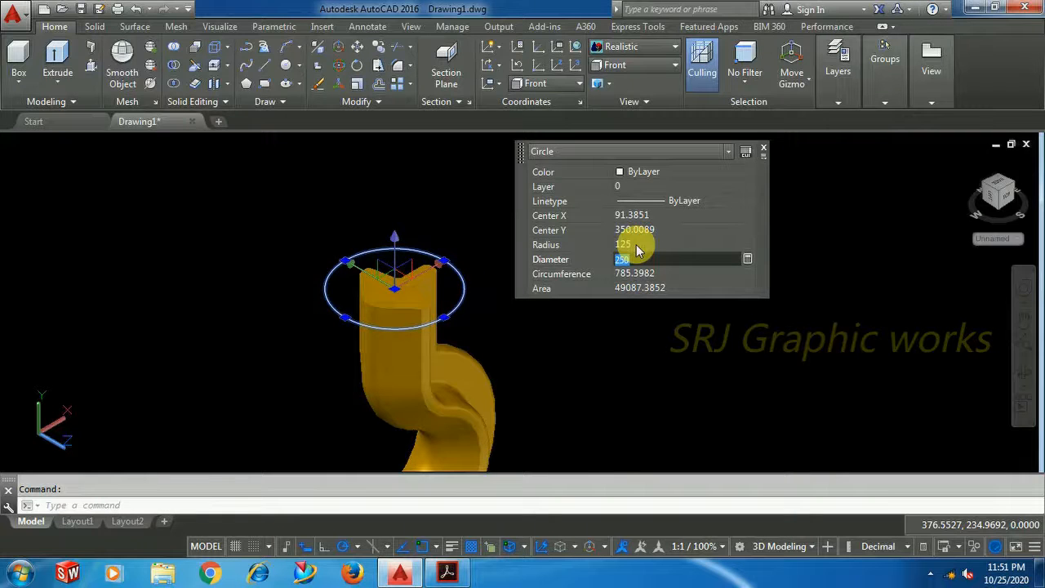
left_click(636, 244)
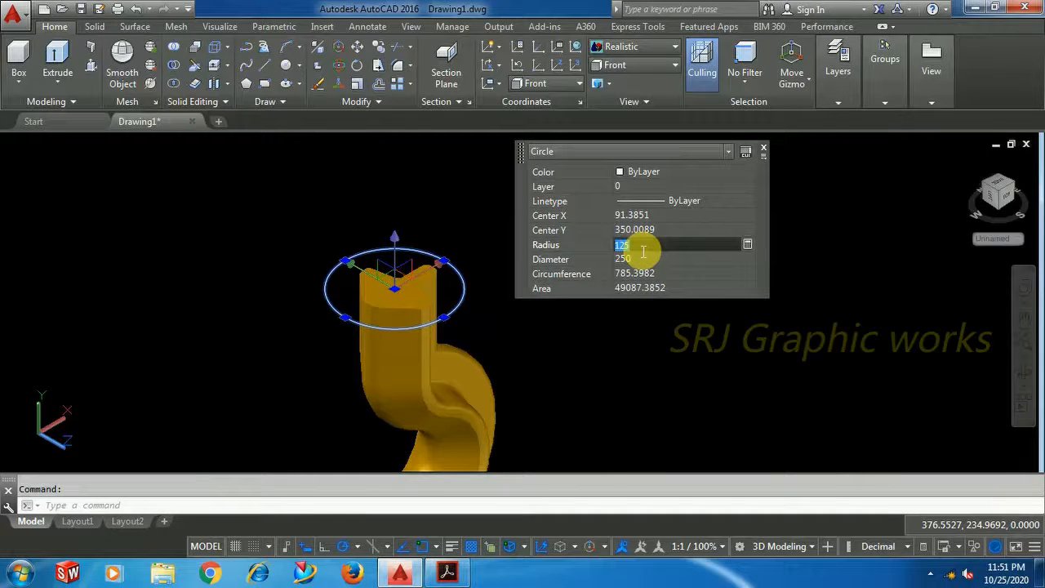
type("12")
key("Tab")
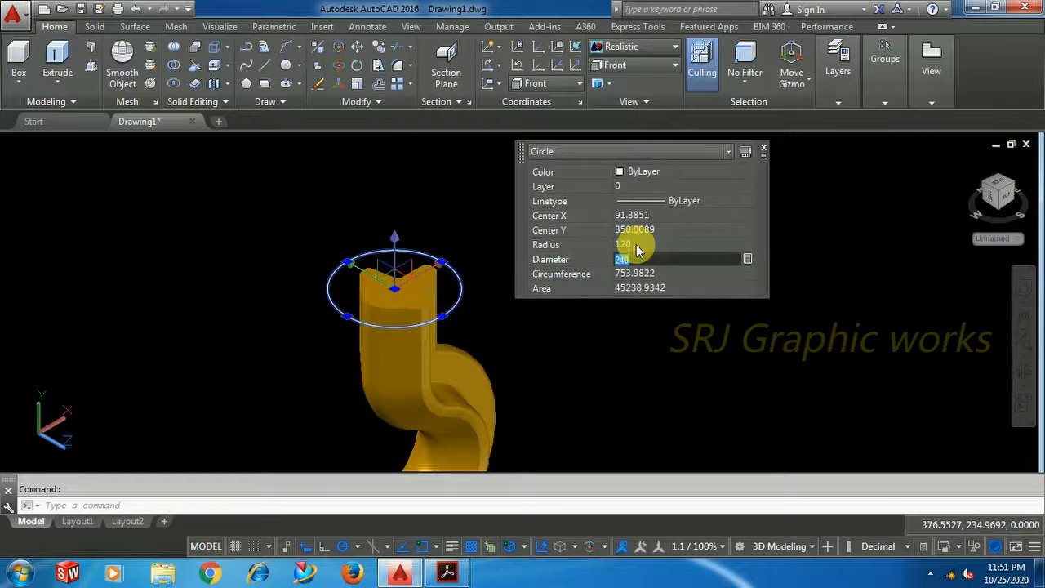
Step: Close the circle's property display and clear the selection
key("BackSpace")
left_click(668, 349)
left_click(664, 349)
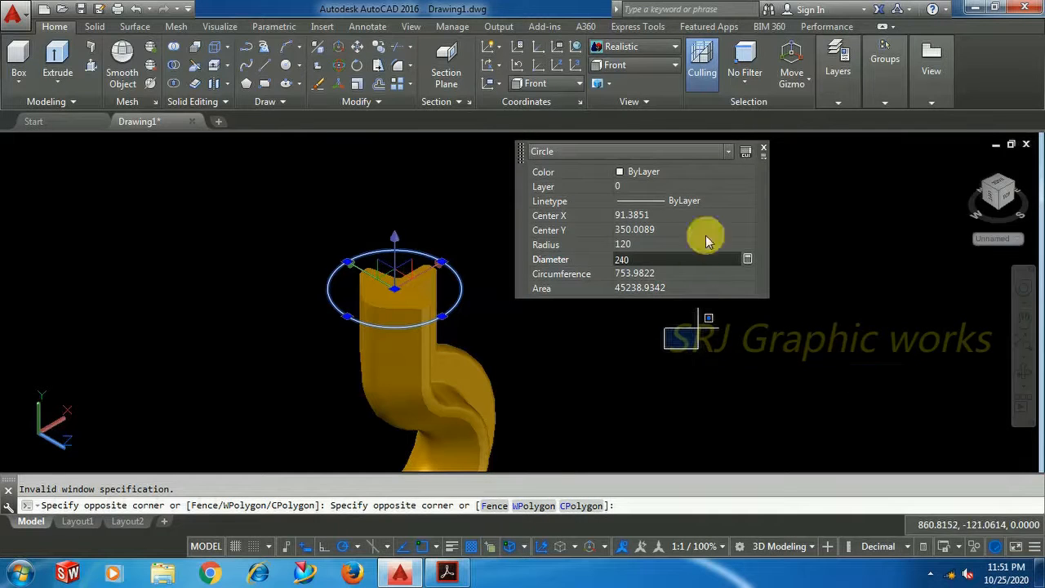
left_click(765, 152)
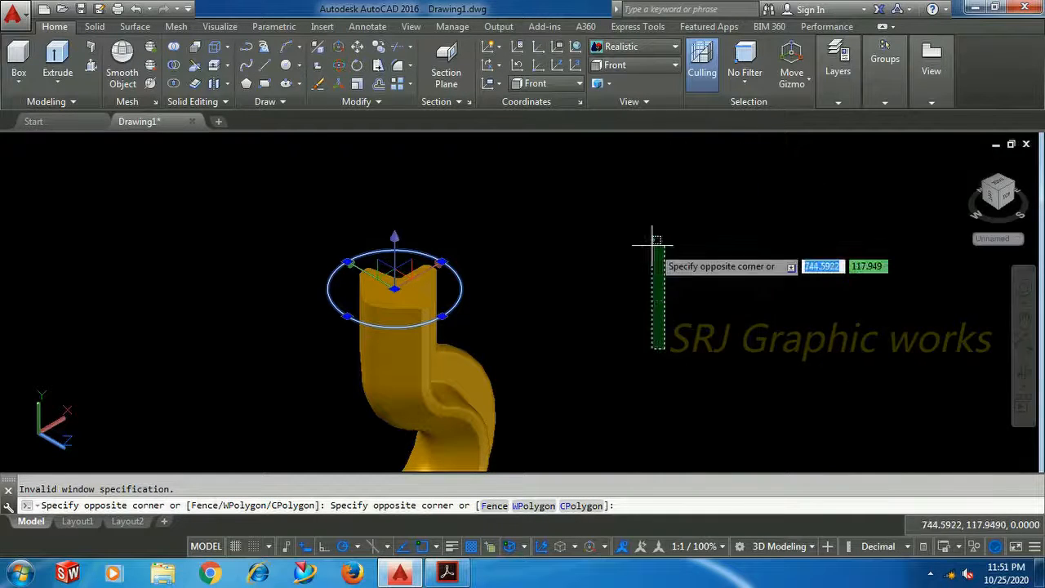
left_click(588, 300)
key("Escape")
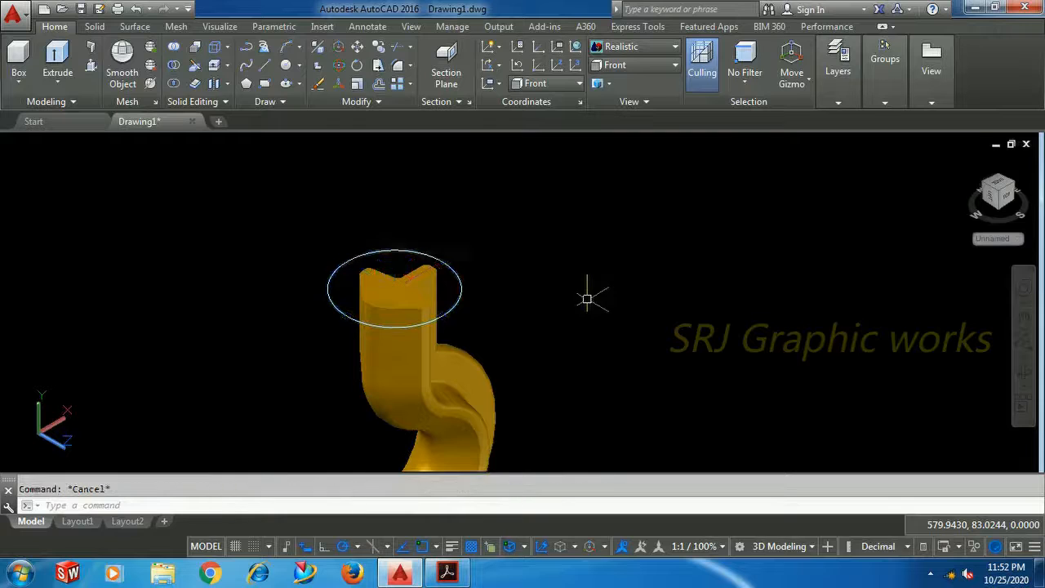
Step: Extrude the circle around the hook's upper end upward by 300 to form the cylindrical shank
scroll(618, 310, "down", 2)
middle_click_drag(583, 328, 559, 366)
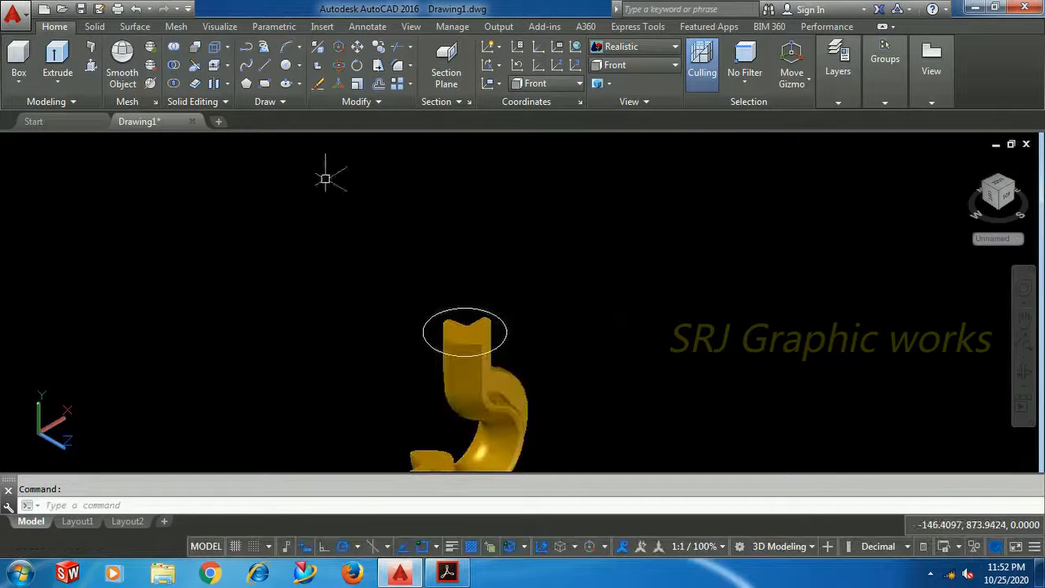
left_click(58, 57)
left_click(497, 315)
right_click(514, 300)
left_click(539, 311)
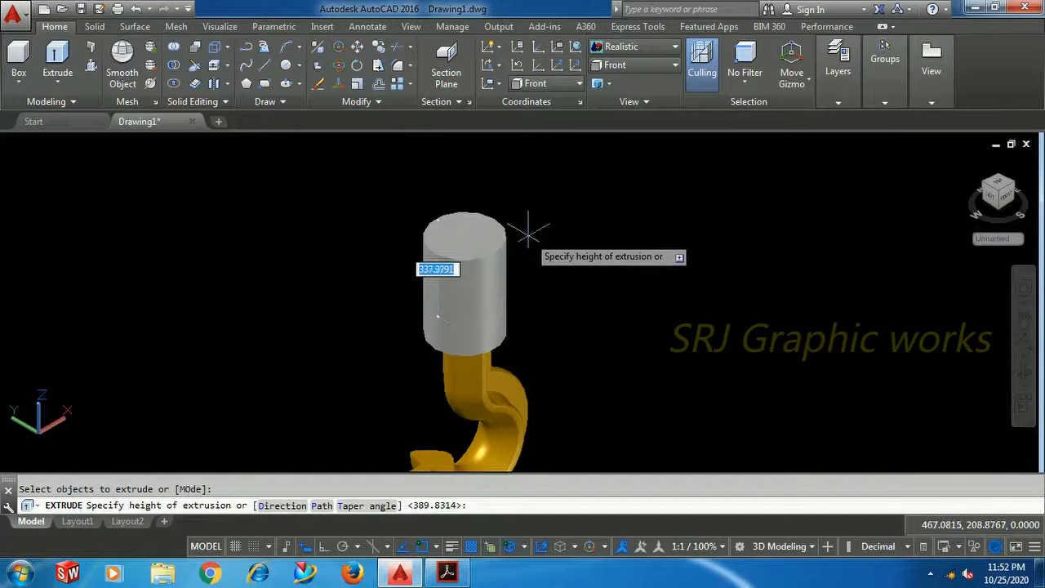
type("300")
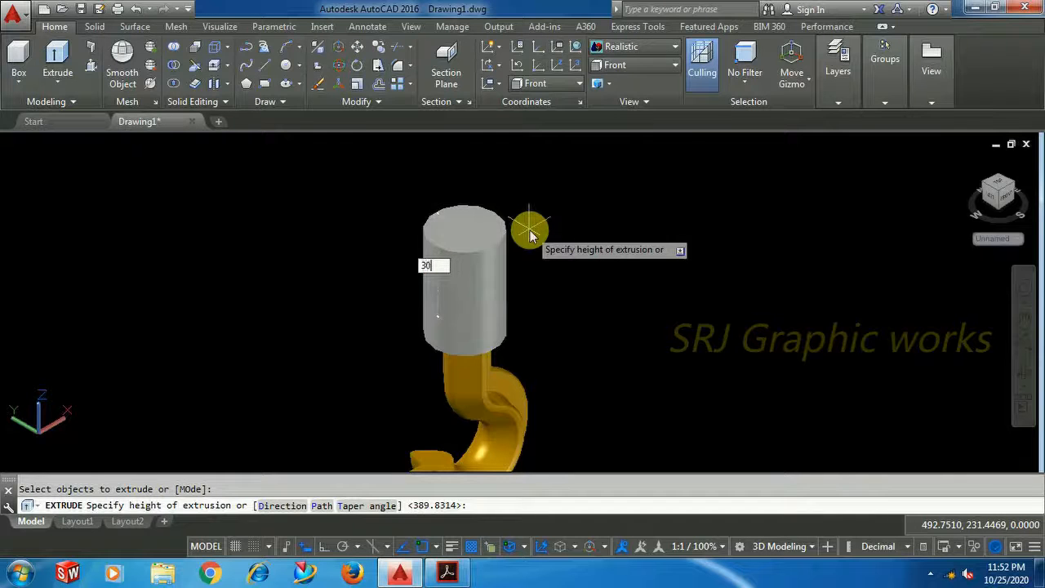
key("Return")
Step: Change the cylindrical shank's color to Cyan and deselect it
scroll(602, 352, "down", 3)
scroll(601, 353, "up", 3)
middle_click_drag(593, 351, 542, 268, "shift")
scroll(547, 278, "up", 2)
middle_click_drag(554, 227, 540, 203)
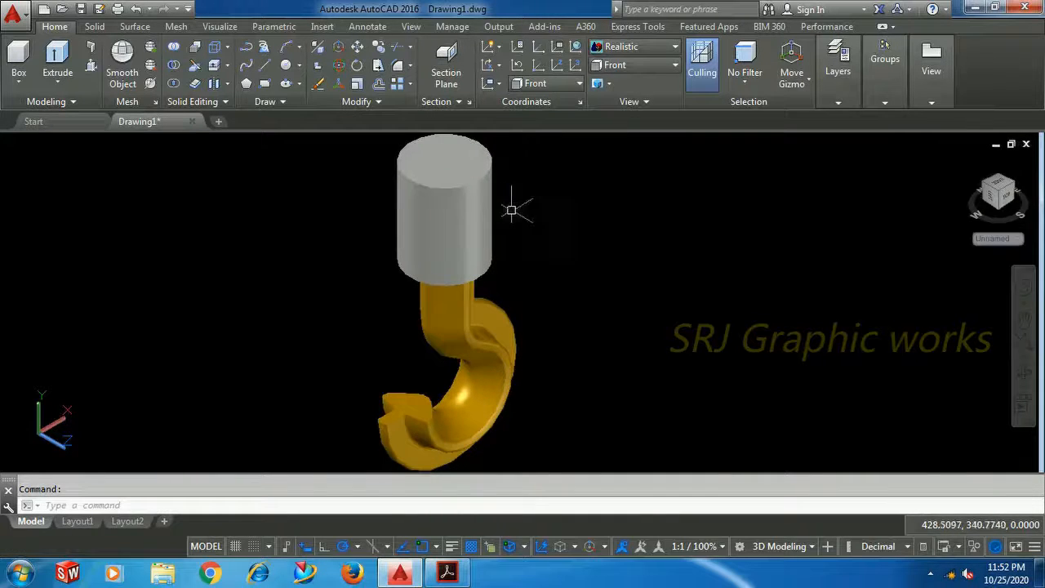
left_click(474, 201)
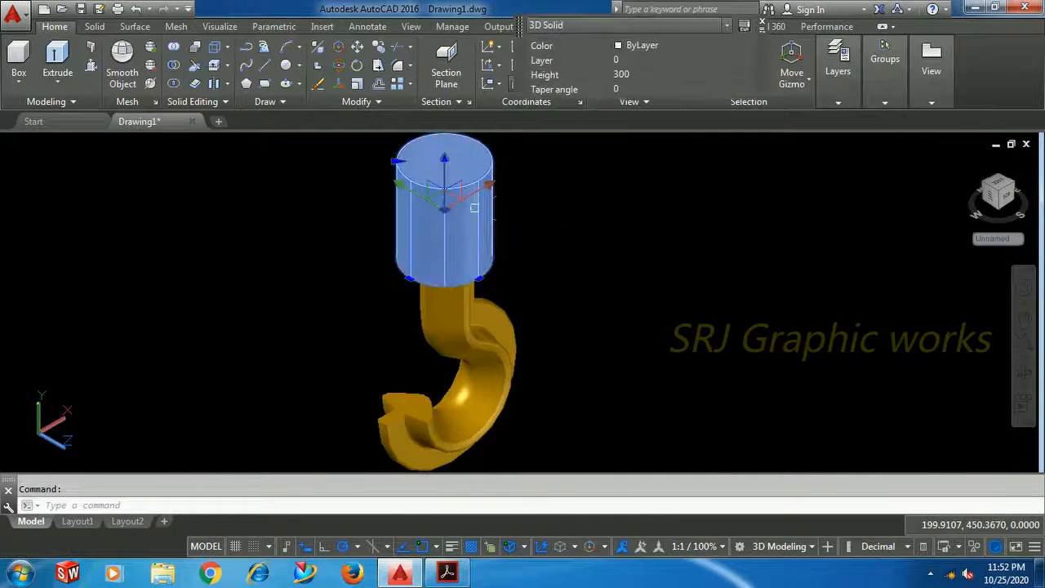
left_click(660, 48)
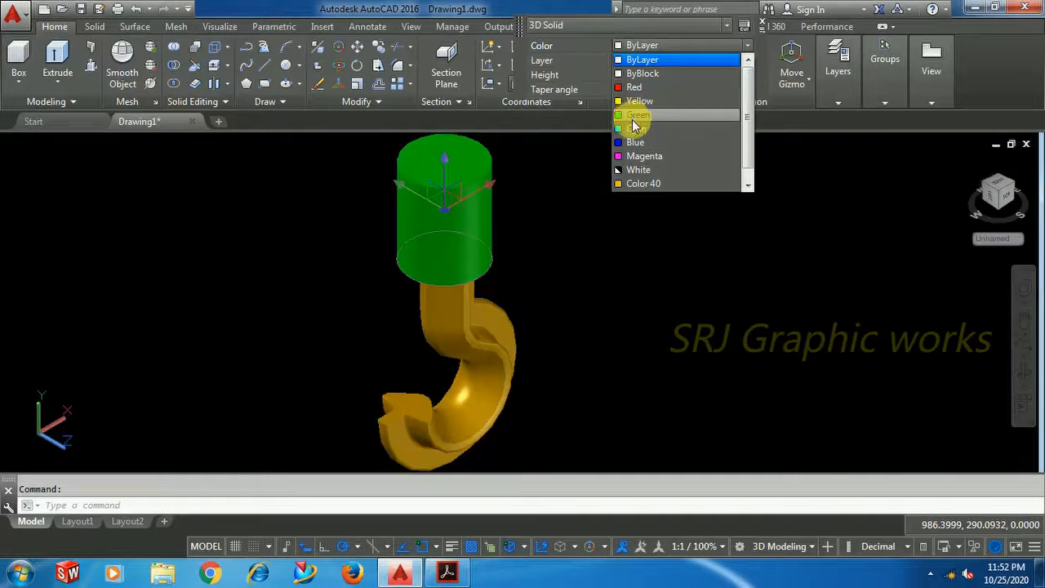
left_click(636, 131)
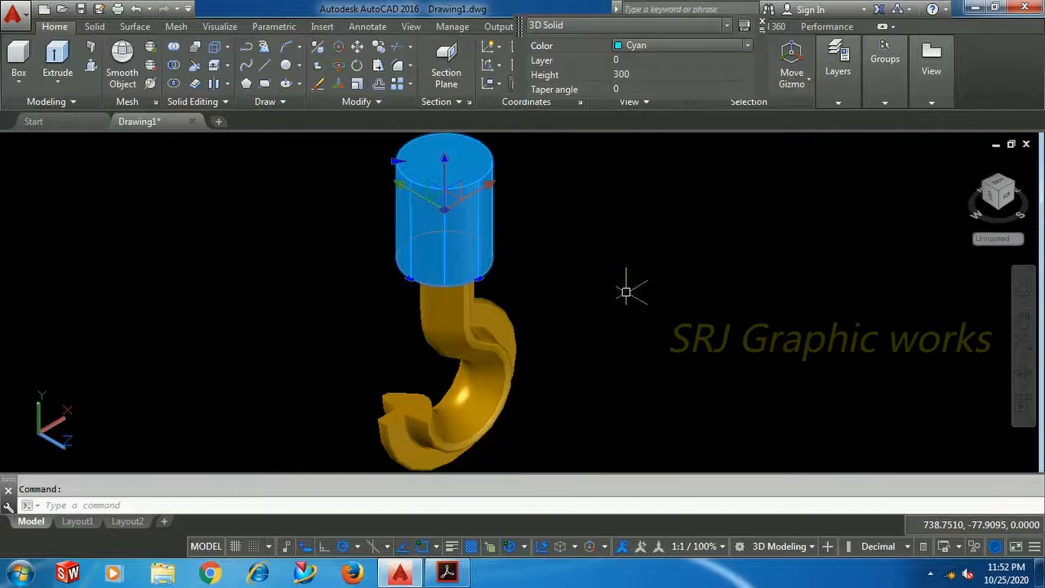
key("Escape")
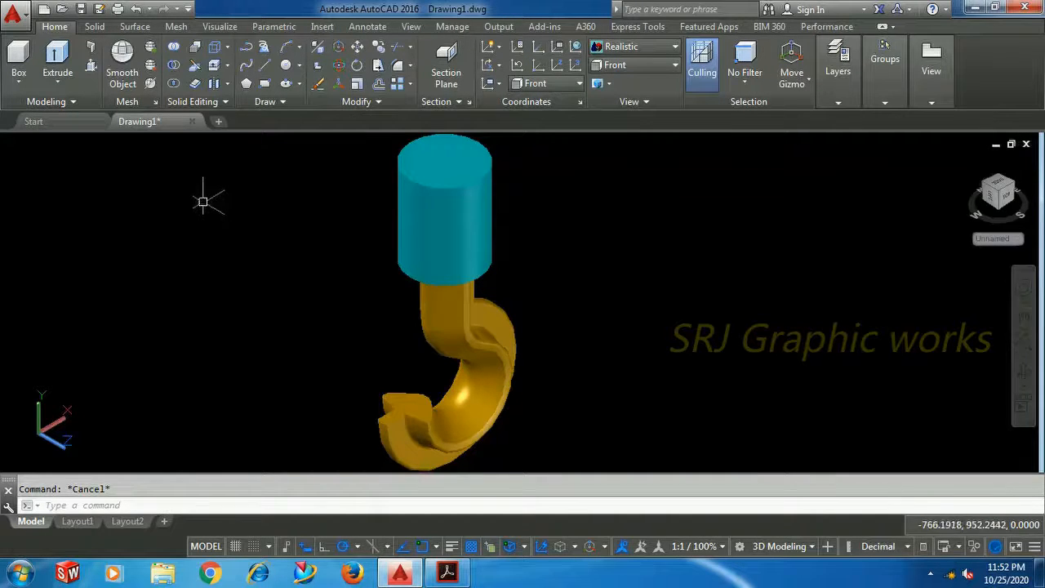
Step: Union the hook and the cylindrical shank into one solid, and check that they select together
left_click(173, 50)
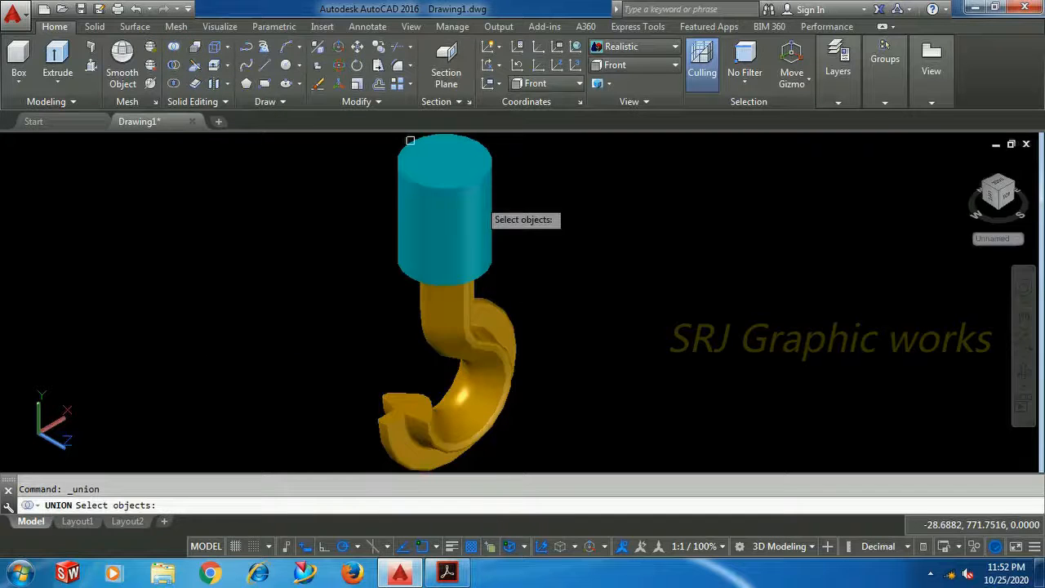
left_click(499, 333)
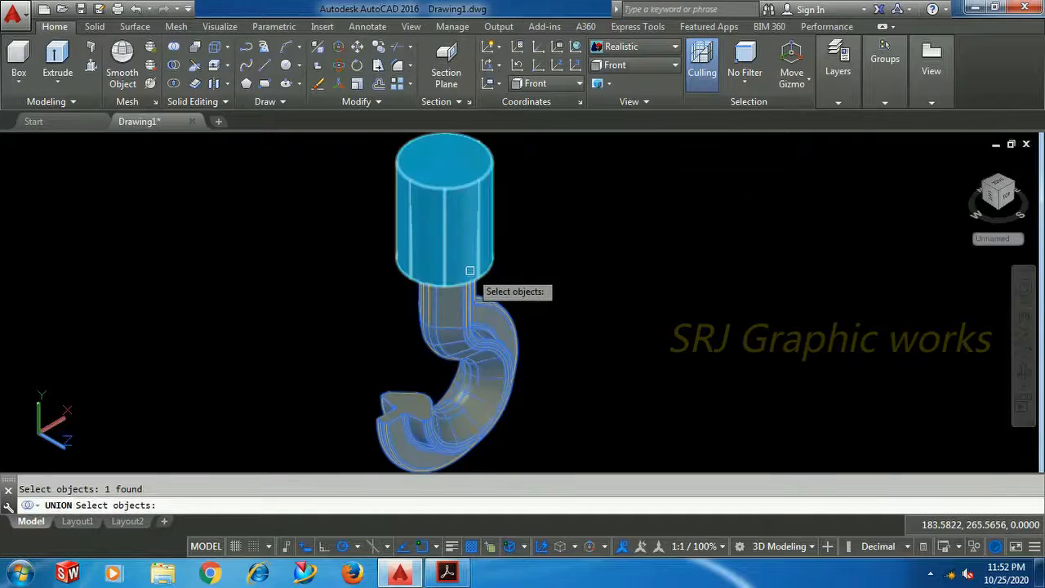
left_click(478, 260)
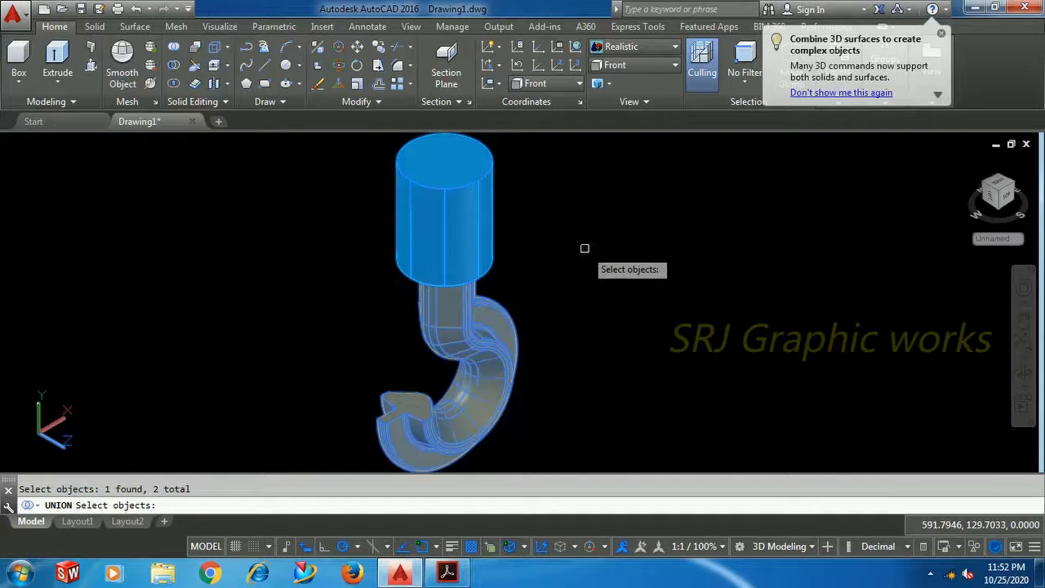
key("Return")
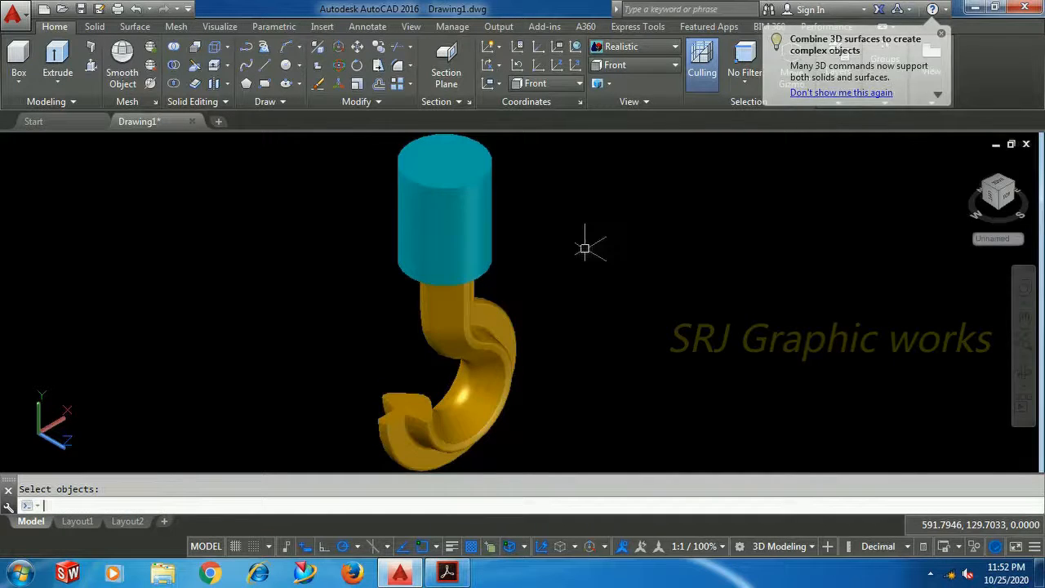
left_click(446, 227)
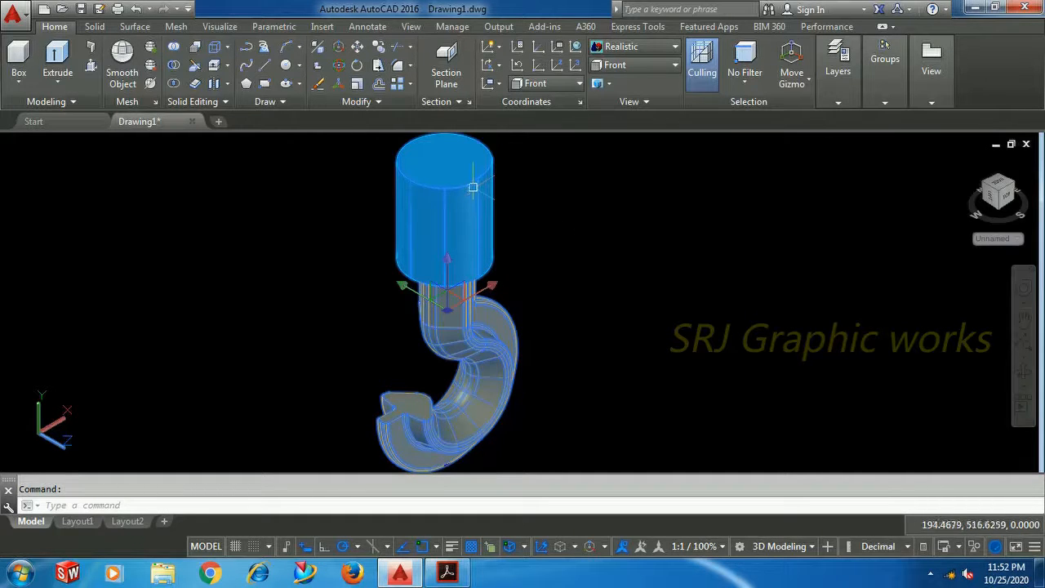
key("Escape")
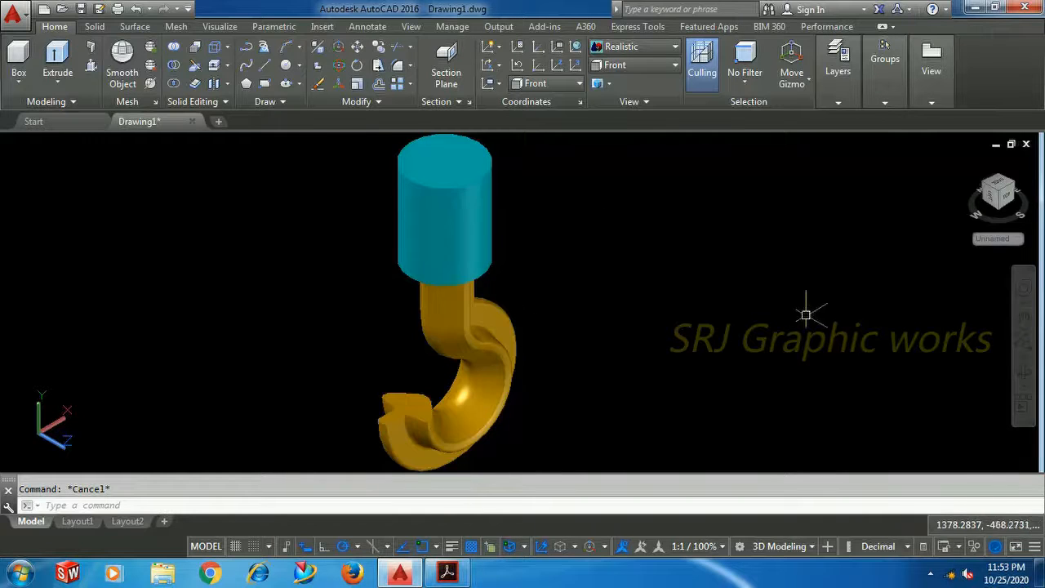
Step: Compare the model with the crane hook picture in the PDF work book, and orbit around the model in AutoCAD to inspect it from several sides
left_click(449, 572)
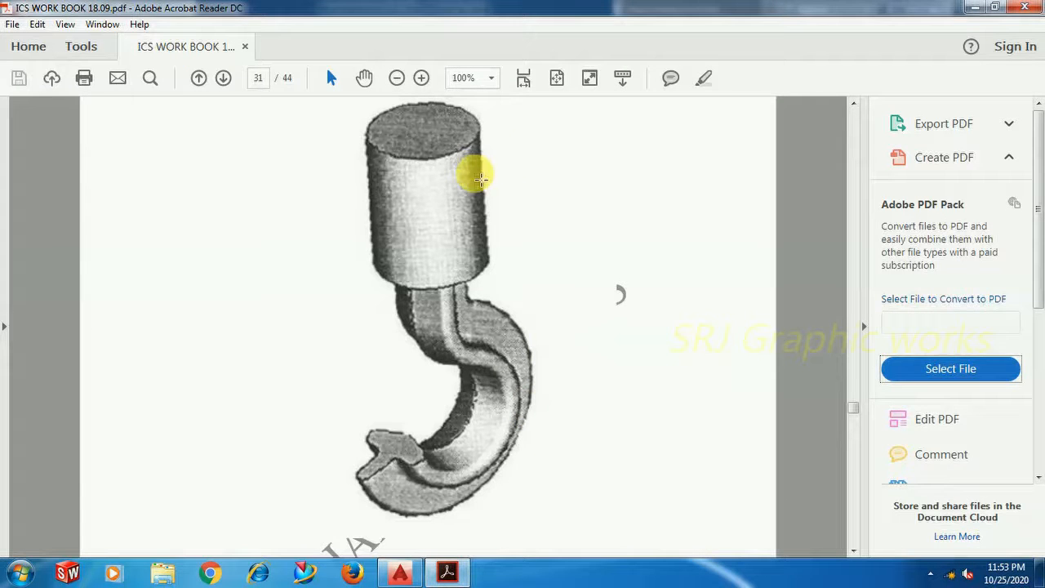
left_click(447, 572)
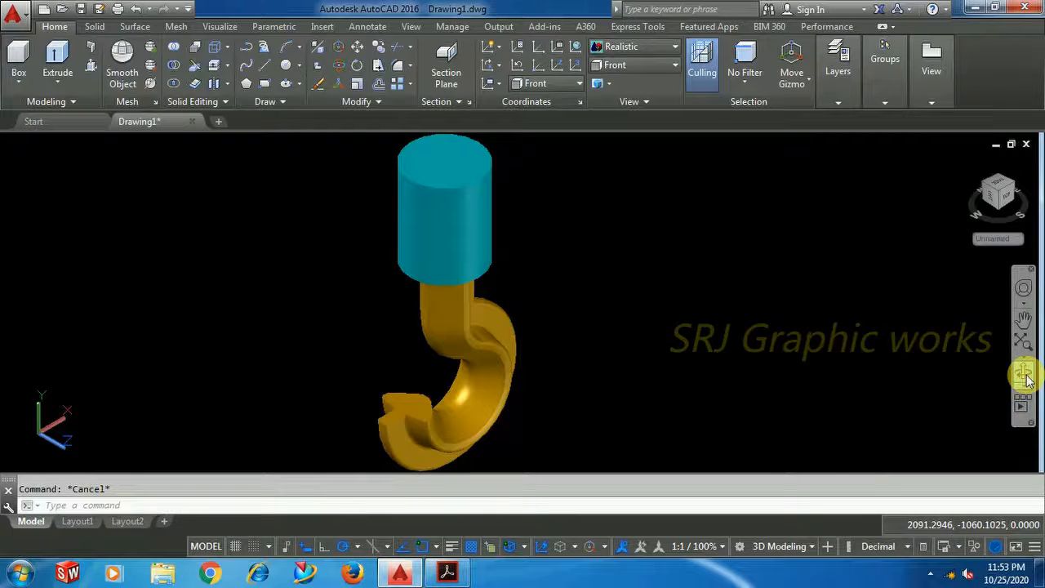
left_click(1026, 378)
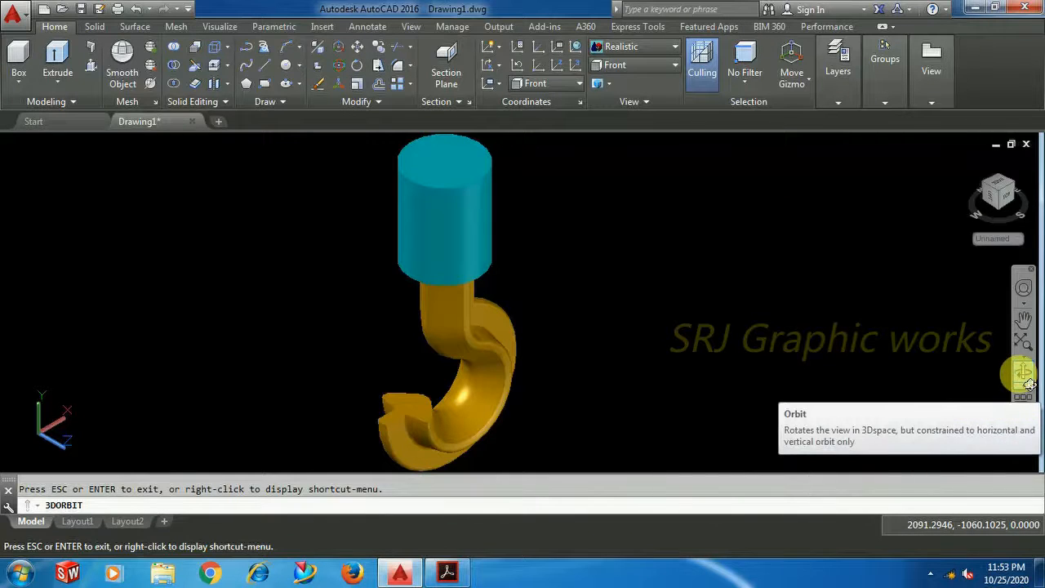
left_click_drag(525, 307, 441, 290)
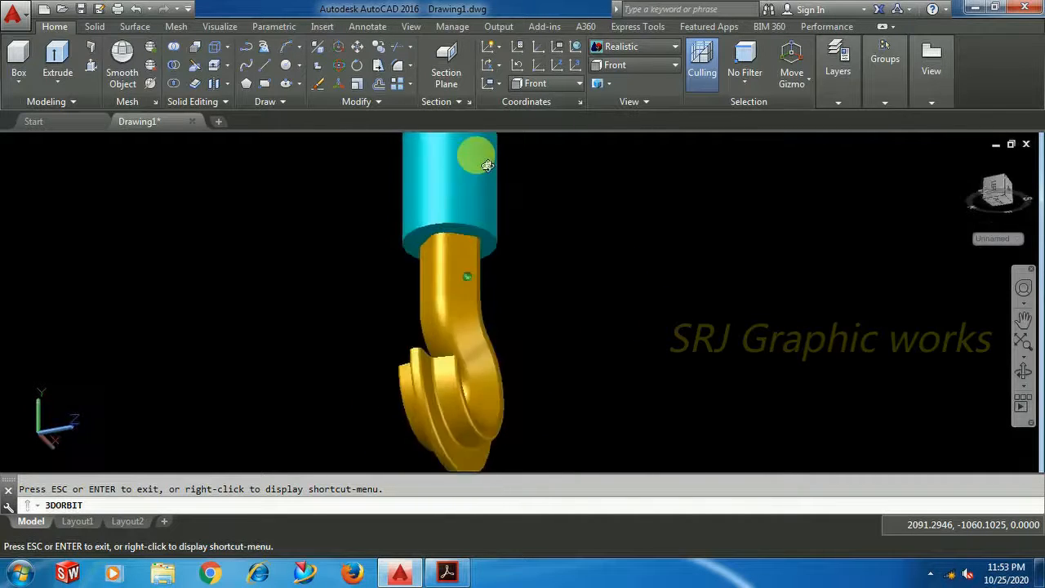
left_click_drag(539, 149, 482, 251)
left_click_drag(423, 265, 407, 286)
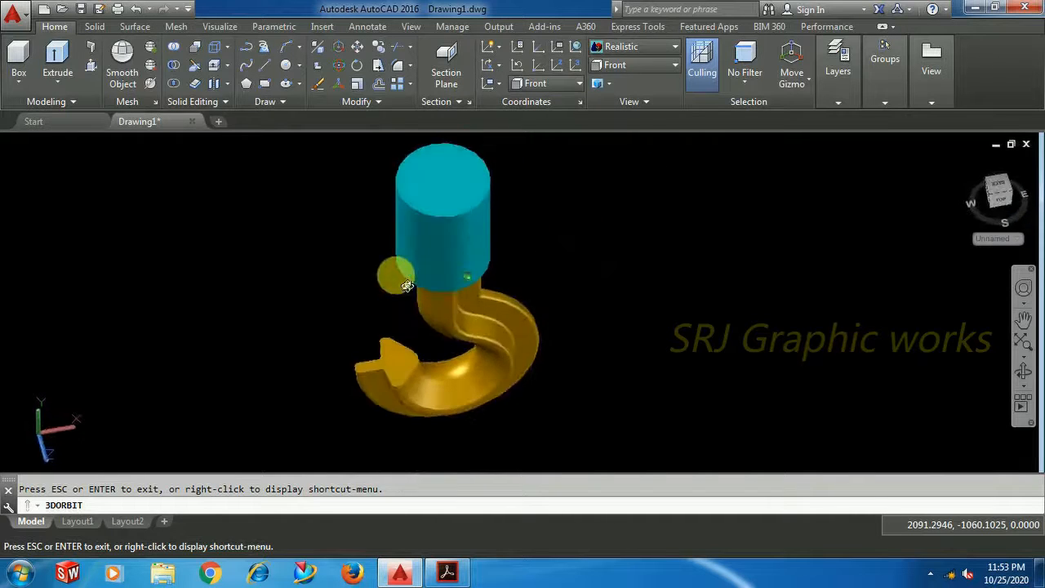
left_click_drag(426, 250, 437, 229)
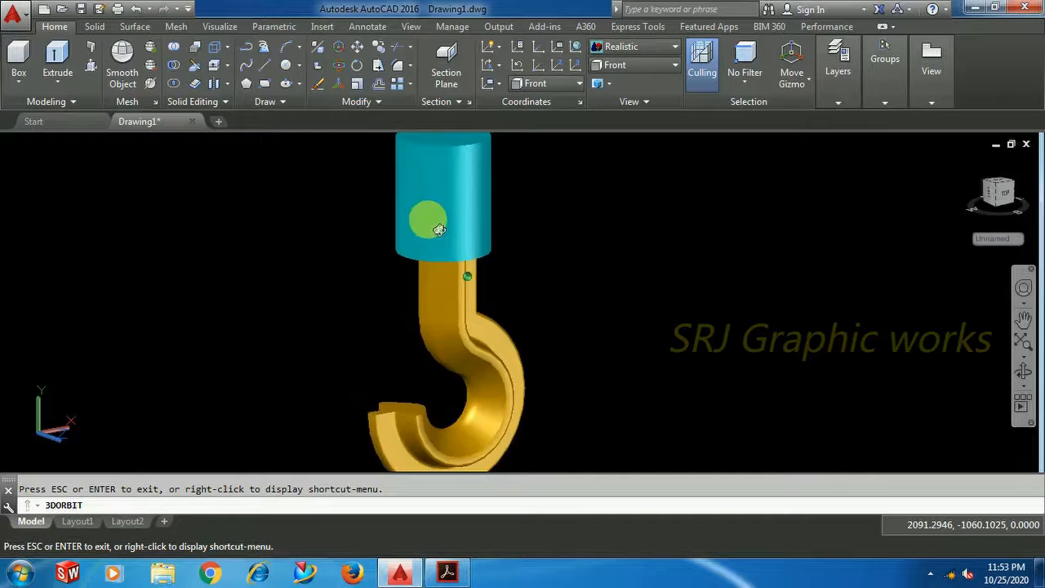
left_click_drag(409, 290, 459, 278)
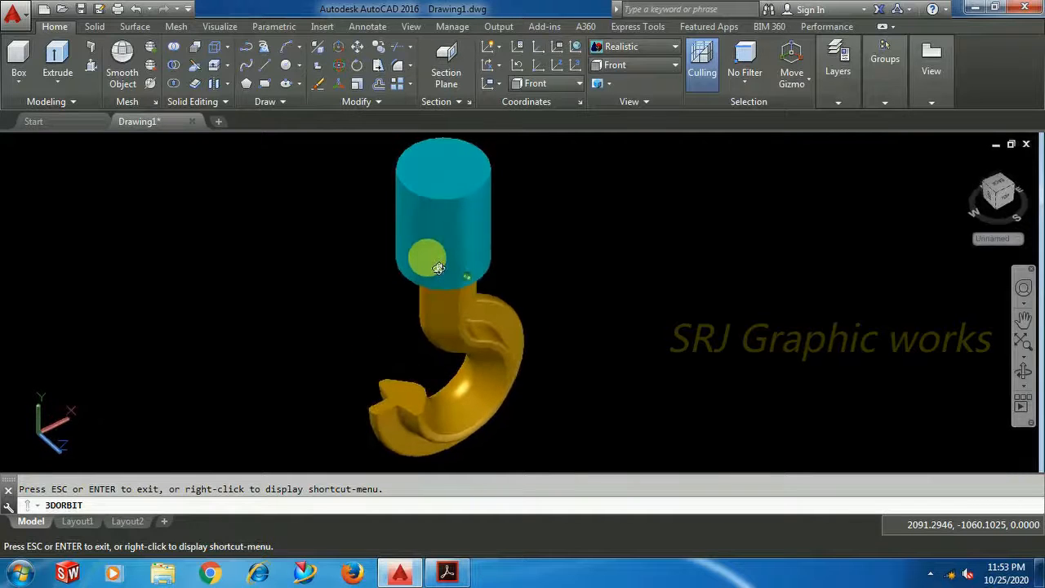
left_click_drag(535, 441, 490, 443)
left_click_drag(426, 315, 415, 266)
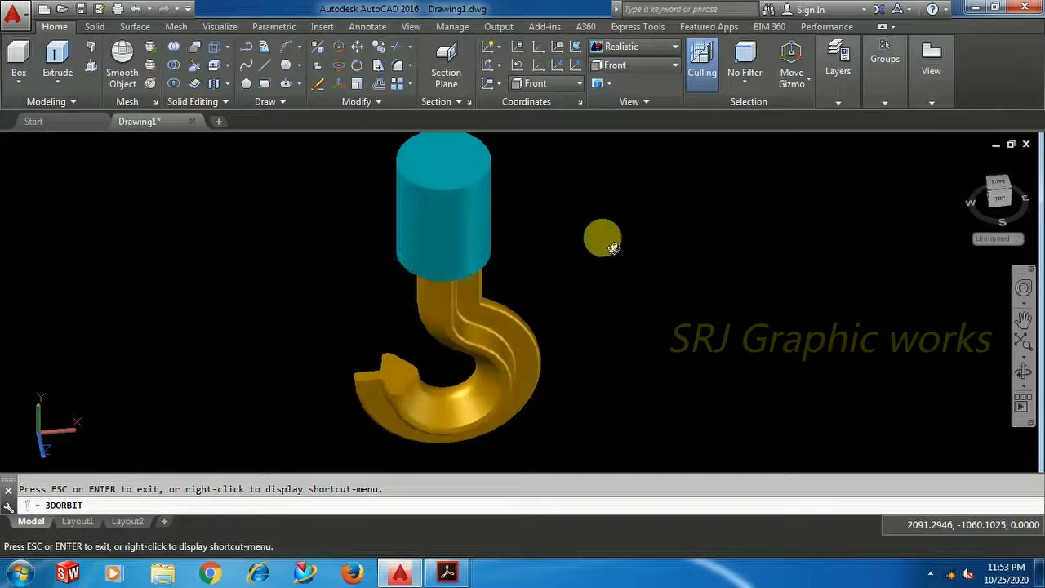
left_click_drag(574, 265, 621, 252)
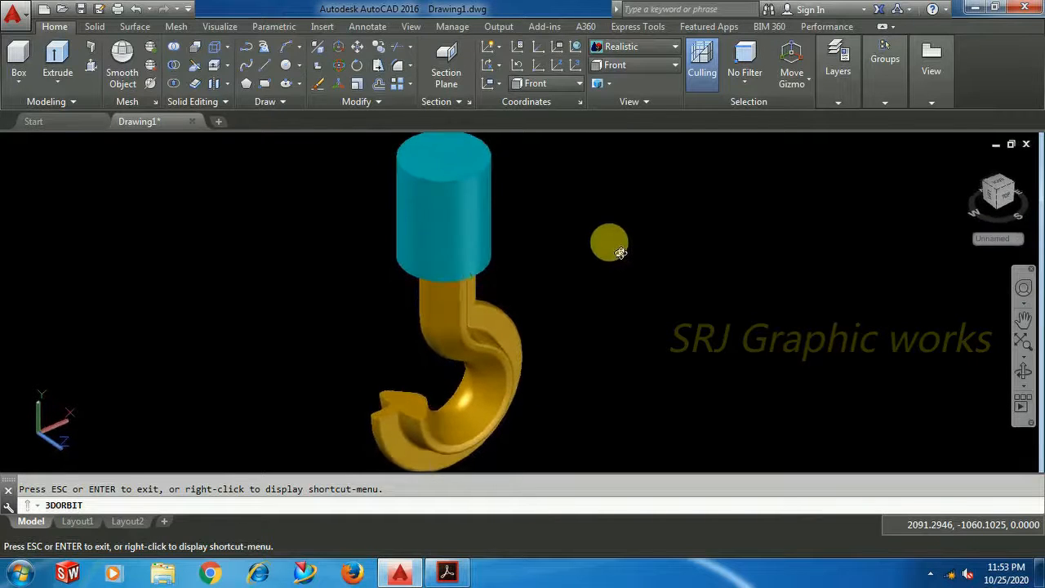
Step: Spin the crane hook with Continuous Orbit to view it from all sides, and exit the orbit
left_click(1024, 384)
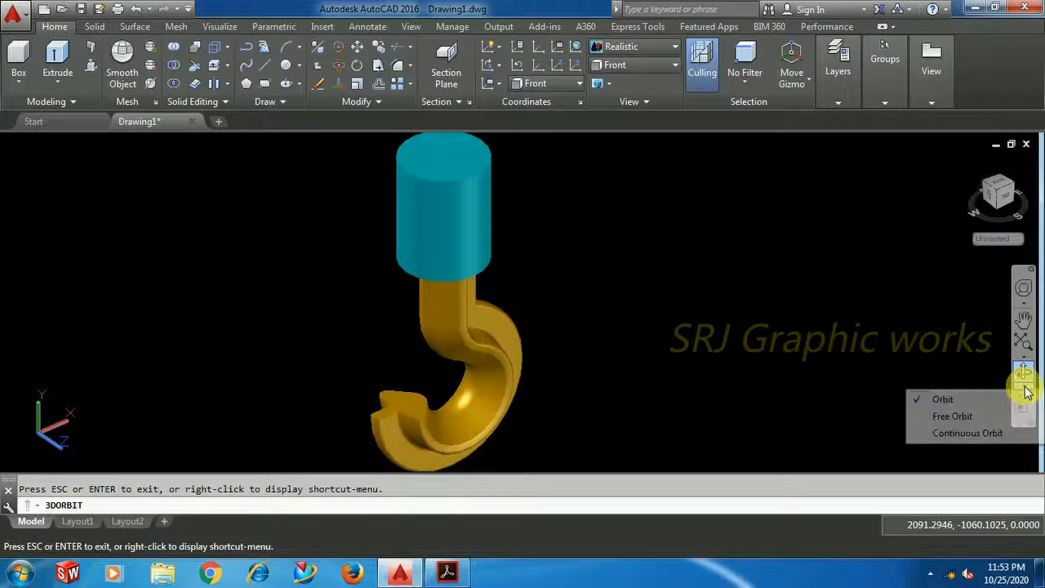
left_click(956, 435)
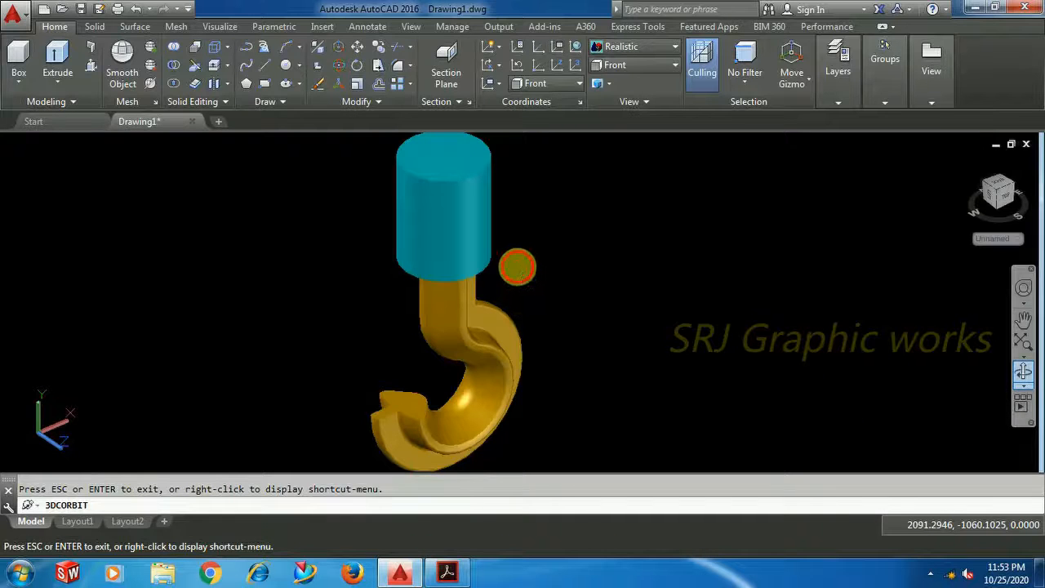
left_click_drag(517, 267, 526, 280)
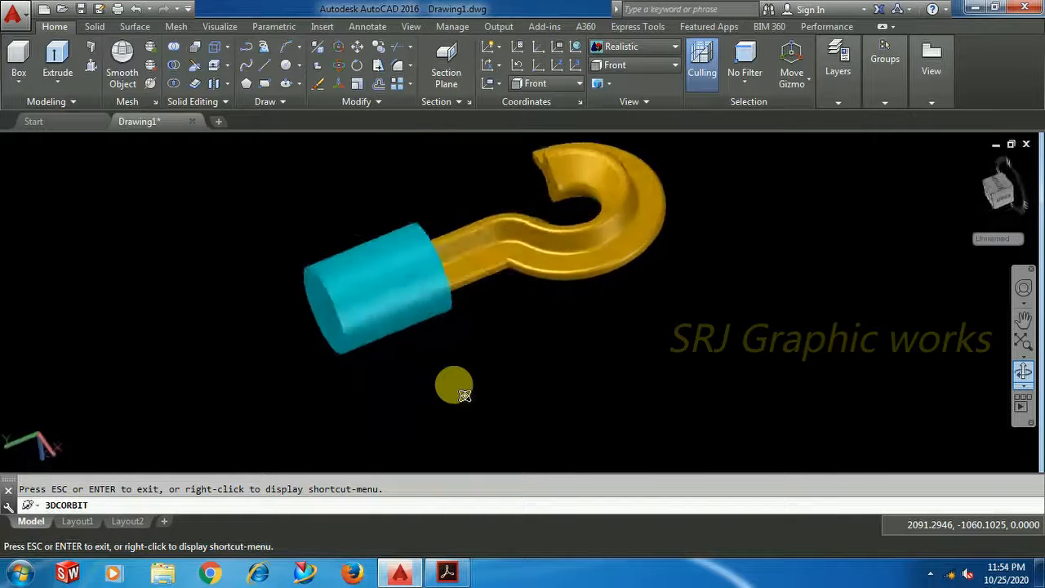
right_click(611, 207)
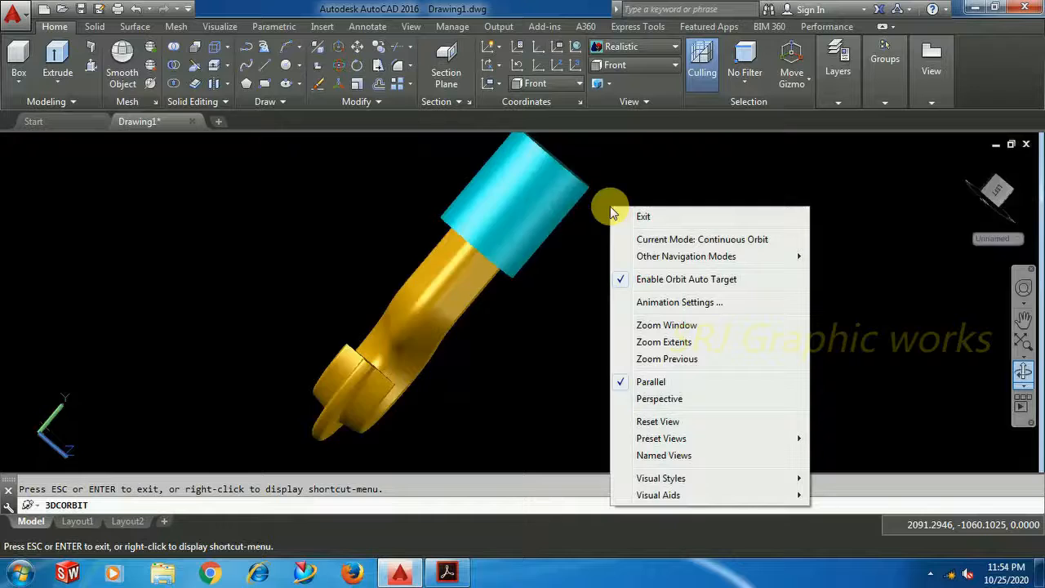
left_click(643, 217)
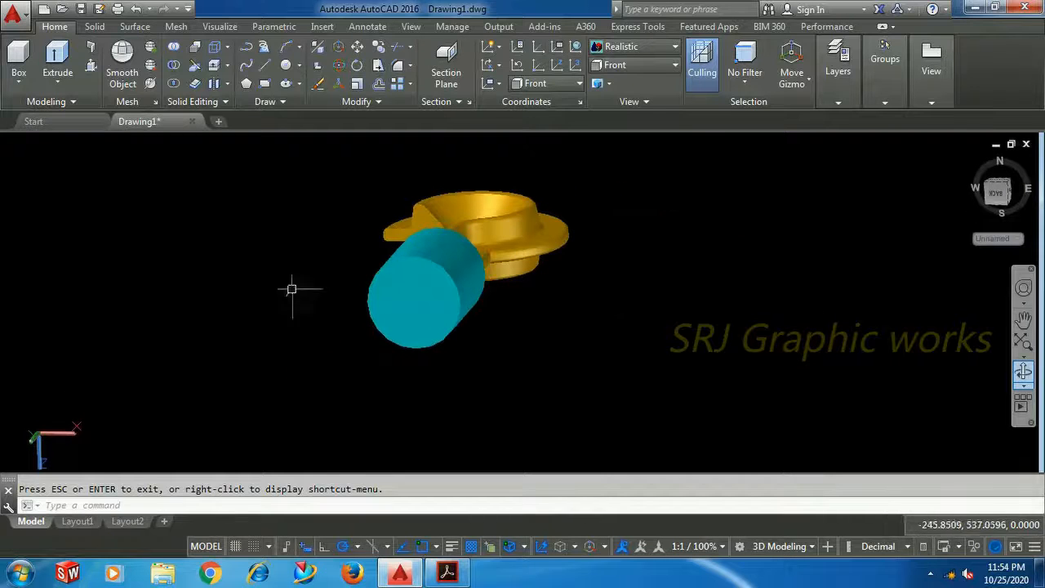
Step: Restore the SW Isometric view and fit the complete crane hook in the drawing area for a closer look
left_click(33, 146)
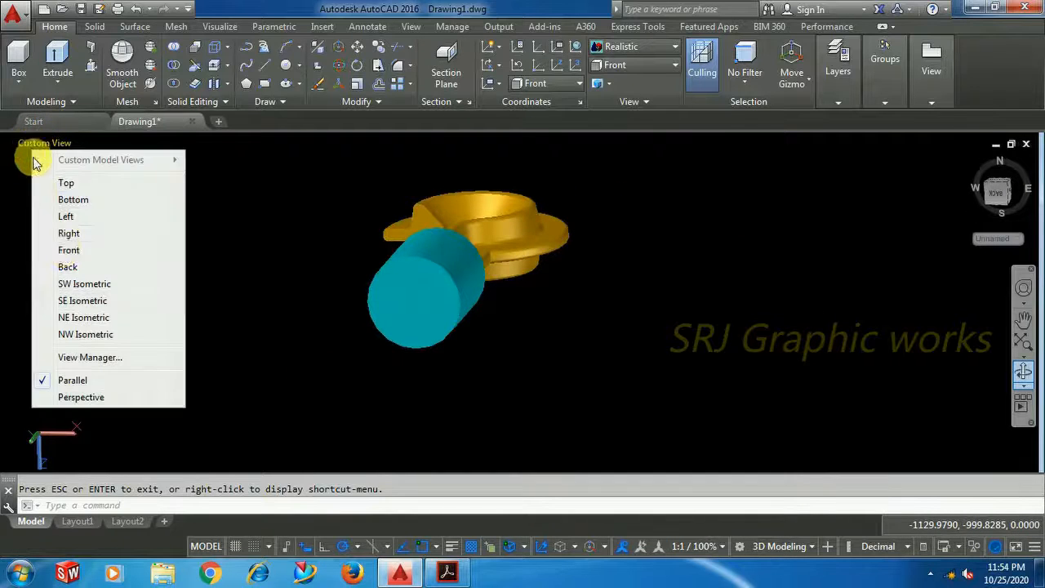
left_click(78, 281)
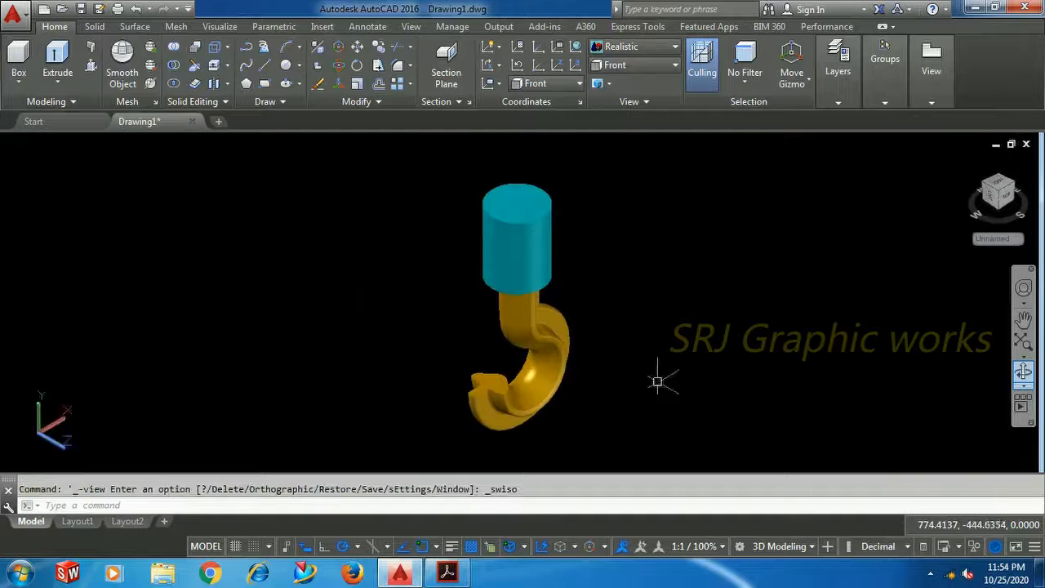
scroll(645, 378, "up", 2)
middle_click_drag(601, 317, 590, 349)
middle_click(591, 349)
middle_click(591, 349)
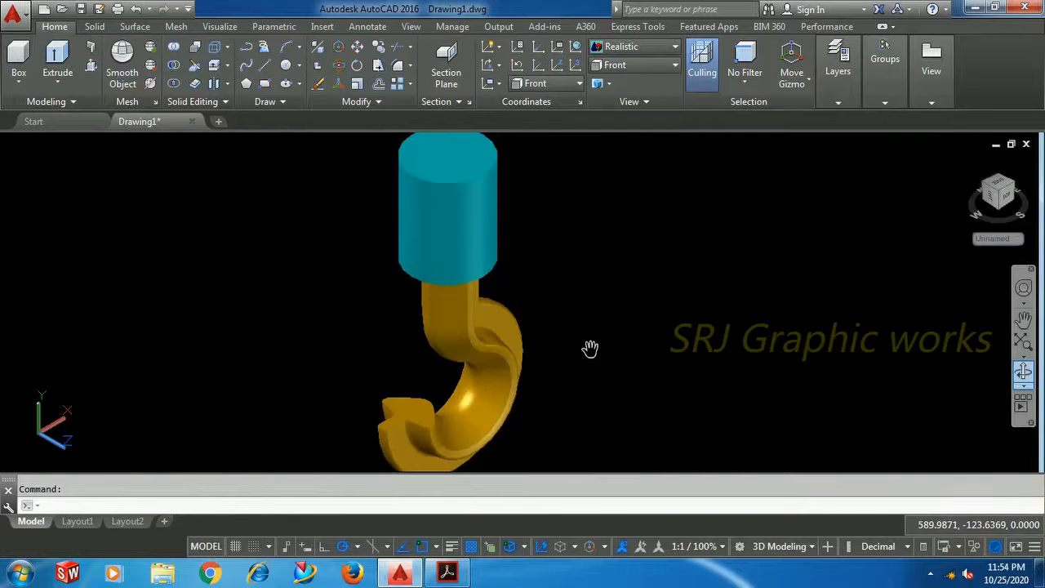
scroll(592, 348, "up", 2)
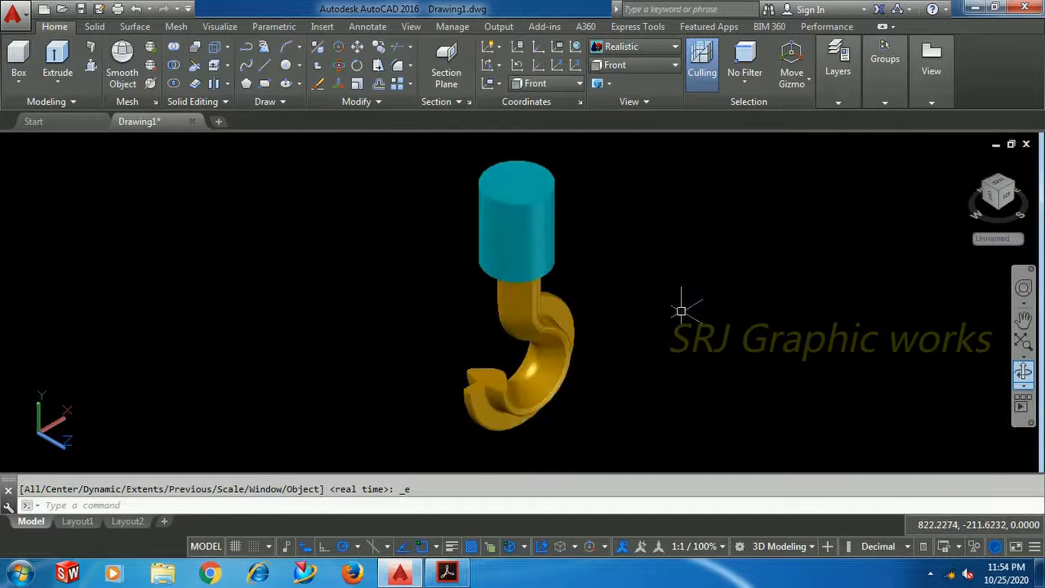
scroll(682, 310, "up", 2)
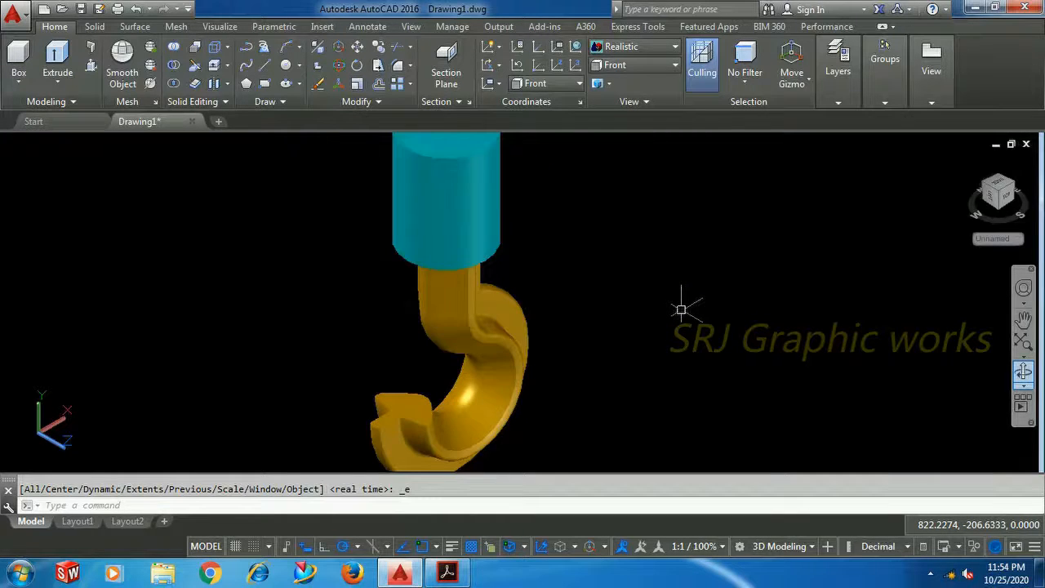